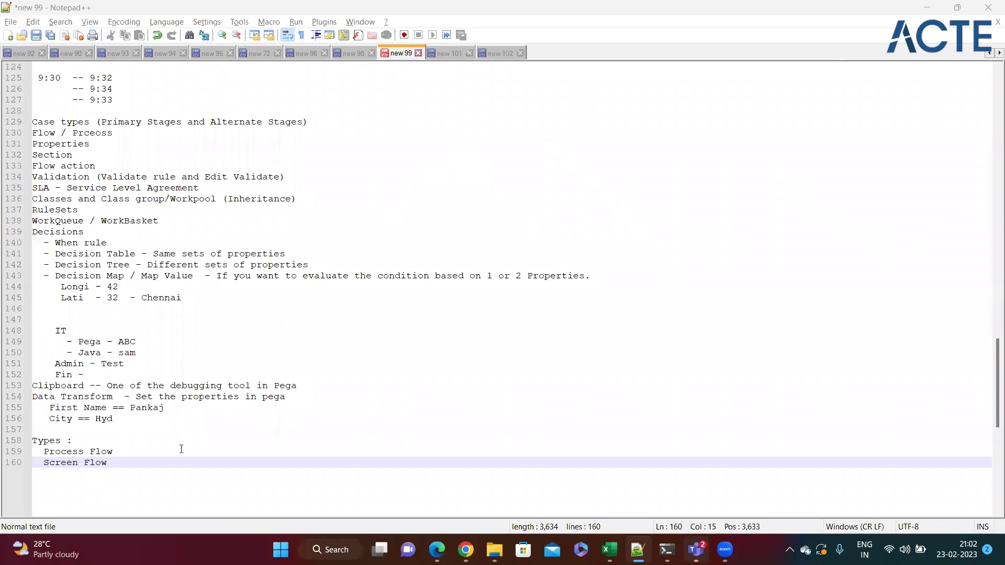
# Step: Review the Process Flow and Screen Flow entries in the Notepad++ Types list
pyautogui.click(148, 464)
pyautogui.moveTo(131, 464); pyautogui.dragTo(30, 440)
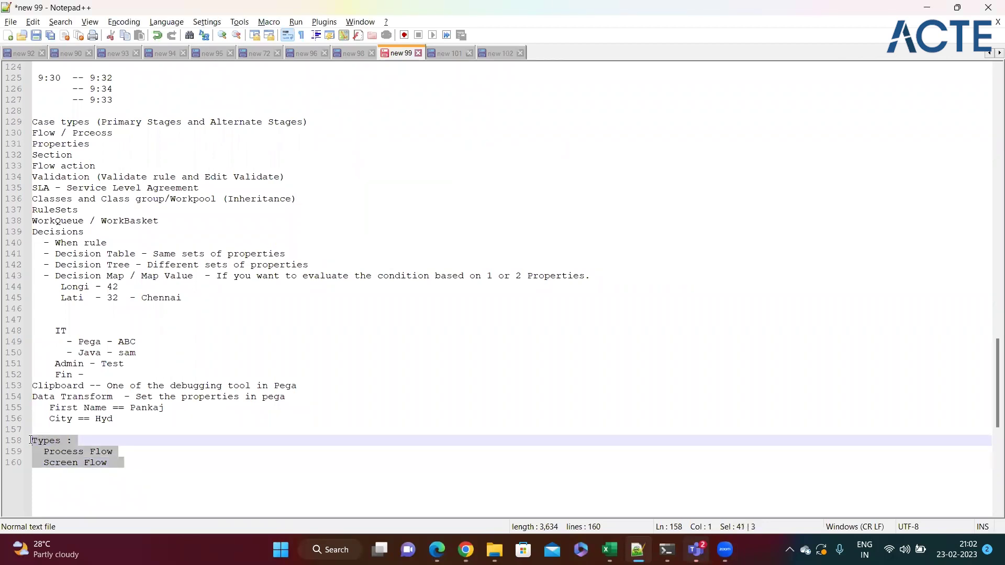
pyautogui.click(173, 443)
pyautogui.click(150, 477)
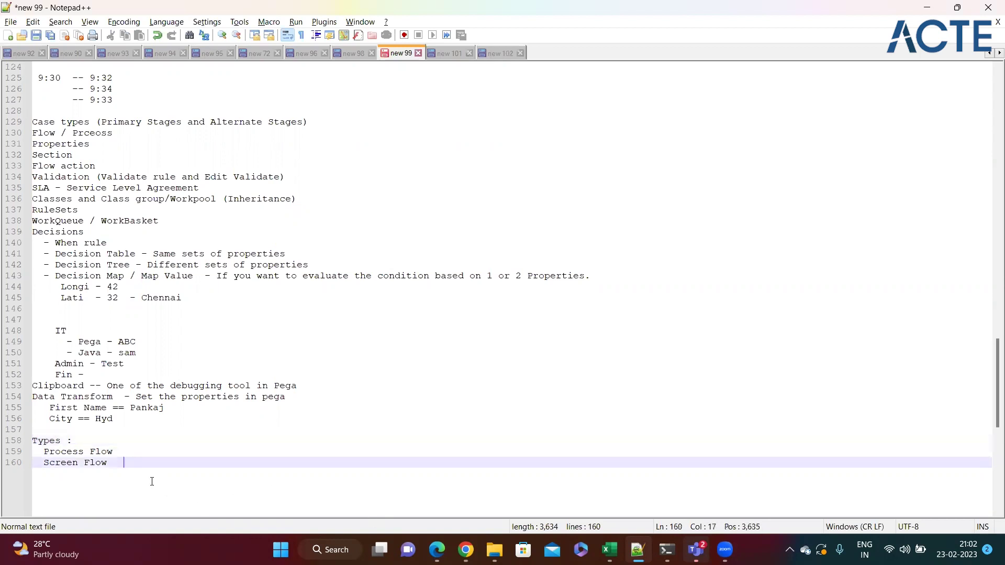
pyautogui.click(116, 452)
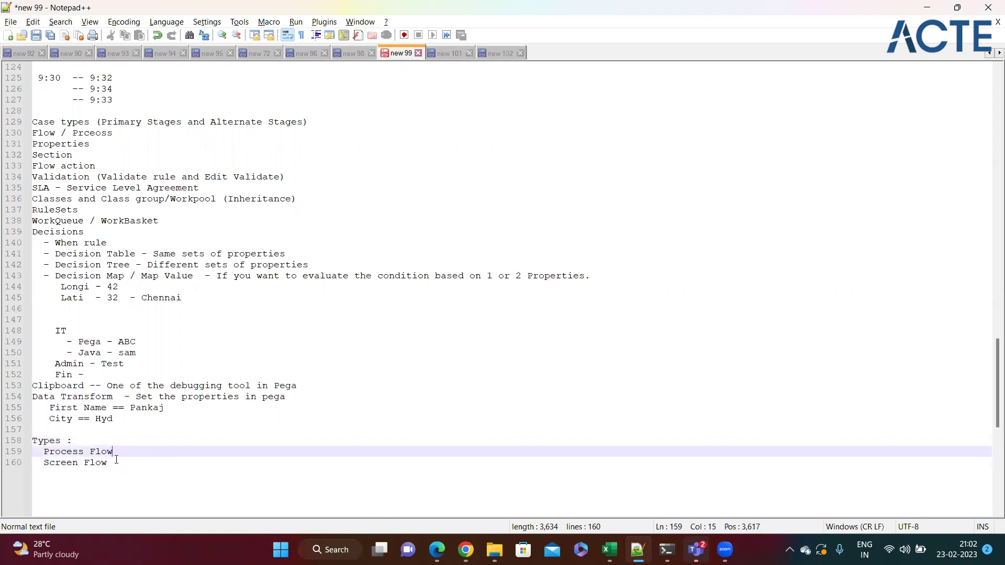
pyautogui.click(115, 465)
pyautogui.moveTo(466, 549)
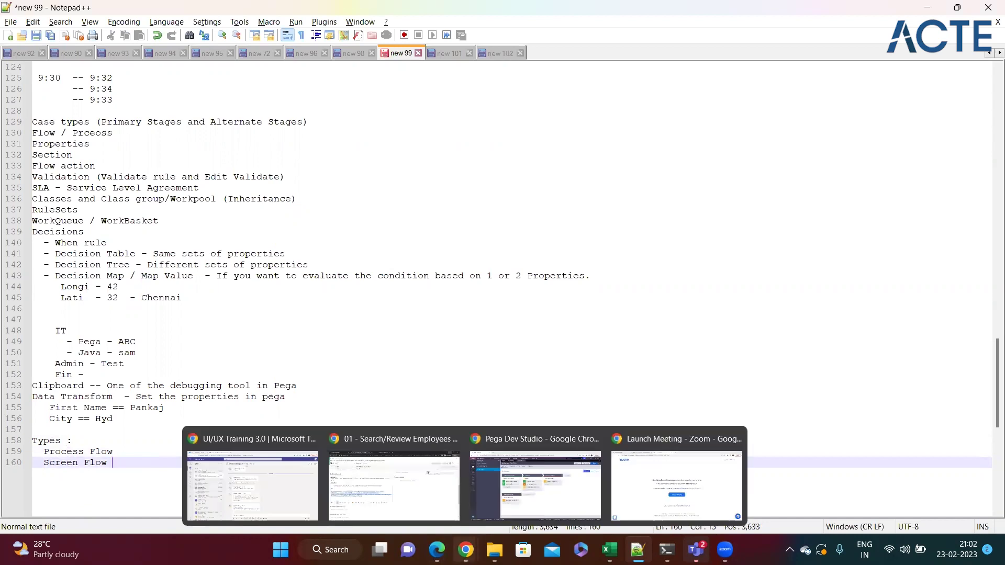
# Step: Show the Approval stage's process and open Approval_Flow in its own editor tab
pyautogui.click(550, 510)
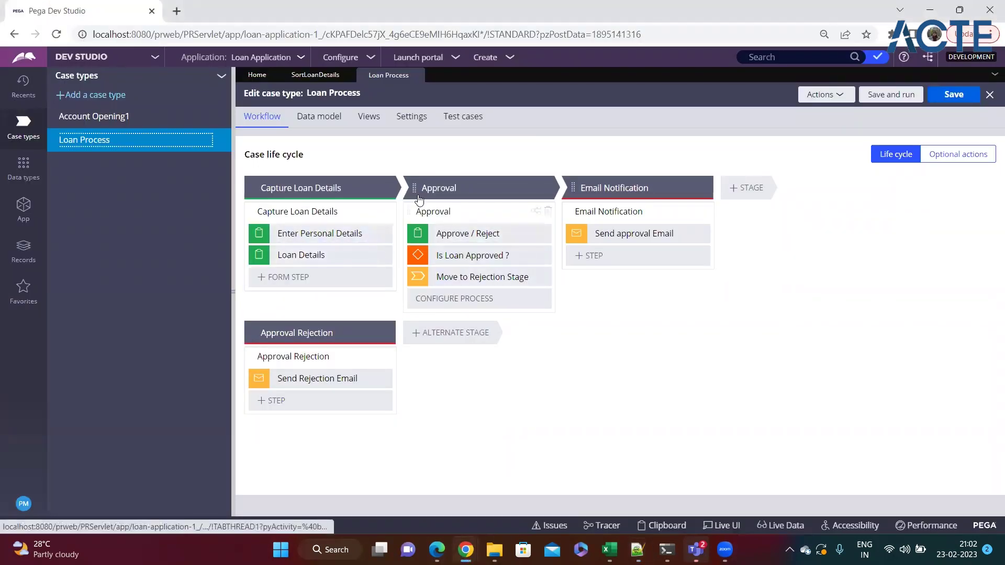
pyautogui.click(535, 211)
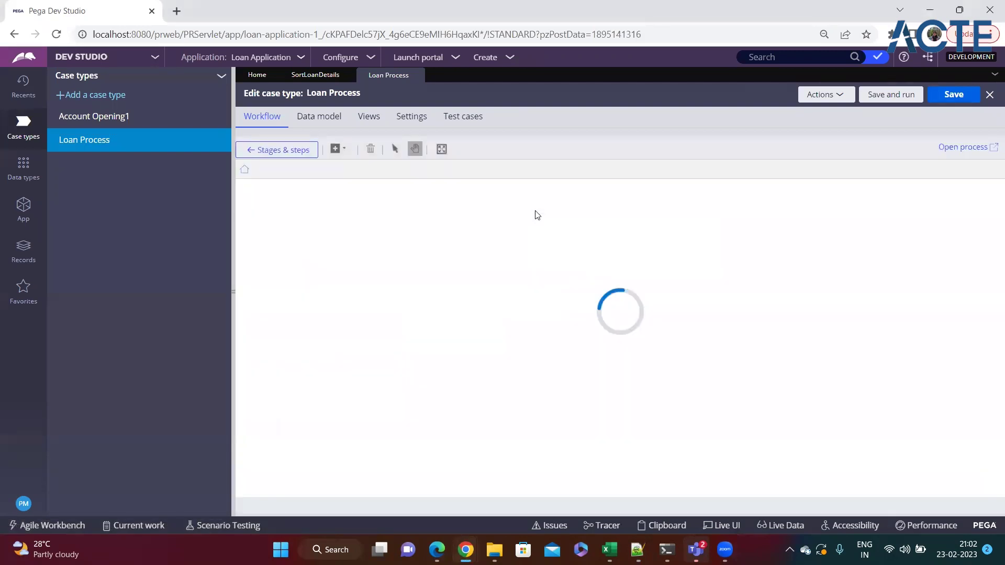
pyautogui.click(231, 294)
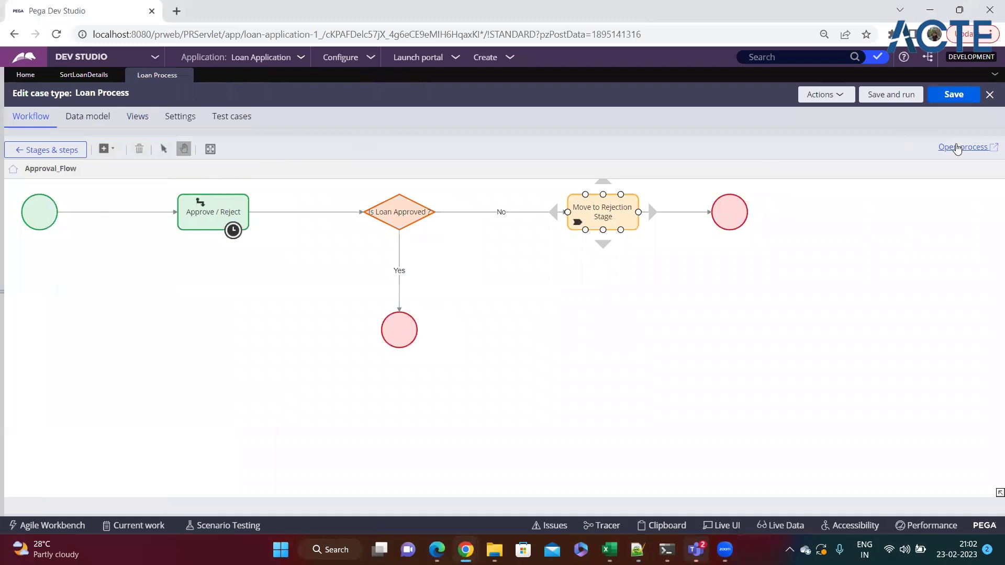
pyautogui.click(962, 147)
pyautogui.click(209, 218)
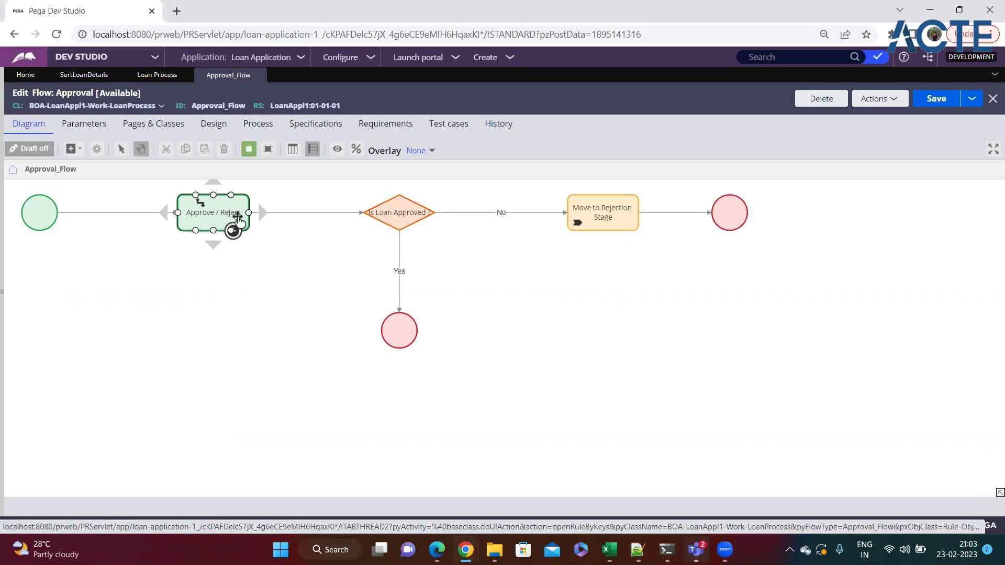
# Step: Add a new Assignment shape to Approval_Flow and shift the end and rejection shapes right
pyautogui.click(316, 246)
pyautogui.rightClick(287, 265)
pyautogui.moveTo(290, 268)
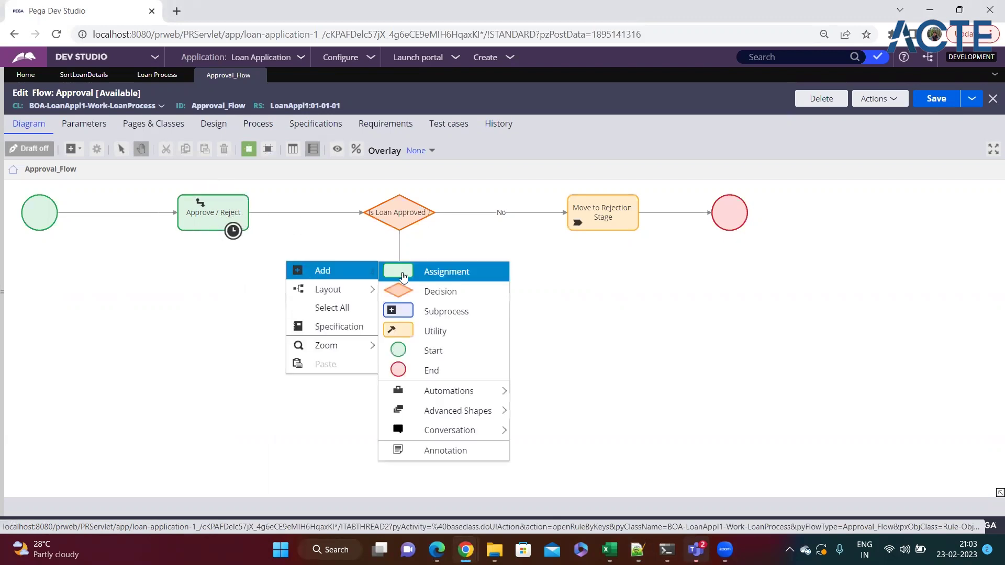
pyautogui.click(446, 272)
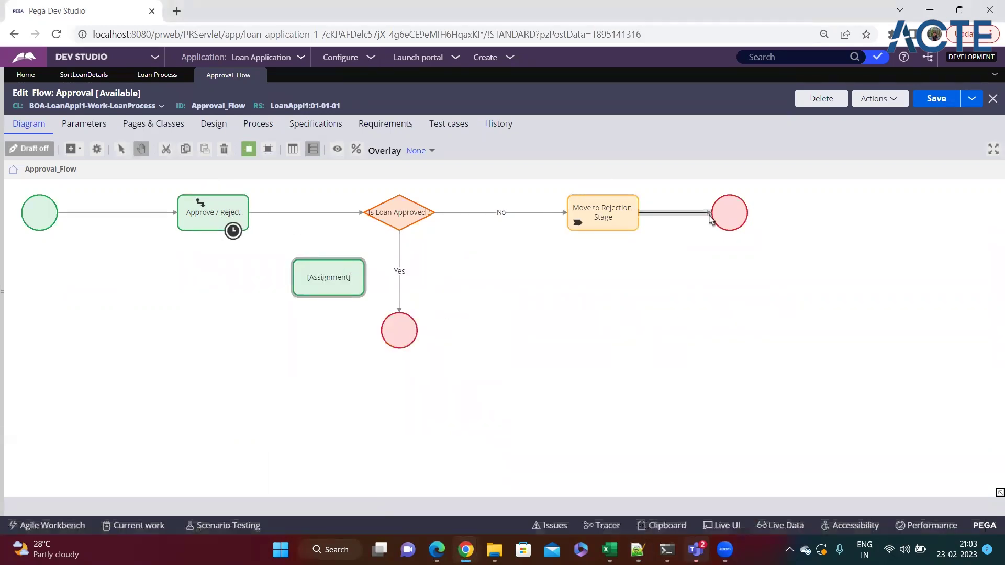
pyautogui.moveTo(723, 215); pyautogui.dragTo(835, 217)
pyautogui.moveTo(617, 215); pyautogui.dragTo(686, 214)
pyautogui.click(376, 220)
pyautogui.moveTo(393, 219)
pyautogui.mouseDown()
pyautogui.moveTo(465, 217)
pyautogui.moveTo(397, 216)
pyautogui.mouseUp()
# Step: Connect Start to the new Assignment and realign the shapes after it
pyautogui.moveTo(317, 274); pyautogui.dragTo(121, 272)
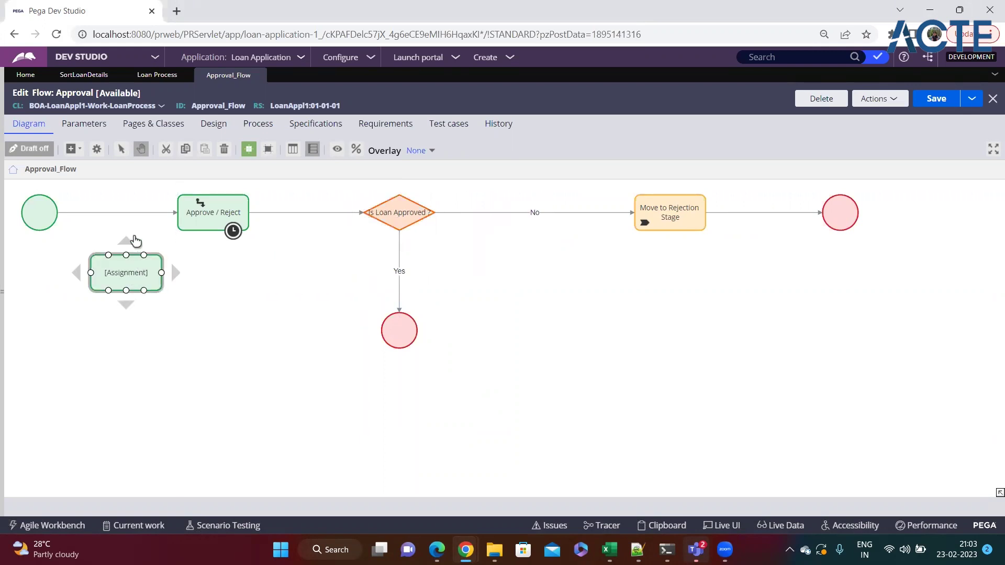
pyautogui.moveTo(177, 214); pyautogui.dragTo(118, 264)
pyautogui.moveTo(841, 213); pyautogui.dragTo(898, 213)
pyautogui.moveTo(689, 218); pyautogui.dragTo(754, 219)
pyautogui.moveTo(397, 215); pyautogui.dragTo(549, 217)
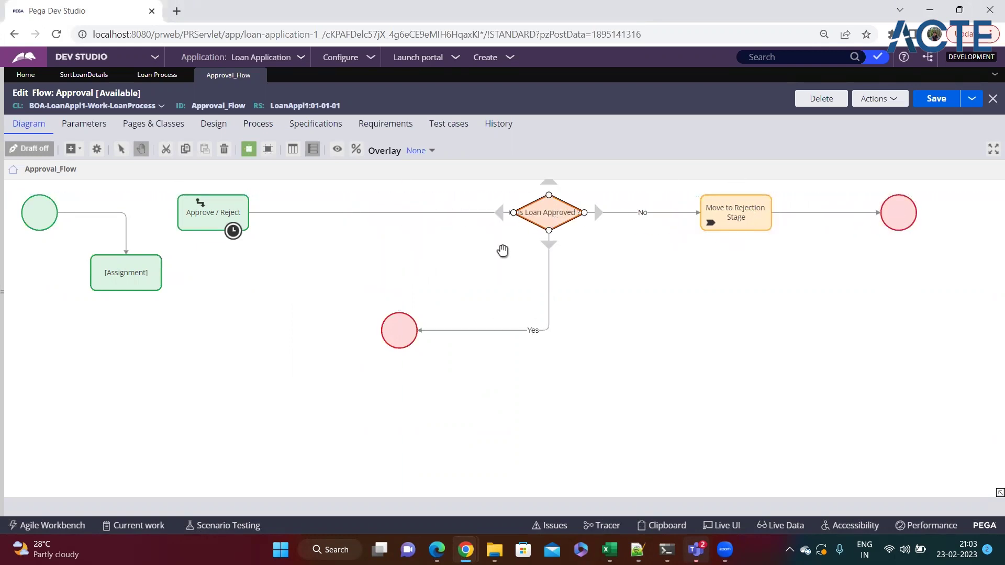
pyautogui.moveTo(400, 328); pyautogui.dragTo(554, 333)
pyautogui.moveTo(209, 210); pyautogui.dragTo(353, 209)
pyautogui.click(129, 253)
pyautogui.moveTo(128, 253); pyautogui.dragTo(347, 207)
pyautogui.doubleClick(165, 222)
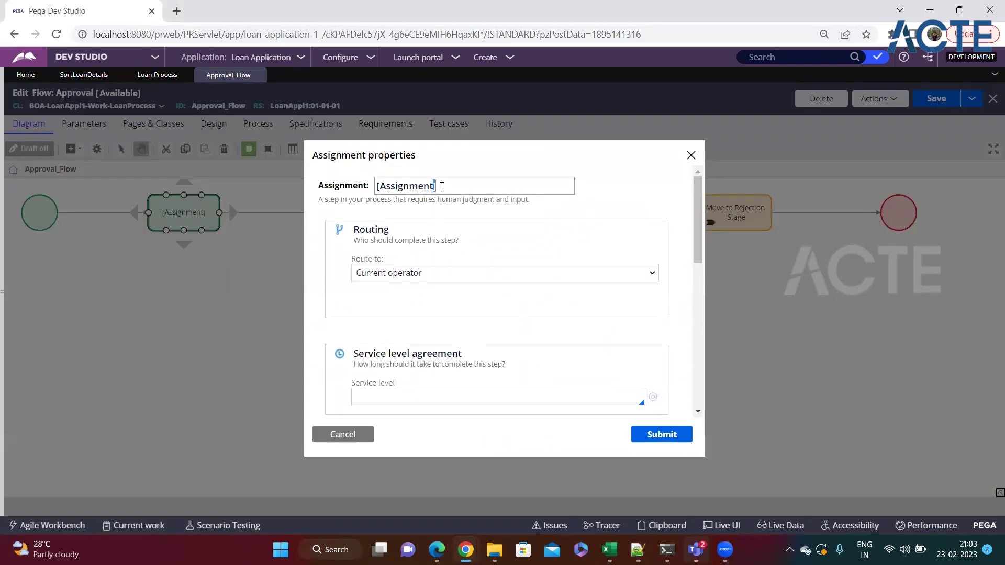
# Step: Replace the Assignment placeholder name with 'Approval Level 1' and submit
pyautogui.tripleClick(441, 186)
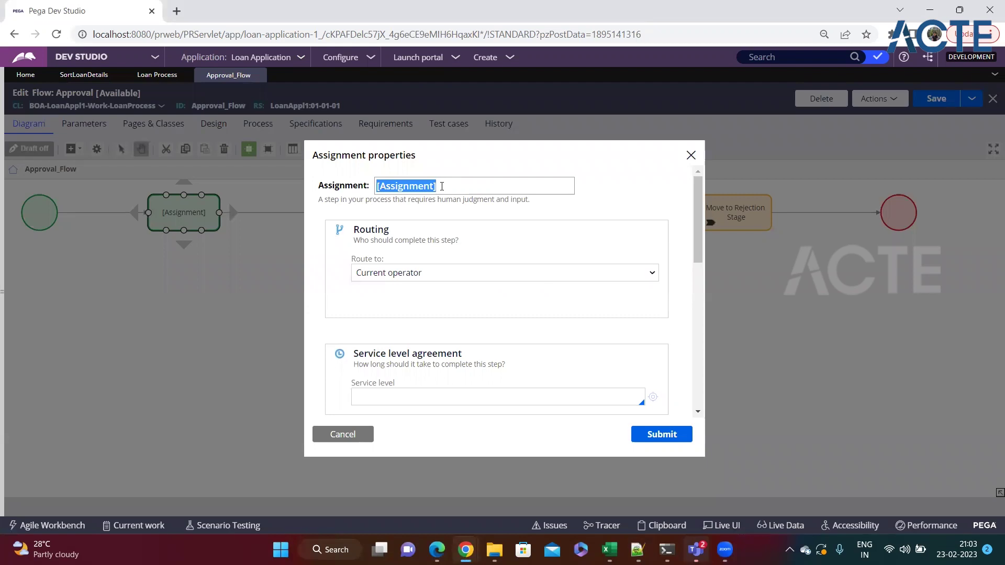
pyautogui.write('Appro')
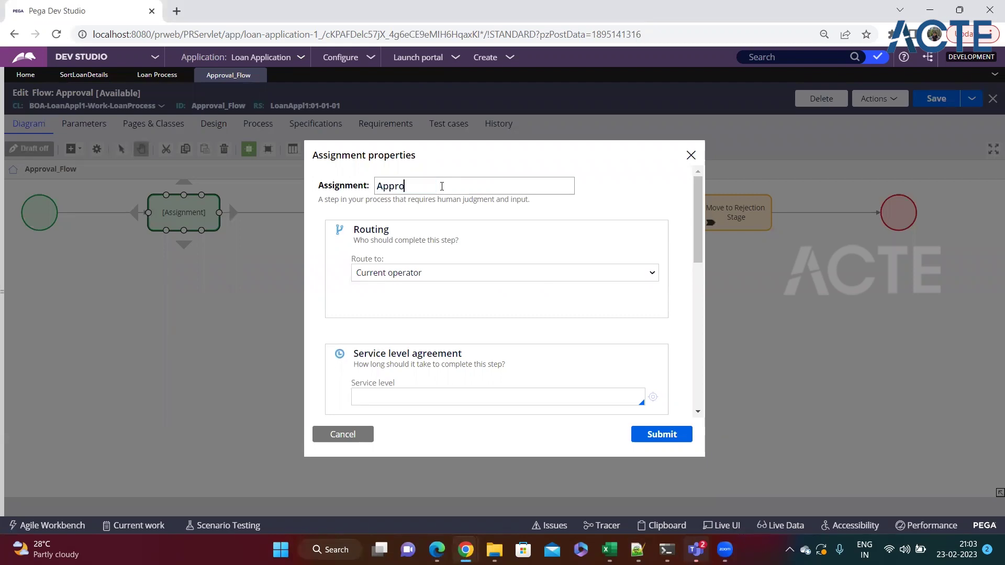
pyautogui.write('val Level 1')
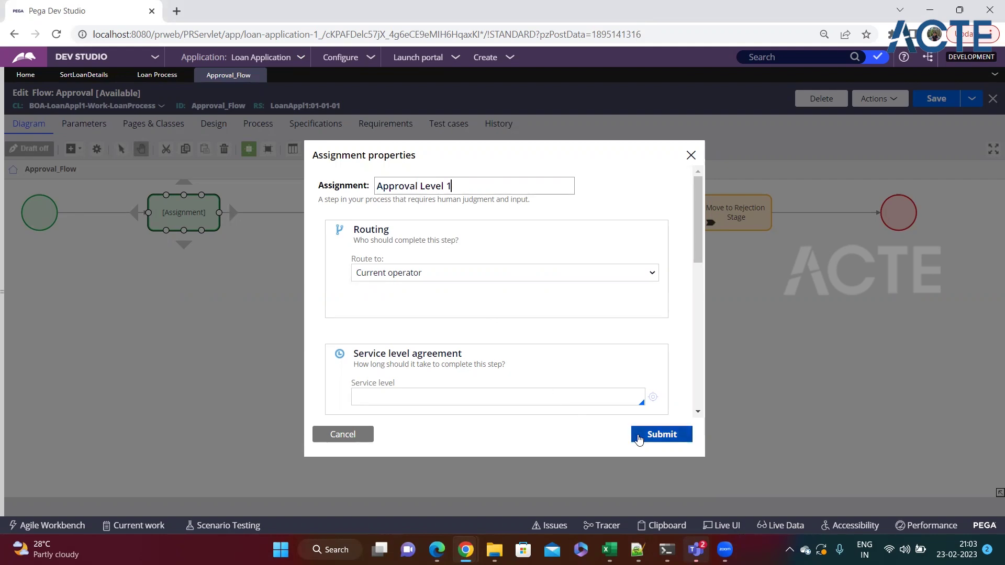
pyautogui.click(638, 439)
# Step: Set the Approval Level 1 connector's flow action to ApproveReject and submit
pyautogui.click(245, 214)
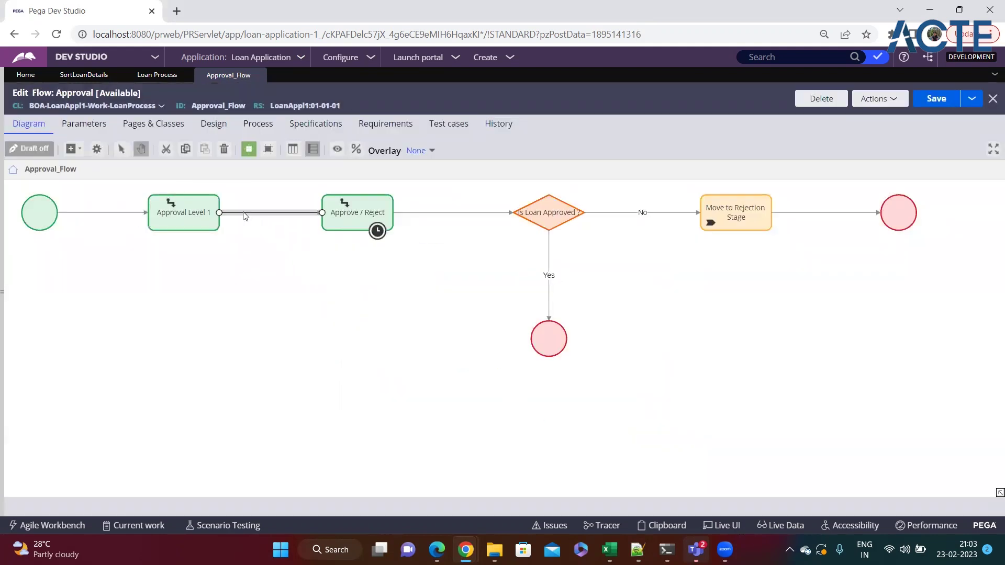
pyautogui.doubleClick(245, 214)
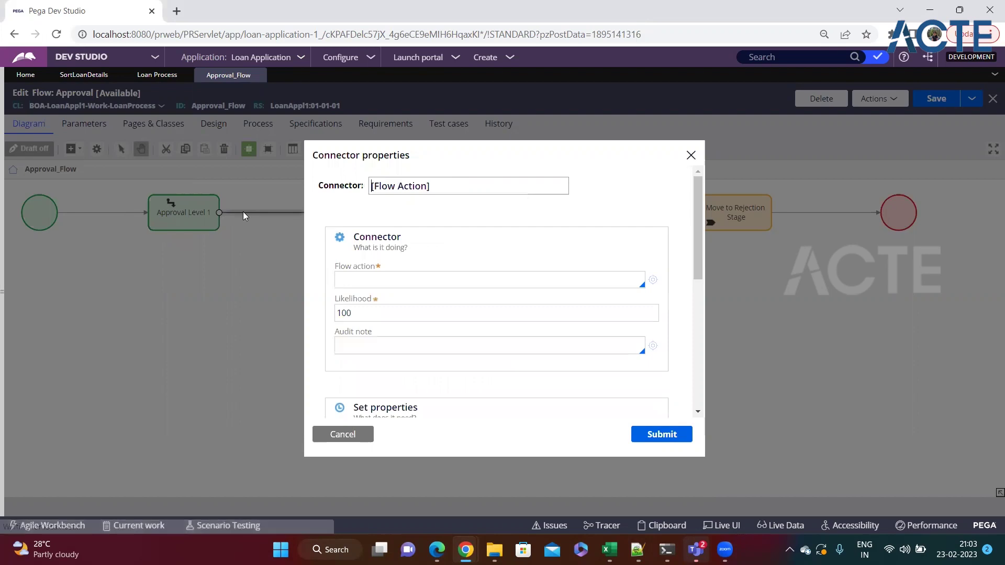
pyautogui.click(391, 281)
pyautogui.press('Down')
pyautogui.press('Down')
pyautogui.press('Down')
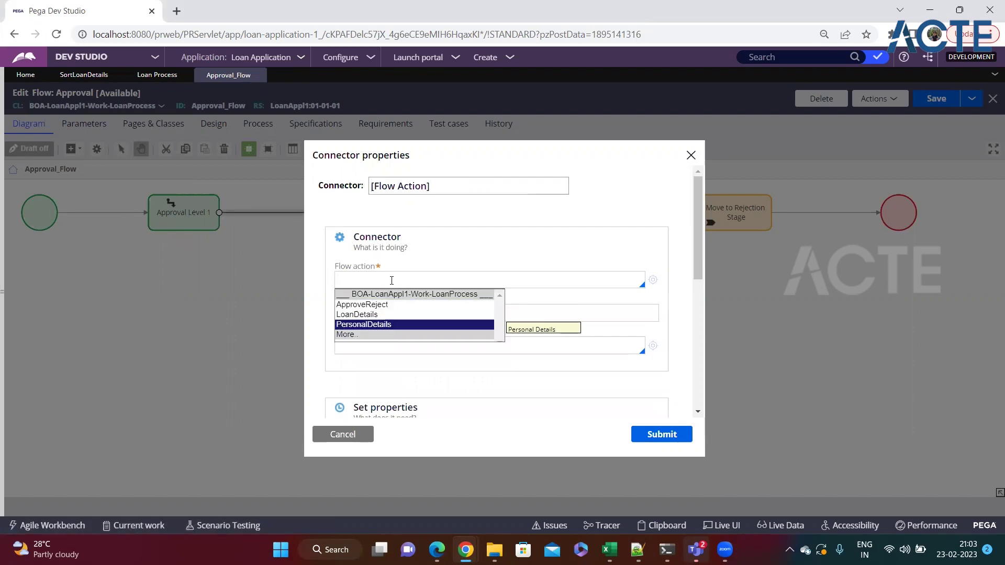
pyautogui.press('Down')
pyautogui.press('Return')
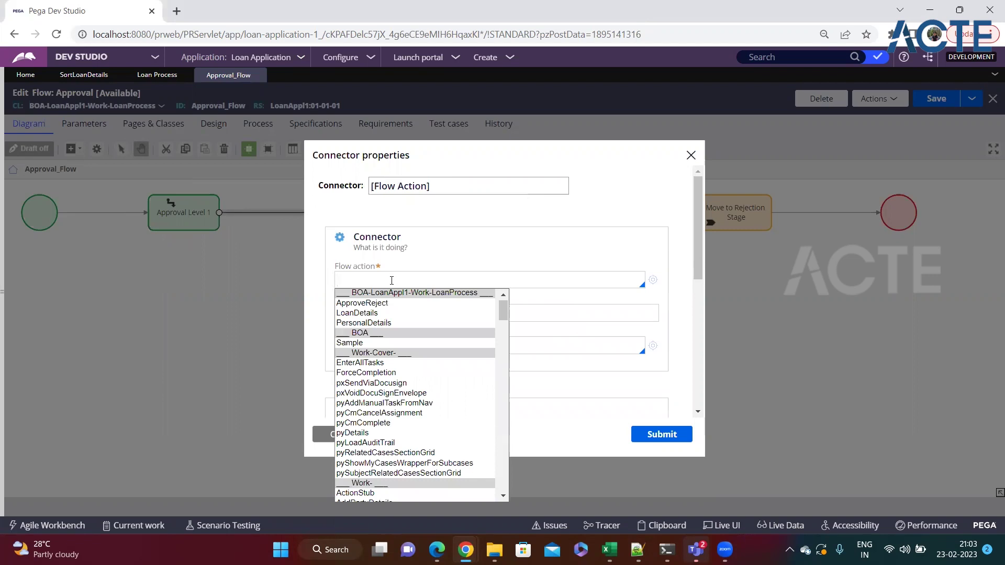
pyautogui.press('Down')
pyautogui.press('Down')
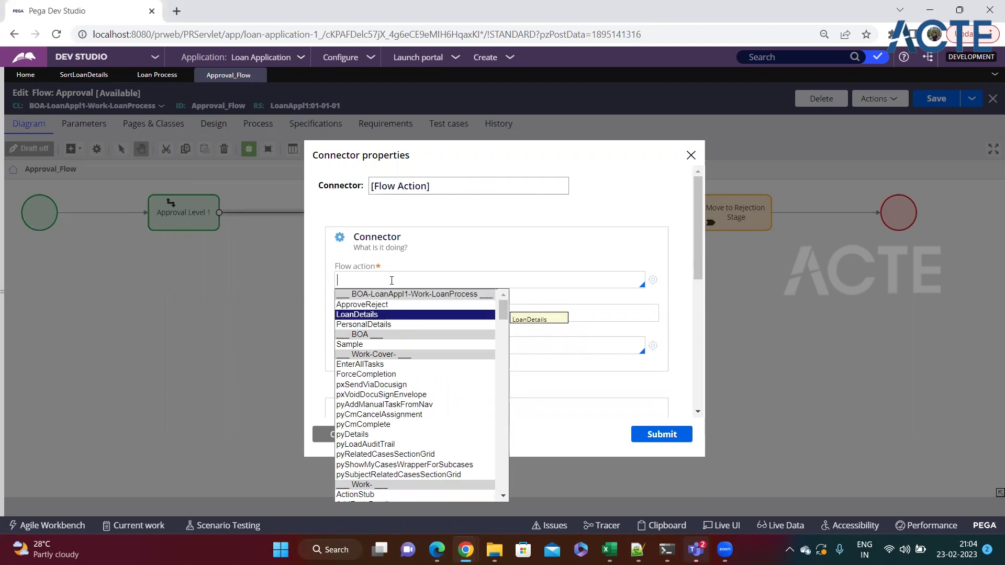
pyautogui.press('Up')
pyautogui.press('Return')
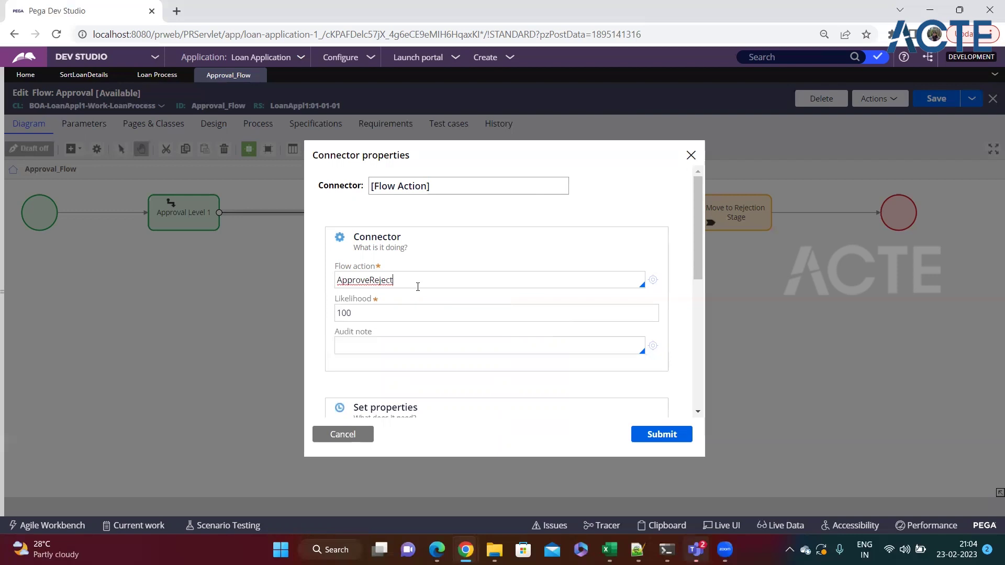
pyautogui.click(671, 434)
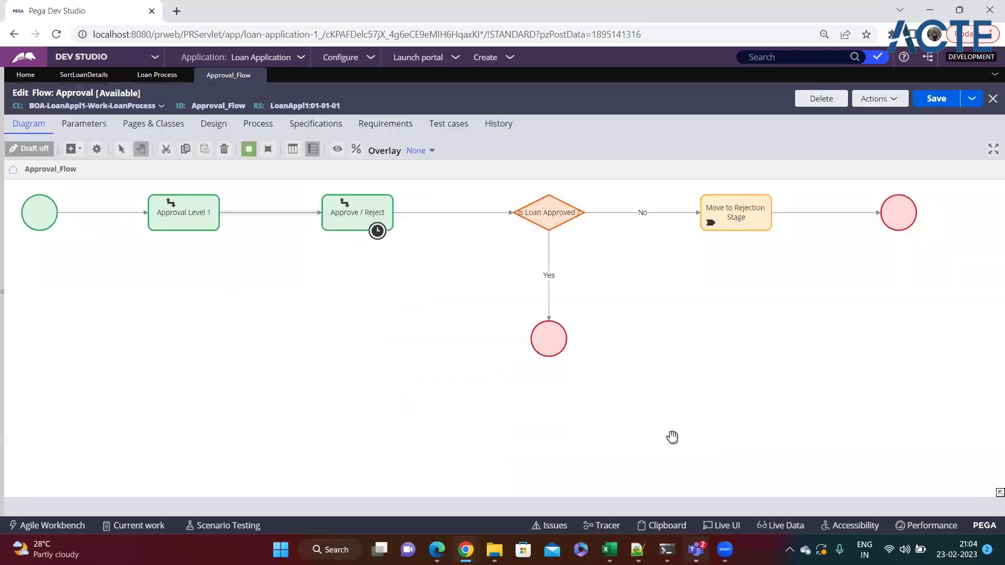
# Step: Select the Approval Level 1 and Approve / Reject shapes in turn to check the link
pyautogui.click(373, 221)
pyautogui.click(209, 214)
pyautogui.click(351, 214)
pyautogui.click(214, 214)
pyautogui.click(361, 216)
pyautogui.click(204, 215)
pyautogui.click(363, 217)
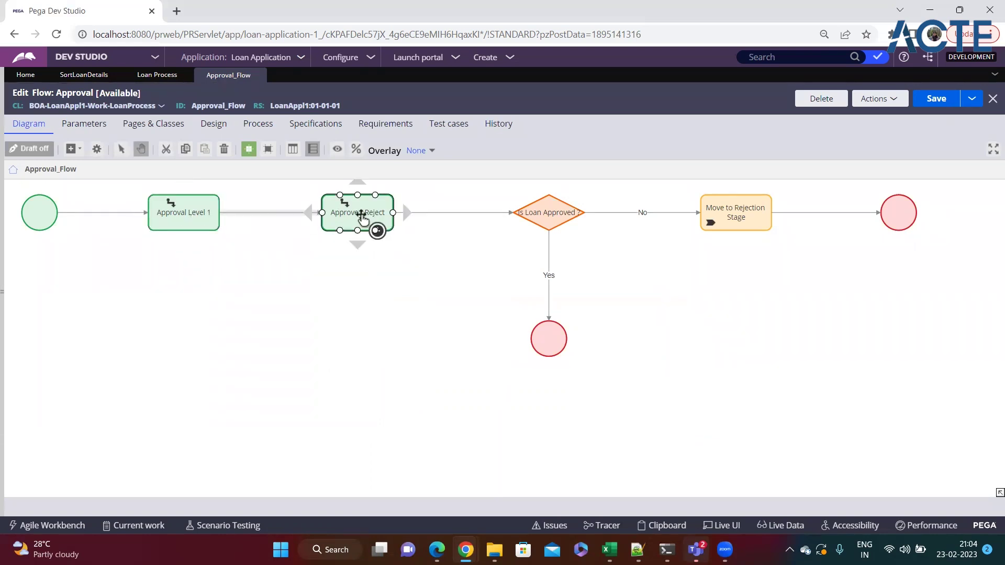
# Step: Save Approval_Flow and start a new Loan Process case
pyautogui.click(936, 99)
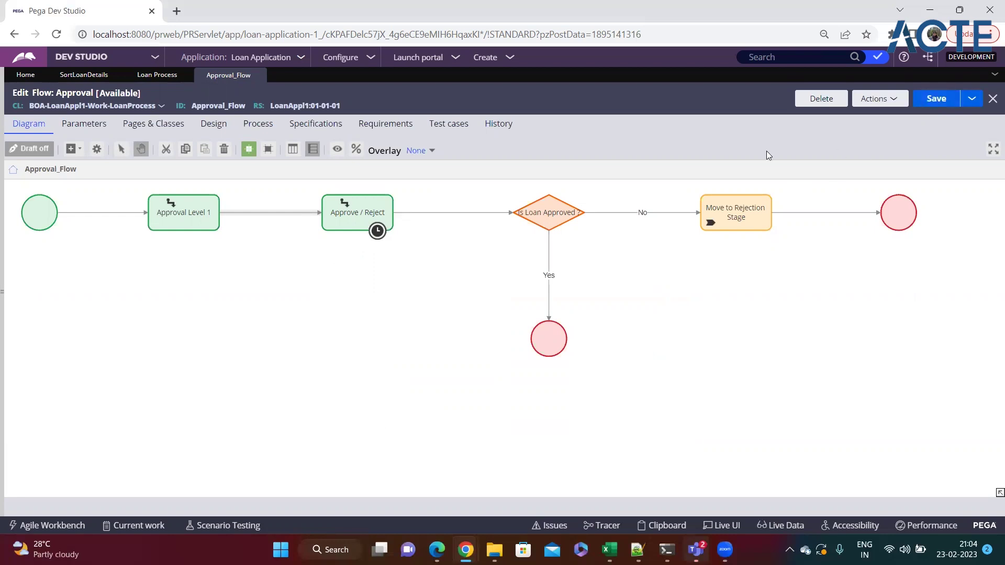
pyautogui.click(510, 58)
pyautogui.moveTo(587, 73)
pyautogui.click(652, 85)
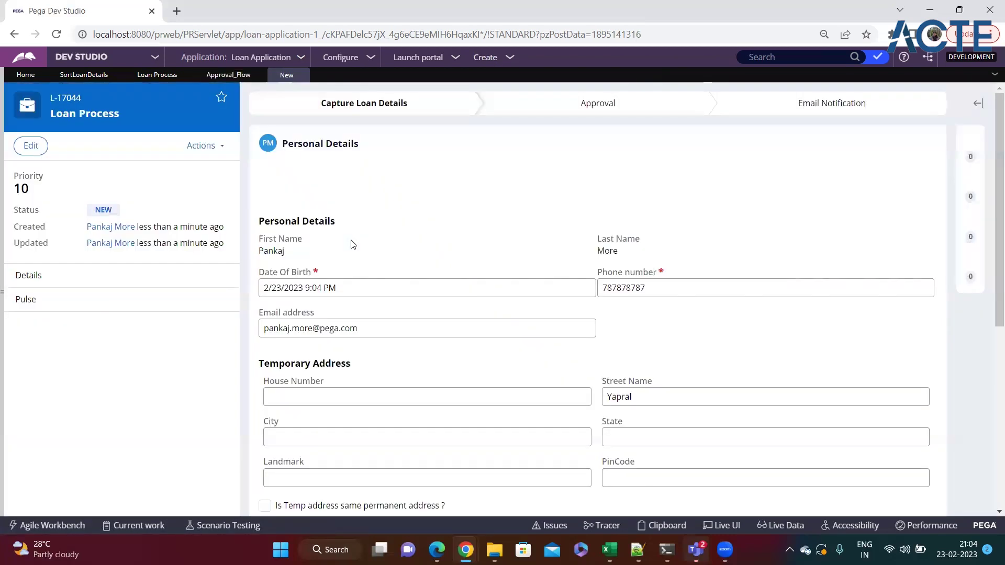
# Step: Continue the new case's first form to the Loan Details step
pyautogui.scroll(-5, 437, 340)
pyautogui.scroll(-2, 762, 460)
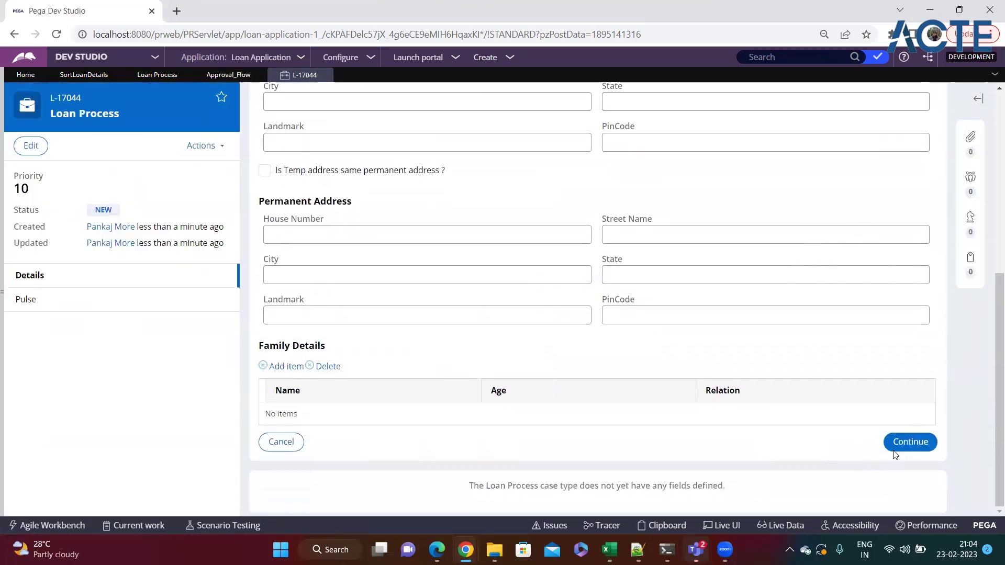
pyautogui.click(895, 449)
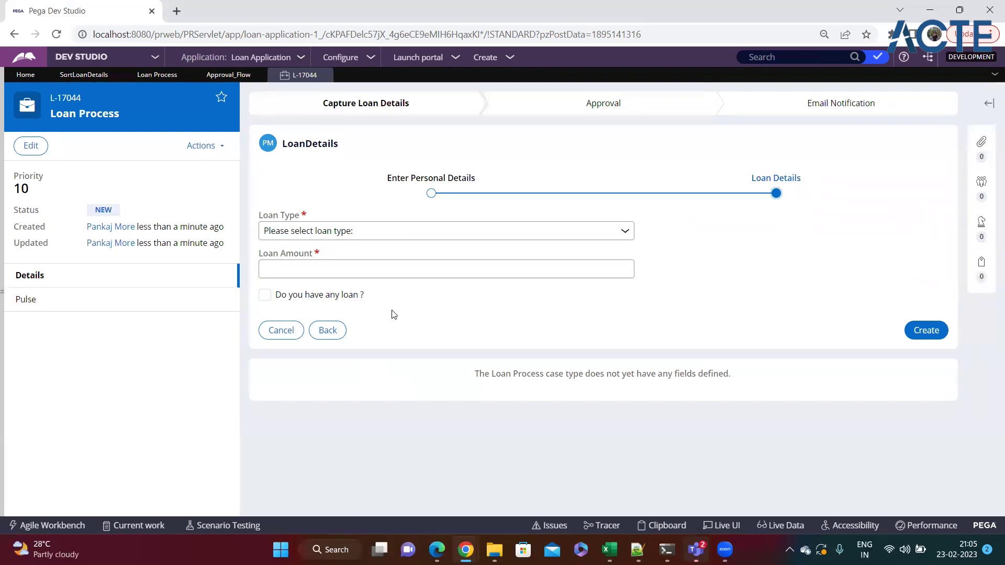
# Step: Complete Personal Details with a house number and 'same as permanent address', then continue
pyautogui.click(328, 330)
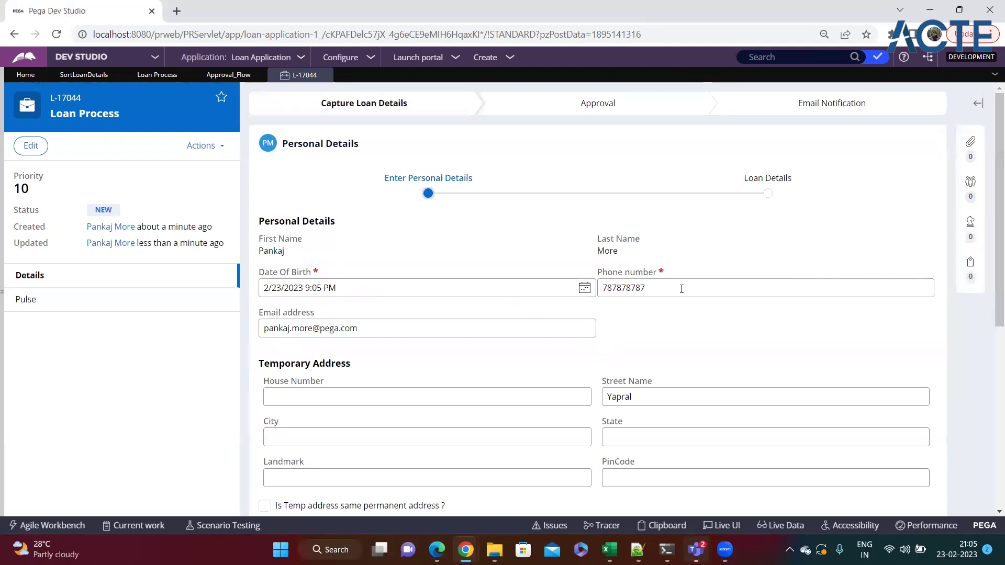
pyautogui.click(682, 290)
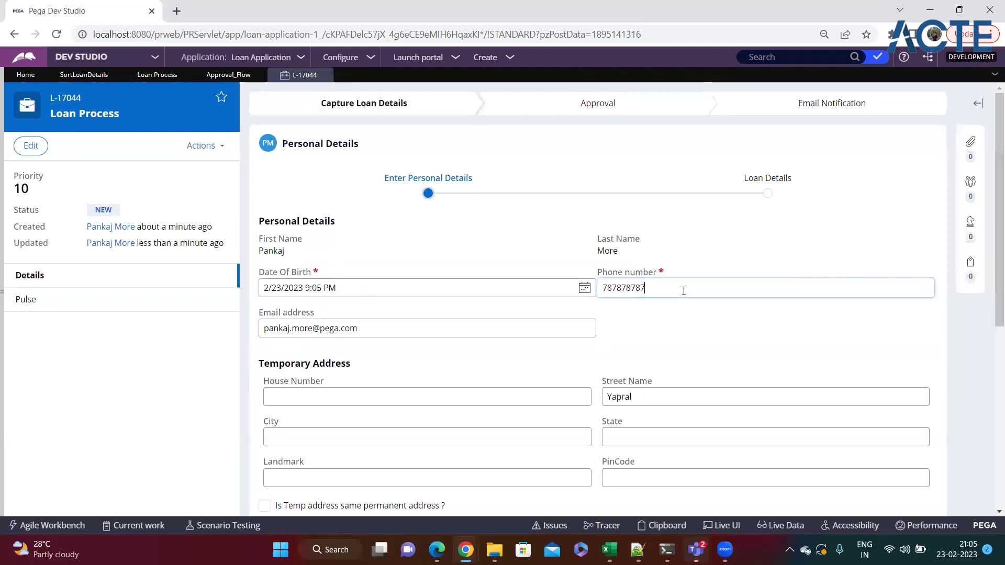
pyautogui.scroll(-1, 471, 293)
pyautogui.click(367, 262)
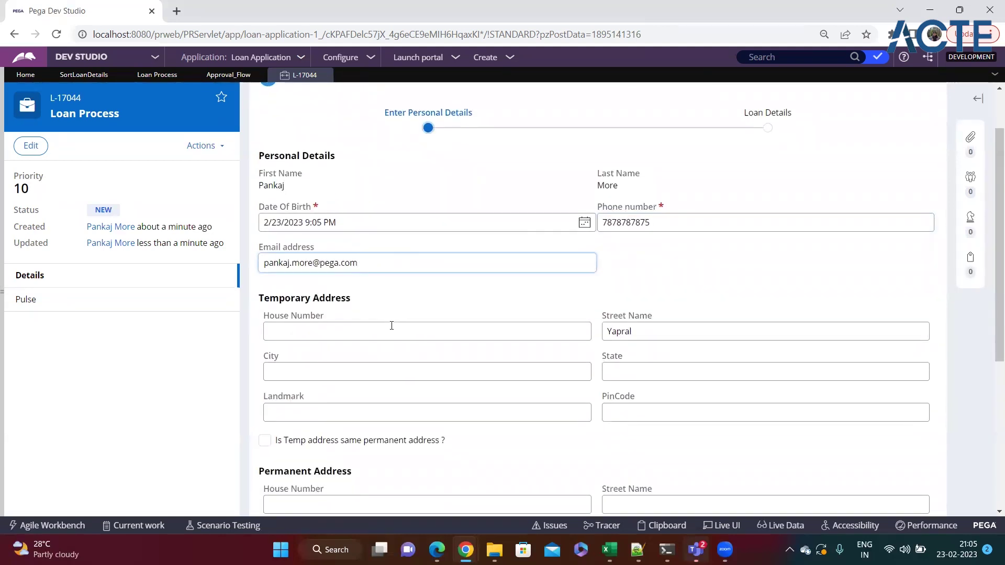
pyautogui.scroll(-5, 392, 326)
pyautogui.scroll(3, 390, 293)
pyautogui.click(324, 264)
pyautogui.write('gdfgdg')
pyautogui.click(265, 366)
pyautogui.scroll(-3, 456, 345)
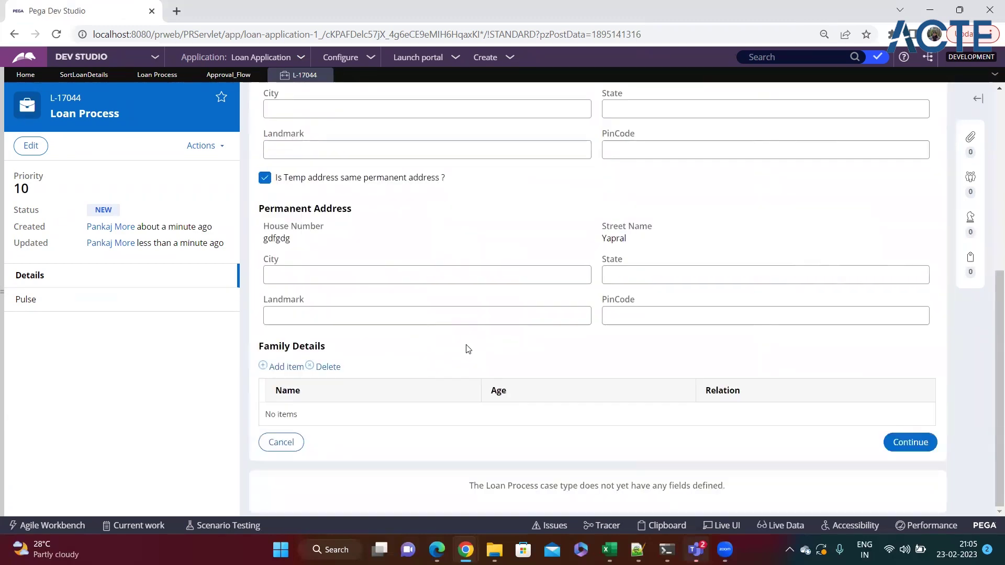
pyautogui.click(891, 443)
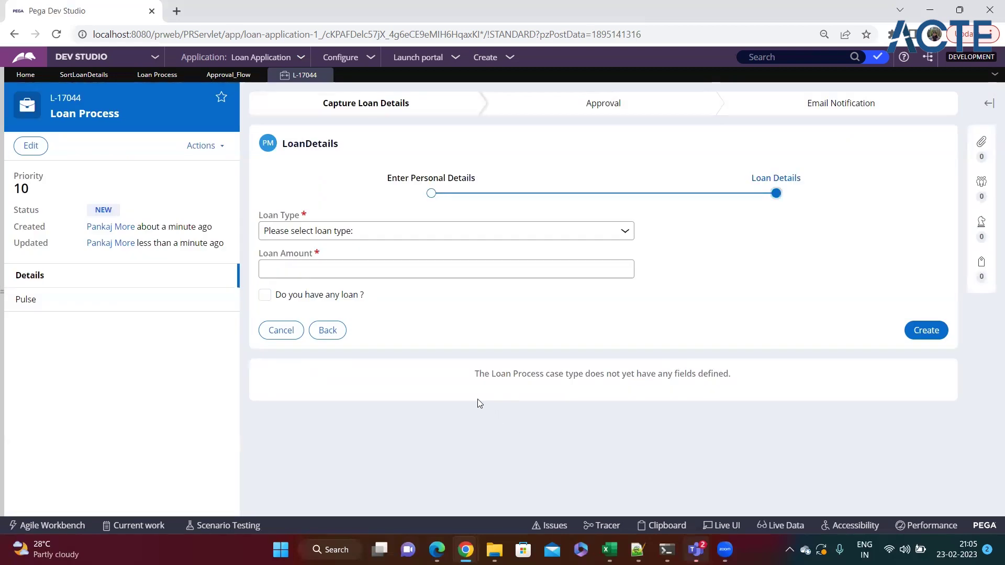
# Step: Enter an Education Loan of 645, create the case, and return to Loan Process
pyautogui.click(400, 233)
pyautogui.click(381, 256)
pyautogui.click(324, 271)
pyautogui.write('645')
pyautogui.click(396, 308)
pyautogui.click(910, 330)
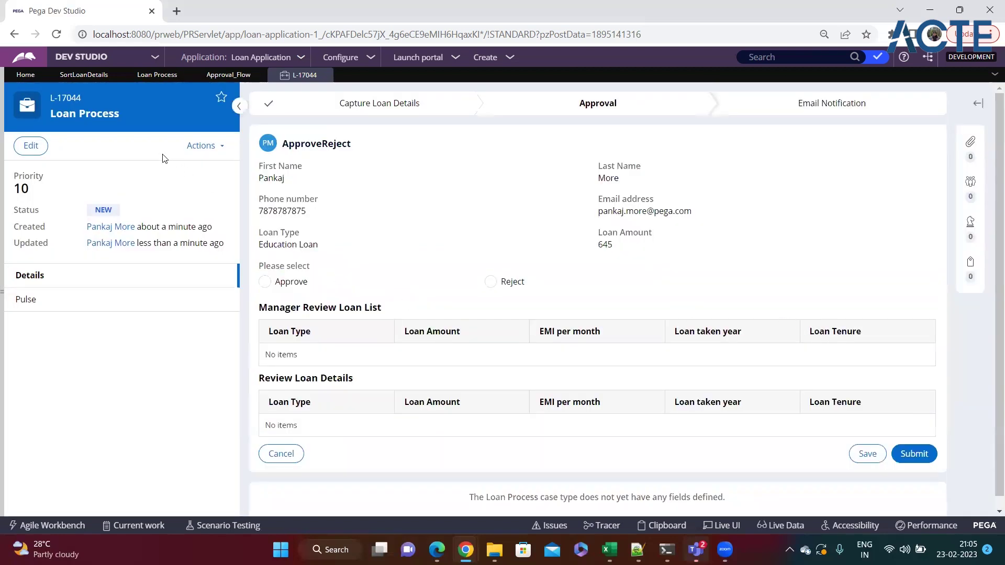
pyautogui.click(137, 75)
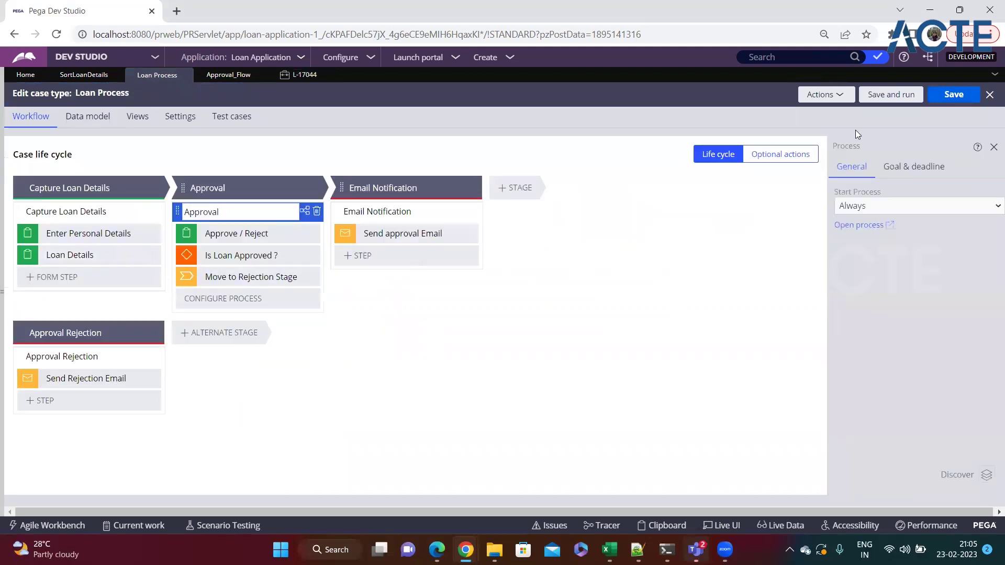
# Step: Refresh the Loan Process life cycle via Actions, then return to case L-17044
pyautogui.click(837, 95)
pyautogui.click(808, 142)
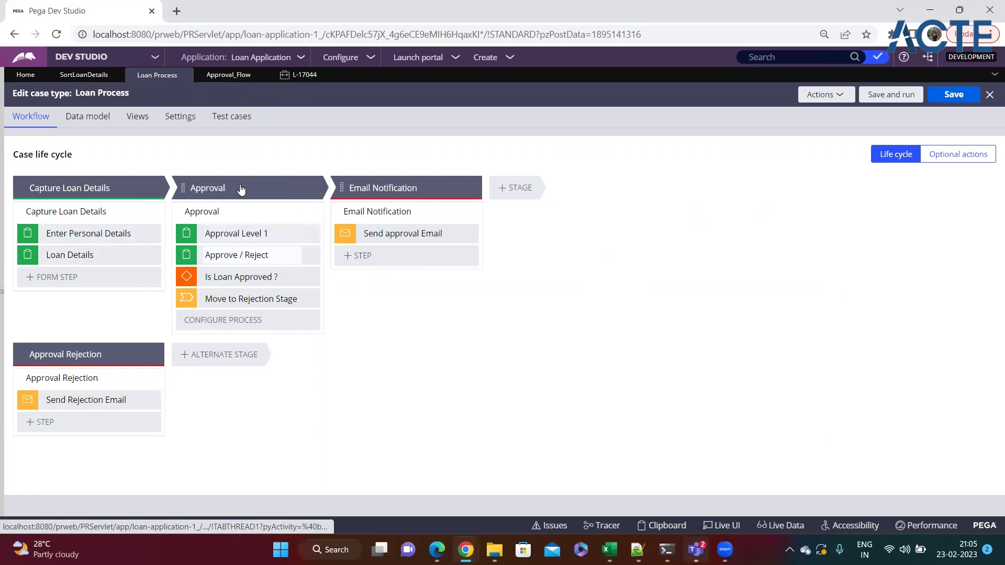
pyautogui.click(303, 75)
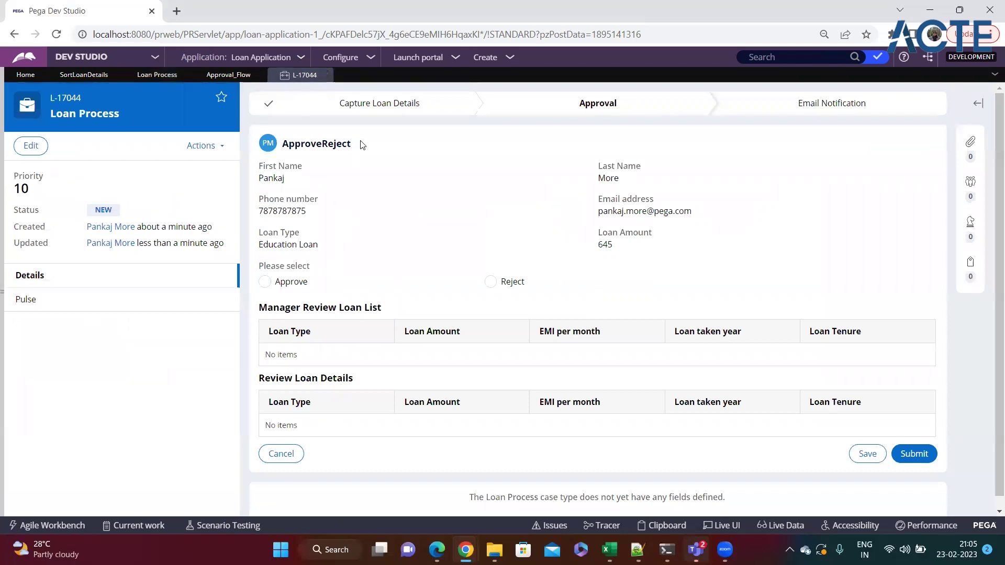
# Step: Approve and submit the first approval, open the next assignment, then view Capture Loan Details
pyautogui.moveTo(346, 145); pyautogui.dragTo(311, 144)
pyautogui.click(265, 284)
pyautogui.click(904, 456)
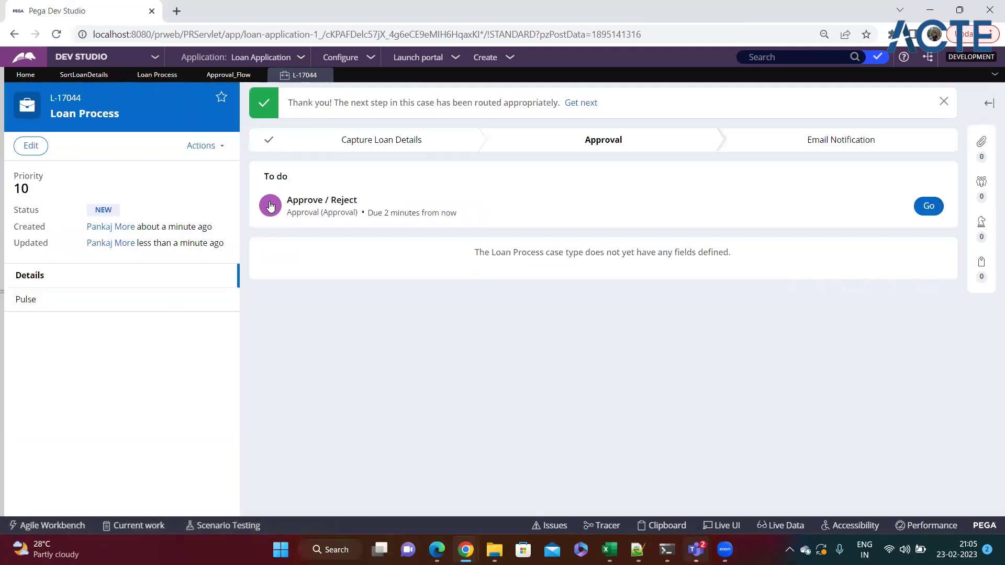
pyautogui.click(929, 206)
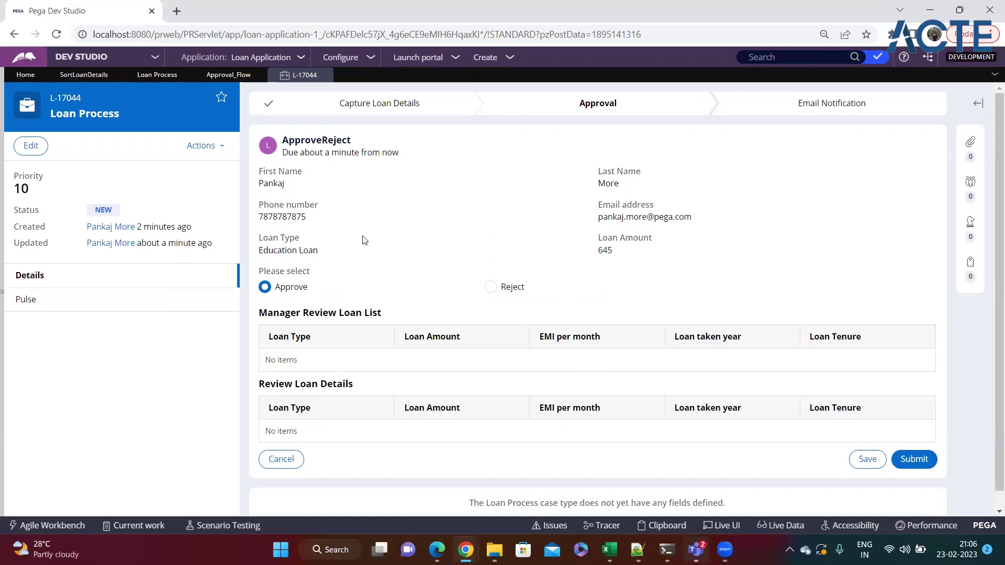
pyautogui.click(152, 75)
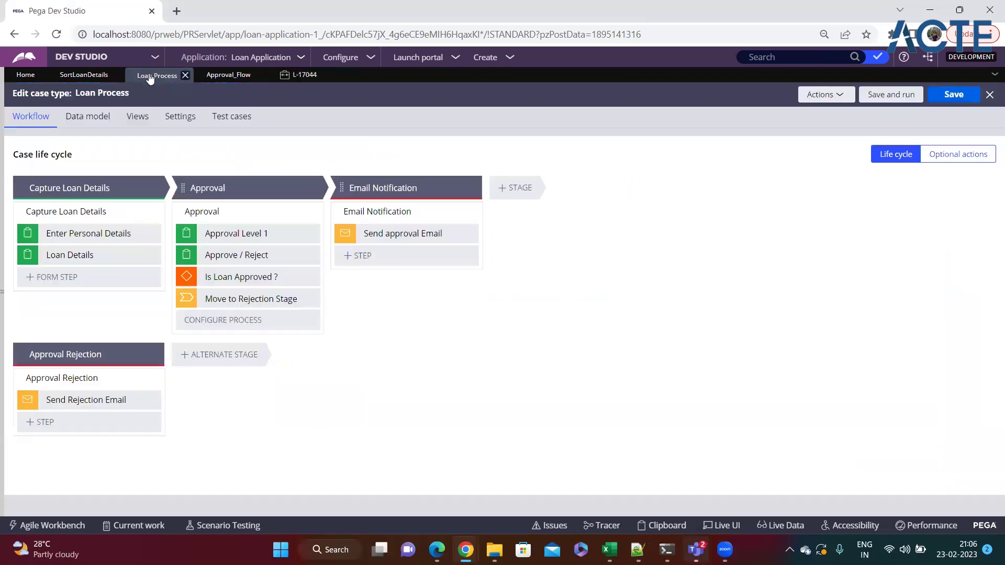
pyautogui.click(146, 211)
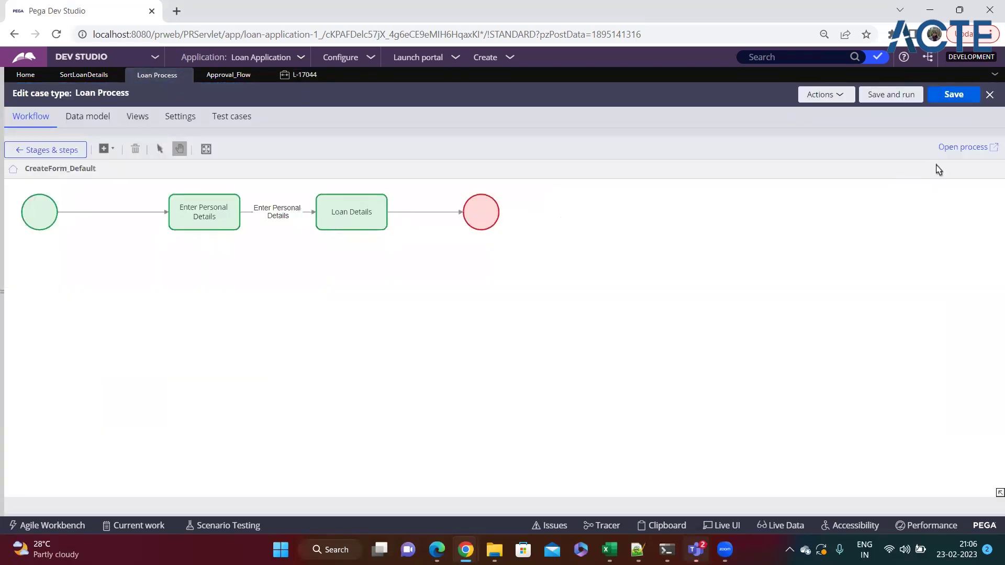
# Step: Open CreateForm_Default in its own tab and compare it with Approval_Flow
pyautogui.click(962, 147)
pyautogui.click(386, 217)
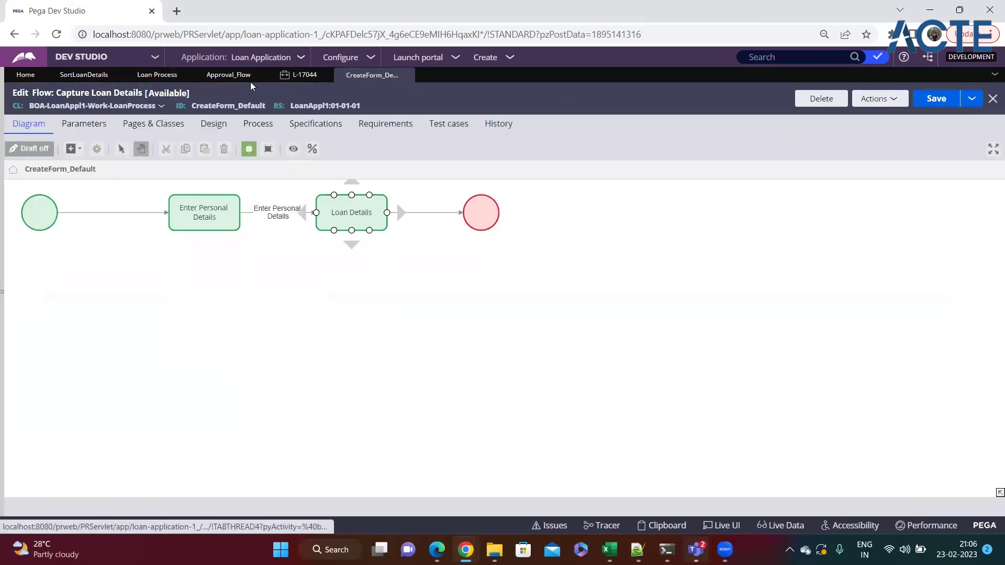
pyautogui.click(249, 77)
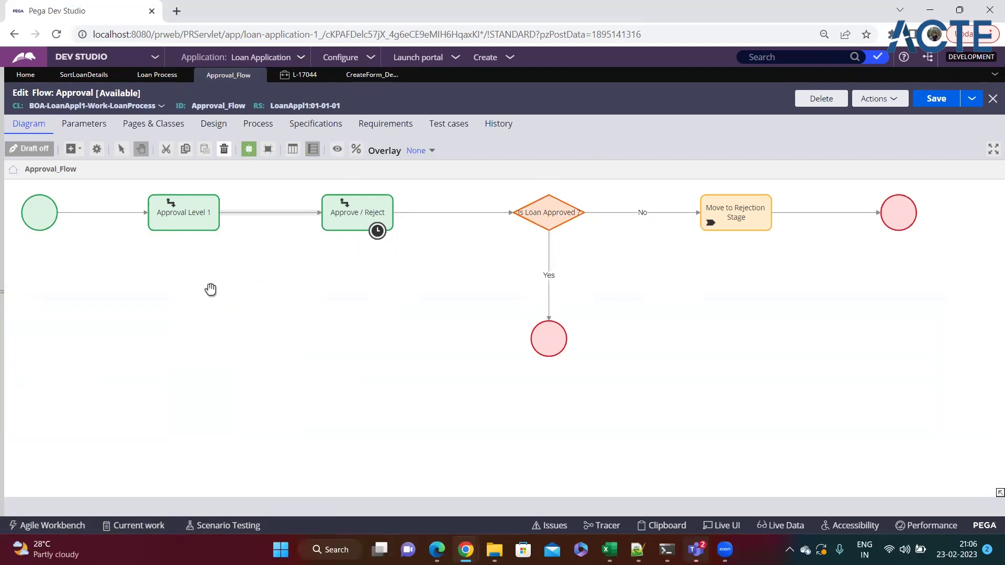
pyautogui.click(364, 75)
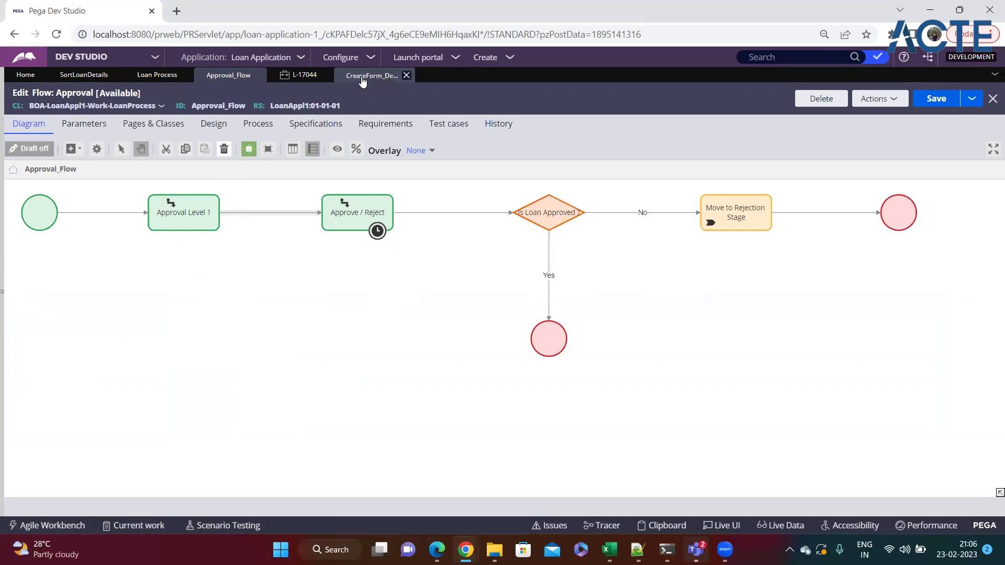
# Step: Browse the canvas's add-shape options, then select the Enter Personal Details shape
pyautogui.rightClick(287, 264)
pyautogui.moveTo(330, 273)
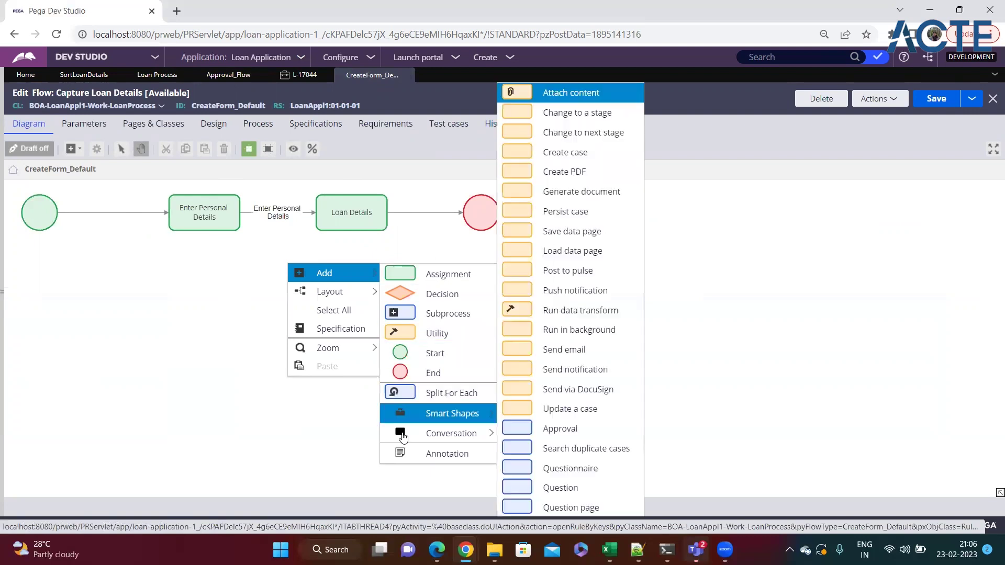
pyautogui.click(208, 331)
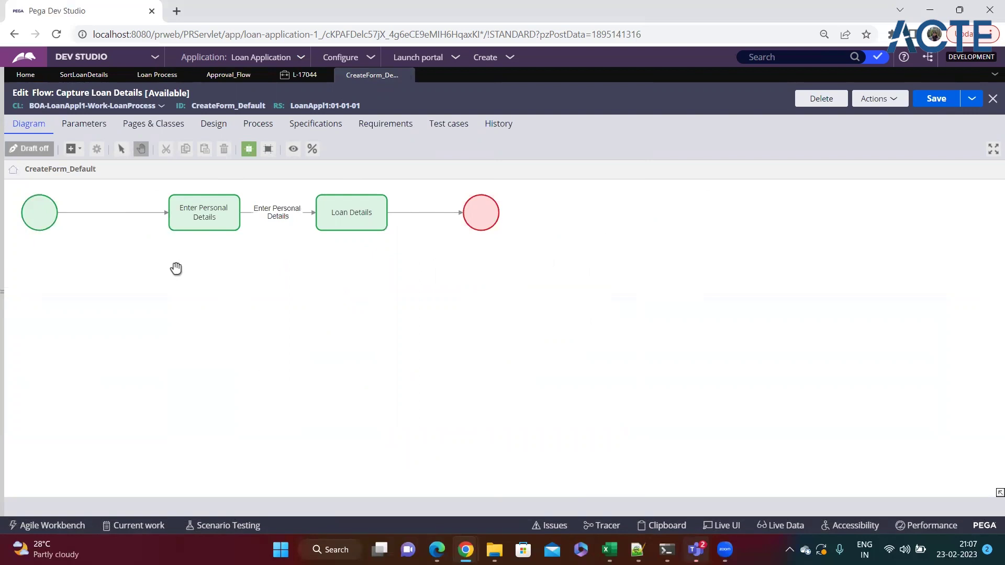
pyautogui.click(203, 223)
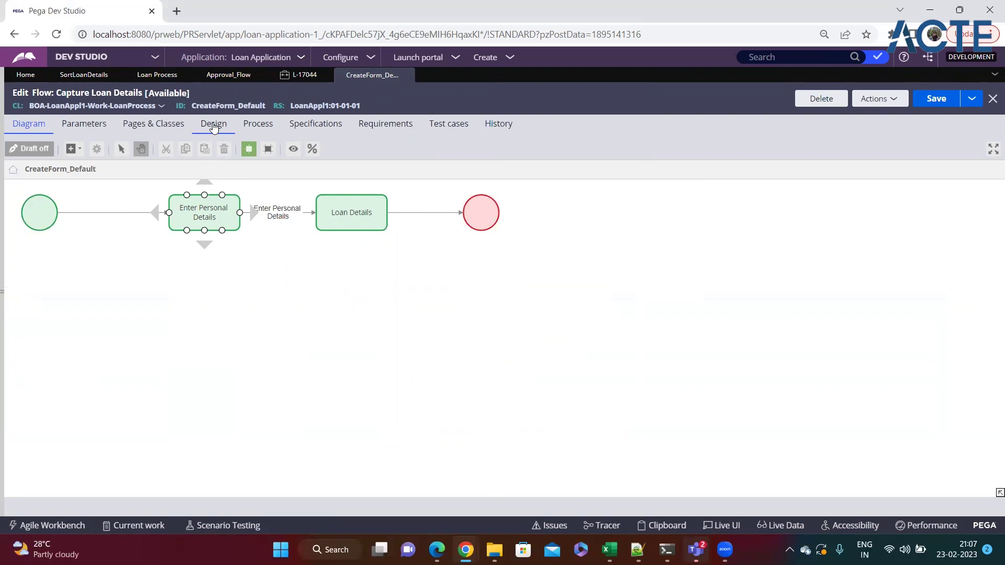
# Step: Check the ScreenFlow category on CreateForm_Default's Design tab
pyautogui.click(214, 125)
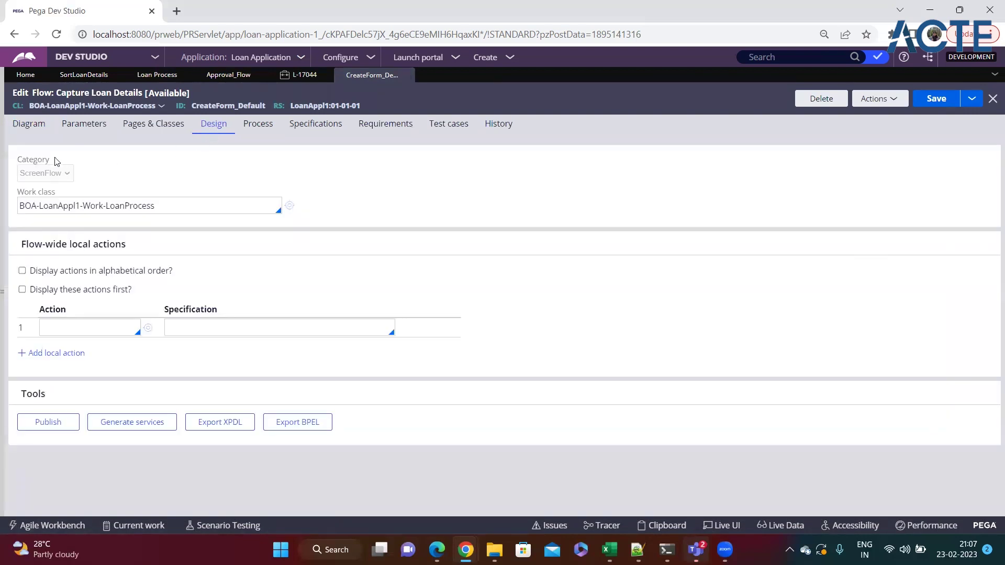
pyautogui.moveTo(18, 159); pyautogui.dragTo(67, 163)
pyautogui.click(111, 181)
# Step: Check Approval_Flow's Process and Design category, return to Diagram, and bring up Notepad++
pyautogui.click(237, 78)
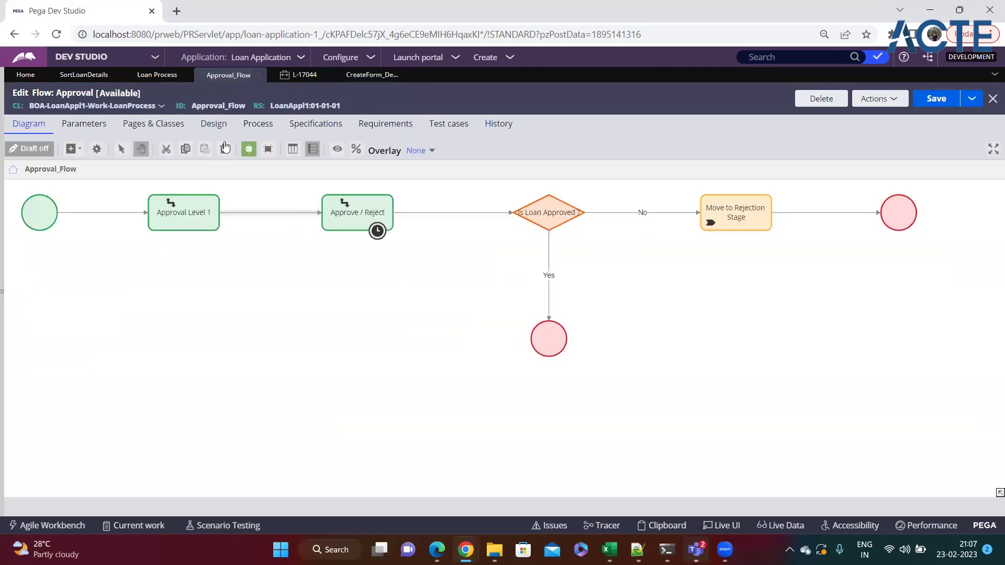
pyautogui.click(258, 124)
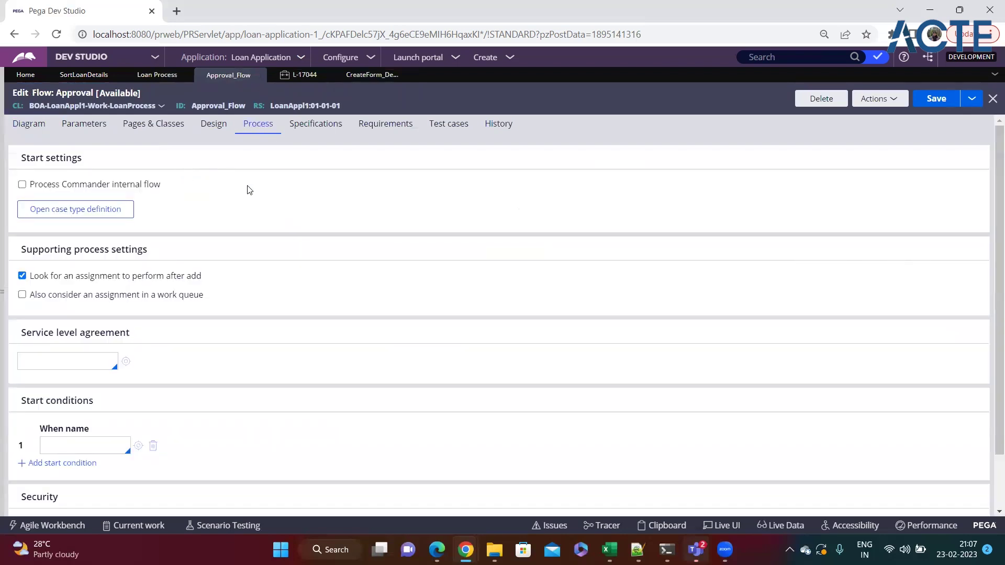
pyautogui.click(213, 125)
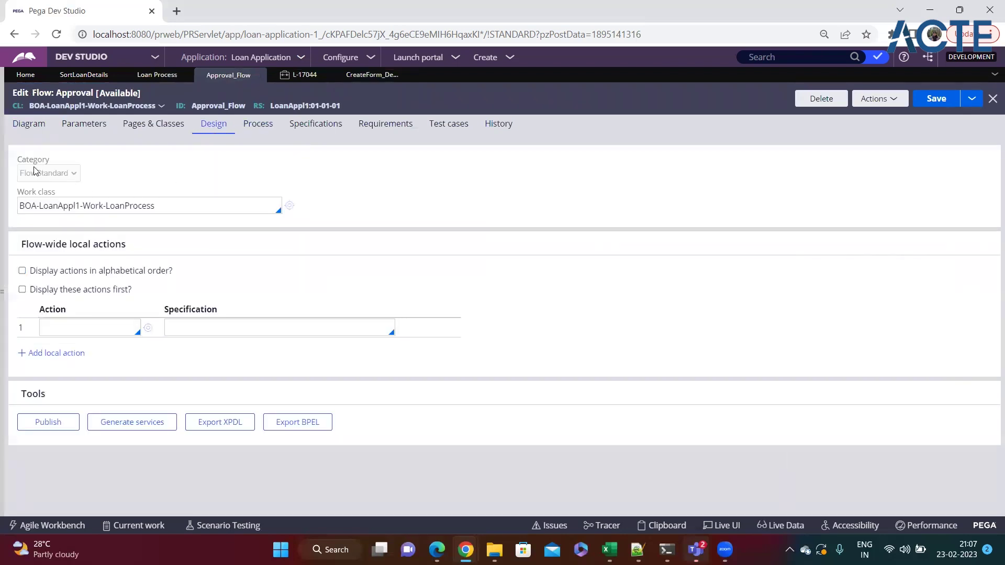
pyautogui.moveTo(19, 160); pyautogui.dragTo(84, 165)
pyautogui.click(89, 180)
pyautogui.click(31, 131)
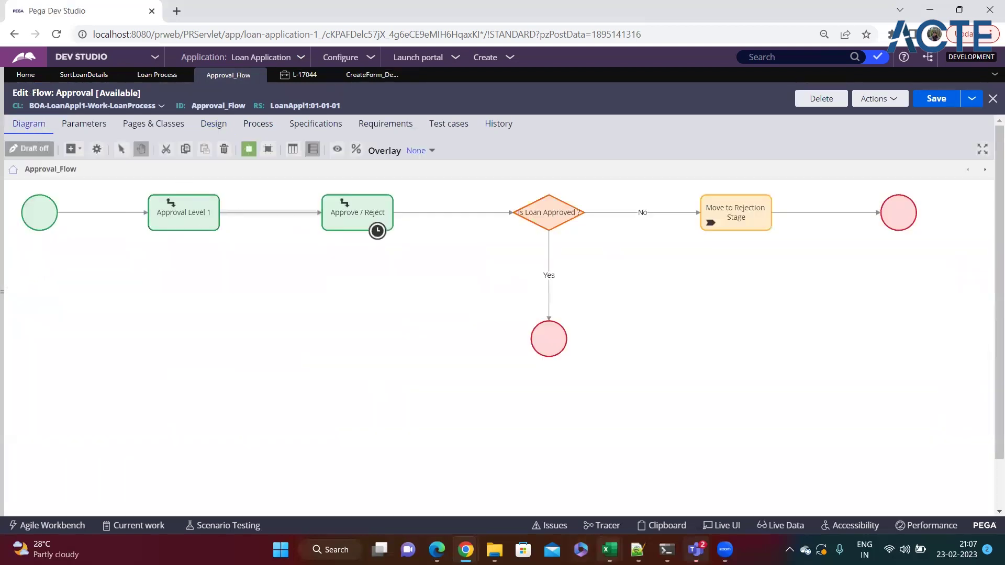
pyautogui.click(636, 549)
# Step: Under Process Flow, add point 1): the user can't navigate to the previous screen
pyautogui.click(186, 454)
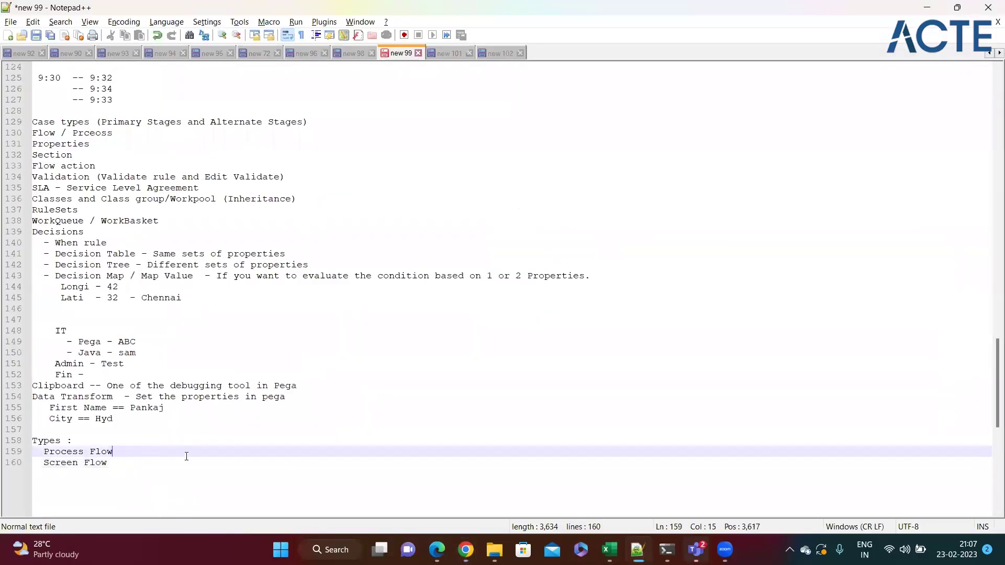
pyautogui.press('Return')
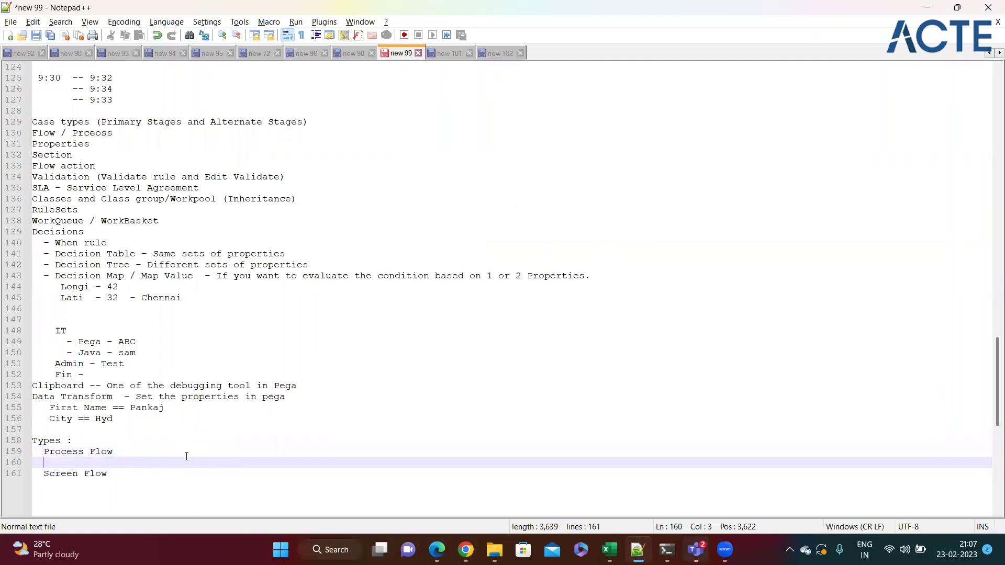
pyautogui.write('1')
pyautogui.write(') ')
pyautogui.write('User')
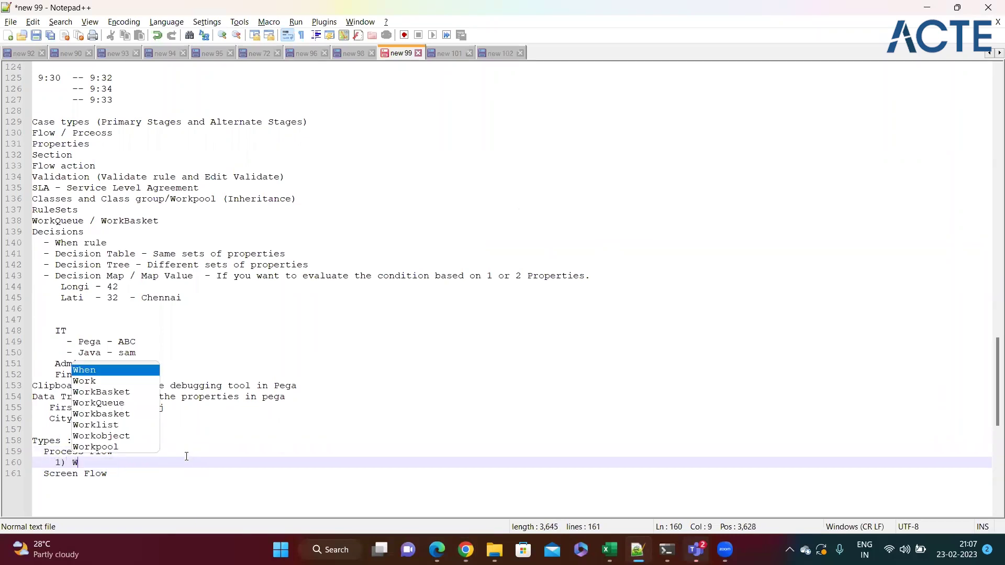
pyautogui.write(' va')
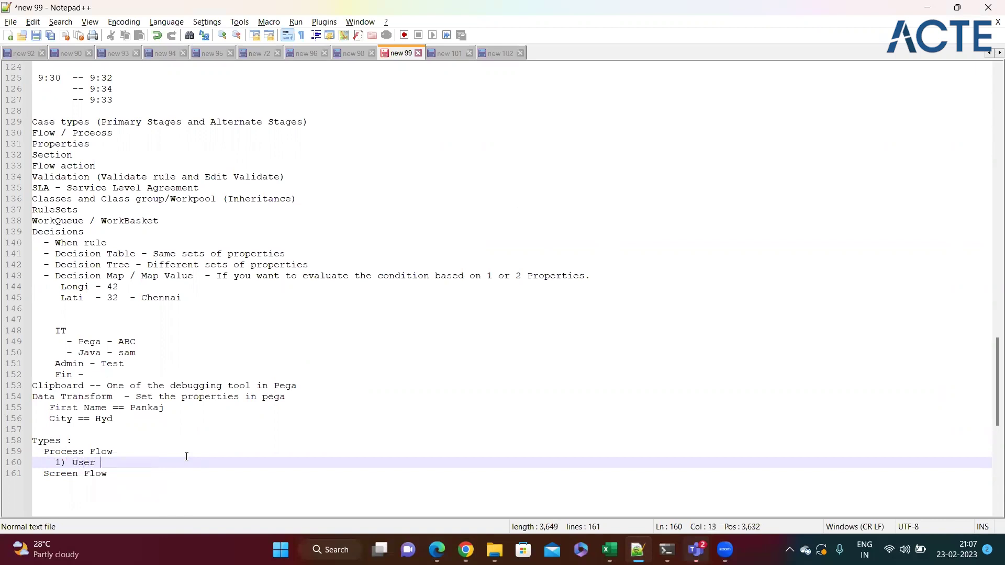
pyautogui.press('BackSpace')
pyautogui.press('BackSpace')
pyautogui.write('cant navigate to the prev')
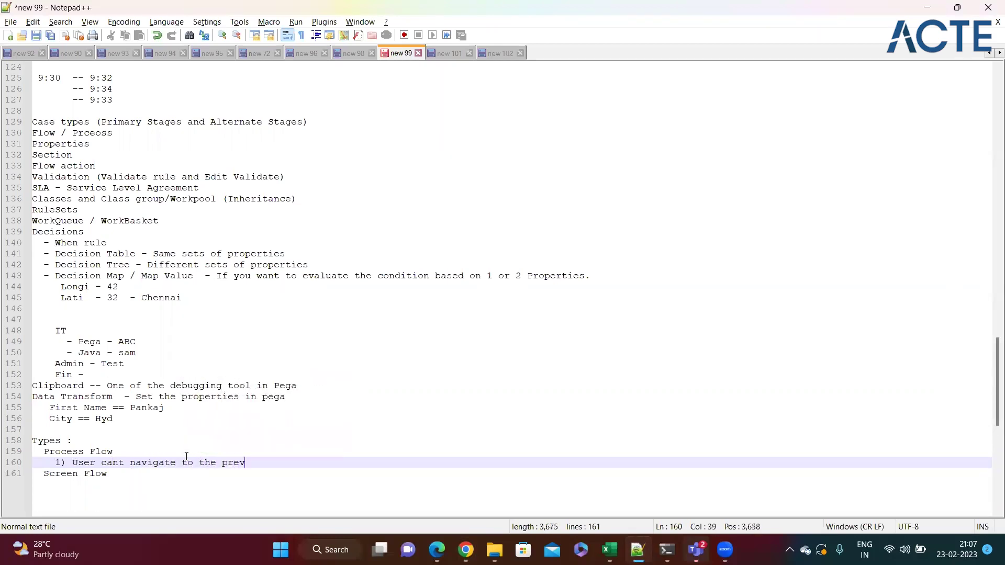
pyautogui.write('iius screen')
# Step: Under Screen Flow, add '2) User can navigate to the previos or next screen'
pyautogui.click(160, 479)
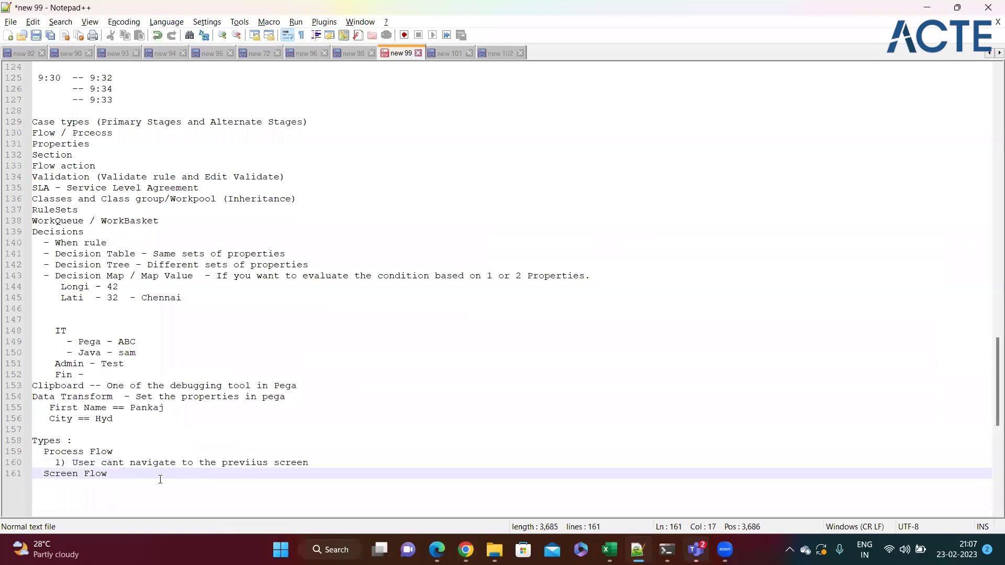
pyautogui.press('Return')
pyautogui.write('2')
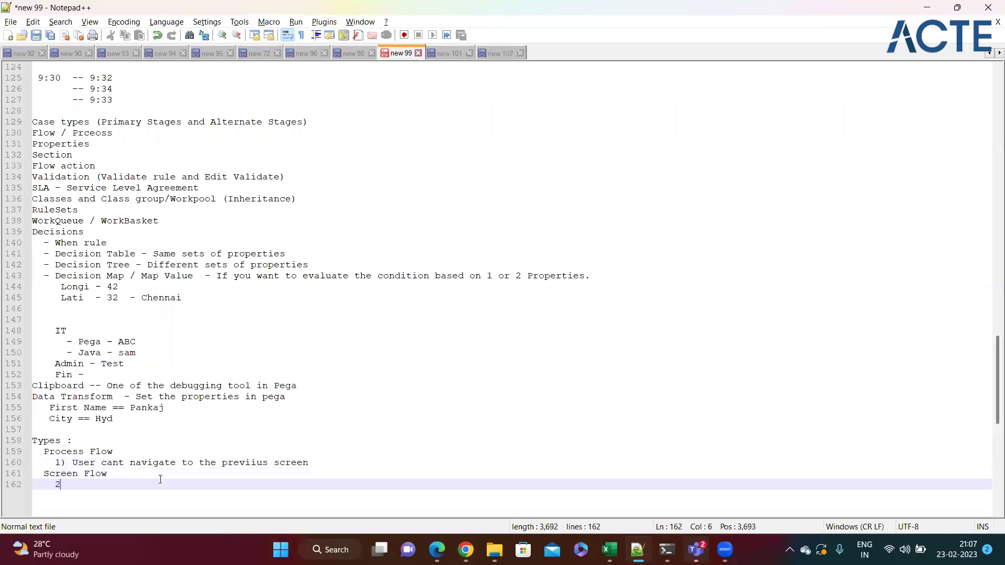
pyautogui.write(') User can nav')
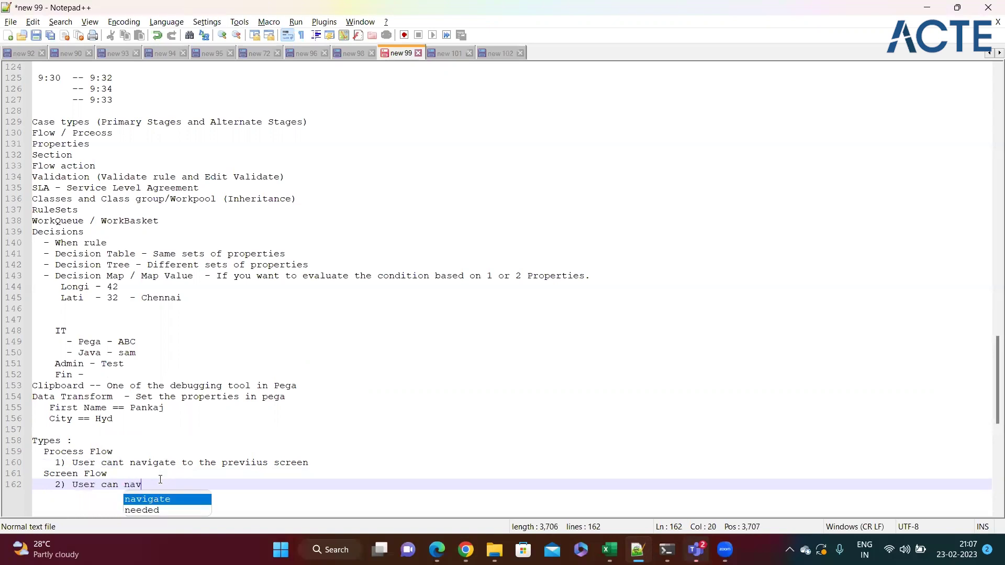
pyautogui.write('igate to t')
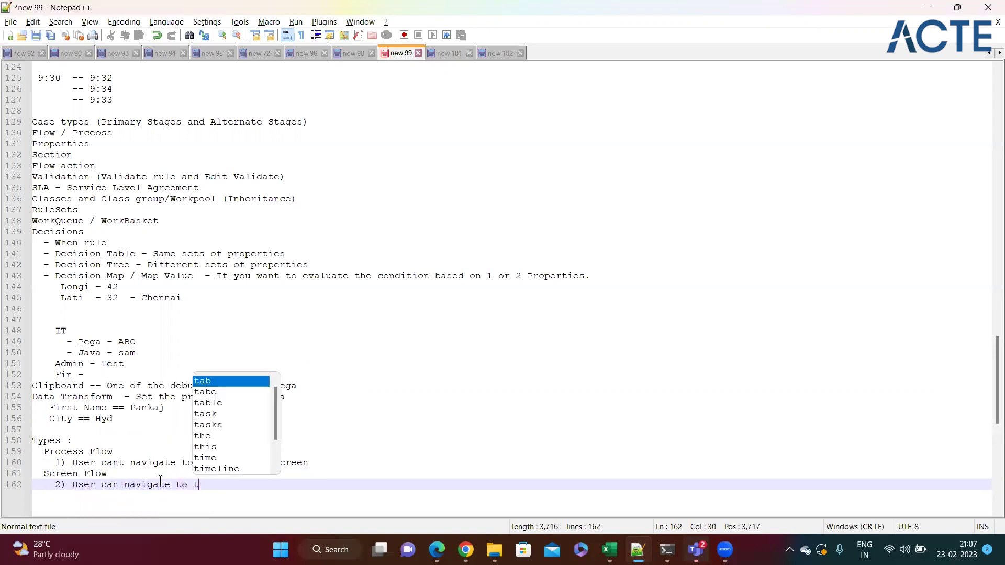
pyautogui.write('he previos ot')
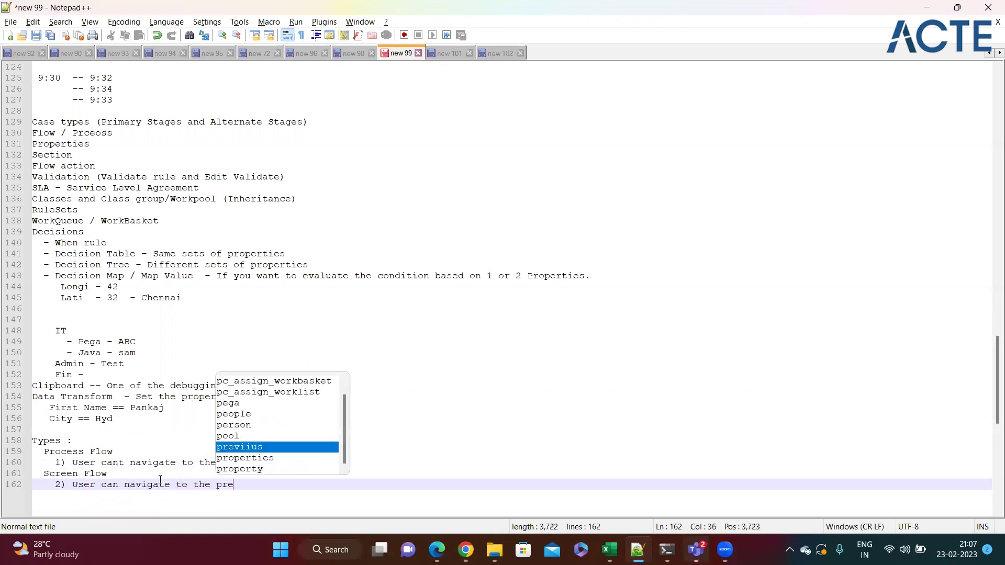
pyautogui.press('BackSpace')
pyautogui.press('BackSpace')
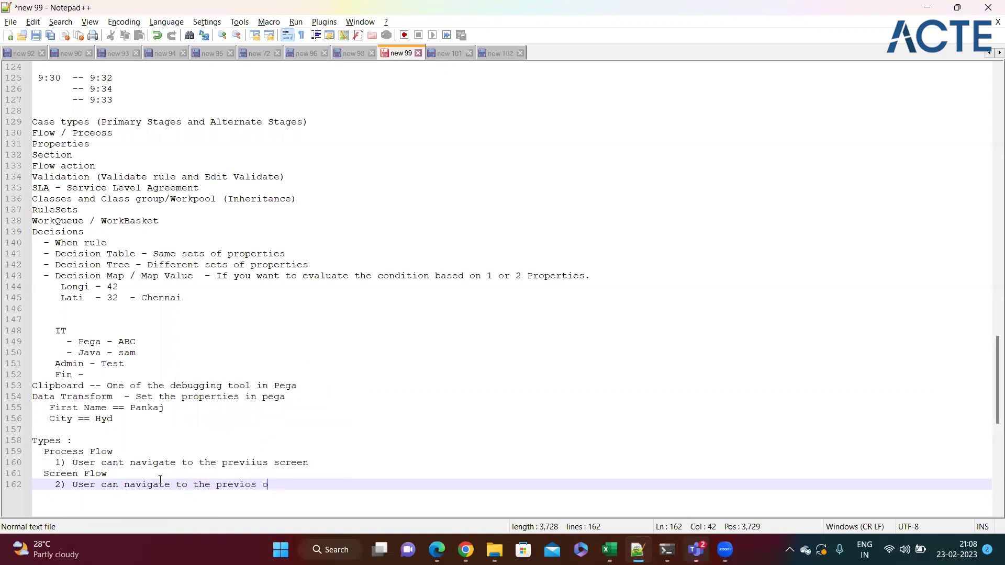
pyautogui.write('r next screen')
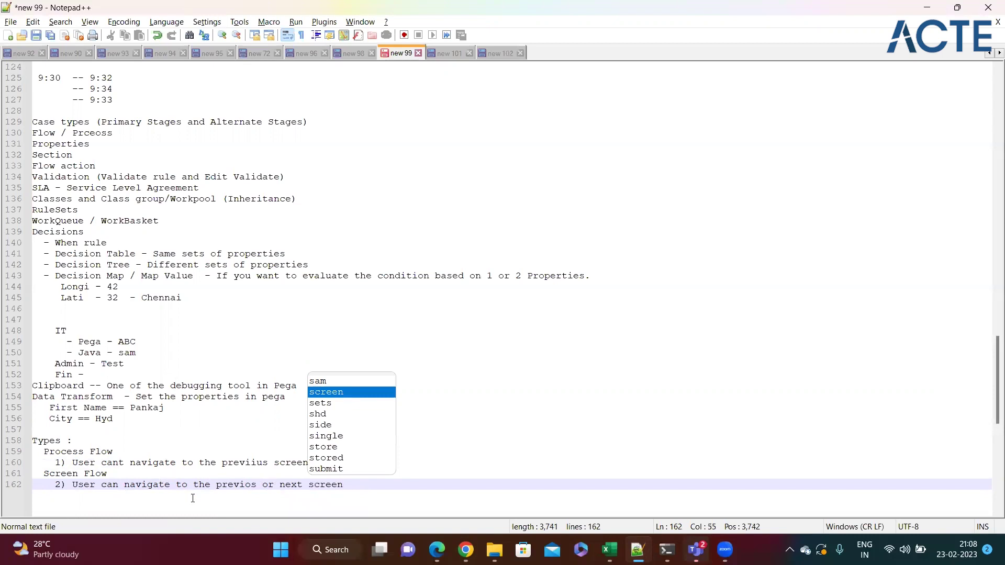
pyautogui.click(365, 487)
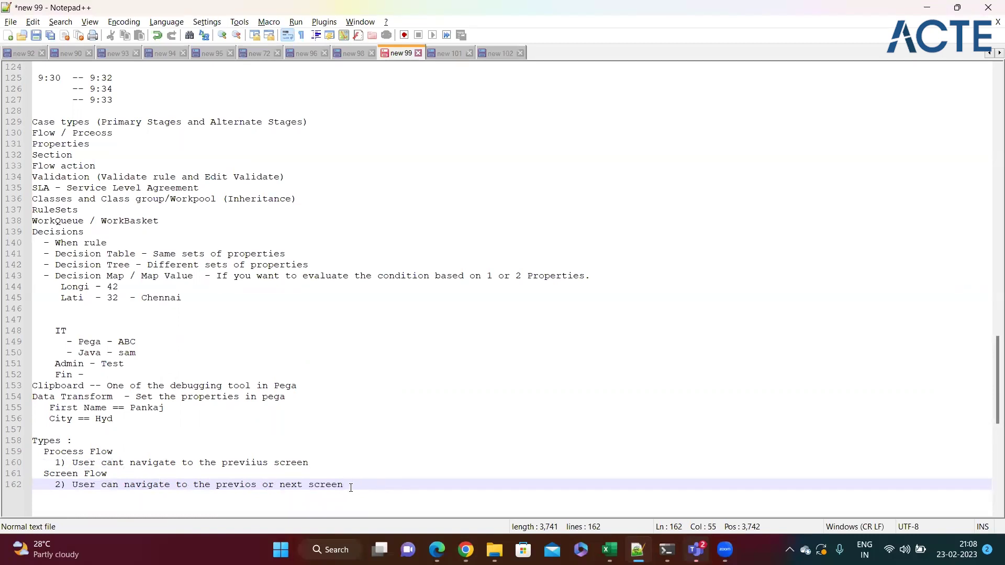
pyautogui.click(135, 475)
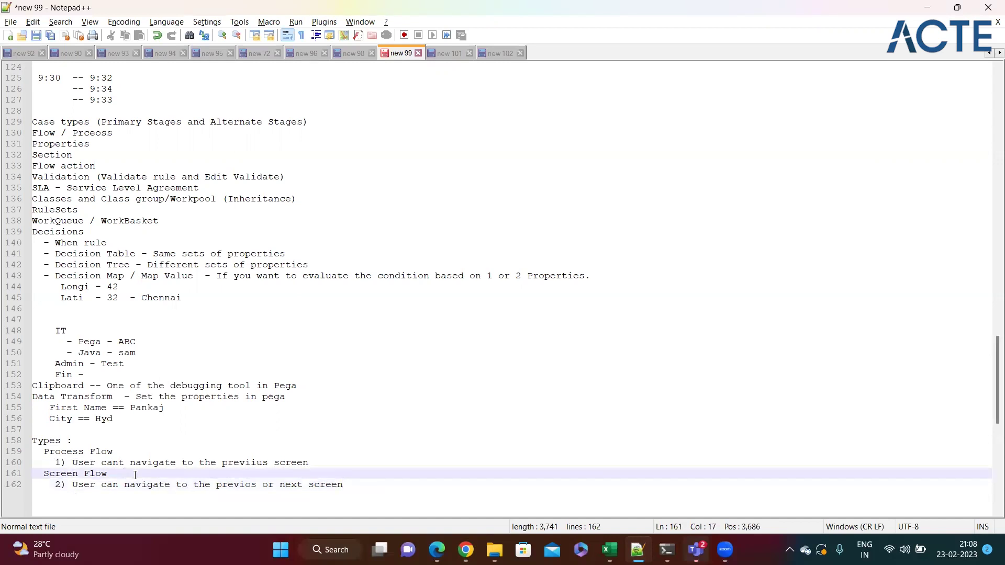
pyautogui.click(367, 483)
pyautogui.hotkey('alt', 'Tab')
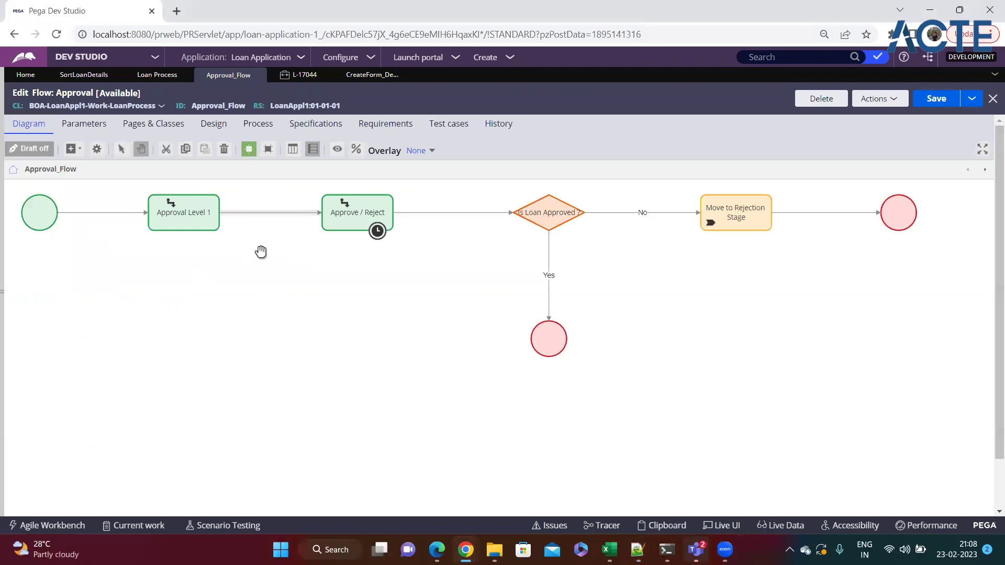
pyautogui.hotkey('alt', 'Tab')
pyautogui.click(335, 462)
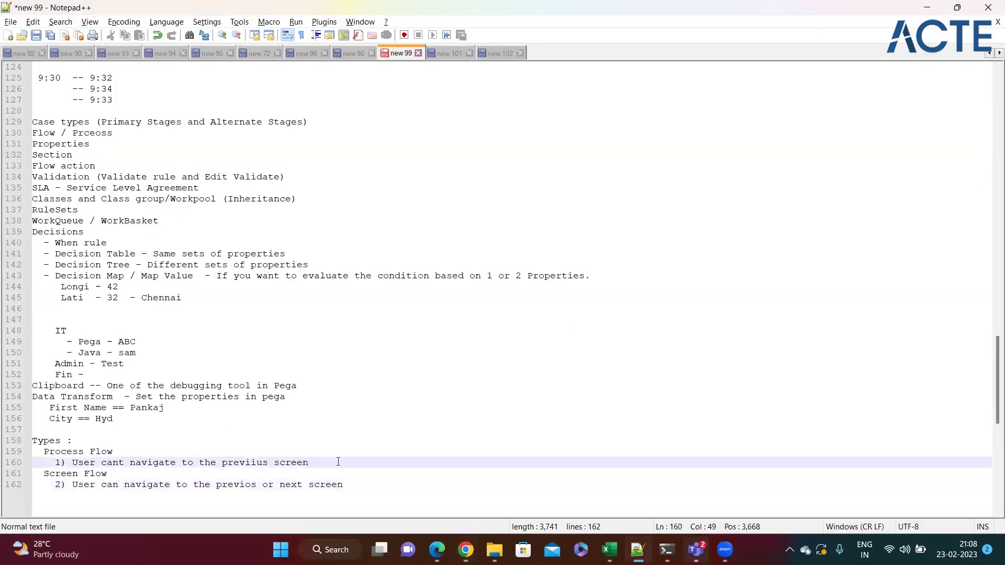
# Step: Under Process Flow, add '2) We can route the assignments to different people'
pyautogui.press('Return')
pyautogui.write('2) We can route the assignments')
pyautogui.press('Return')
pyautogui.write('to different ')
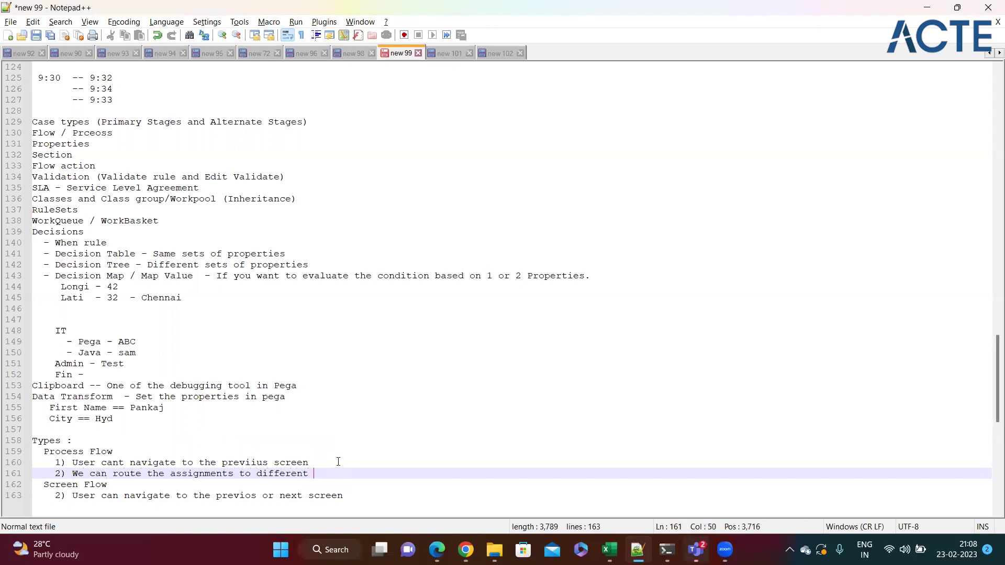
pyautogui.write('people')
# Step: Renumber the Screen Flow navigation point from 2) to 1)
pyautogui.click(348, 503)
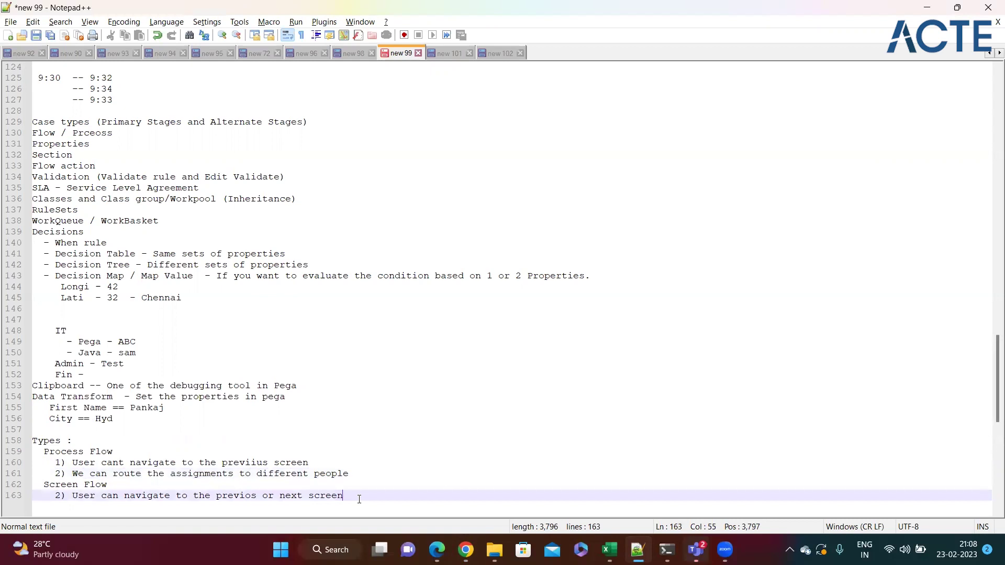
pyautogui.press('Return')
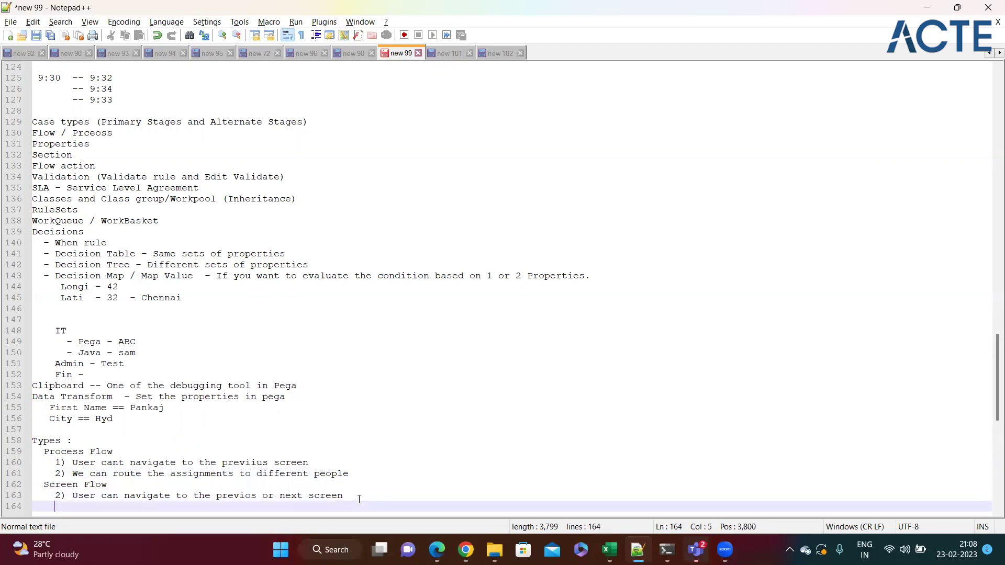
pyautogui.scroll(-2, 160, 494)
pyautogui.click(66, 432)
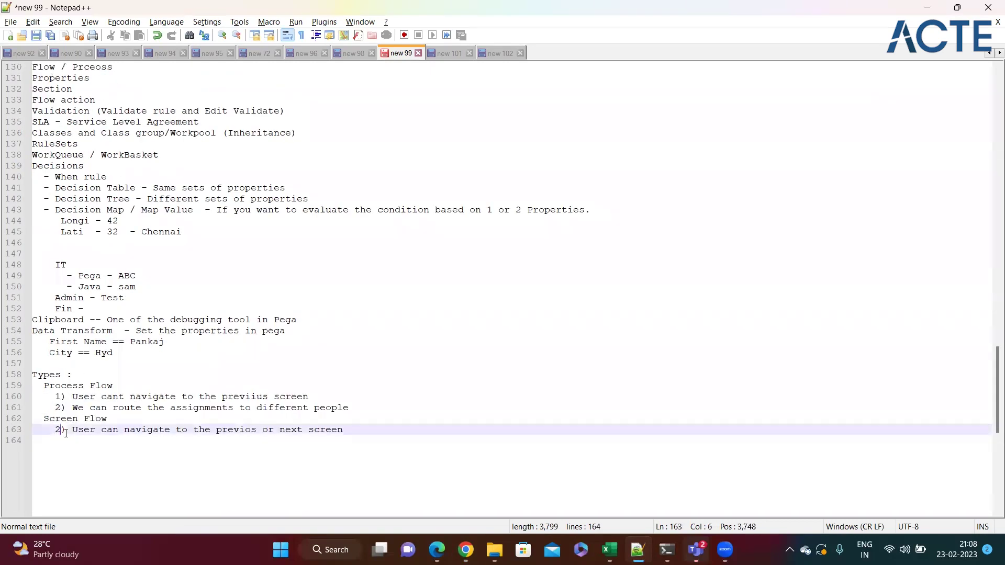
pyautogui.press('BackSpace')
pyautogui.write('1')
# Step: Add Screen Flow point 2) by copying the routing sentence and changing 'can' to 'cant'
pyautogui.click(359, 434)
pyautogui.press('Return')
pyautogui.write('2) ')
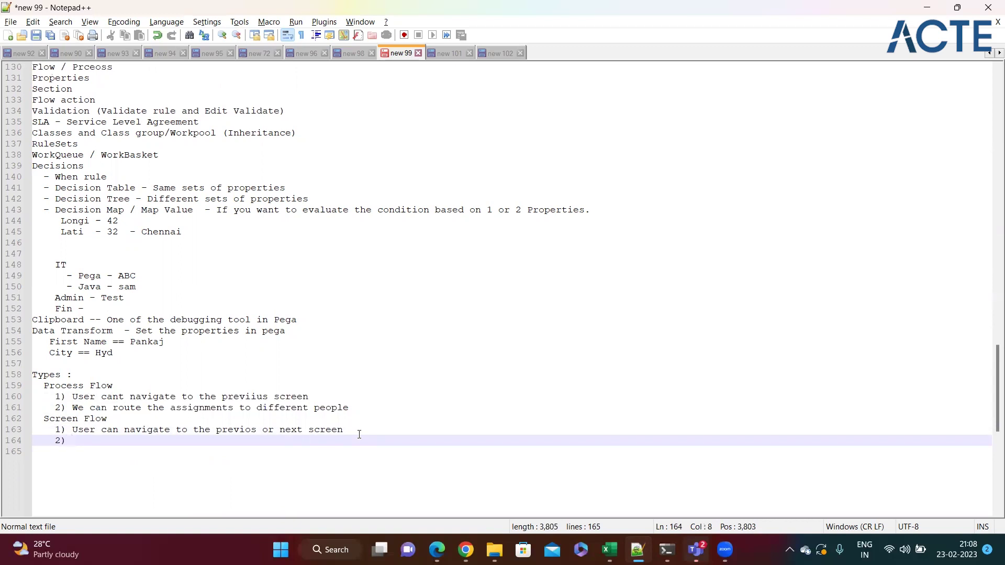
pyautogui.write('We')
pyautogui.moveTo(354, 408); pyautogui.dragTo(72, 408)
pyautogui.hotkey('ctrl', 'c')
pyautogui.click(83, 440)
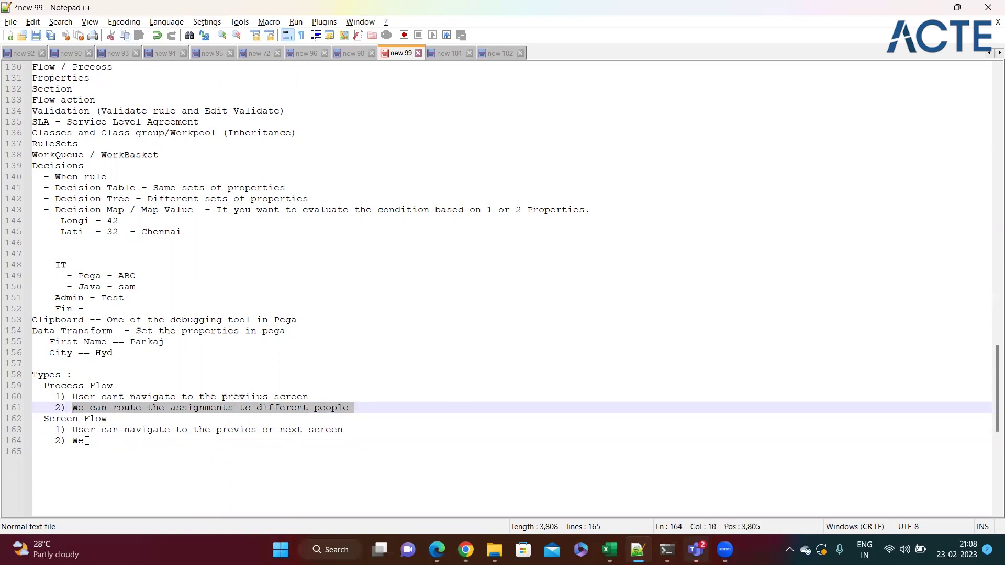
pyautogui.press('BackSpace')
pyautogui.press('BackSpace')
pyautogui.hotkey('ctrl', 'v')
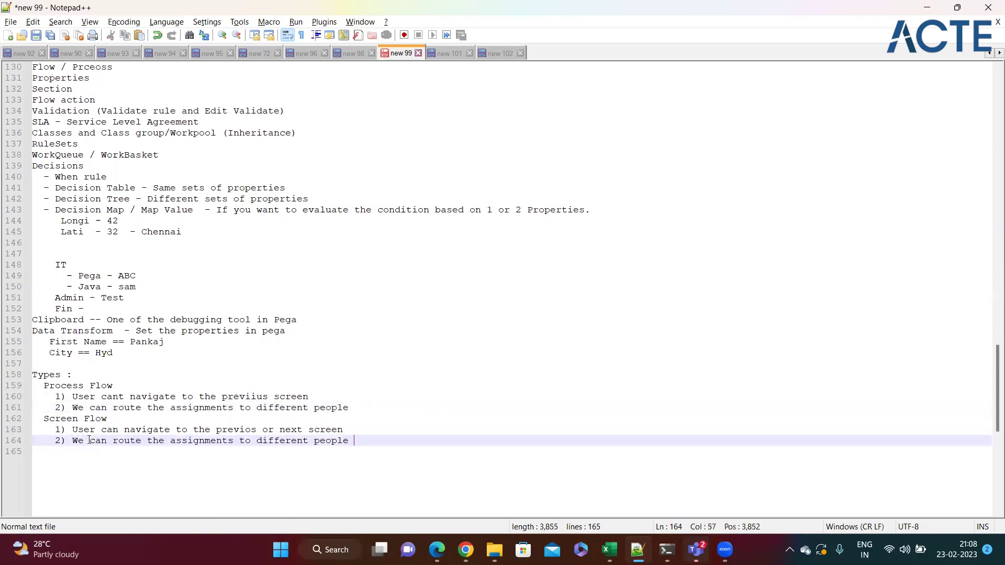
pyautogui.click(107, 440)
pyautogui.write('t')
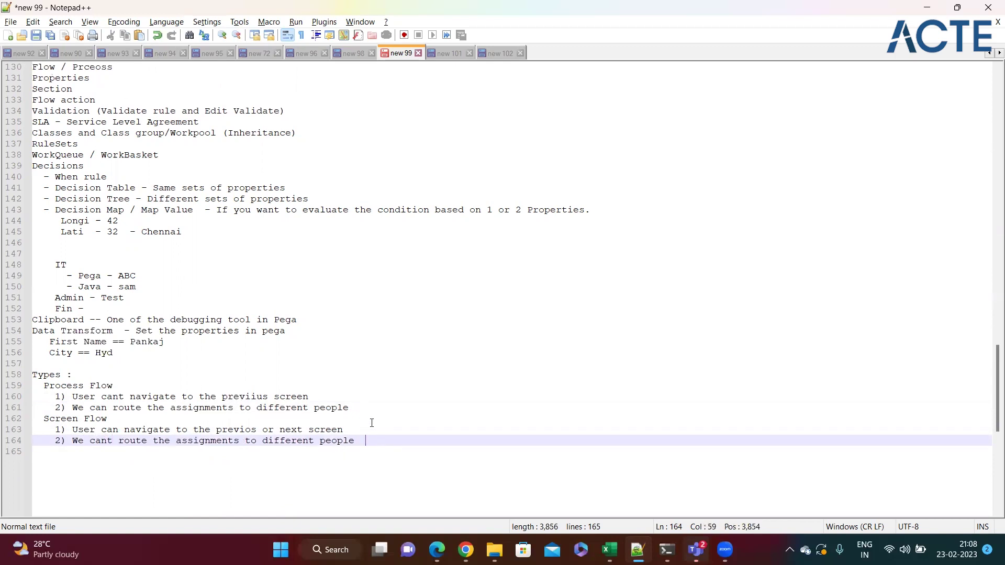
pyautogui.click(367, 419)
pyautogui.hotkey('alt', 'Tab')
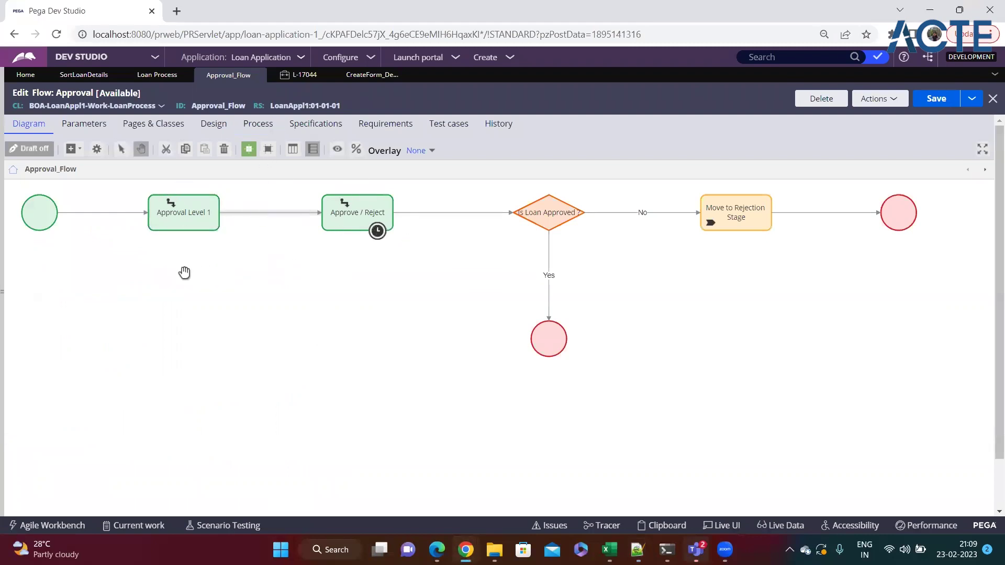
# Step: Route the Approval Level 1 assignment to operator BookingManager, identified by user name
pyautogui.doubleClick(173, 223)
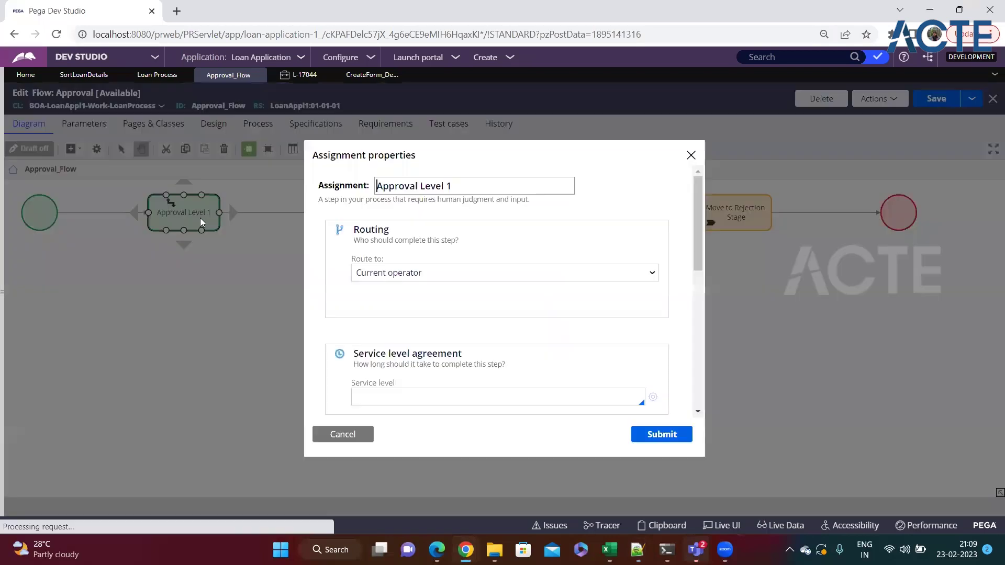
pyautogui.click(432, 272)
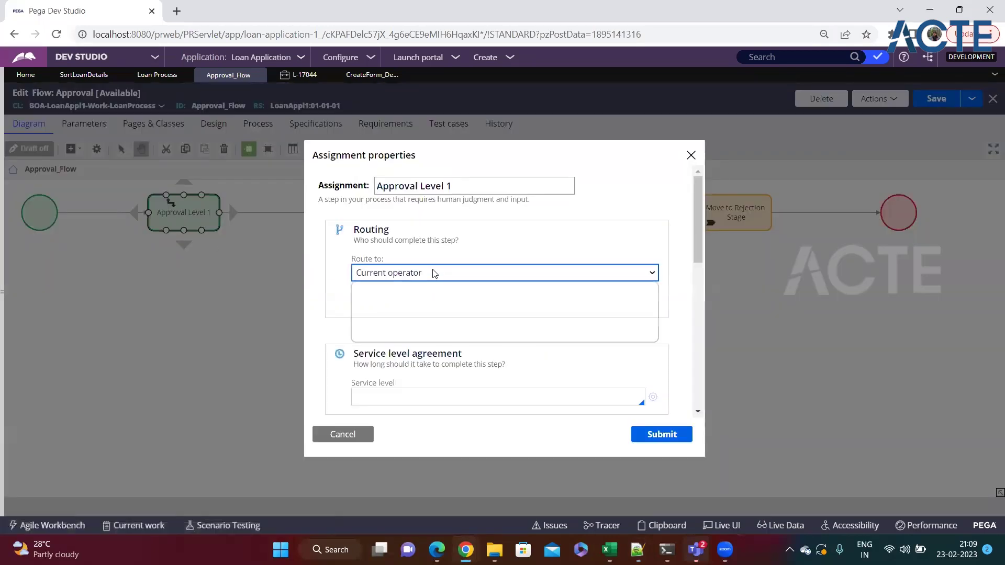
pyautogui.click(412, 301)
pyautogui.click(403, 318)
pyautogui.write('Manager')
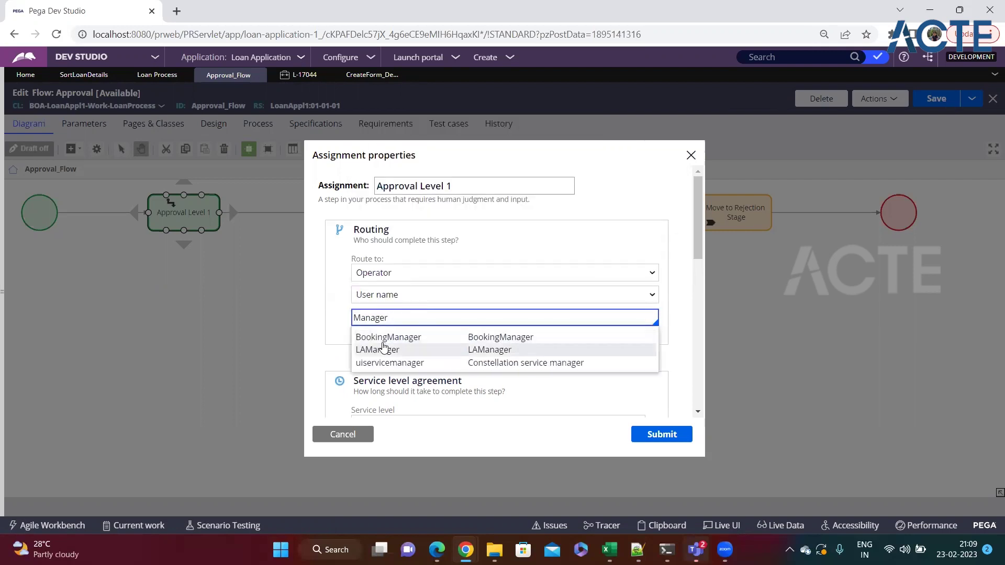
pyautogui.click(384, 340)
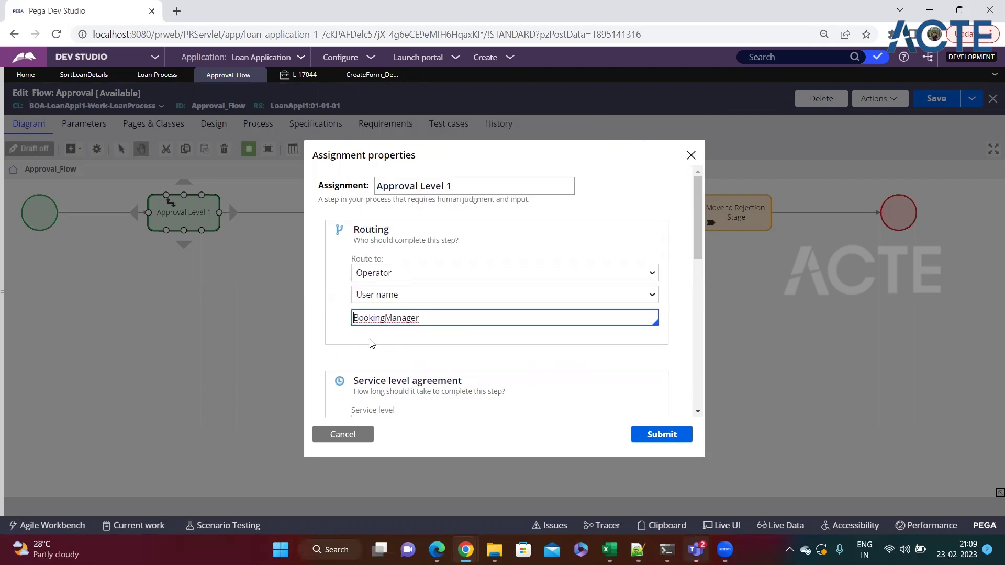
# Step: Submit the Approval Level 1 routing and bring up the Approve / Reject assignment's properties
pyautogui.click(673, 434)
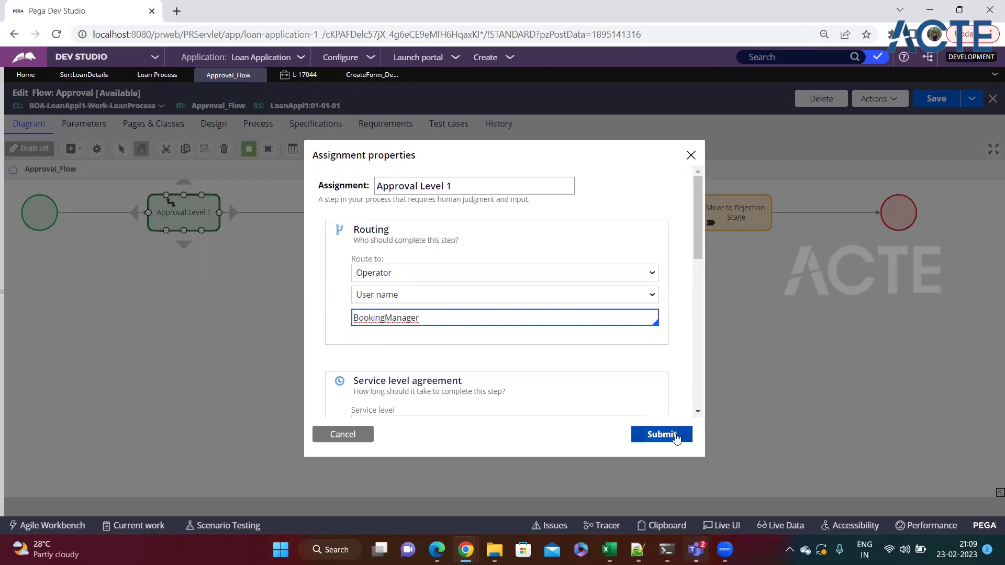
pyautogui.click(355, 220)
pyautogui.doubleClick(355, 220)
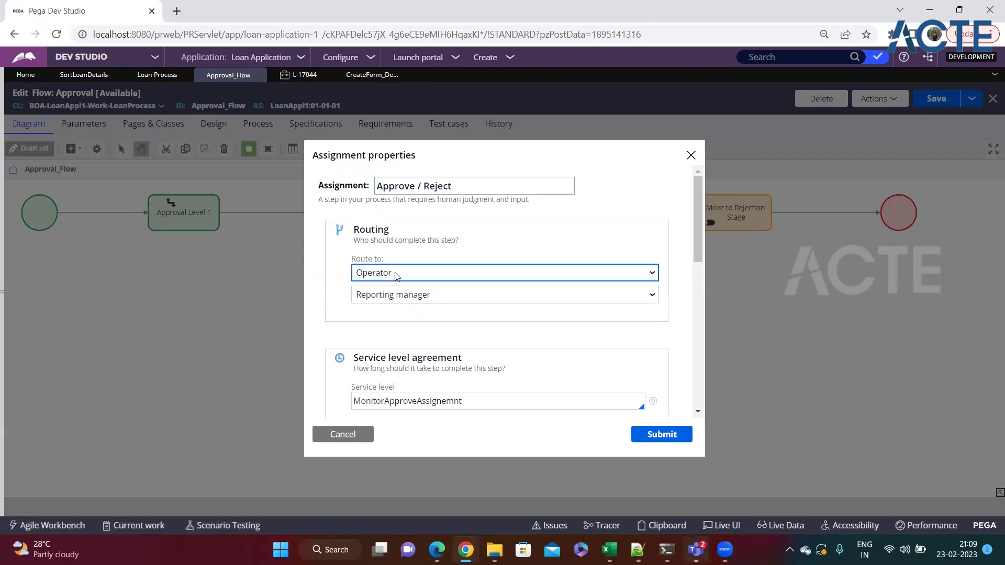
pyautogui.click(432, 298)
pyautogui.click(353, 297)
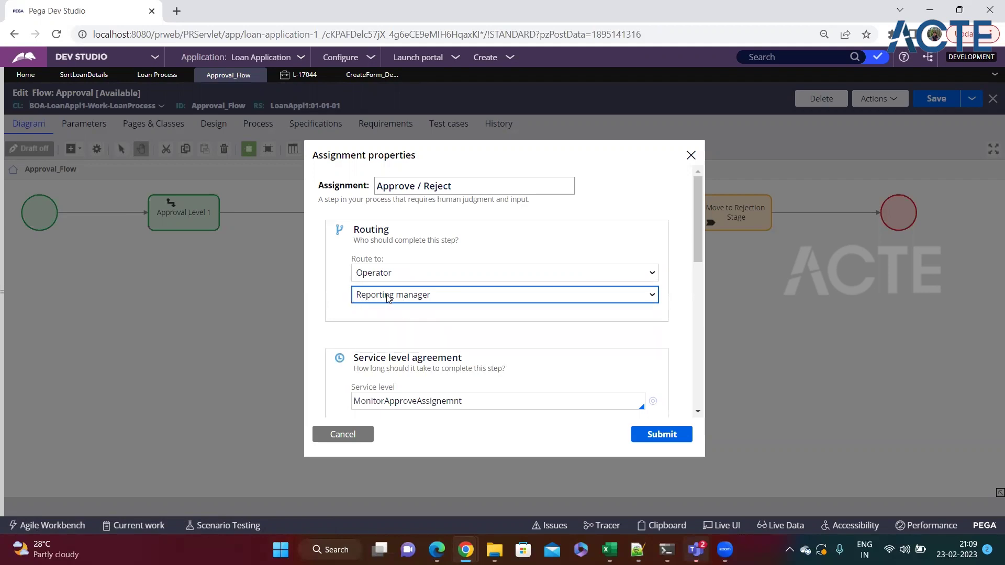
# Step: Set Approve / Reject to operator BookingManager by user name, then cancel the dialog
pyautogui.click(416, 272)
pyautogui.click(377, 300)
pyautogui.click(359, 296)
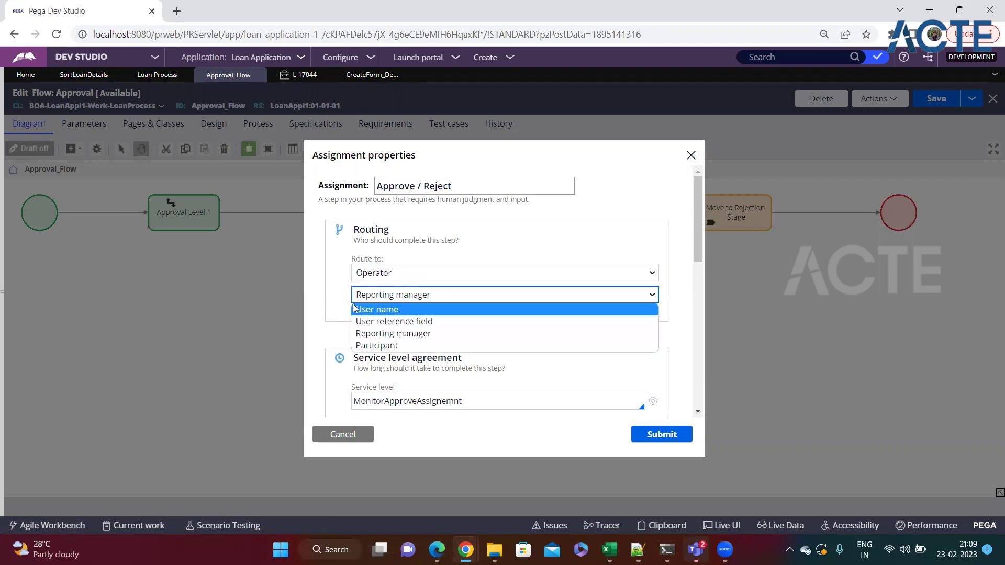
pyautogui.click(366, 309)
pyautogui.click(423, 317)
pyautogui.write('mana')
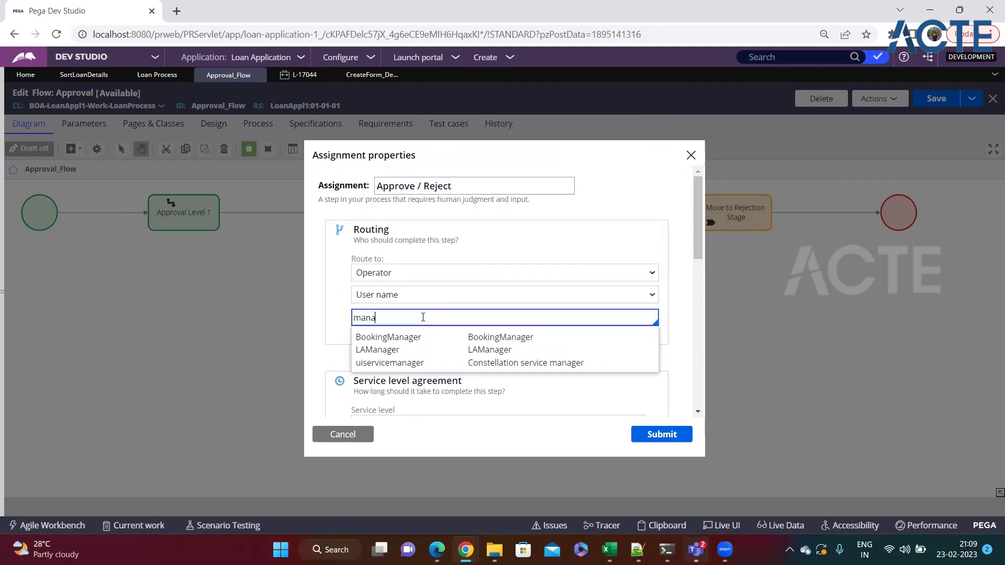
pyautogui.click(413, 336)
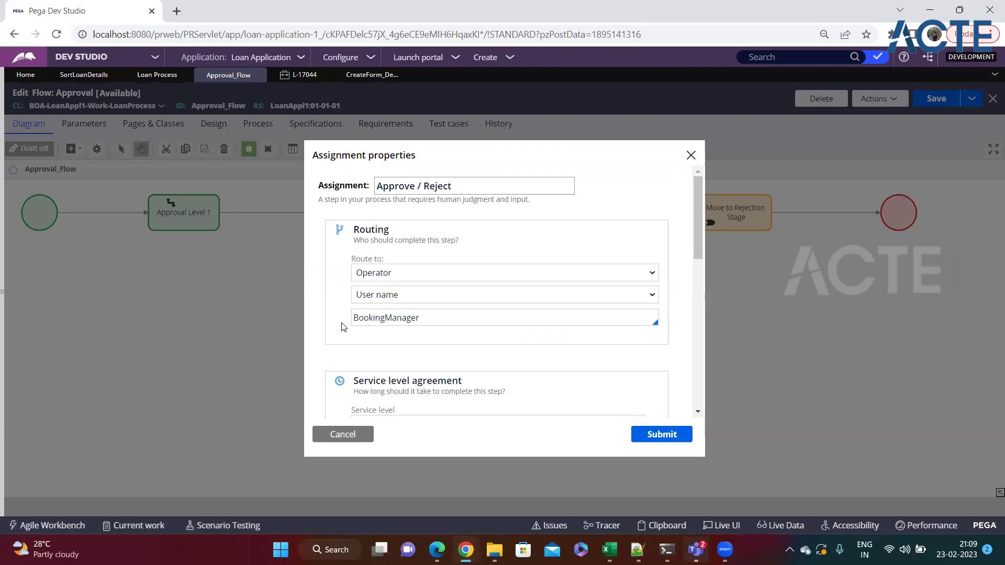
pyautogui.click(343, 431)
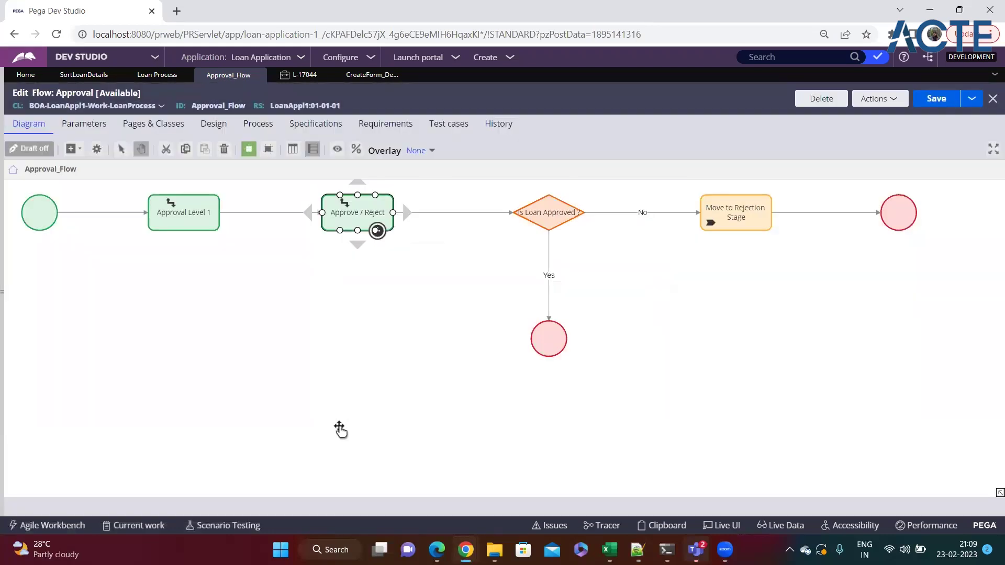
# Step: Inspect the Enter Personal Details assignment's properties in the Capture Loan Details diagram
pyautogui.click(340, 75)
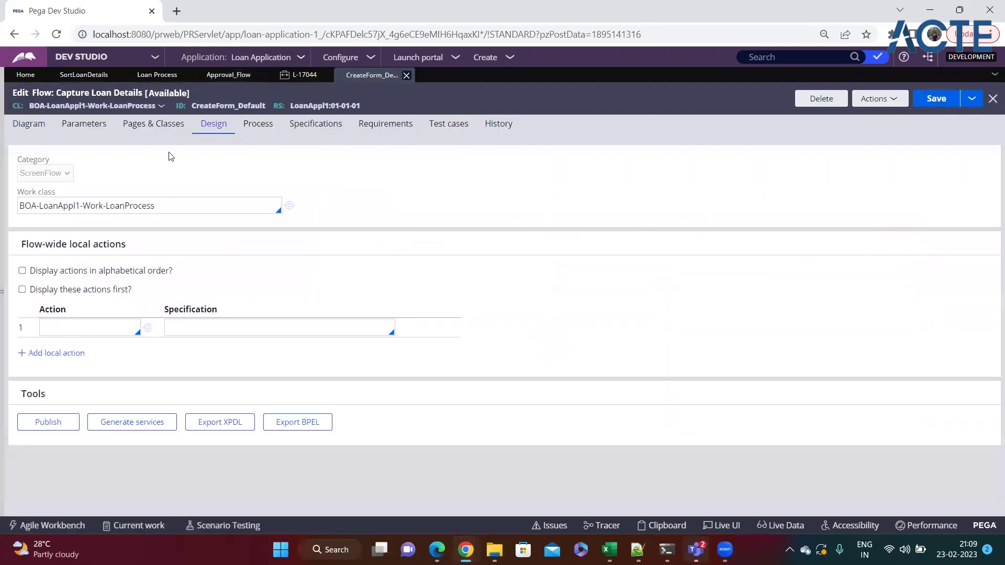
pyautogui.click(38, 135)
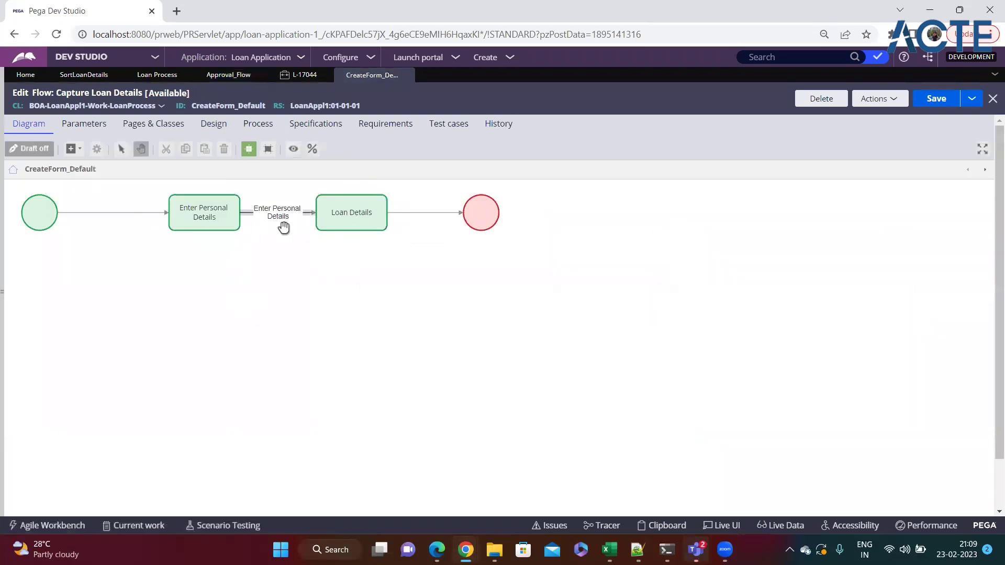
pyautogui.doubleClick(205, 211)
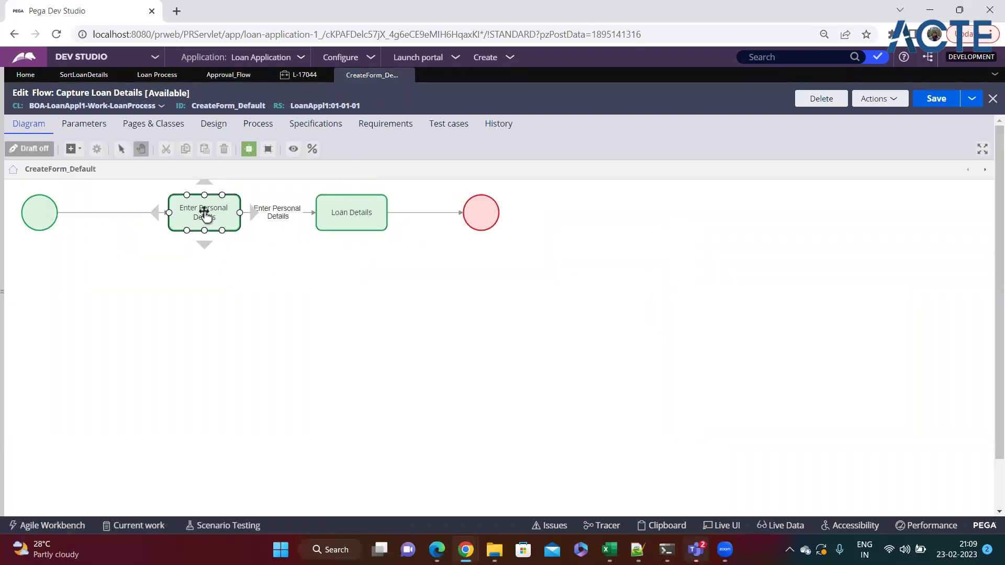
pyautogui.scroll(-6, 433, 292)
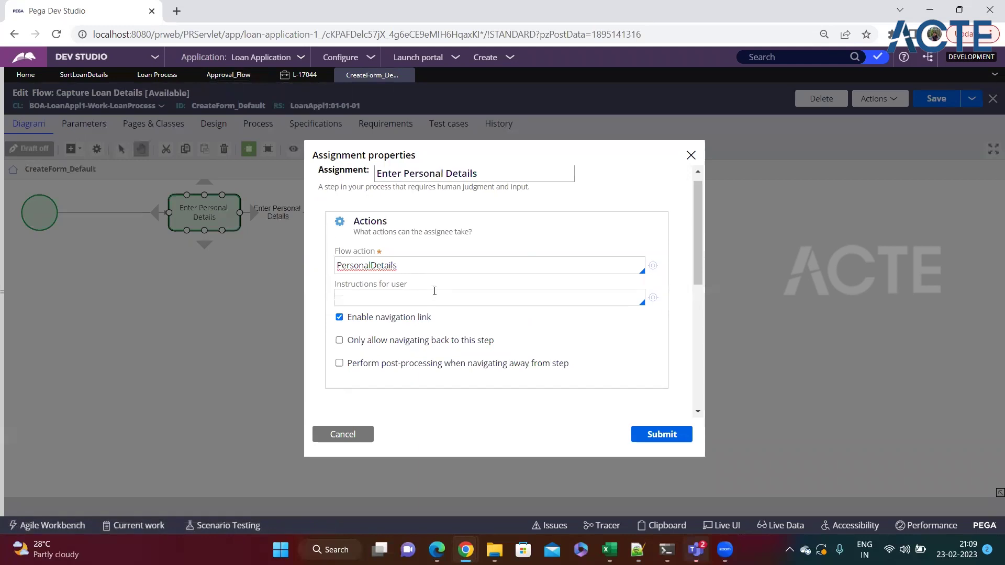
pyautogui.scroll(6, 440, 306)
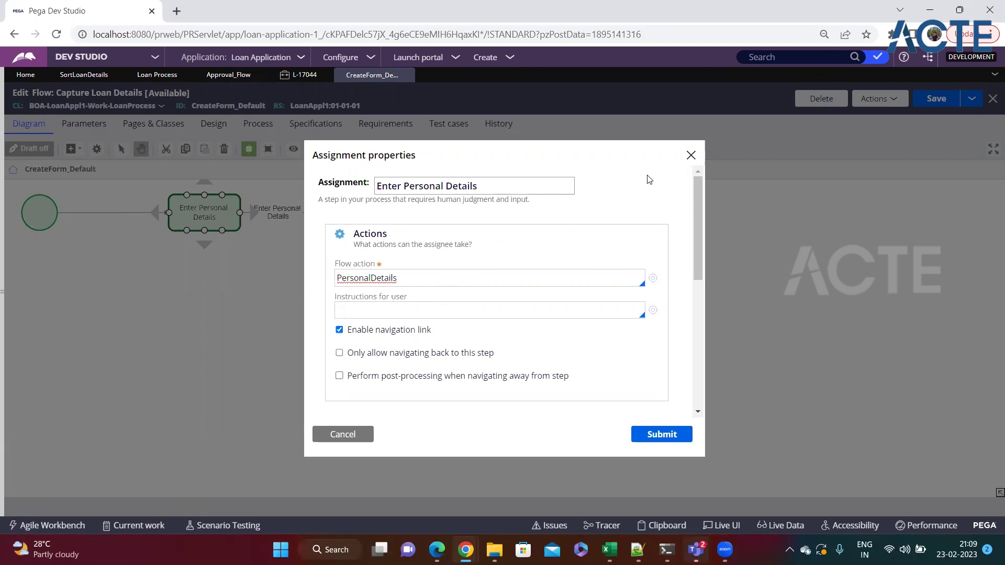
pyautogui.click(690, 155)
# Step: Inspect the Loan Details assignment's properties and close them unchanged
pyautogui.doubleClick(352, 206)
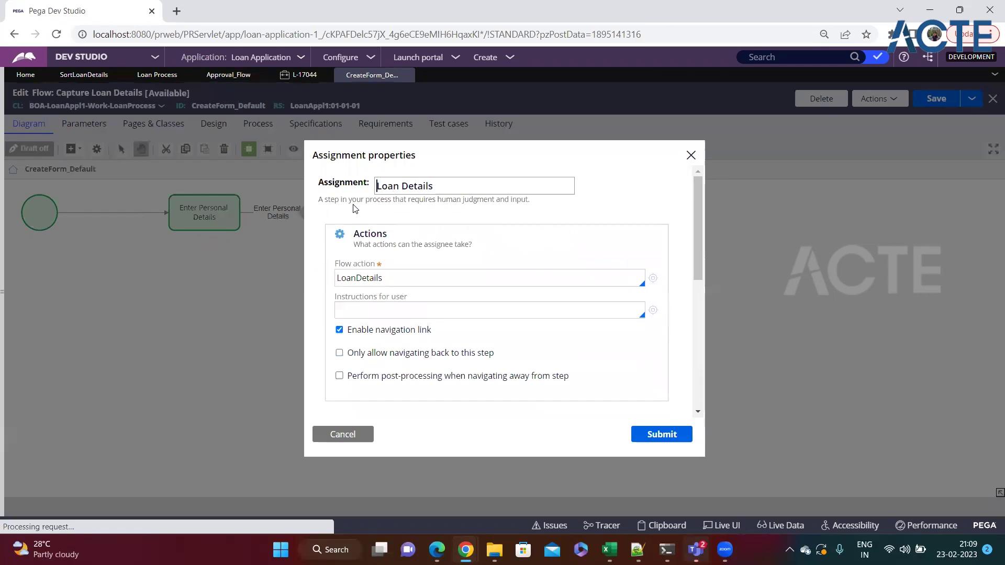
pyautogui.scroll(-5, 445, 262)
pyautogui.scroll(5, 449, 268)
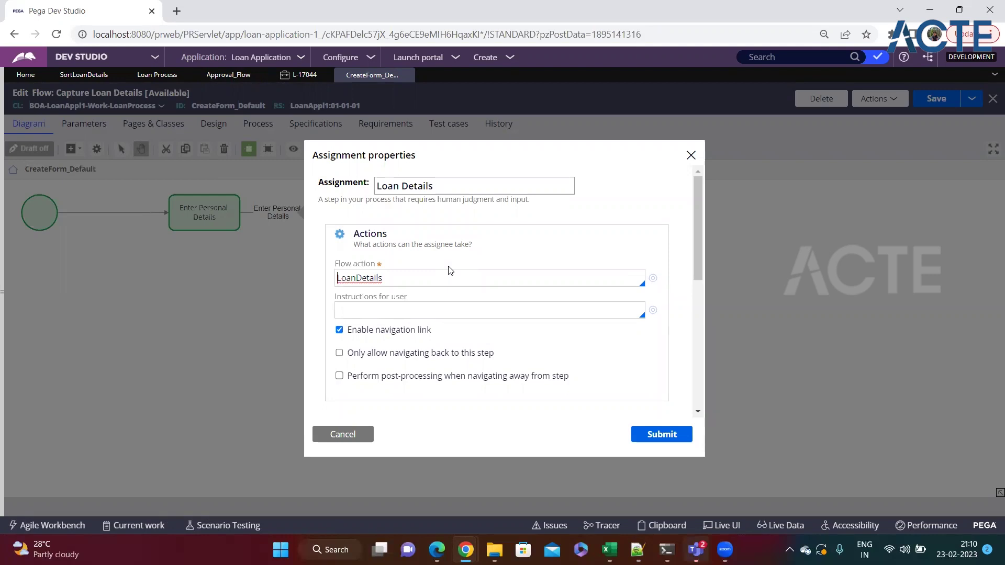
pyautogui.scroll(-5, 449, 270)
pyautogui.scroll(5, 526, 258)
pyautogui.click(691, 155)
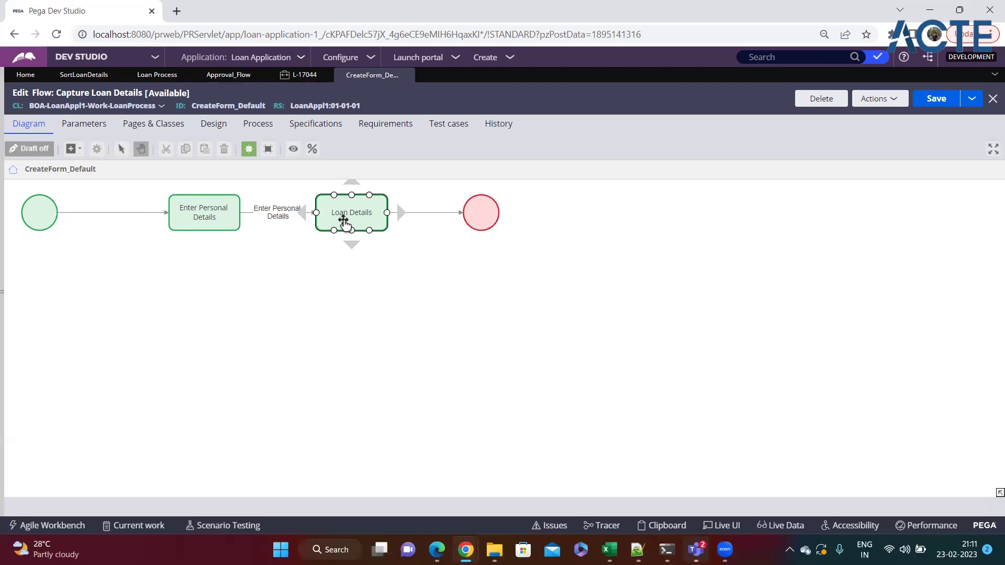
# Step: Create a new Loan Process case and continue it to the Loan Details step
pyautogui.click(301, 75)
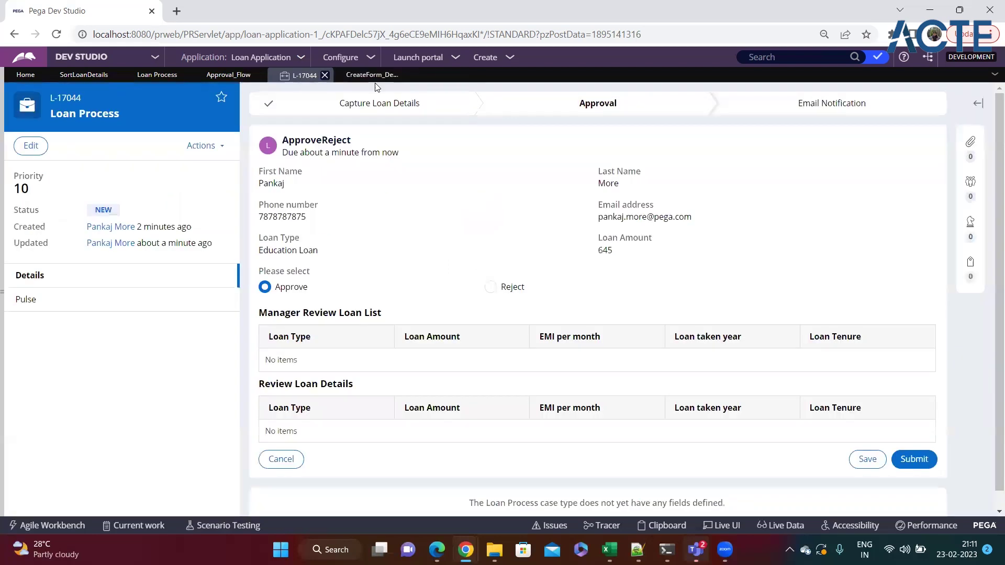
pyautogui.click(517, 60)
pyautogui.moveTo(586, 69)
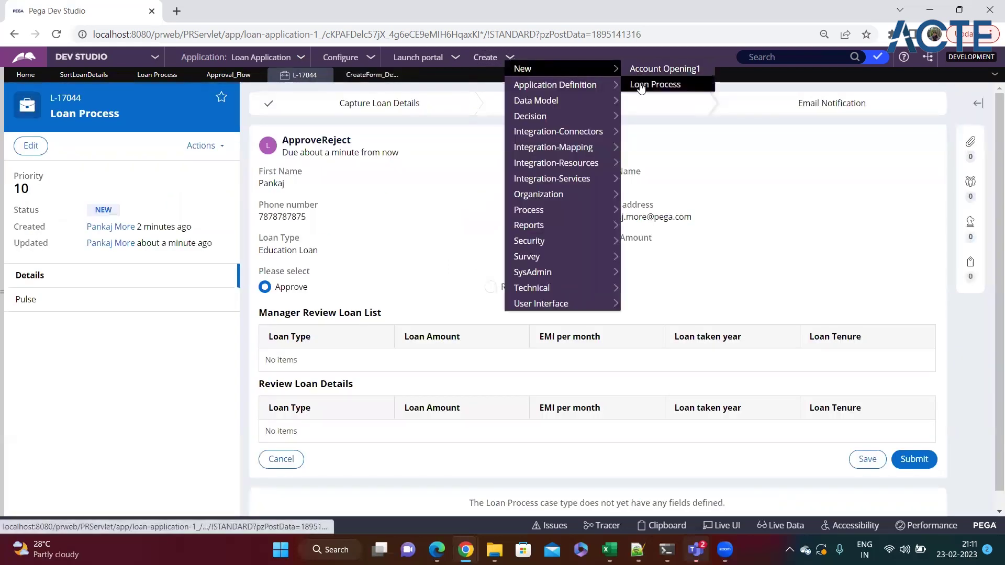
pyautogui.click(640, 87)
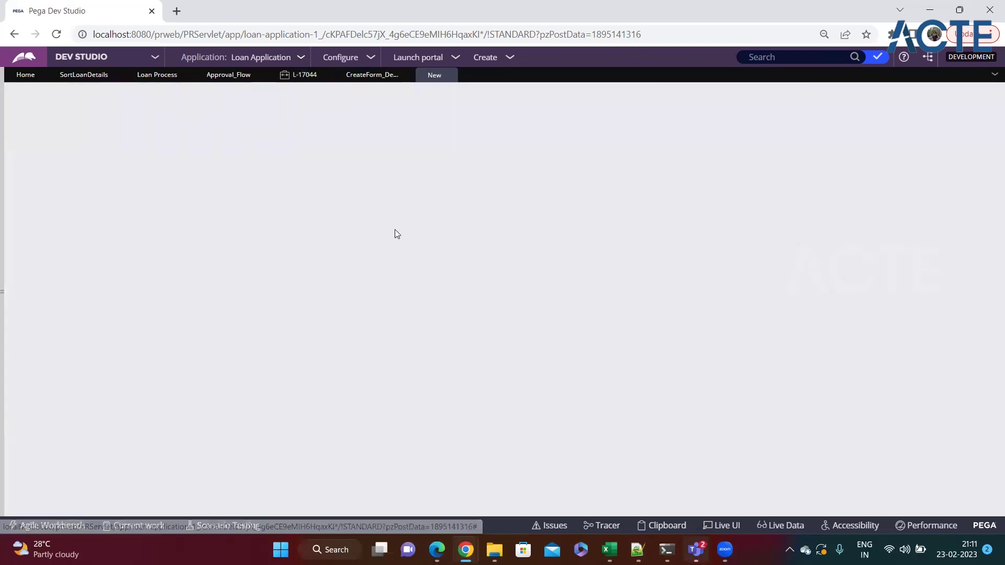
pyautogui.scroll(-6, 426, 294)
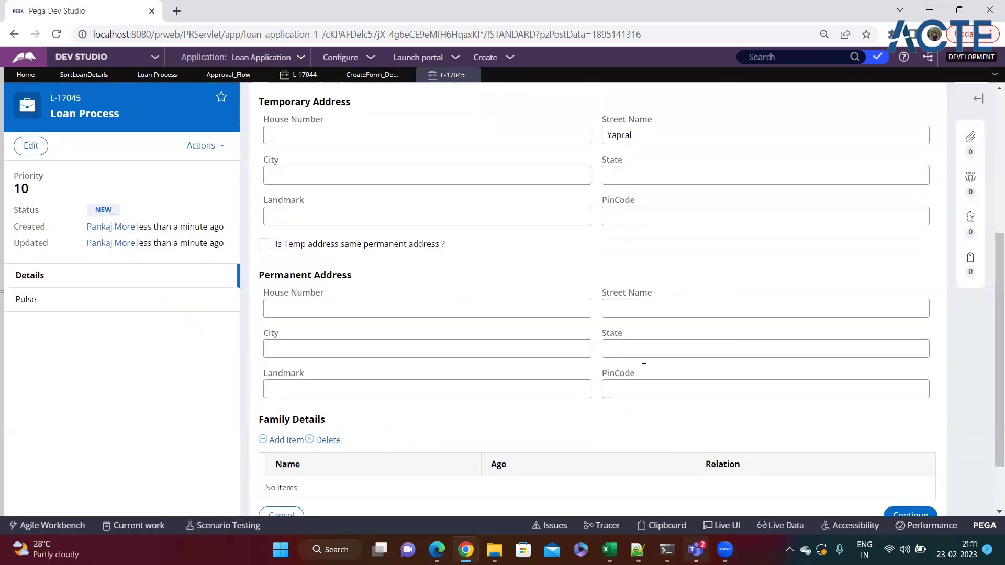
pyautogui.click(894, 441)
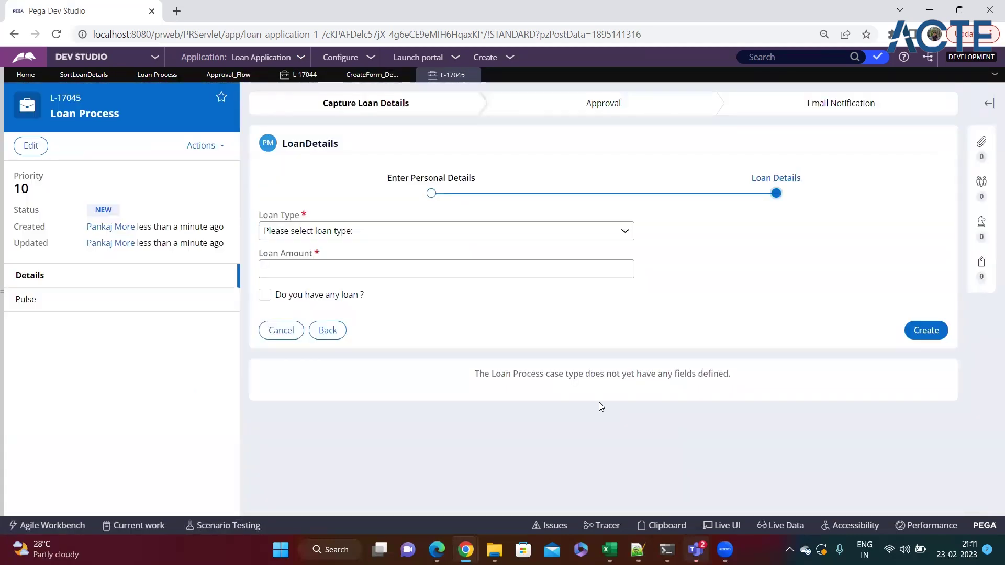
# Step: Go back to Enter Personal Details, then continue again to Loan Details
pyautogui.click(329, 331)
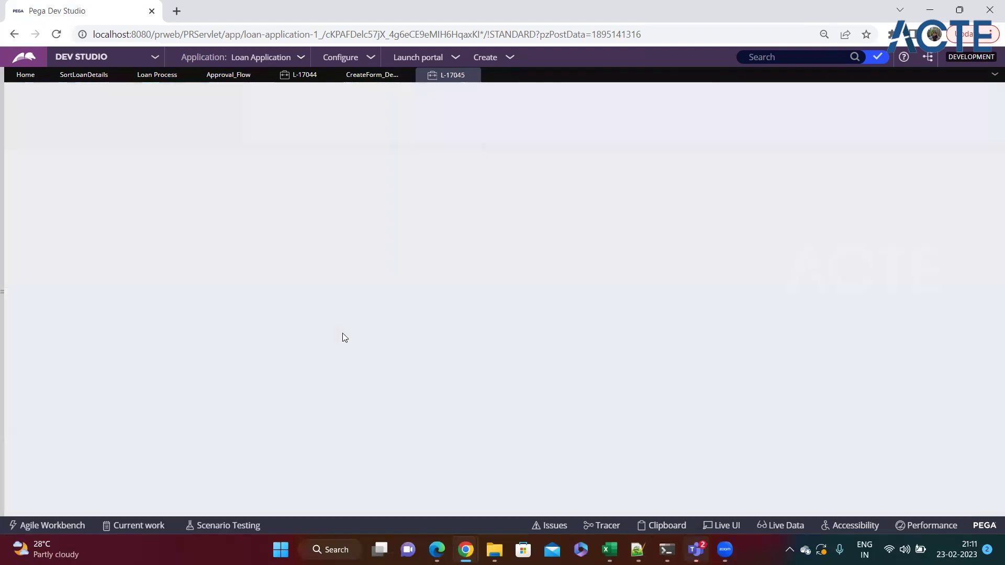
pyautogui.scroll(-2, 386, 306)
pyautogui.scroll(-4, 386, 306)
pyautogui.scroll(6, 382, 351)
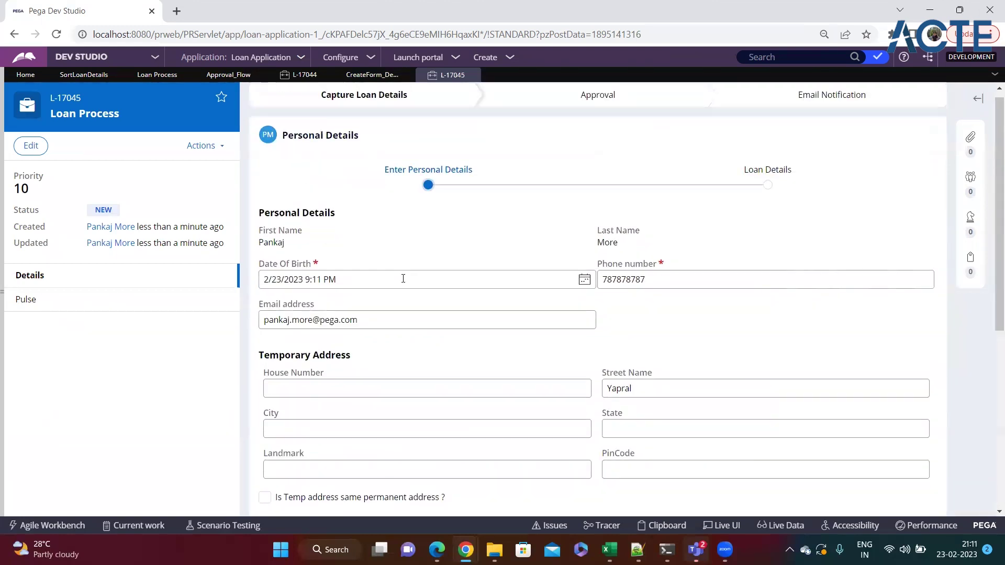
pyautogui.scroll(-5, 585, 326)
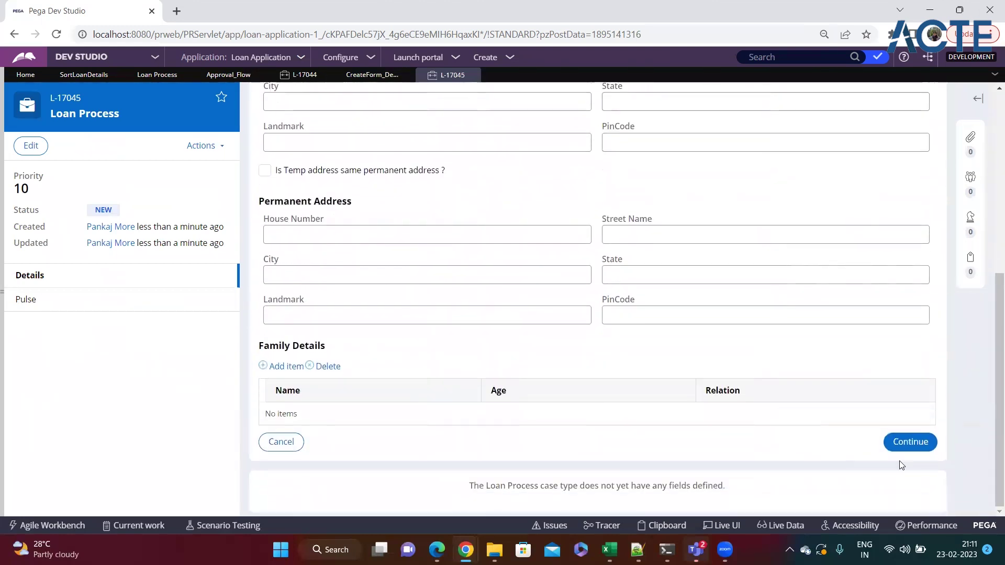
pyautogui.click(909, 441)
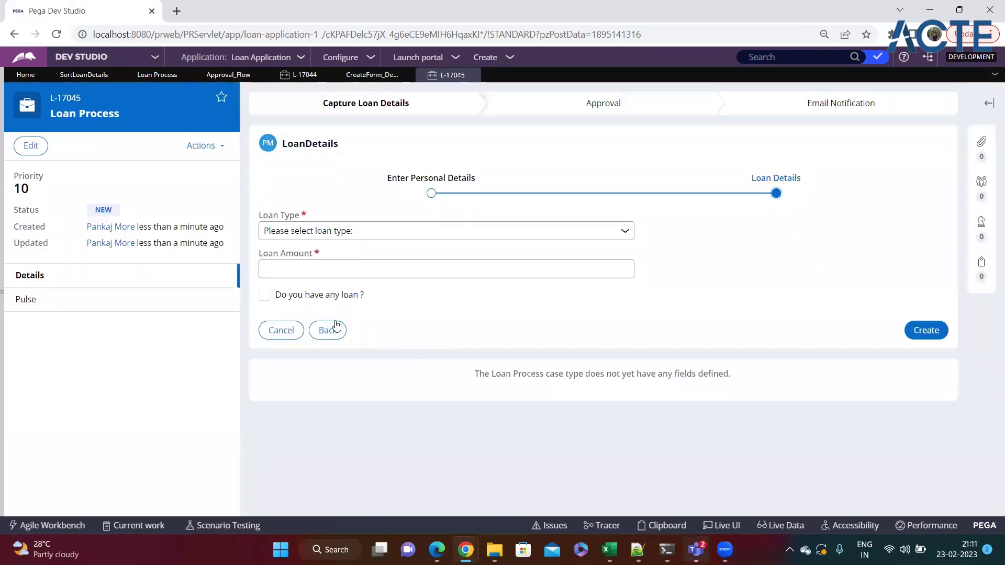
pyautogui.click(3, 291)
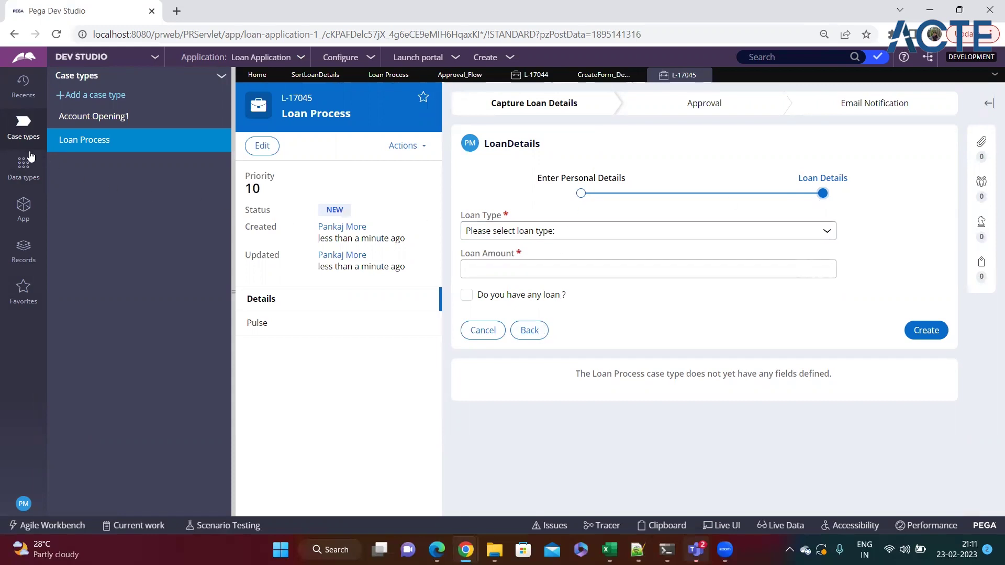
# Step: In the Capture Loan Details flow, add an assignment after Loan Details connected to End
pyautogui.click(99, 140)
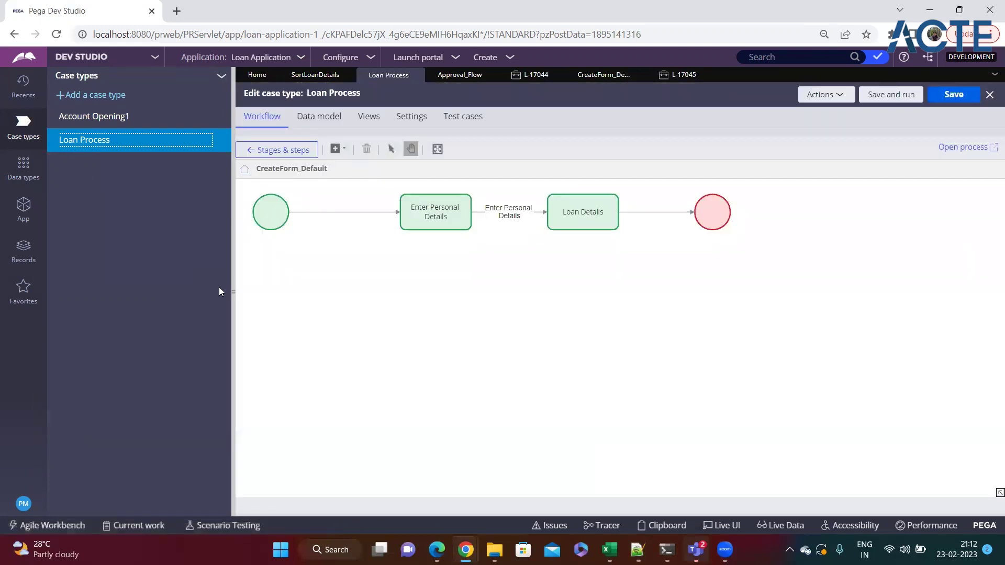
pyautogui.click(232, 296)
pyautogui.click(962, 147)
pyautogui.rightClick(449, 268)
pyautogui.click(631, 278)
pyautogui.moveTo(487, 216); pyautogui.dragTo(529, 219)
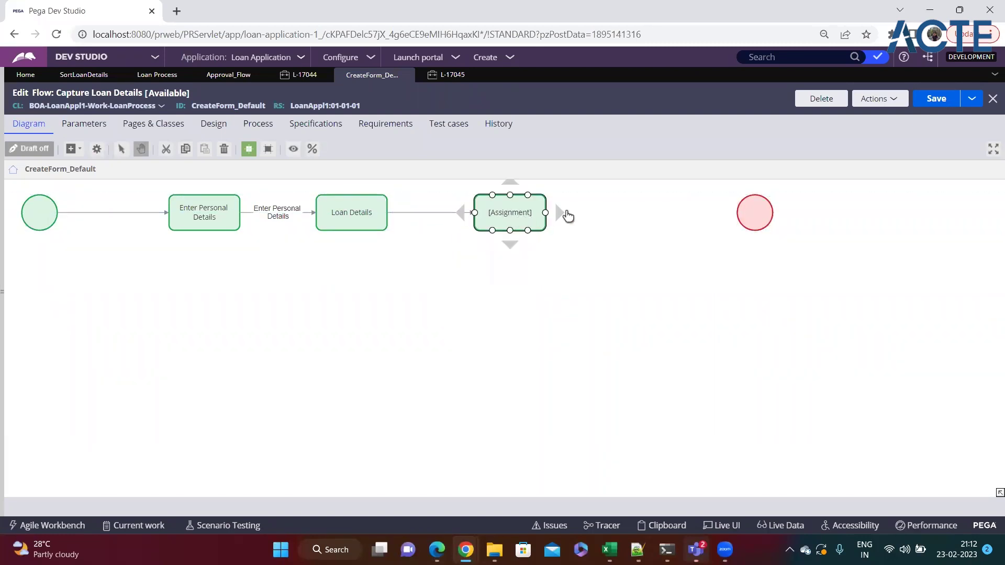
pyautogui.moveTo(729, 215); pyautogui.dragTo(632, 214)
pyautogui.click(537, 212)
pyautogui.moveTo(557, 218); pyautogui.dragTo(652, 213)
# Step: Begin entering ReviewDeatils as the new assignment's flow action
pyautogui.doubleClick(511, 224)
pyautogui.click(406, 271)
pyautogui.write('Revi')
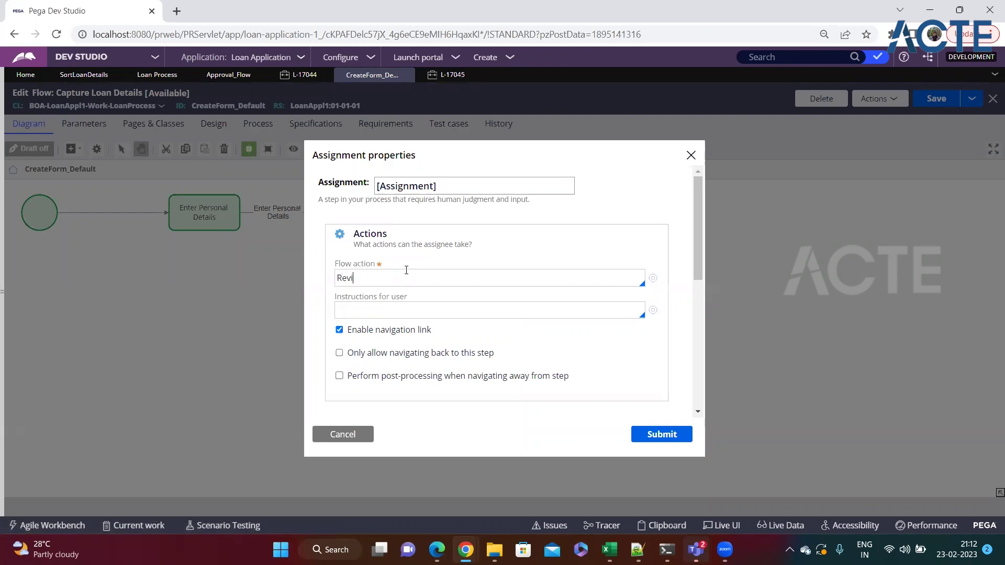
pyautogui.write('ewDeatios')
pyautogui.press('BackSpace')
pyautogui.press('BackSpace')
# Step: Create and save the ReviewDeatils flow action, using a new ReviewDeatils section
pyautogui.write('ls')
pyautogui.click(653, 279)
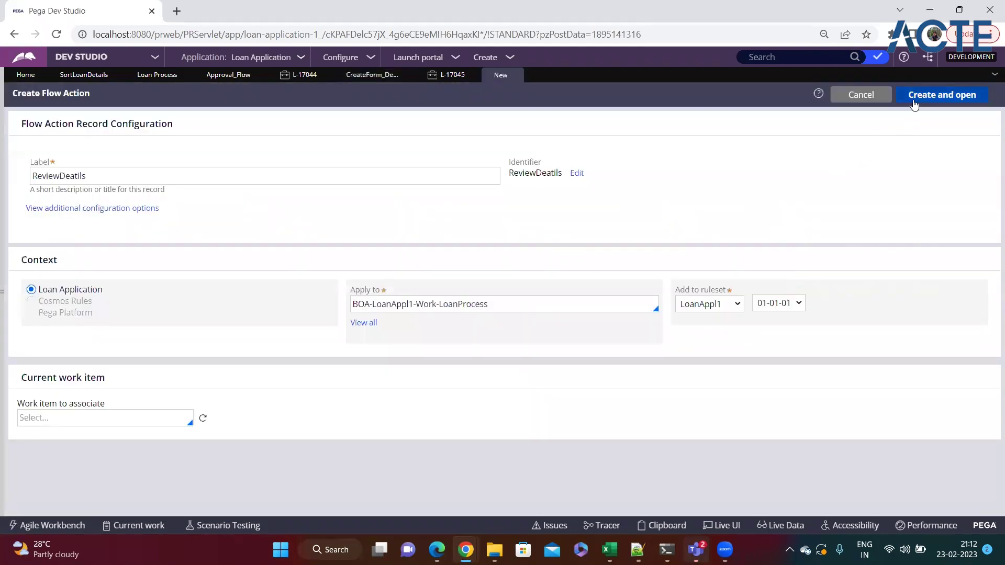
pyautogui.click(913, 100)
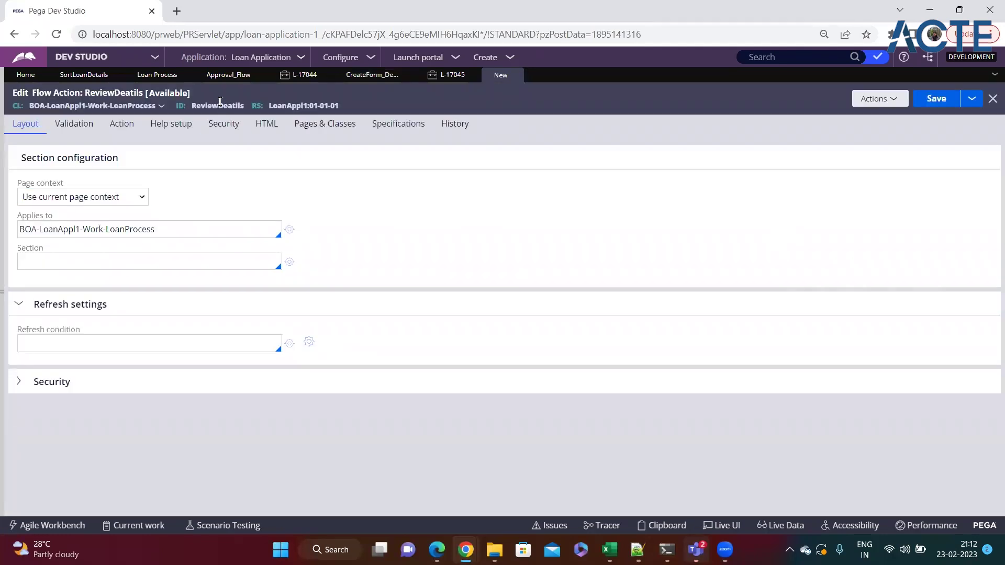
pyautogui.doubleClick(217, 105)
pyautogui.hotkey('ctrl', 'c')
pyautogui.click(96, 262)
pyautogui.hotkey('ctrl', 'v')
pyautogui.click(289, 263)
pyautogui.click(942, 99)
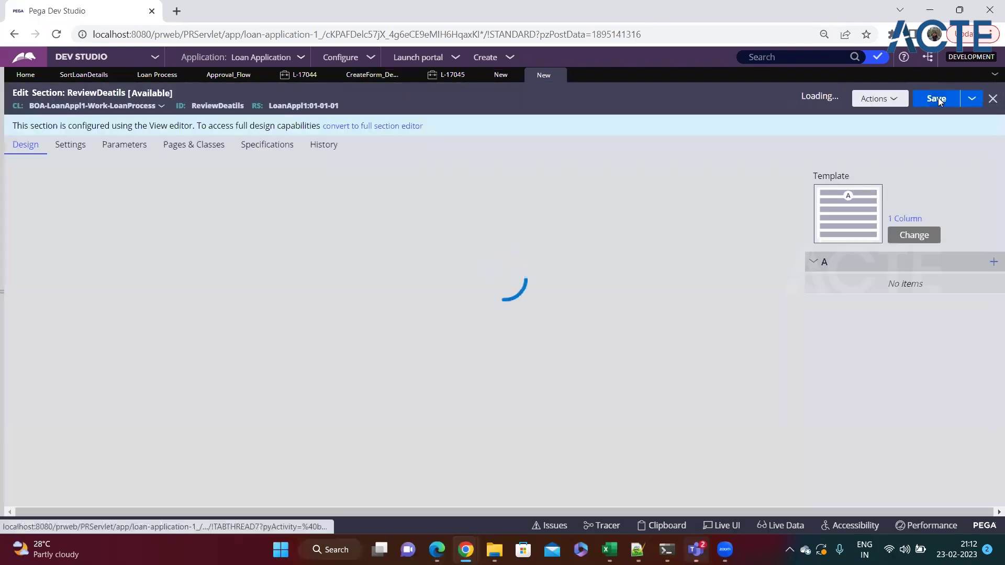
pyautogui.click(937, 100)
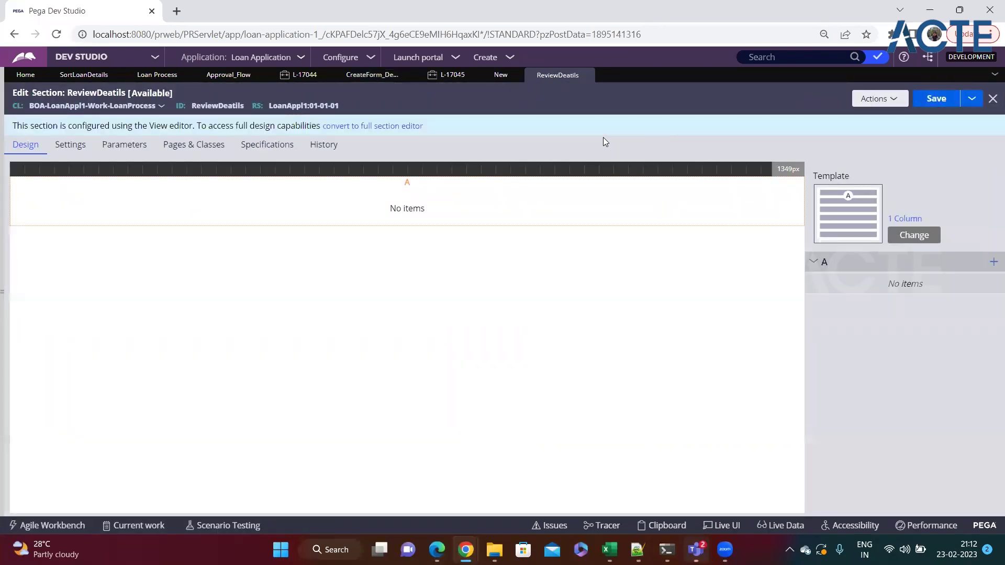
pyautogui.click(498, 77)
pyautogui.hotkey('ctrl', 's')
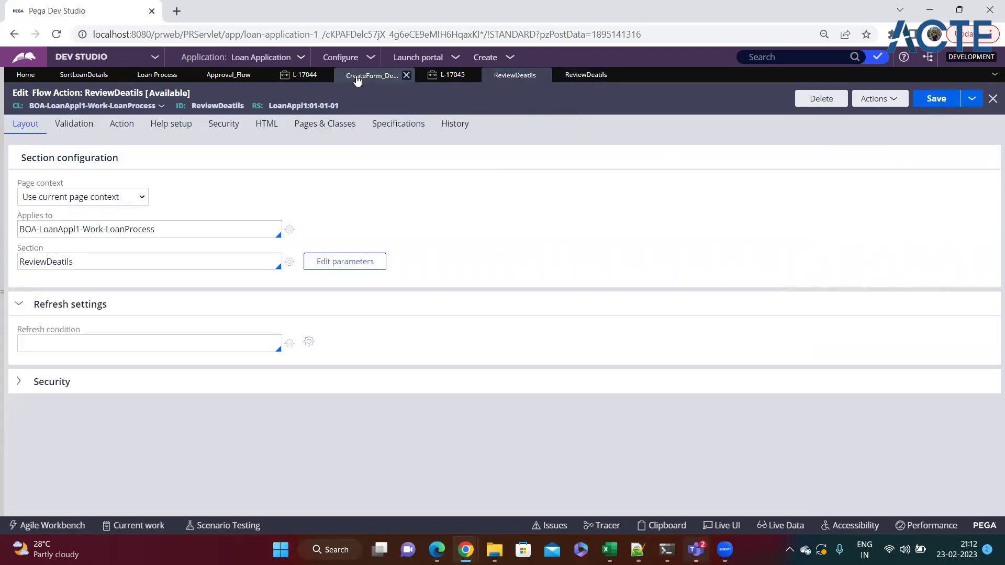
# Step: Name the new assignment 'Review Loan Details', submit it, and save the flow
pyautogui.click(371, 75)
pyautogui.tripleClick(460, 195)
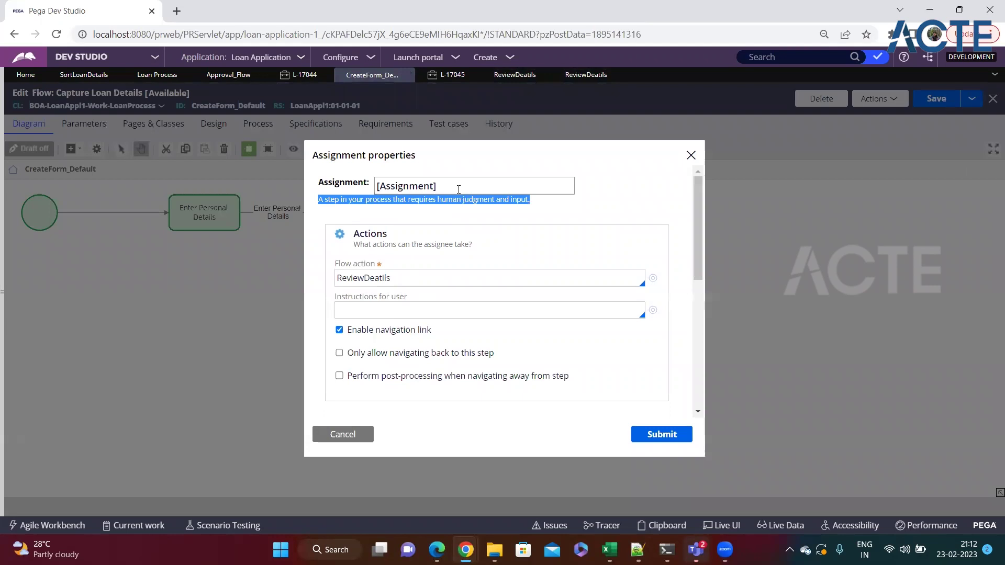
pyautogui.tripleClick(457, 185)
pyautogui.write('Revi')
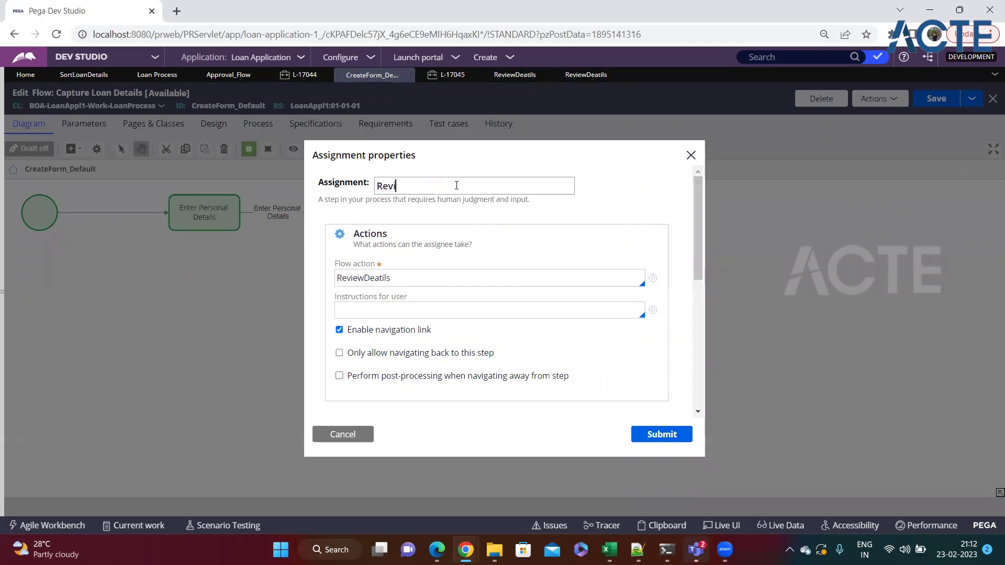
pyautogui.write('ew Loan Details')
pyautogui.click(661, 434)
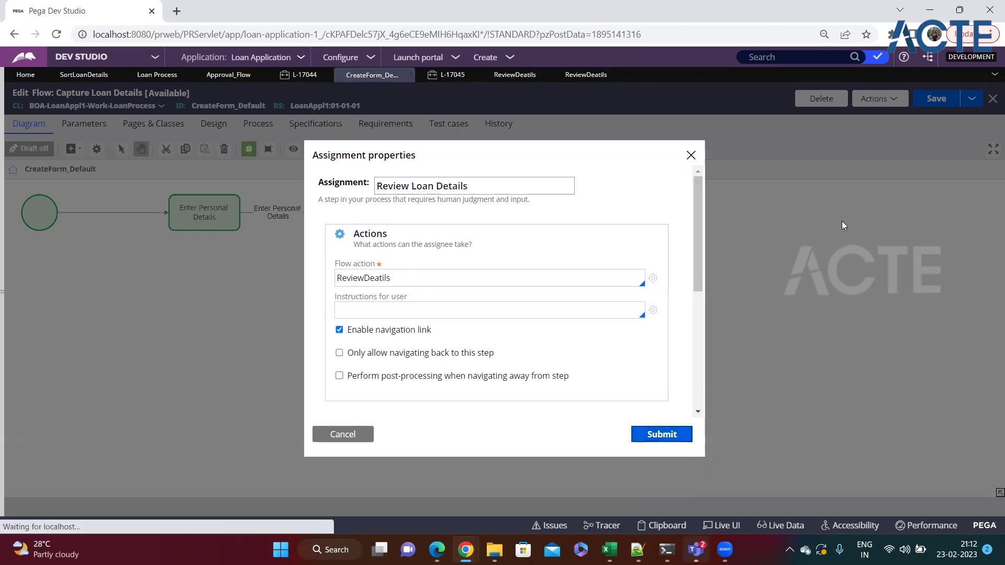
pyautogui.click(934, 99)
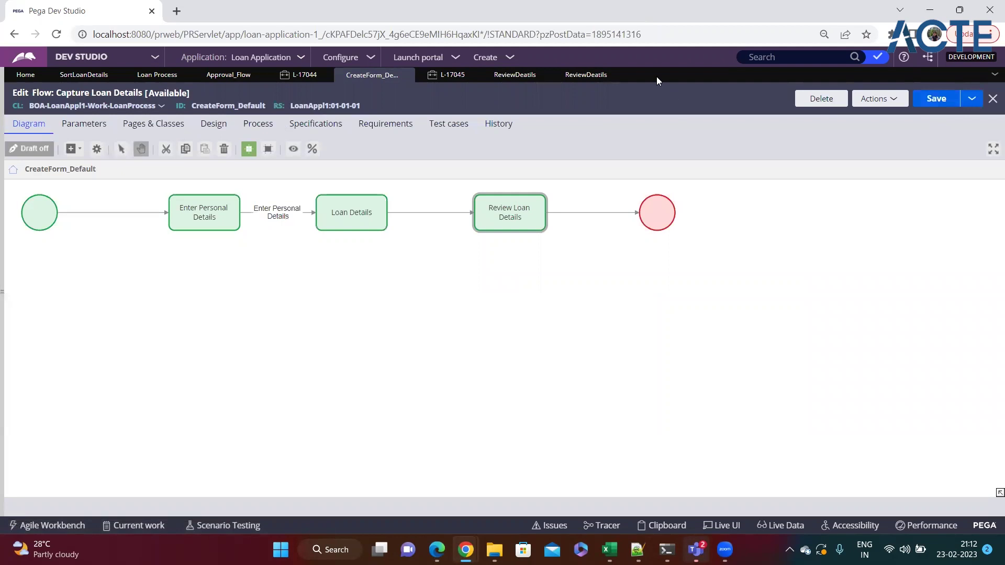
pyautogui.click(513, 61)
# Step: Start a new Loan Process case and submit Loan Details as Education Loan, amount 353
pyautogui.moveTo(521, 70)
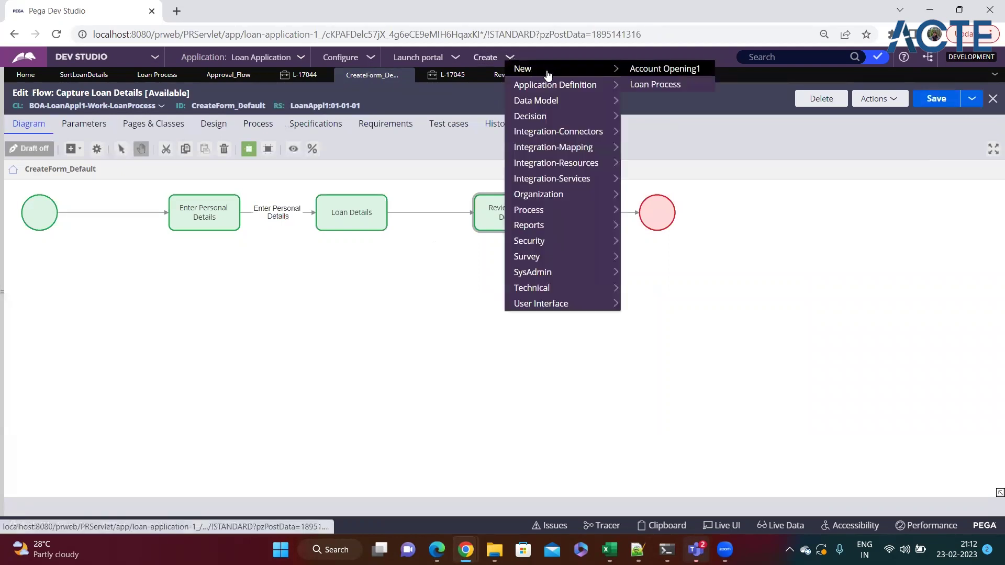
pyautogui.click(651, 84)
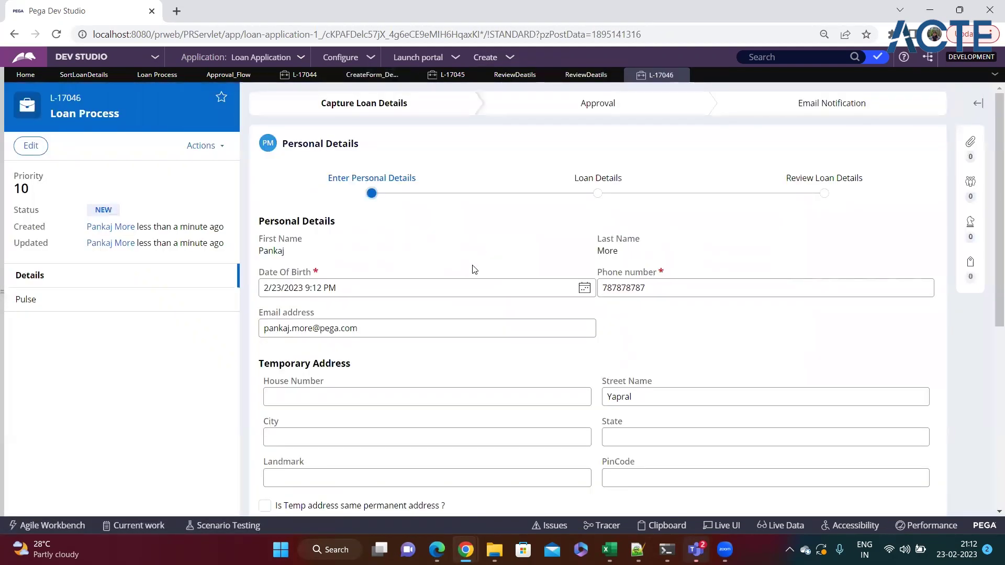
pyautogui.scroll(-5, 654, 392)
pyautogui.click(904, 510)
pyautogui.click(352, 231)
pyautogui.click(318, 259)
pyautogui.click(362, 272)
pyautogui.write('353')
pyautogui.click(903, 333)
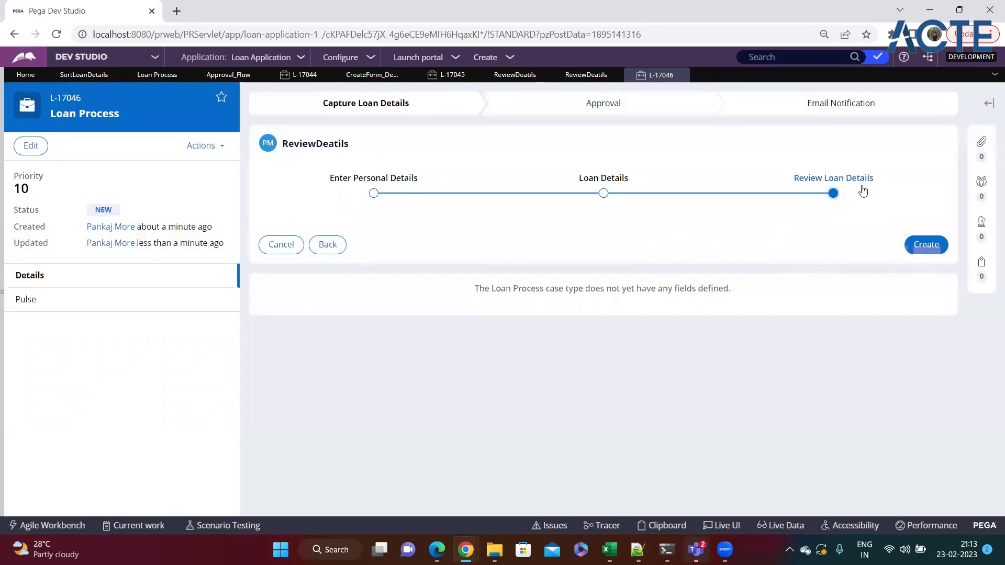
# Step: Go back, change the loan amount to 3534, and continue to Review Loan Details
pyautogui.moveTo(845, 193); pyautogui.dragTo(792, 186)
pyautogui.click(756, 217)
pyautogui.click(330, 246)
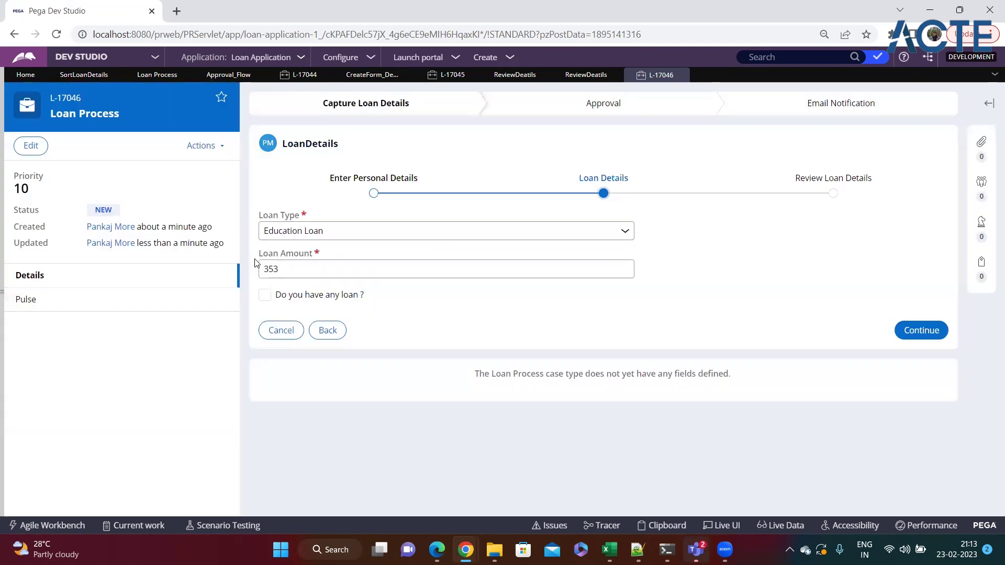
pyautogui.moveTo(260, 254); pyautogui.dragTo(330, 254)
pyautogui.click(312, 265)
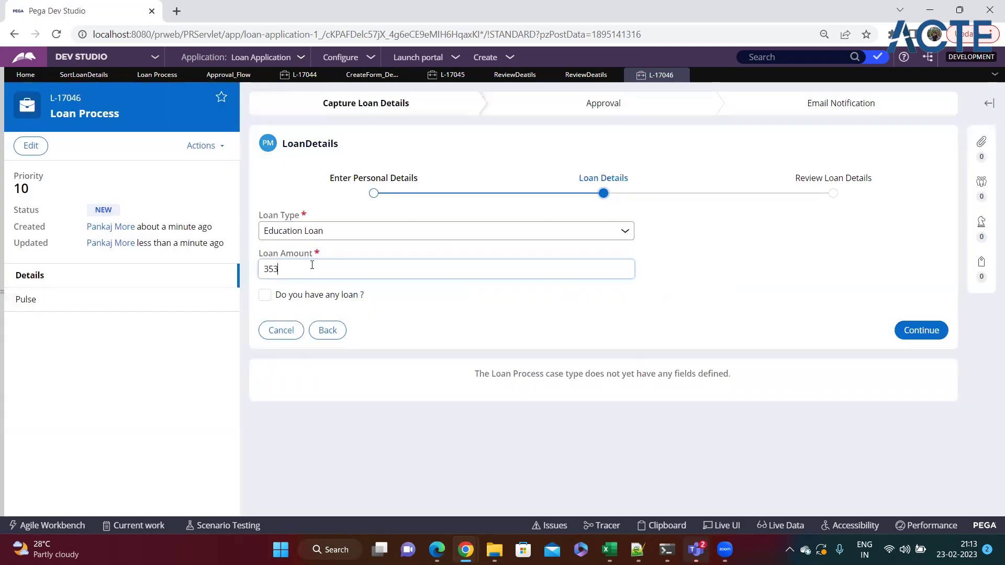
pyautogui.write('4')
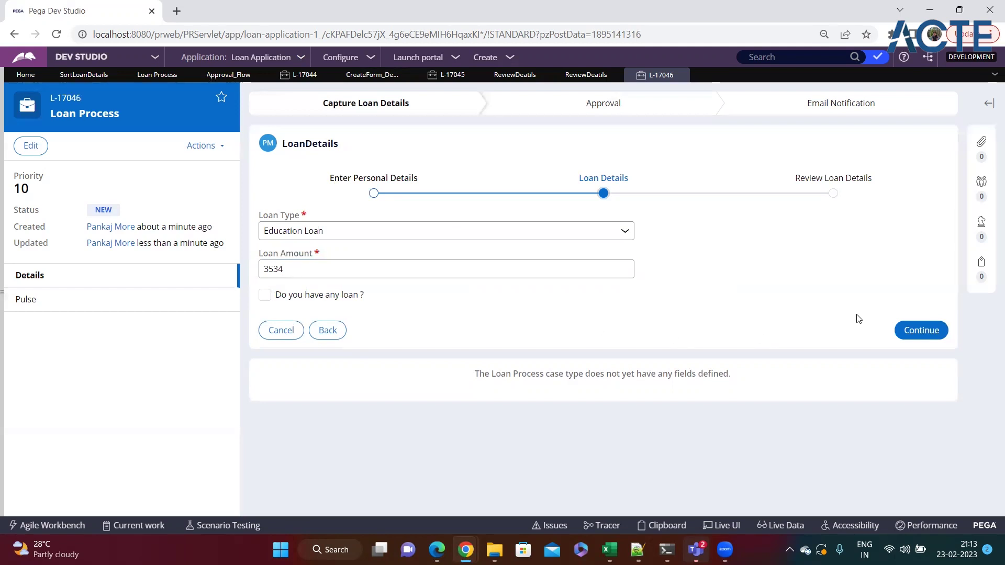
pyautogui.click(919, 333)
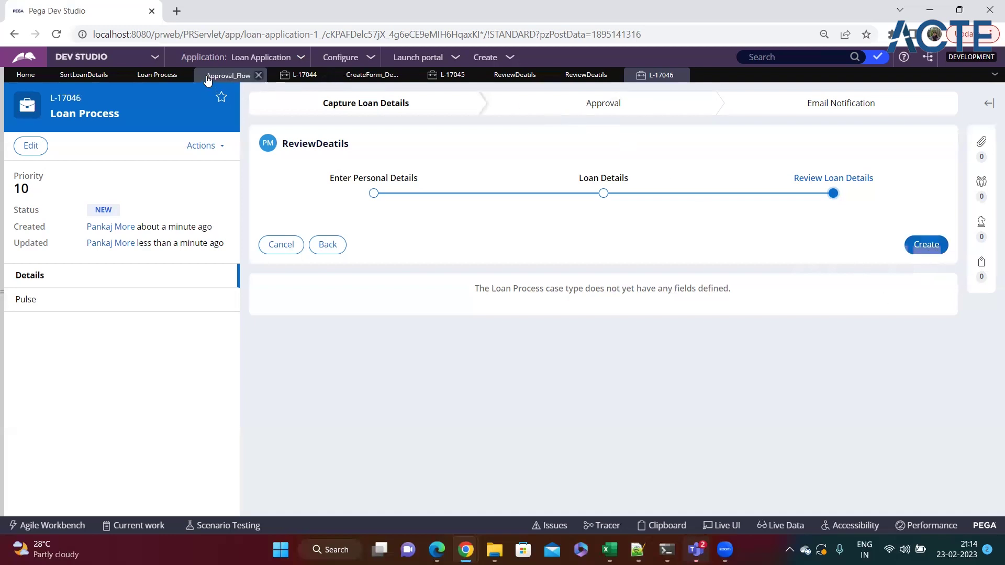
pyautogui.click(229, 76)
# Step: In the CreateForm_Default flow, inspect the Review Loan Details assignment's properties, then close them
pyautogui.click(371, 76)
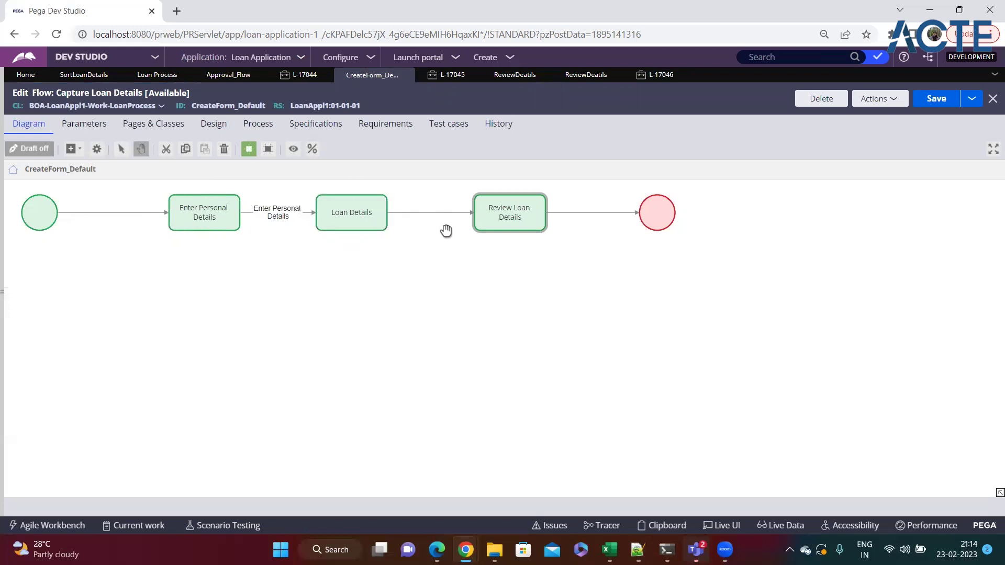
pyautogui.doubleClick(539, 223)
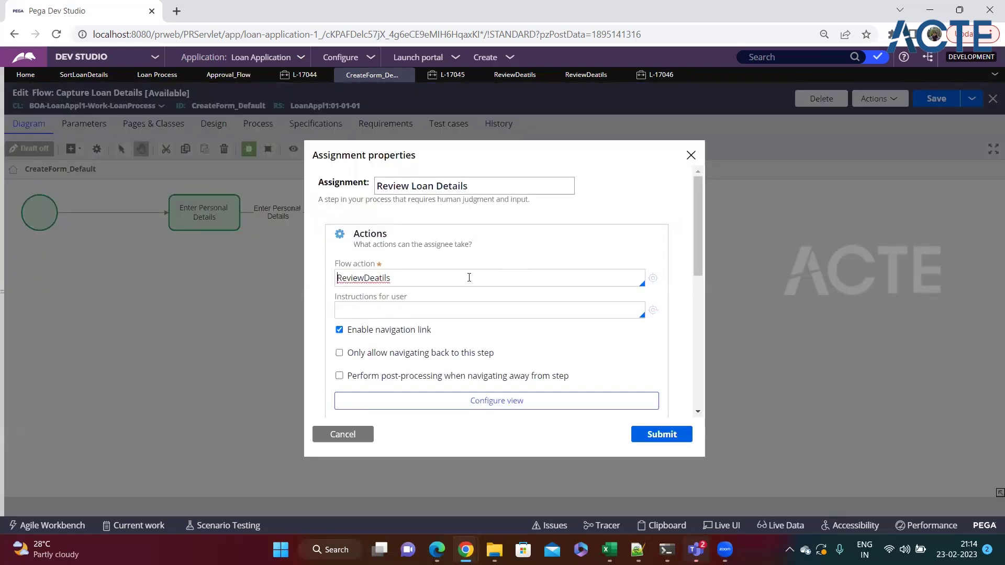
pyautogui.scroll(-6, 463, 314)
pyautogui.scroll(6, 461, 345)
pyautogui.click(691, 154)
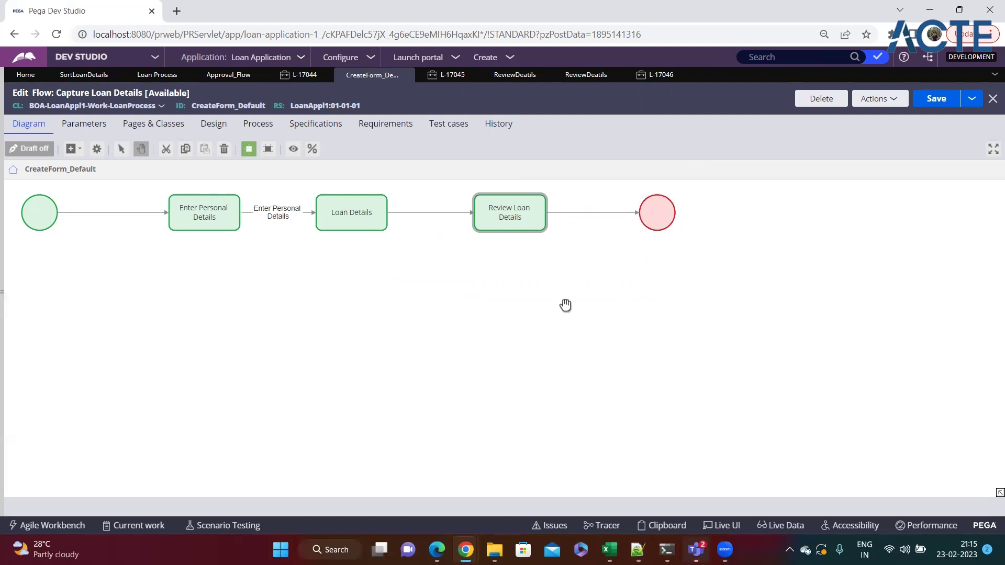
pyautogui.click(328, 307)
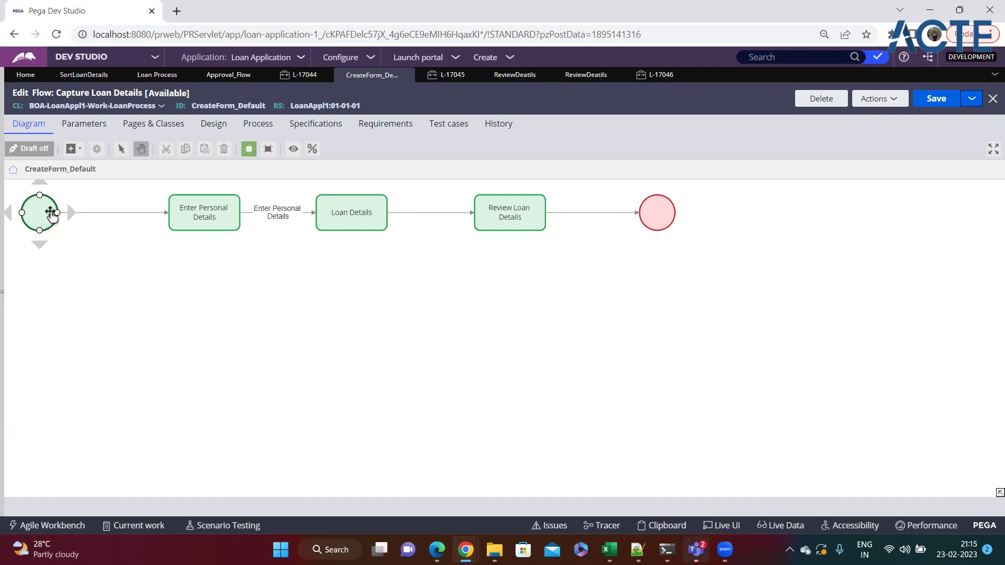
pyautogui.click(42, 217)
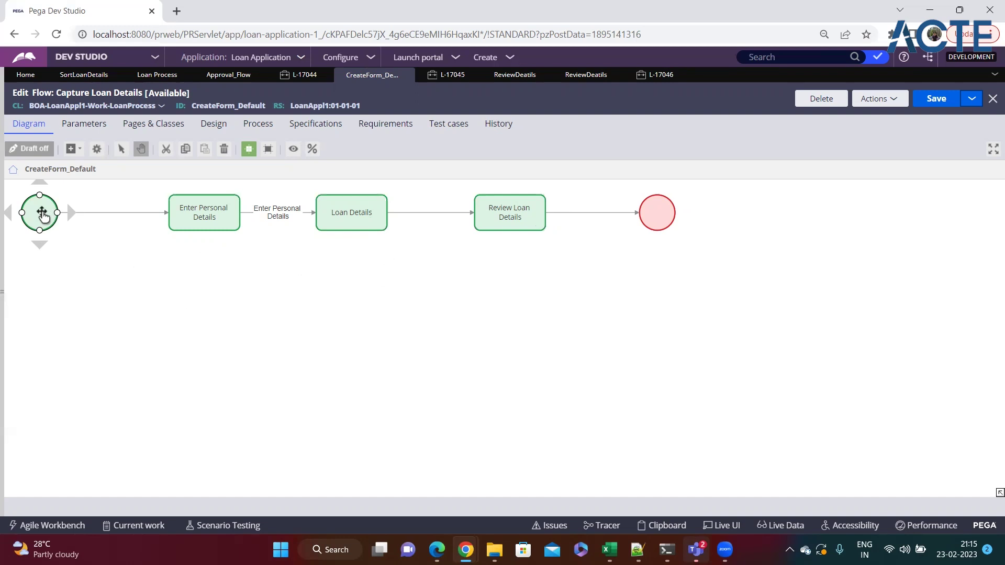
pyautogui.doubleClick(43, 217)
pyautogui.scroll(-3, 344, 257)
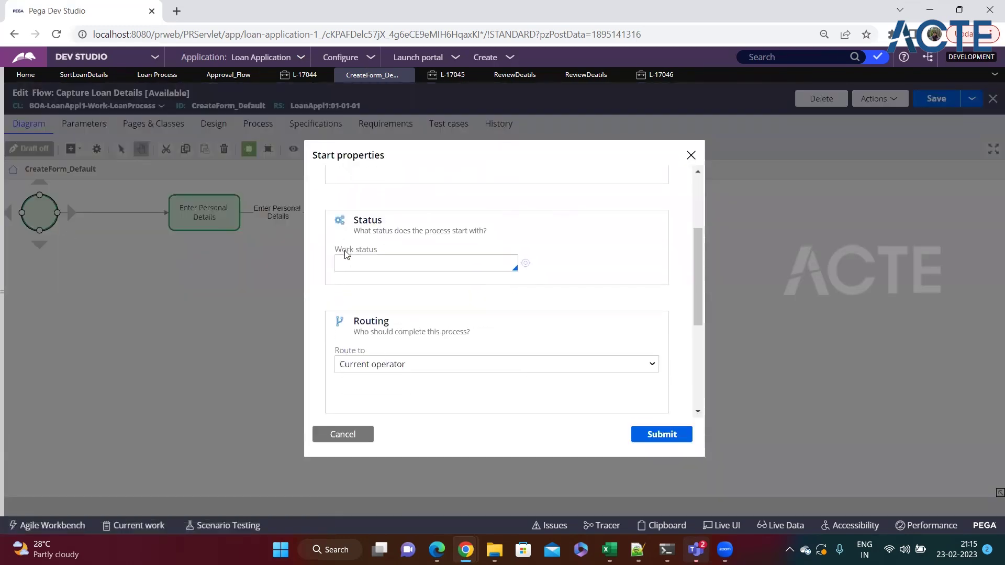
pyautogui.scroll(-1, 346, 255)
pyautogui.moveTo(351, 259); pyautogui.dragTo(419, 265)
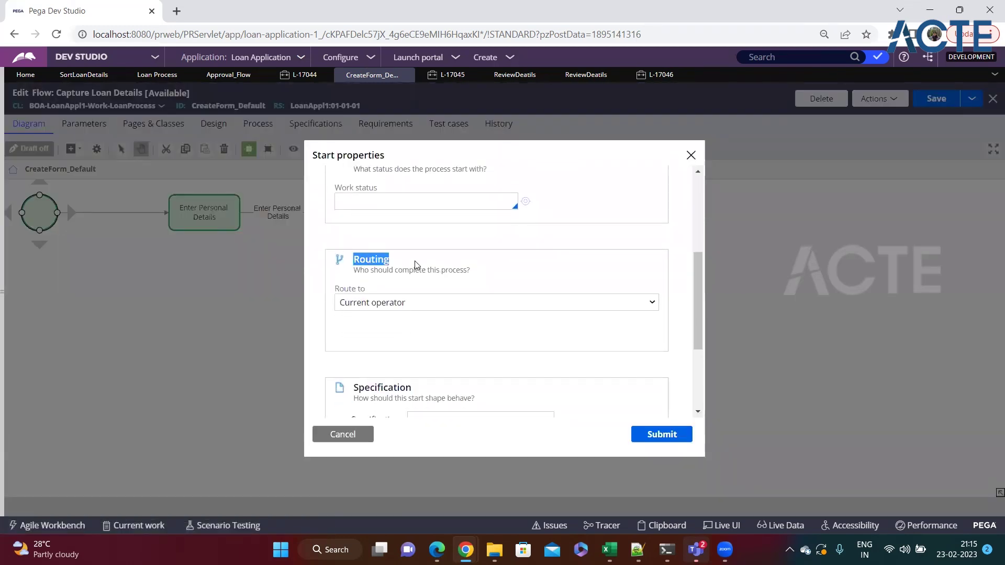
pyautogui.click(405, 293)
pyautogui.click(376, 307)
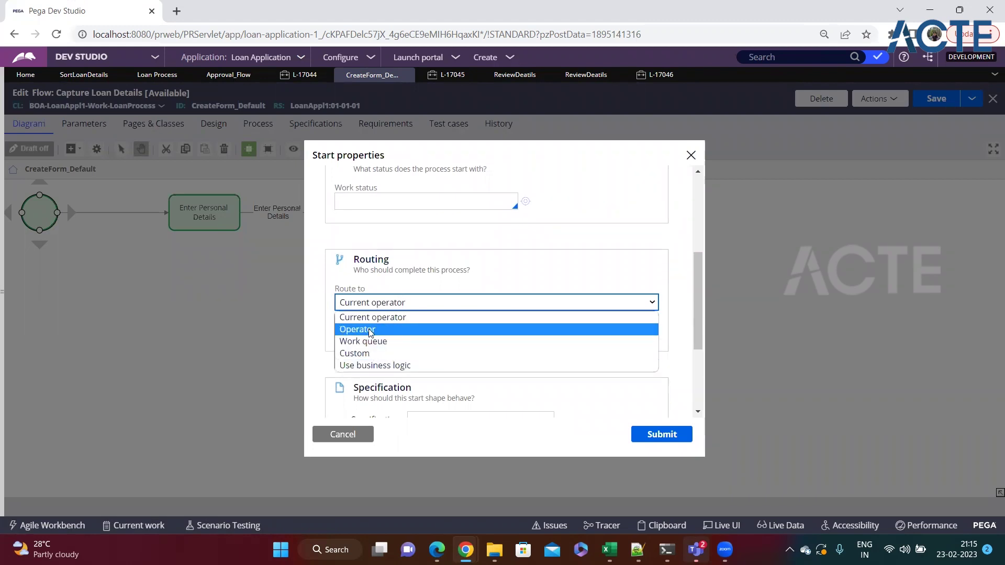
pyautogui.click(315, 435)
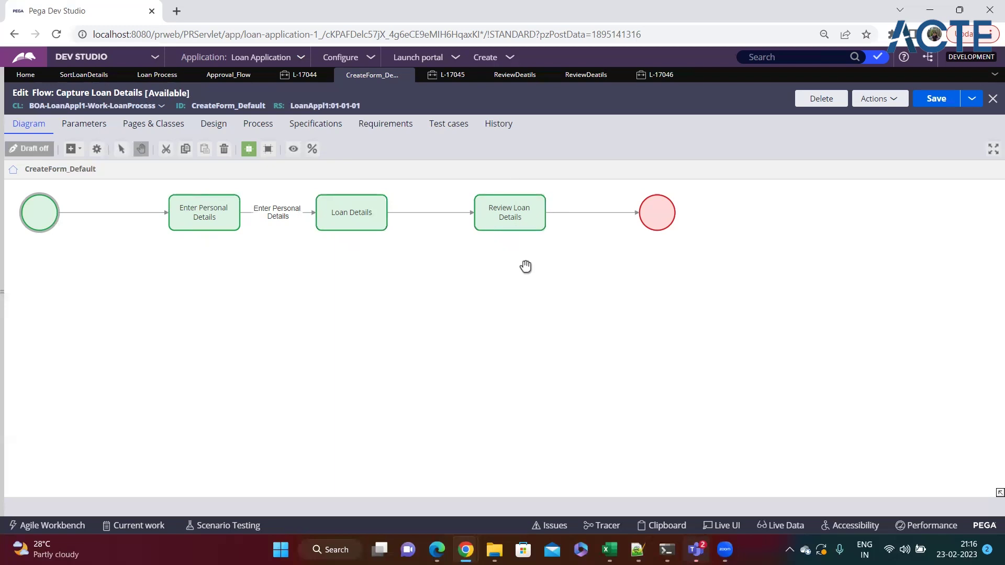
pyautogui.scroll(1, 525, 266)
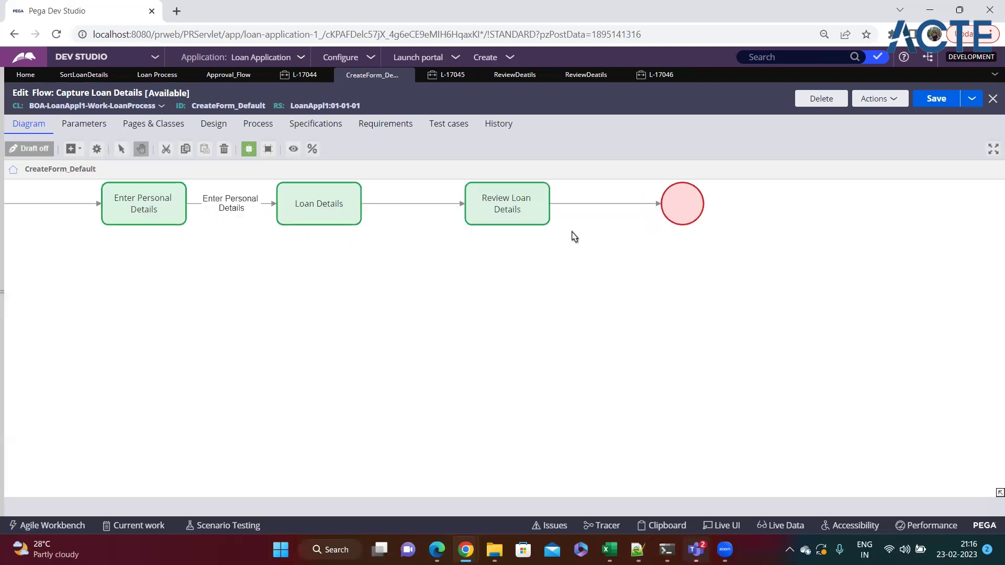
pyautogui.scroll(-2, 258, 305)
# Step: Route the Capture Loan Details Start shape to the manager operator instead of the current operator
pyautogui.scroll(1, 178, 292)
pyautogui.moveTo(118, 279); pyautogui.dragTo(231, 291)
pyautogui.click(110, 235)
pyautogui.doubleClick(110, 235)
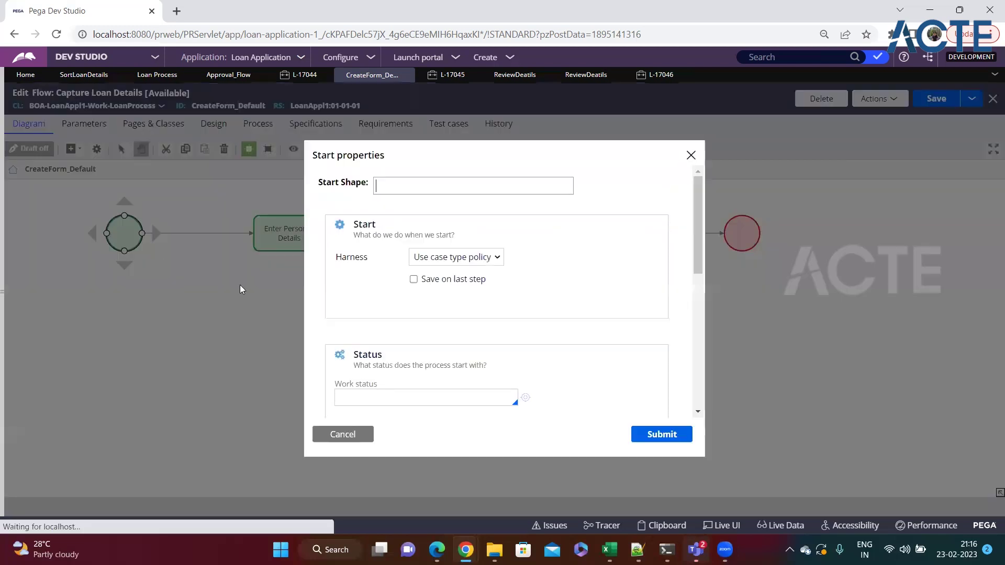
pyautogui.scroll(-3, 424, 312)
pyautogui.scroll(-3, 425, 312)
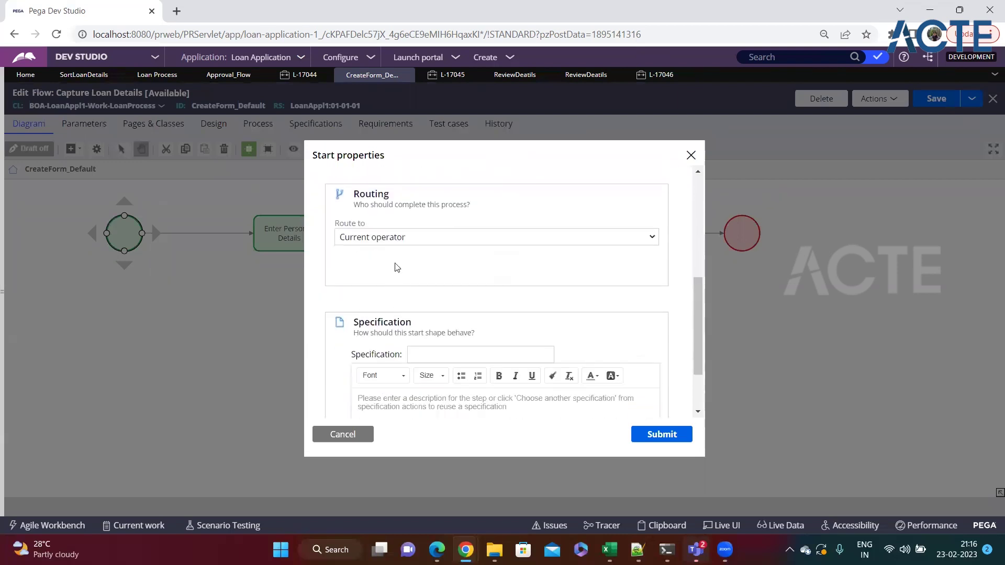
pyautogui.click(392, 237)
pyautogui.click(388, 266)
pyautogui.click(386, 282)
pyautogui.write('Man')
pyautogui.press('Down')
pyautogui.press('Down')
pyautogui.press('Return')
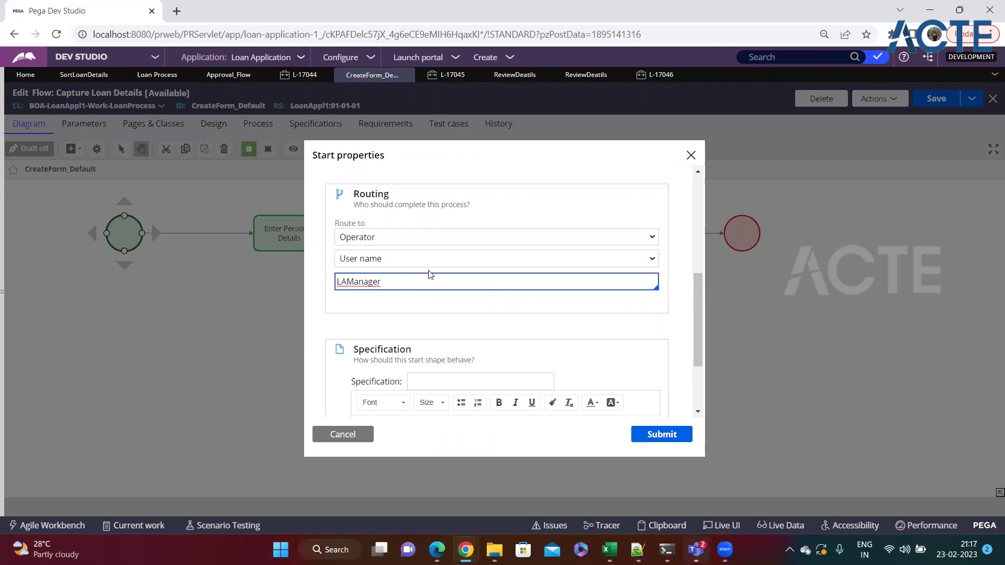
pyautogui.press('Escape')
# Step: Review the flow's Design settings and the Enter Personal Details step's properties, then show the case types
pyautogui.click(214, 123)
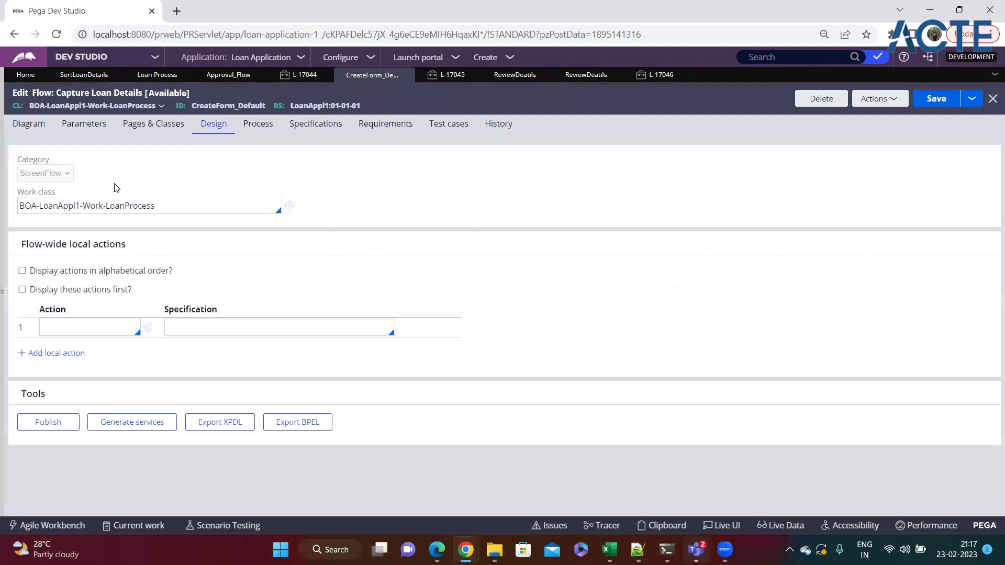
pyautogui.click(28, 132)
pyautogui.moveTo(184, 274); pyautogui.dragTo(157, 273)
pyautogui.click(236, 247)
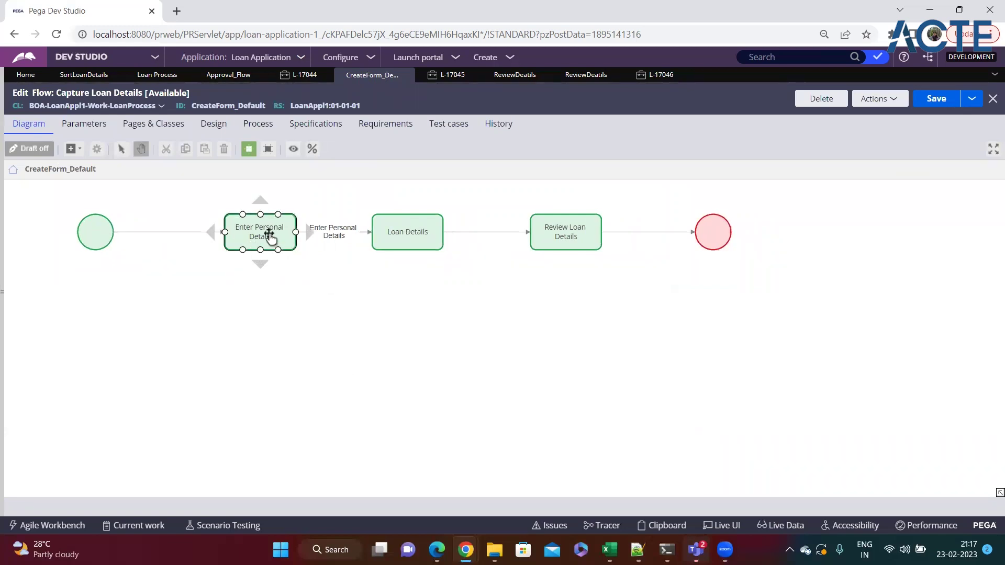
pyautogui.doubleClick(250, 229)
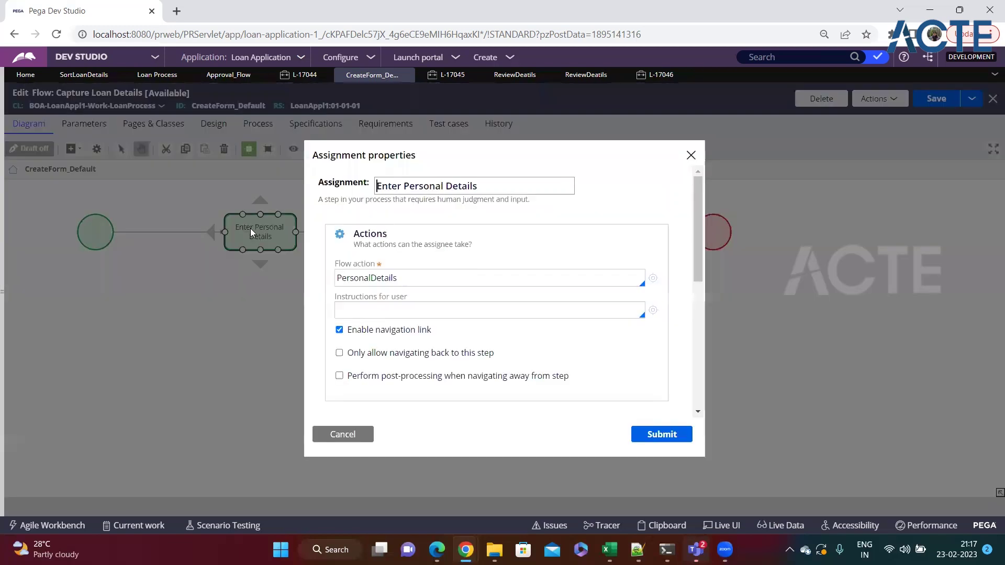
pyautogui.scroll(-4, 354, 256)
pyautogui.scroll(4, 361, 314)
pyautogui.scroll(-5, 450, 302)
pyautogui.scroll(5, 461, 293)
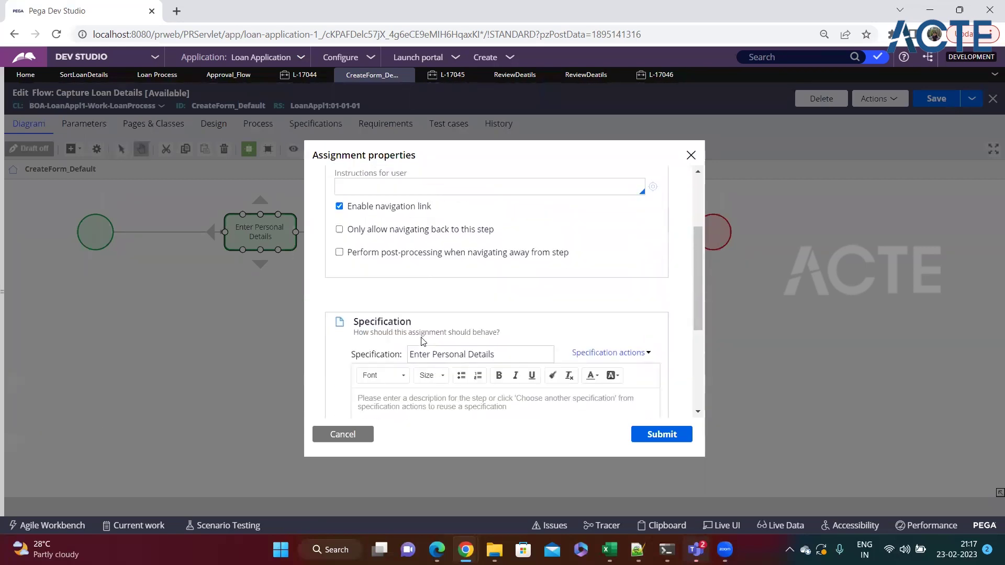
pyautogui.click(691, 156)
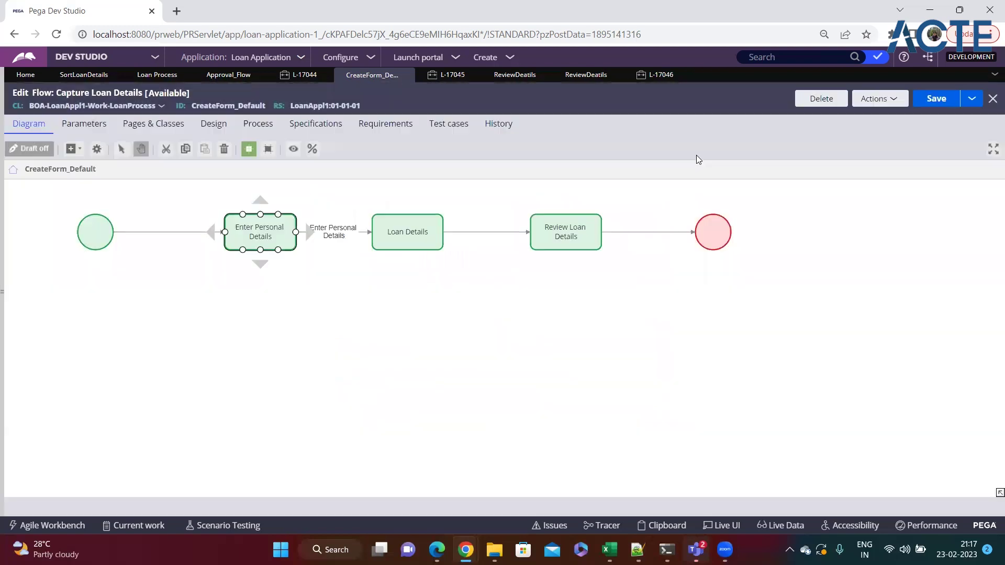
pyautogui.click(6, 271)
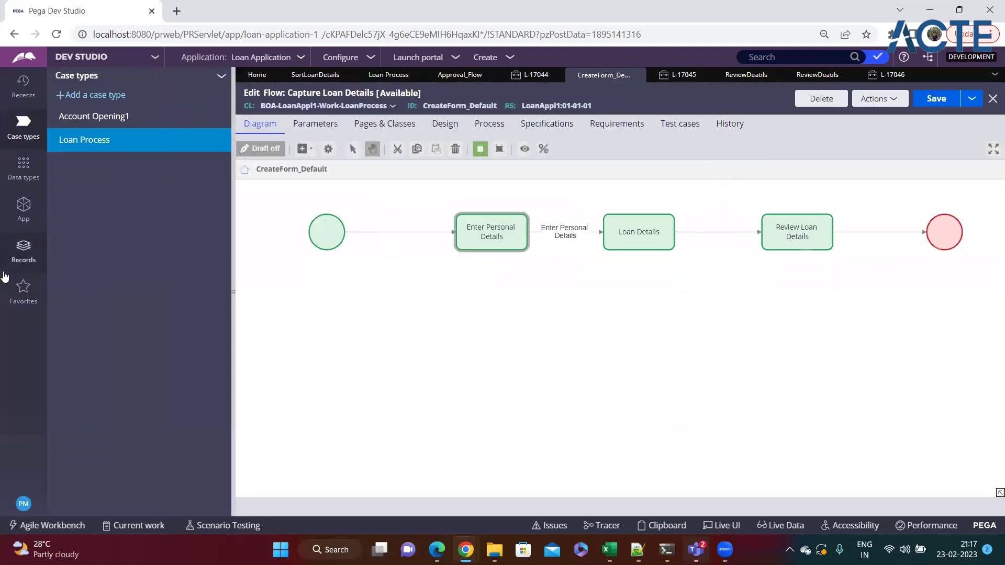
# Step: Create a flow labelled 'Sample' in LoanProcess and review its Process and Design tabs
pyautogui.click(23, 207)
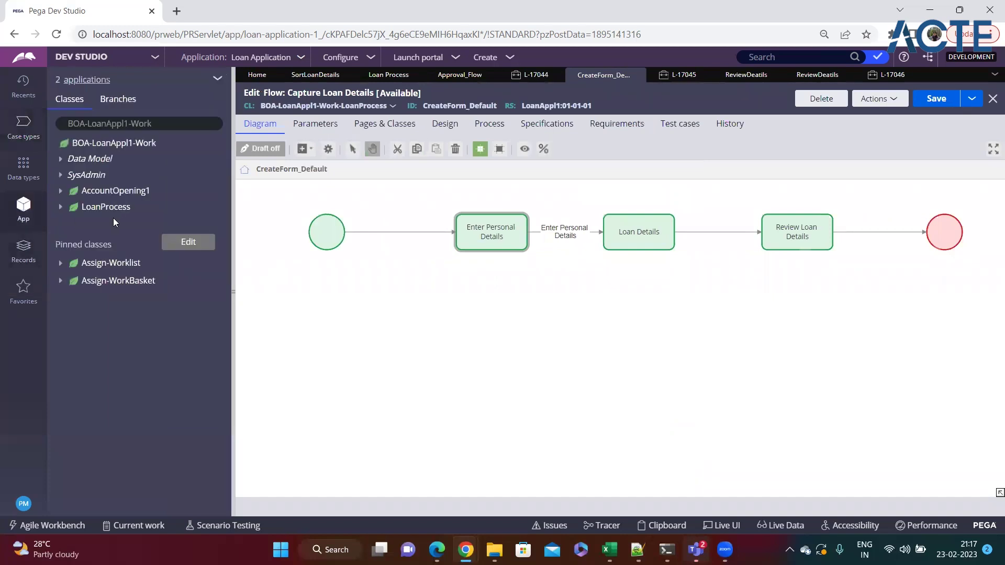
pyautogui.rightClick(85, 210)
pyautogui.moveTo(121, 223)
pyautogui.moveTo(231, 225)
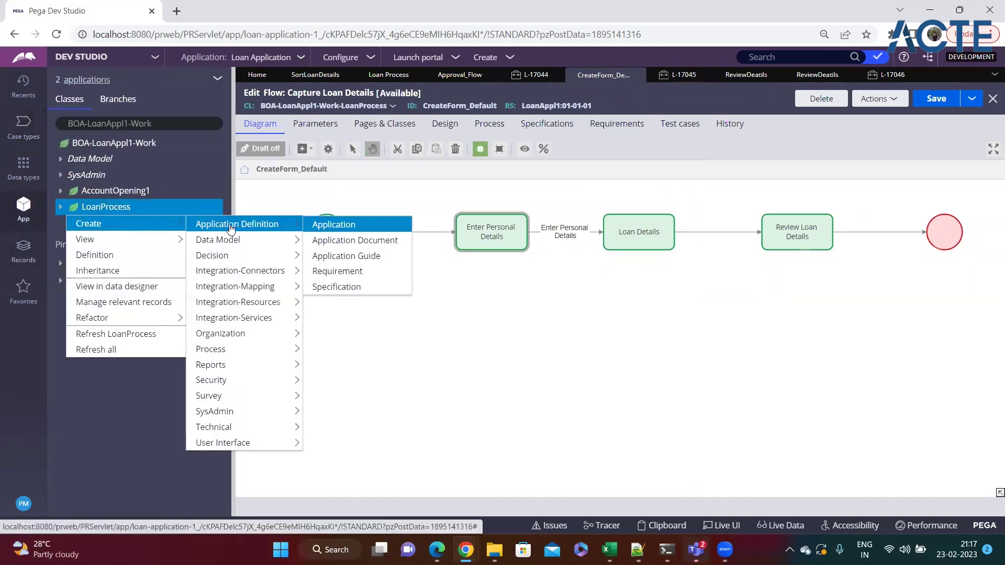
pyautogui.moveTo(218, 351)
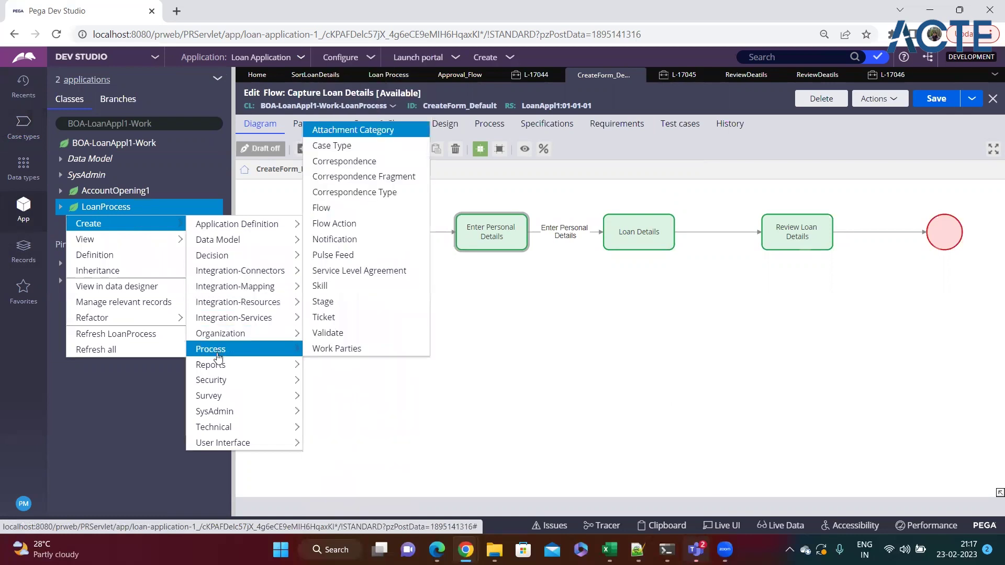
pyautogui.click(334, 209)
pyautogui.click(231, 296)
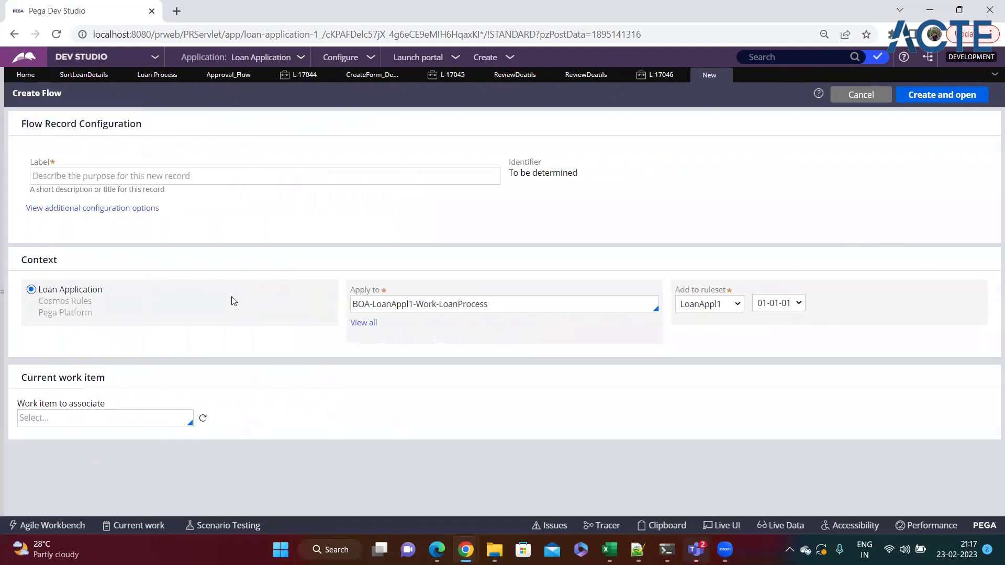
pyautogui.click(97, 179)
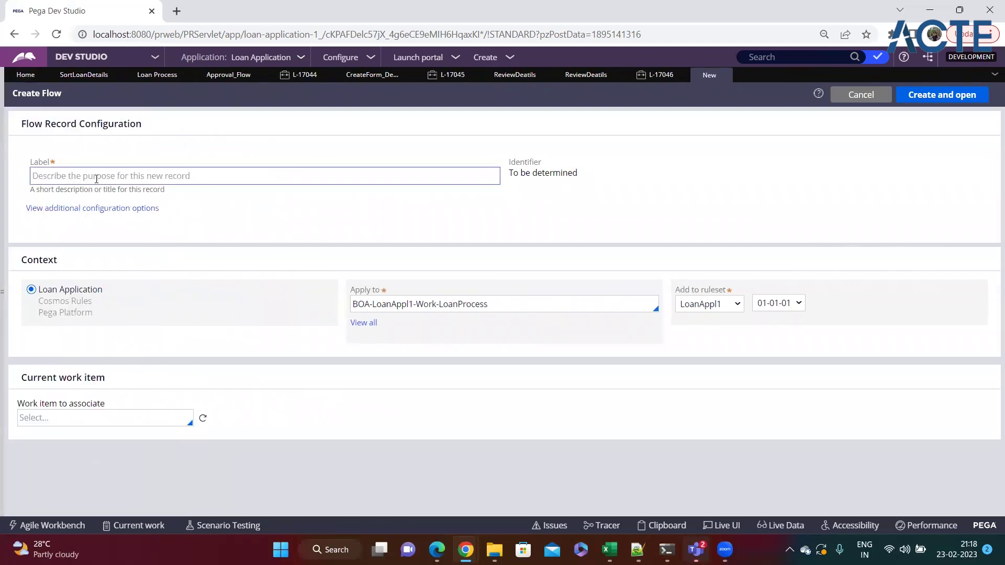
pyautogui.write('Sample')
pyautogui.click(619, 191)
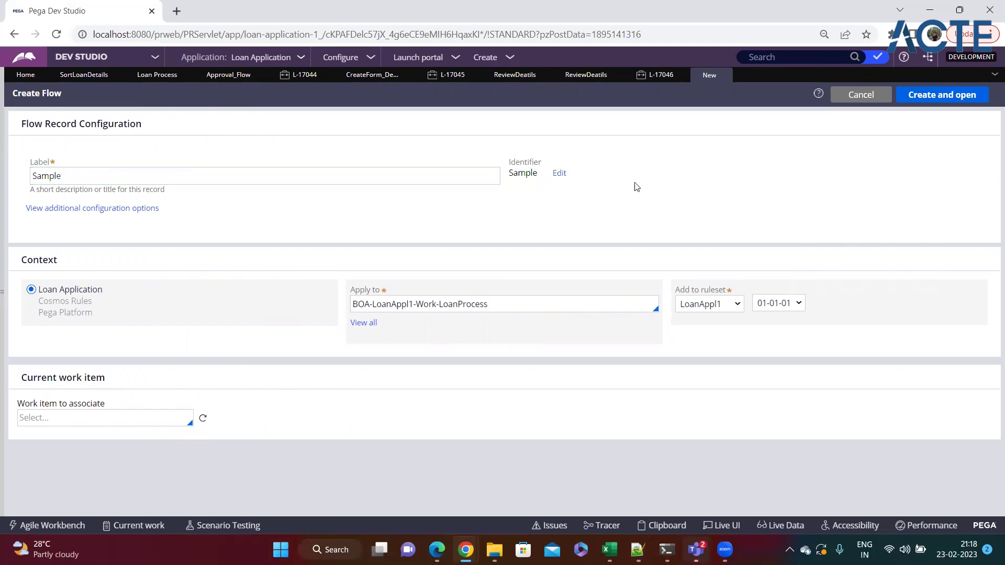
pyautogui.click(910, 99)
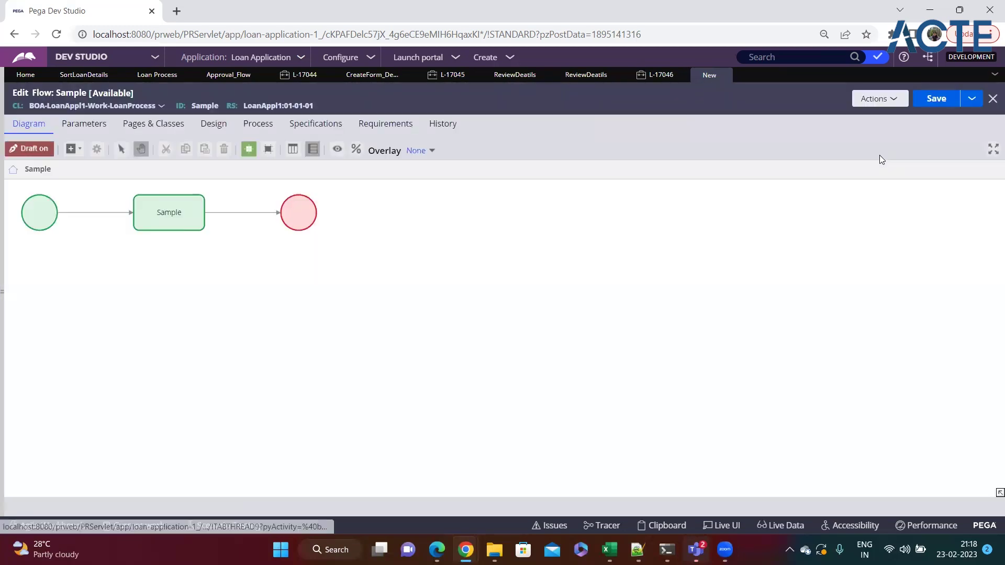
pyautogui.click(259, 126)
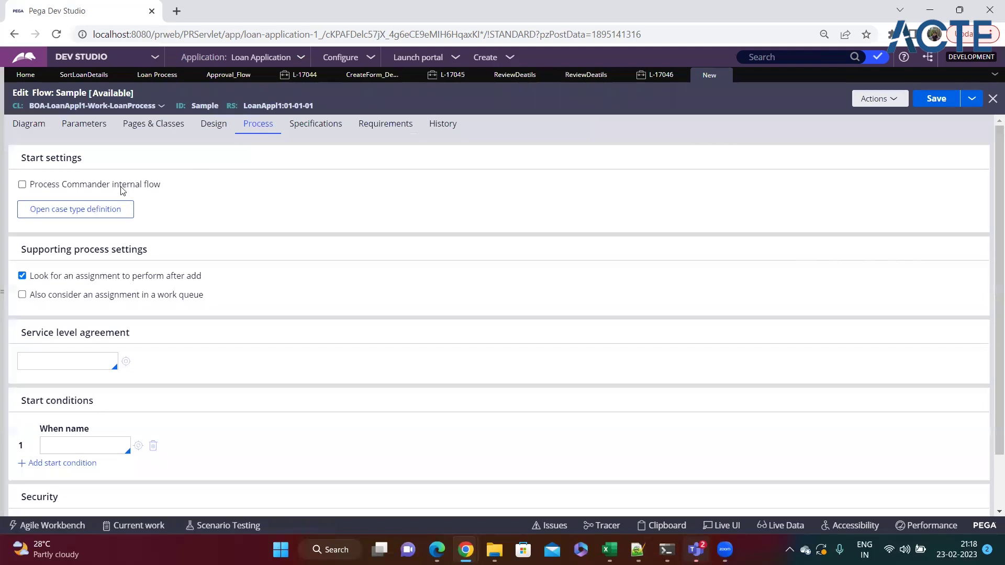
pyautogui.click(213, 126)
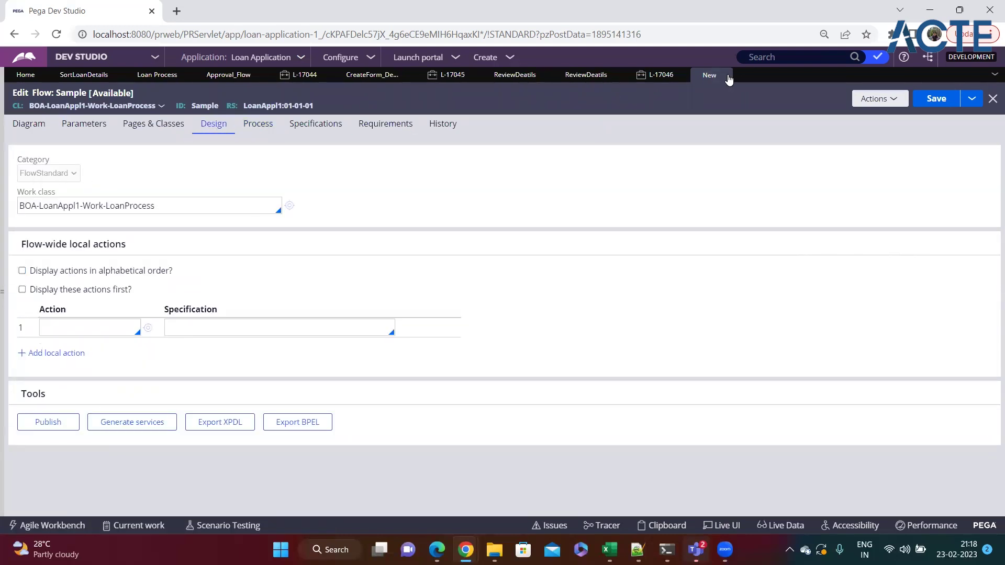
# Step: Start another new flow for the LoanProcess class from the App Explorer
pyautogui.click(2, 290)
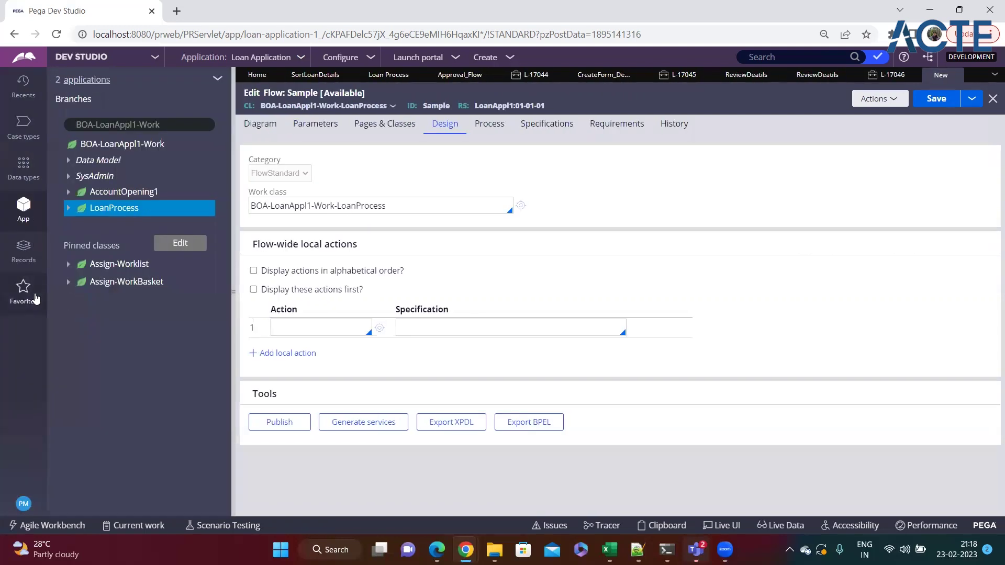
pyautogui.rightClick(94, 212)
pyautogui.moveTo(95, 219)
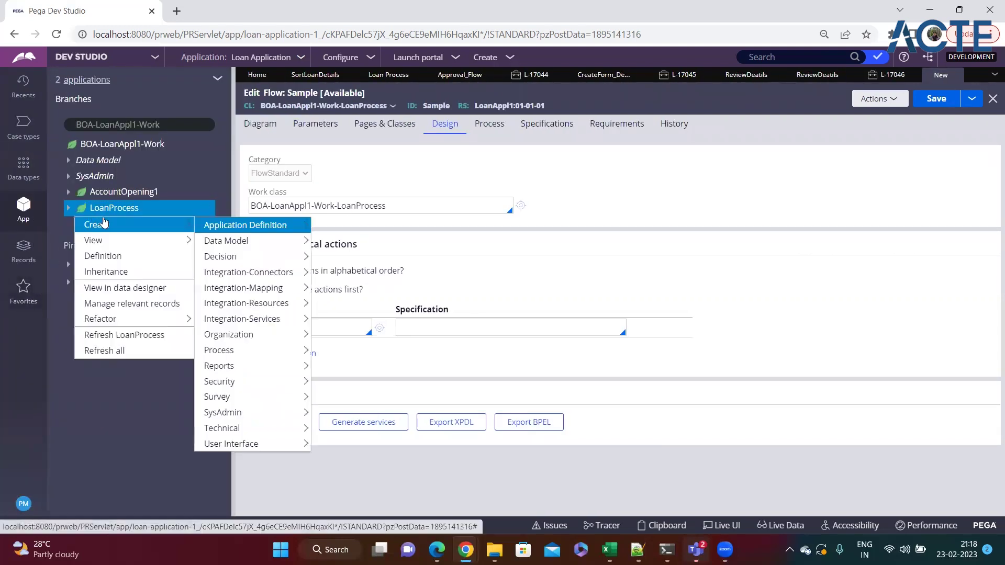
pyautogui.moveTo(233, 325)
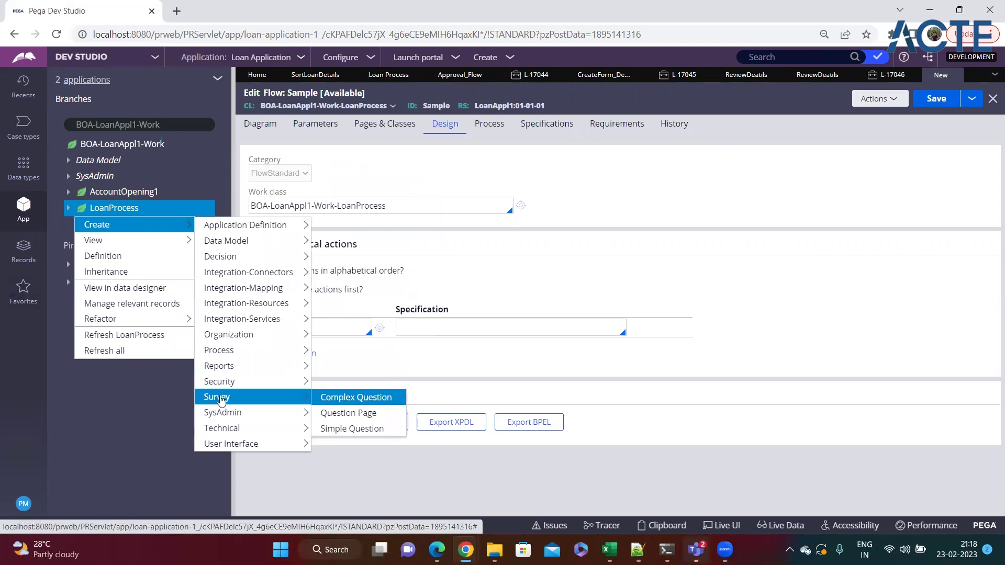
pyautogui.moveTo(304, 354)
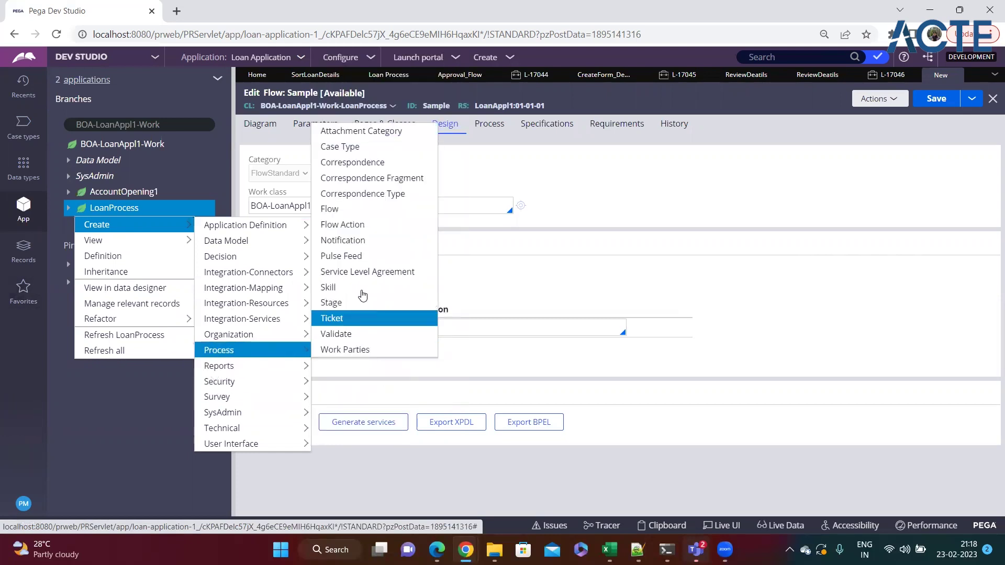
pyautogui.click(338, 212)
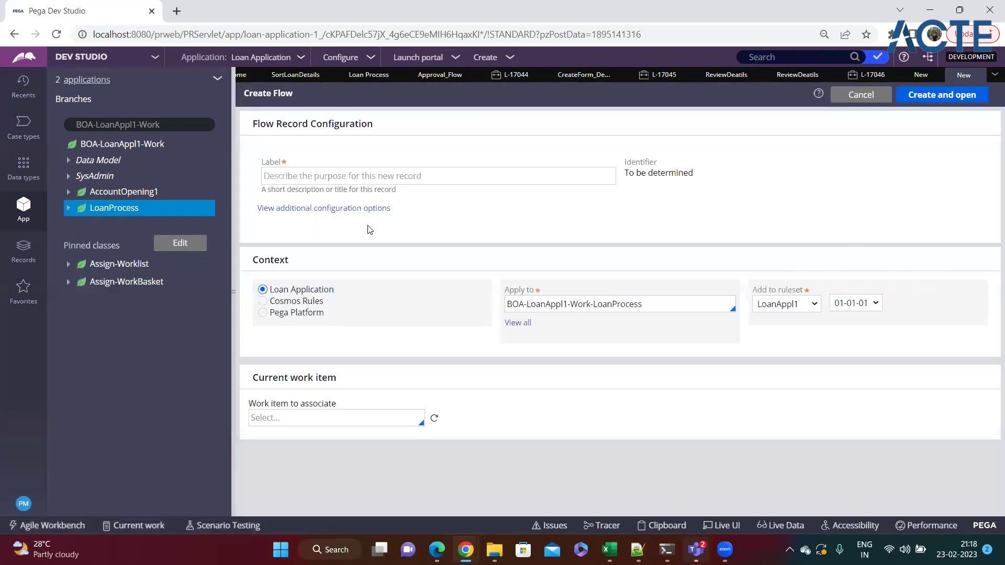
# Step: Create 'Screnen Flow' from the standard screen-flow template, appending '04' to fix the name clash
pyautogui.click(233, 290)
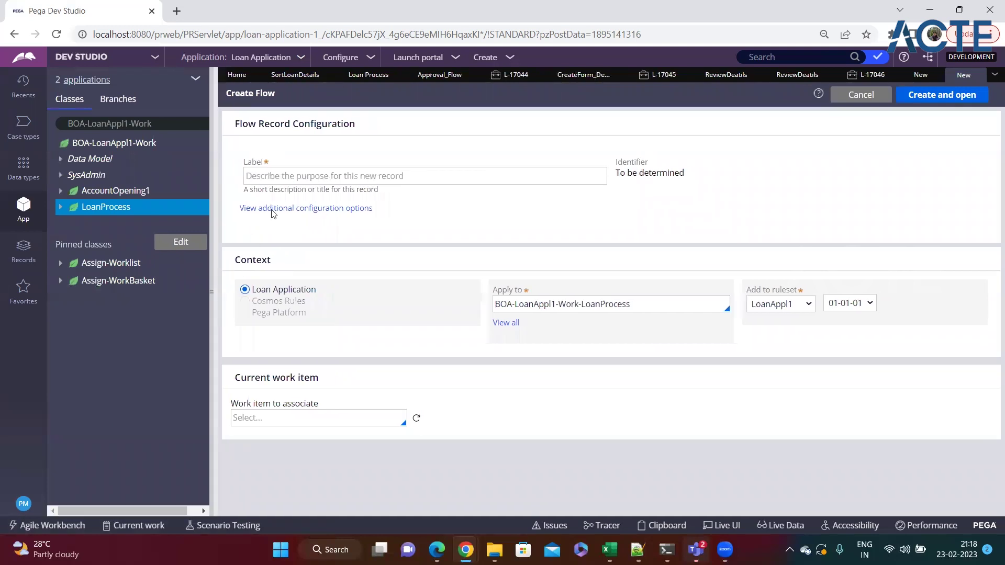
pyautogui.click(255, 180)
pyautogui.write('Scr')
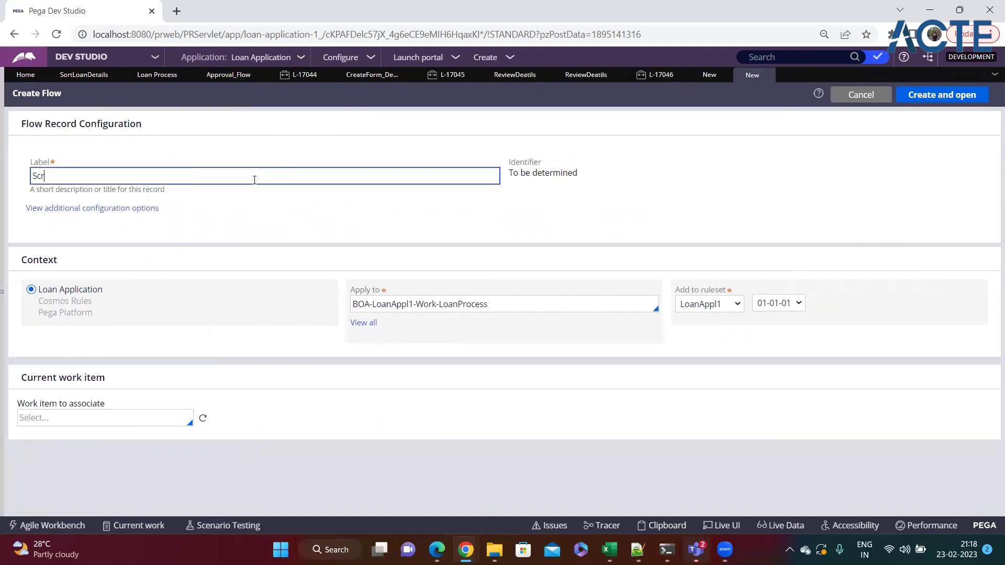
pyautogui.write('enen Flow')
pyautogui.click(68, 210)
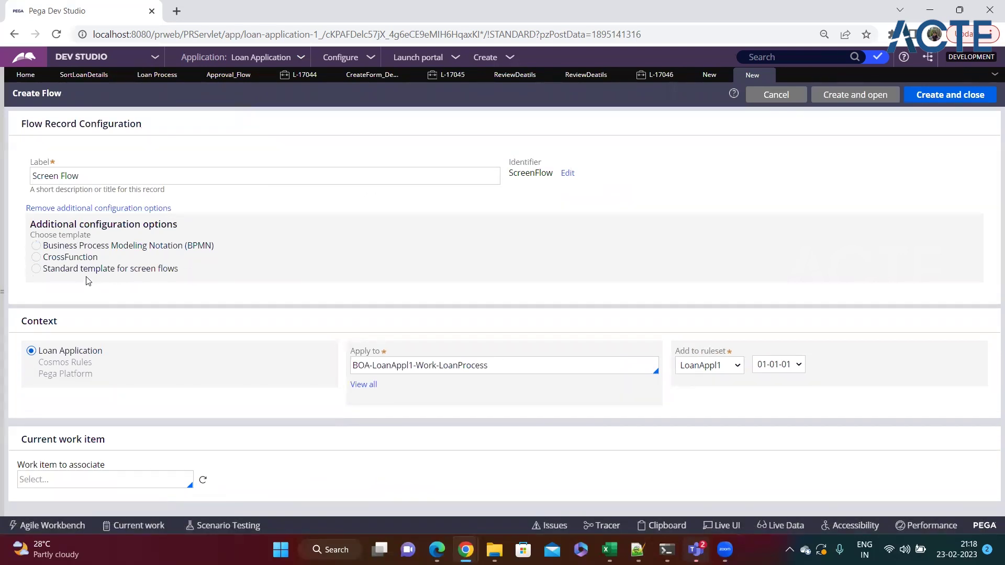
pyautogui.click(37, 270)
pyautogui.click(933, 100)
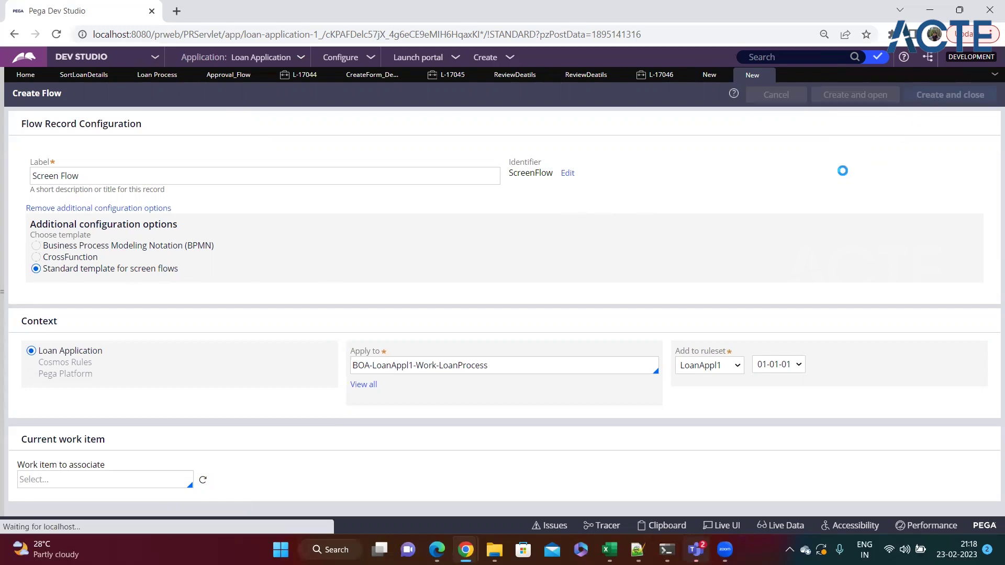
pyautogui.click(274, 214)
pyautogui.write('04')
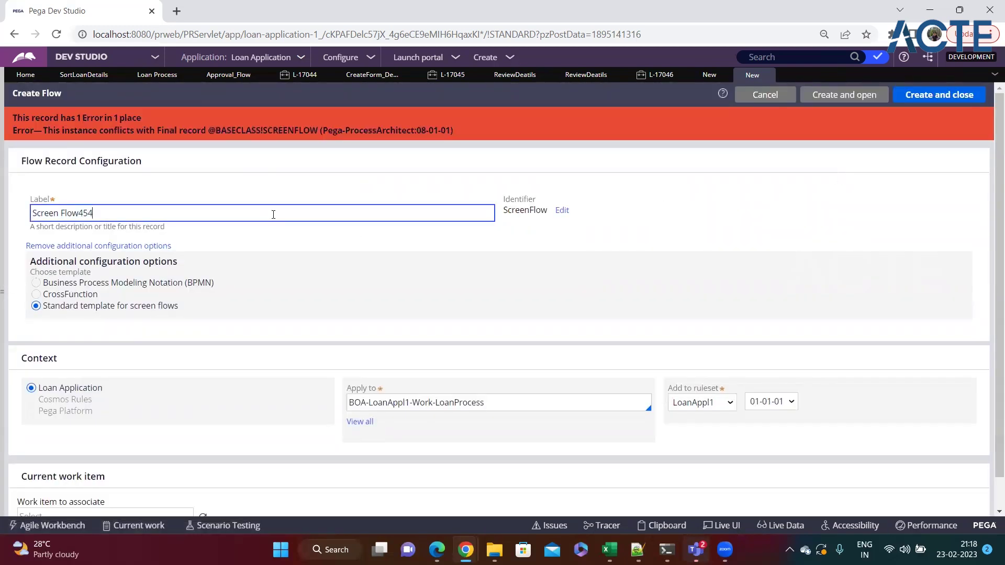
pyautogui.click(939, 94)
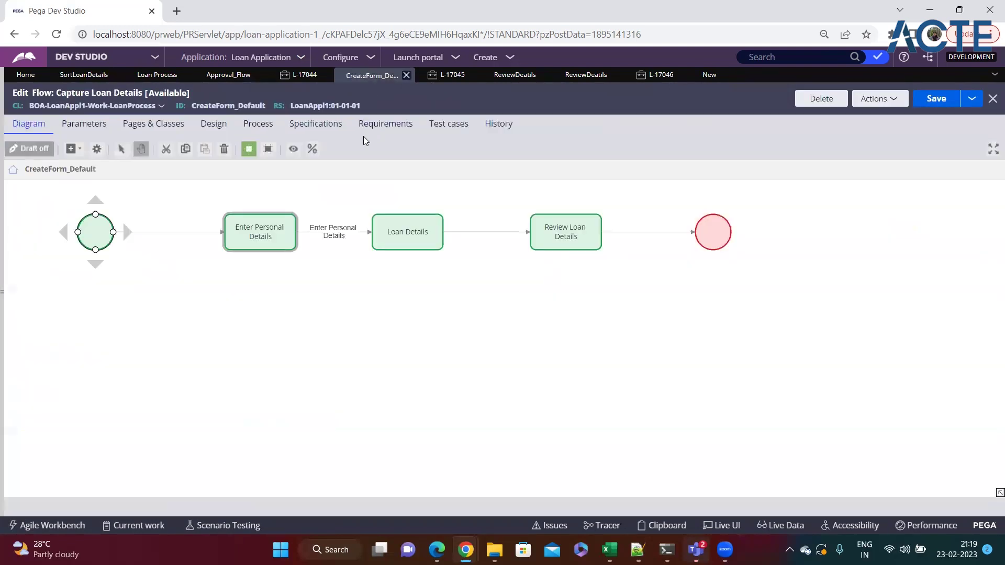
# Step: Open and dismiss the canvas shape menu, then reveal the App Explorer beside the flow
pyautogui.moveTo(334, 310); pyautogui.dragTo(280, 311)
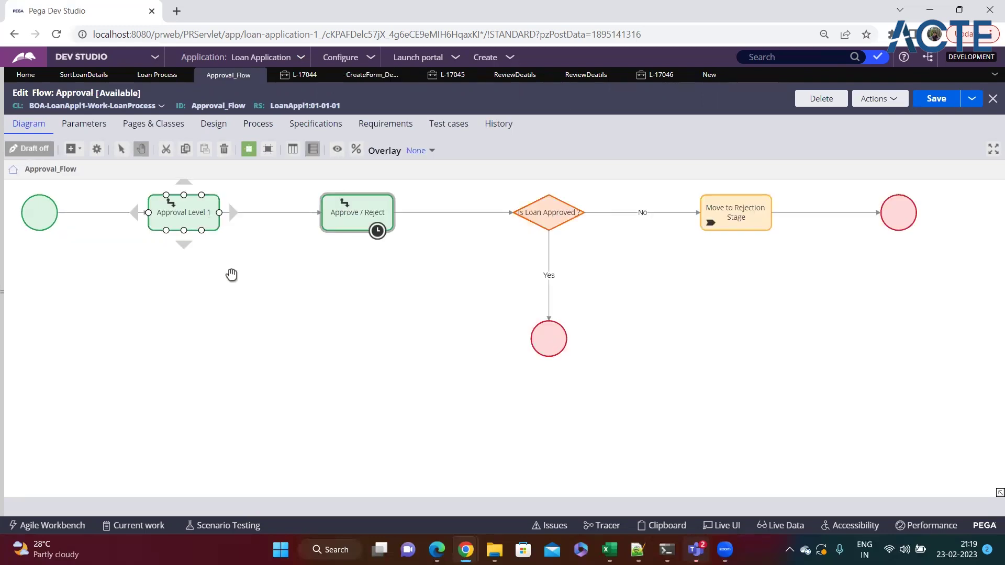
pyautogui.rightClick(207, 291)
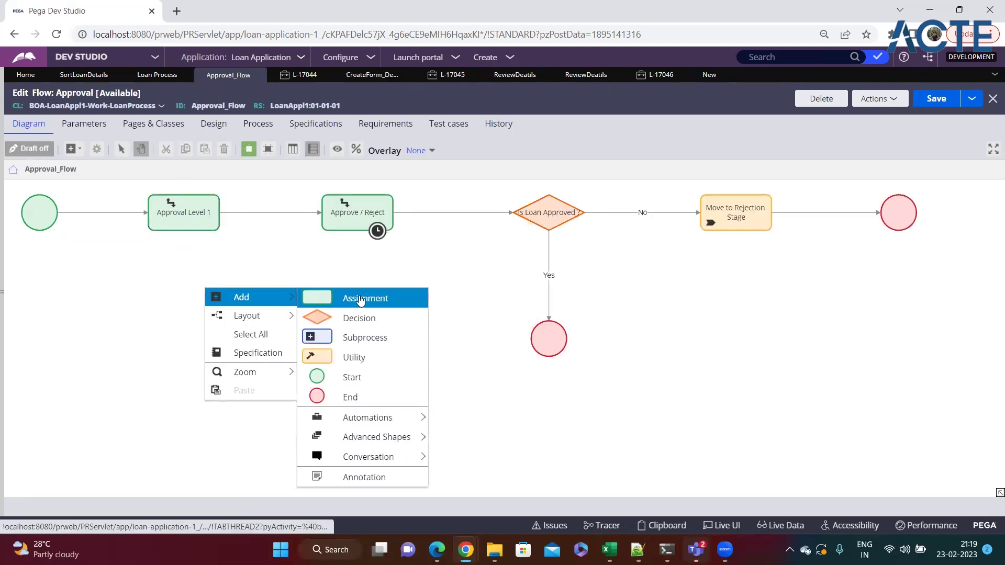
pyautogui.moveTo(279, 297)
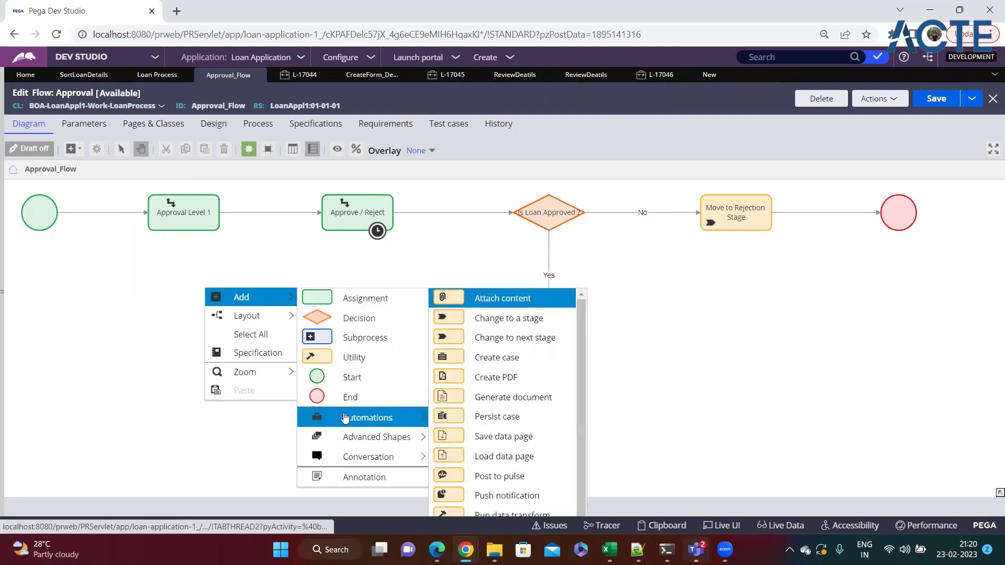
pyautogui.click(289, 276)
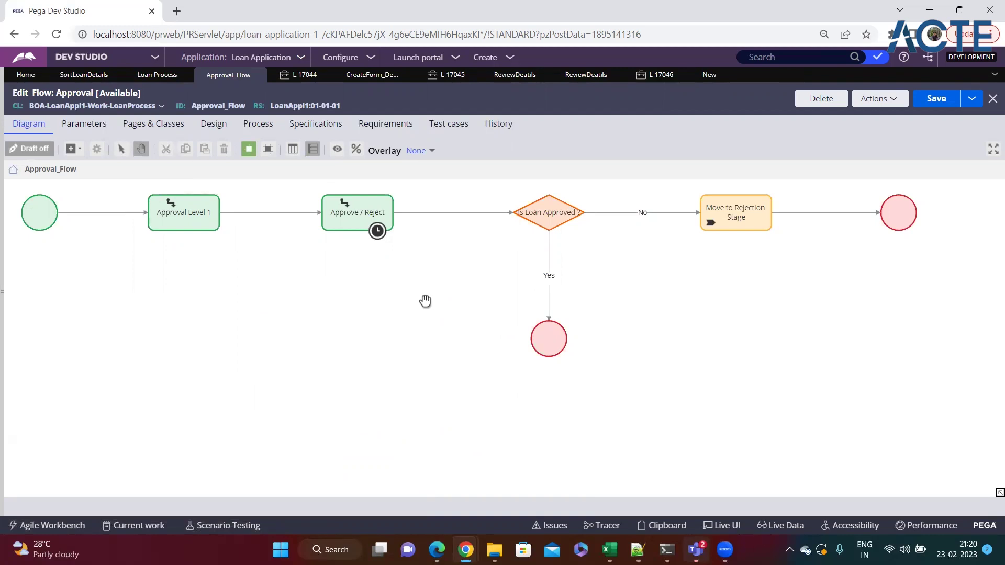
pyautogui.moveTo(5, 343)
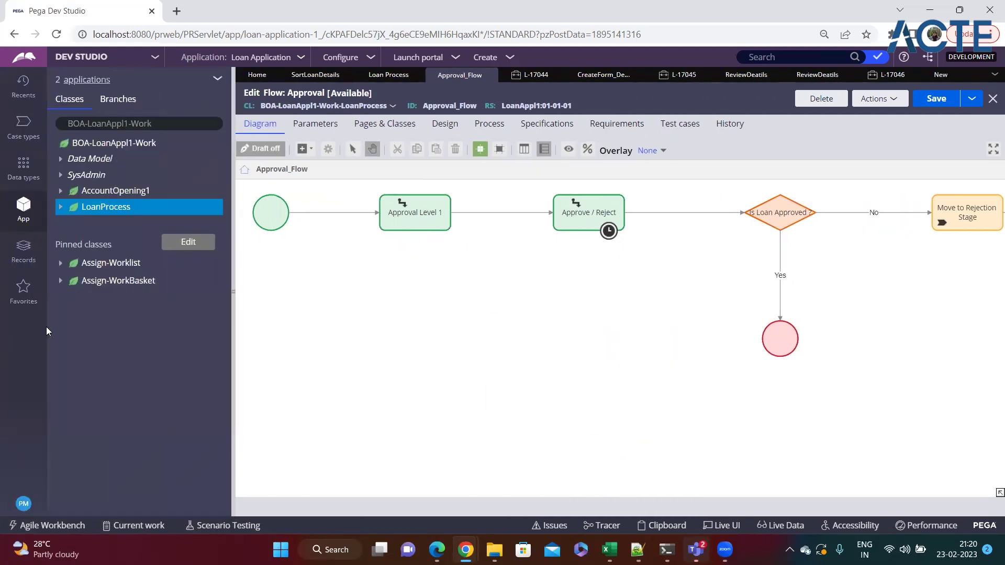
# Step: Create flow 'tet34343434' in LoanProcess using the standard screen-flow template and close the form
pyautogui.rightClick(92, 214)
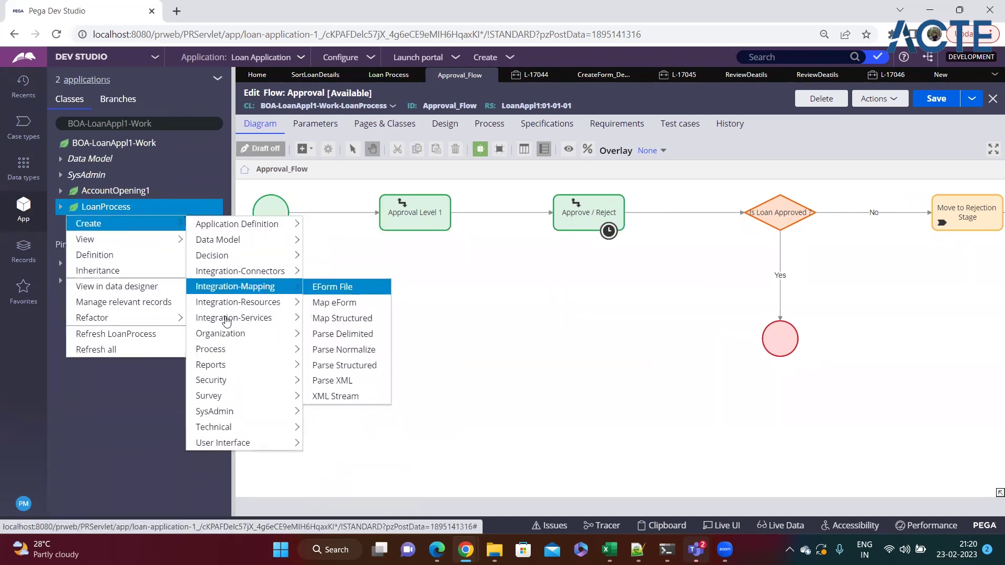
pyautogui.moveTo(219, 349)
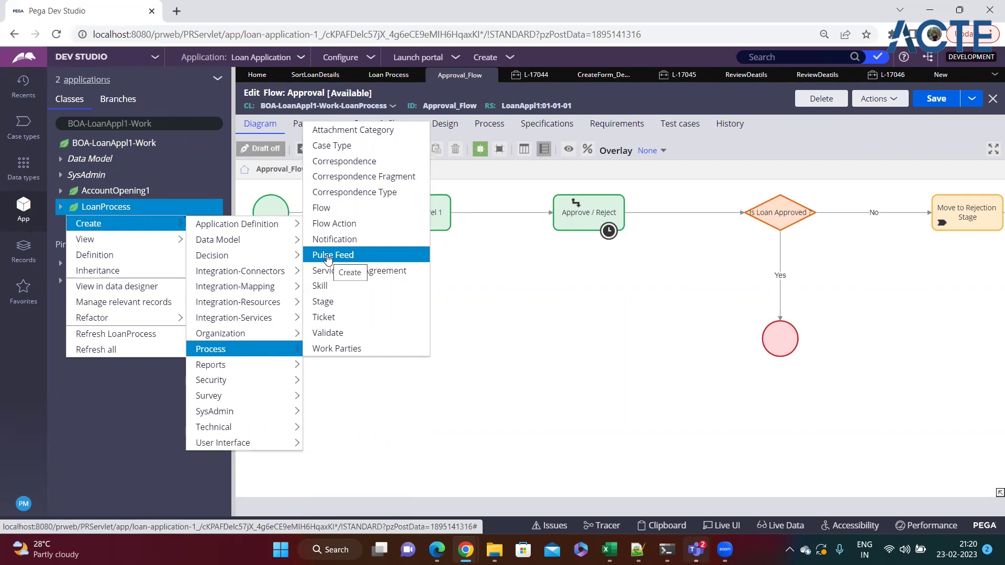
pyautogui.click(331, 207)
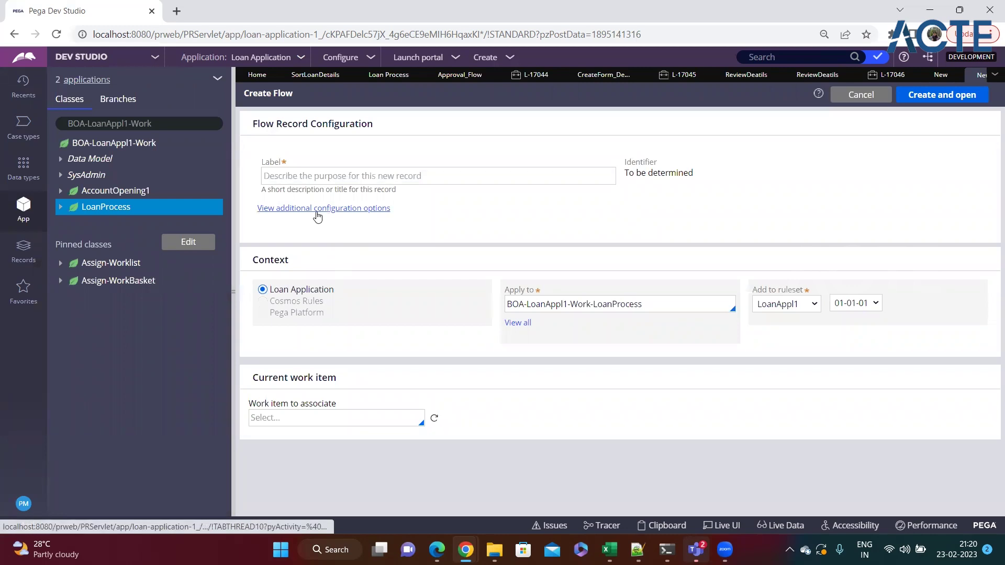
pyautogui.click(332, 173)
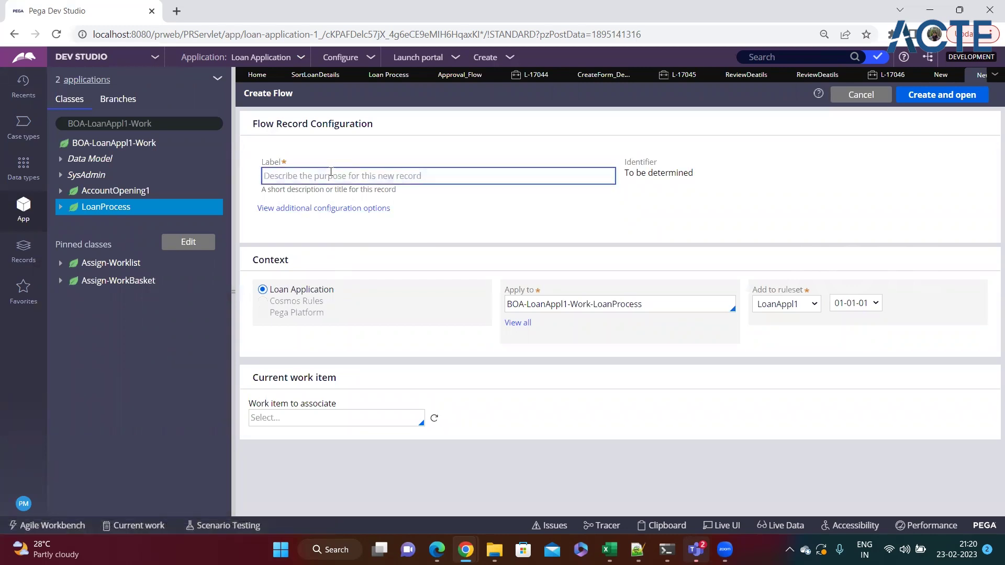
pyautogui.write('tet')
pyautogui.click(319, 208)
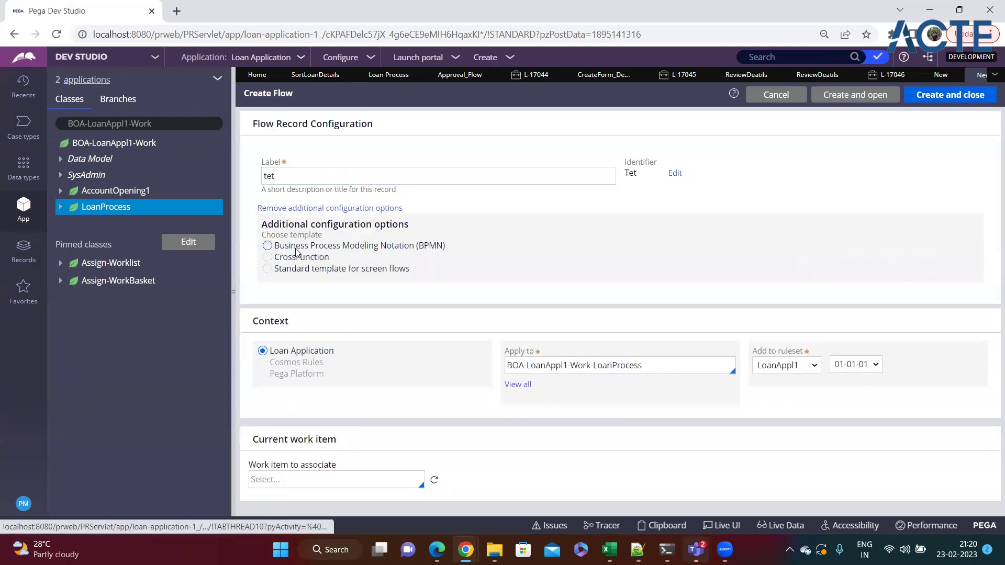
pyautogui.click(270, 270)
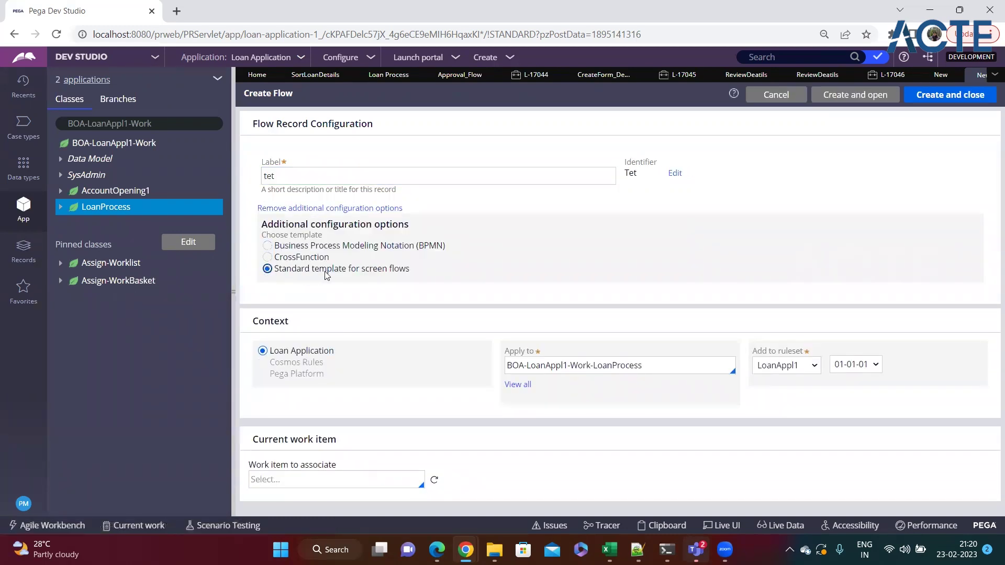
pyautogui.click(322, 176)
pyautogui.write('34343434')
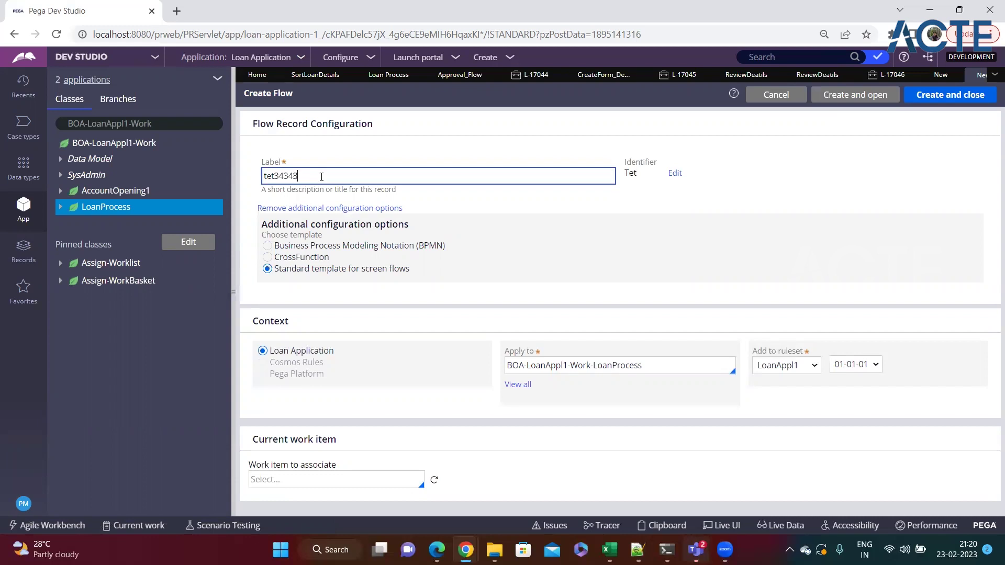
pyautogui.click(734, 197)
pyautogui.click(948, 100)
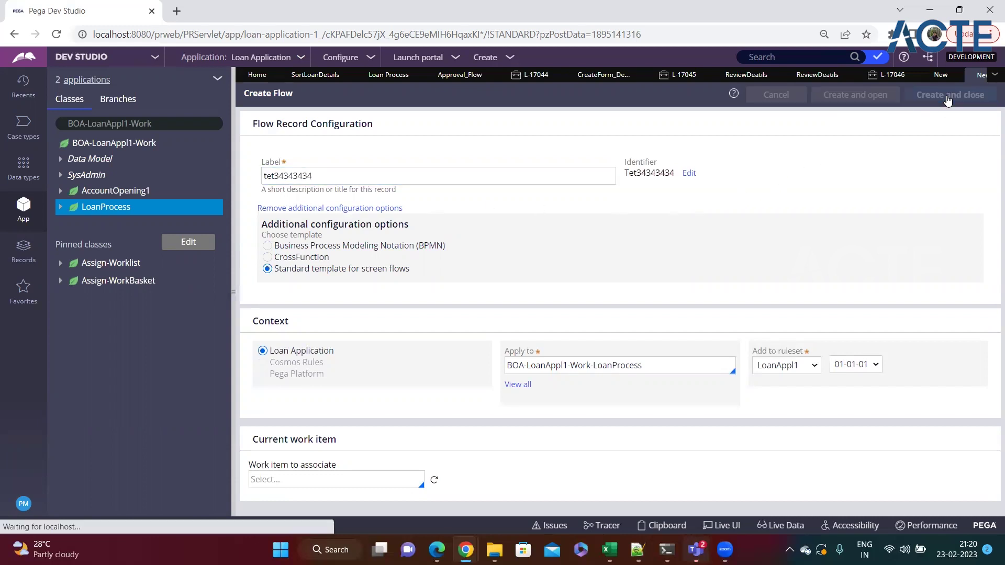
# Step: Check the Approval flow's Process and Design tabs, then return to its diagram and inspect Approval Level 1
pyautogui.rightClick(105, 209)
pyautogui.moveTo(118, 230)
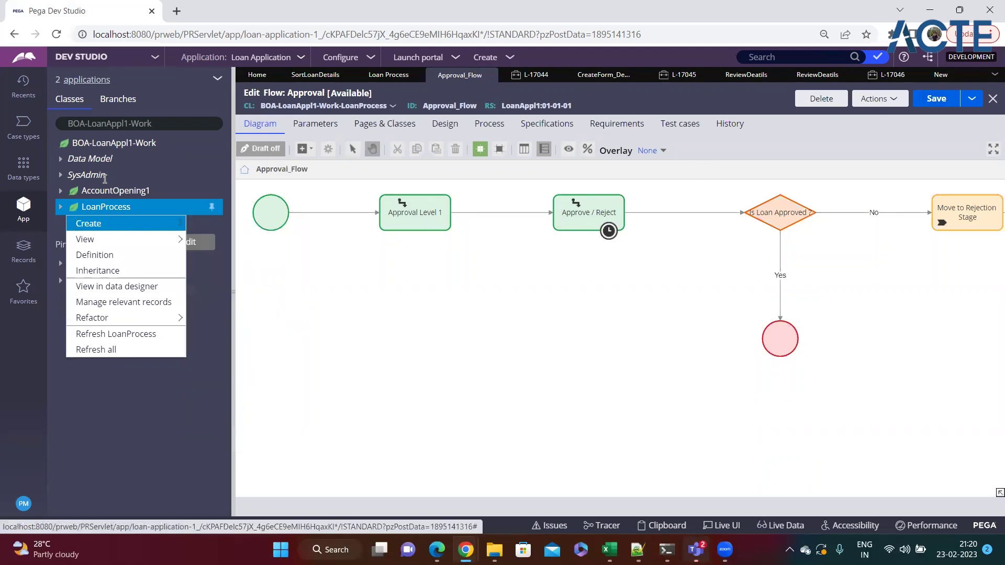
pyautogui.click(217, 79)
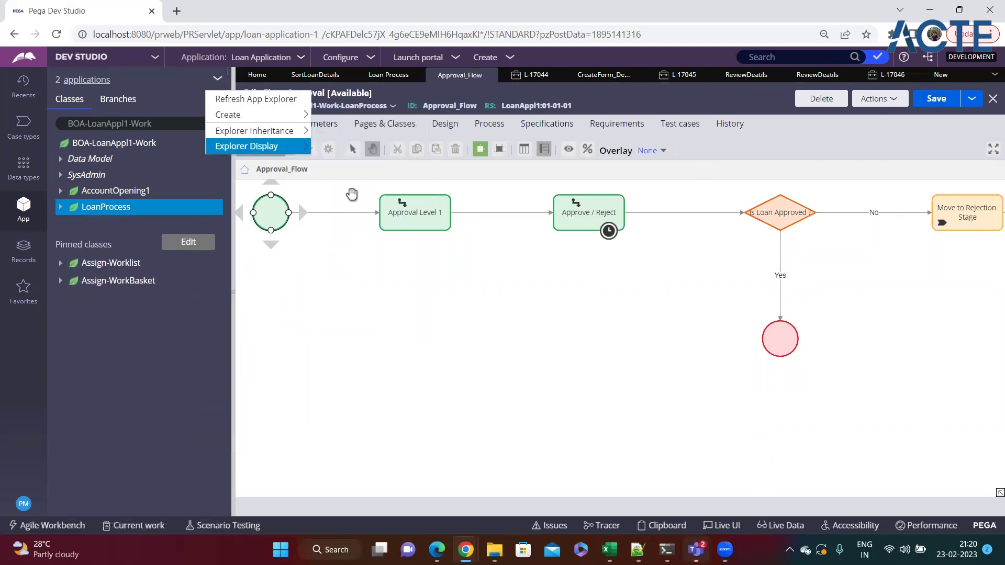
pyautogui.click(491, 126)
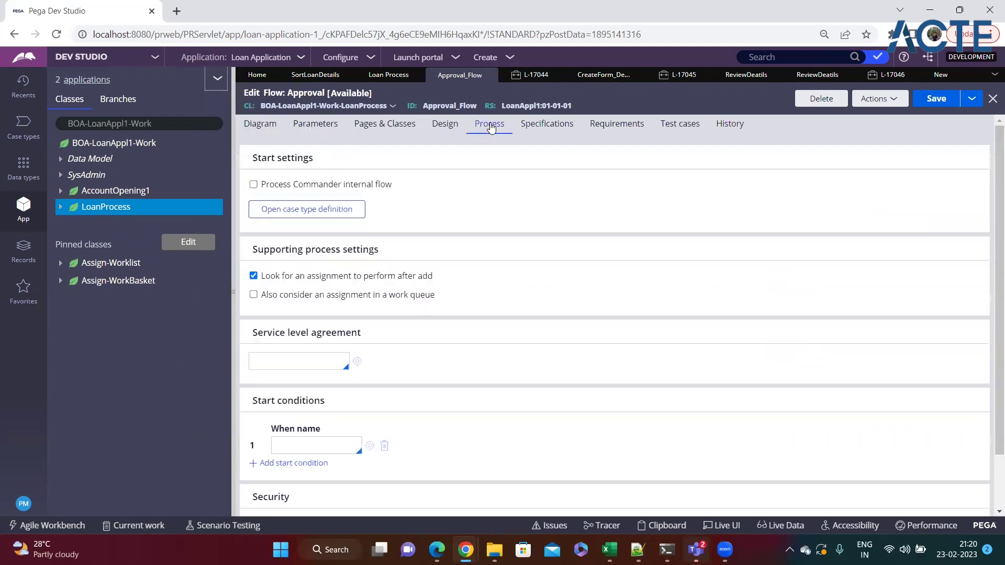
pyautogui.click(445, 124)
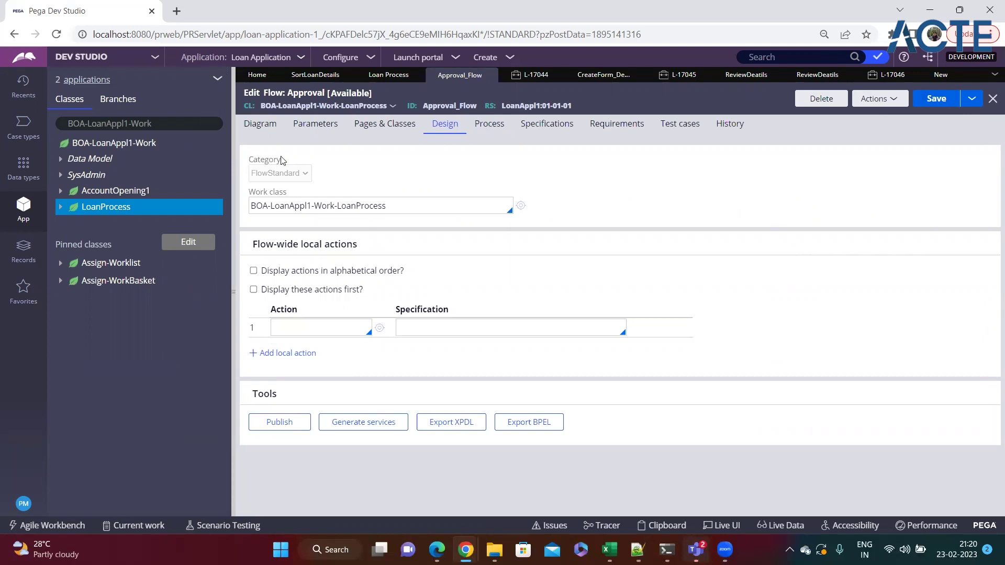
pyautogui.click(266, 131)
pyautogui.rightClick(440, 282)
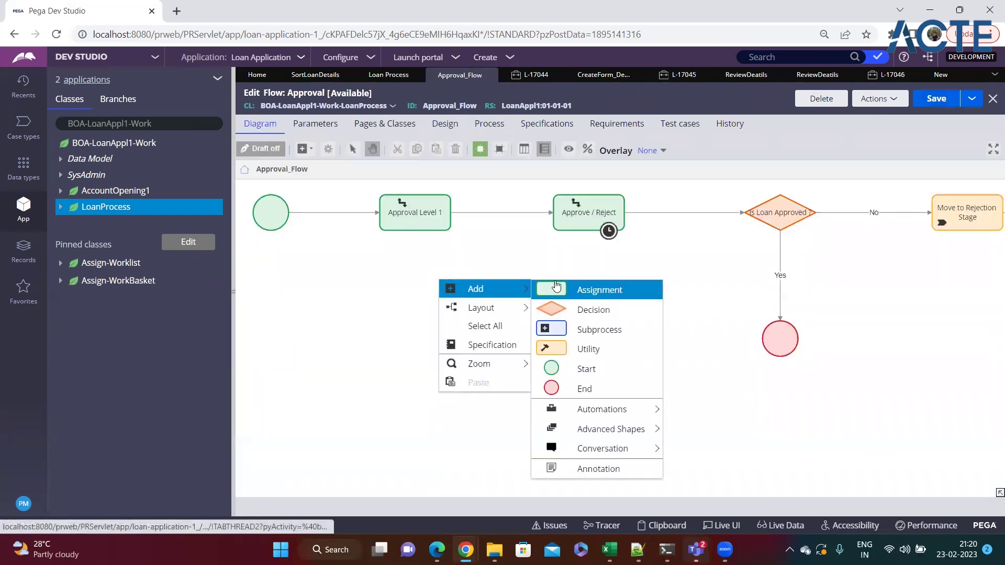
pyautogui.click(379, 302)
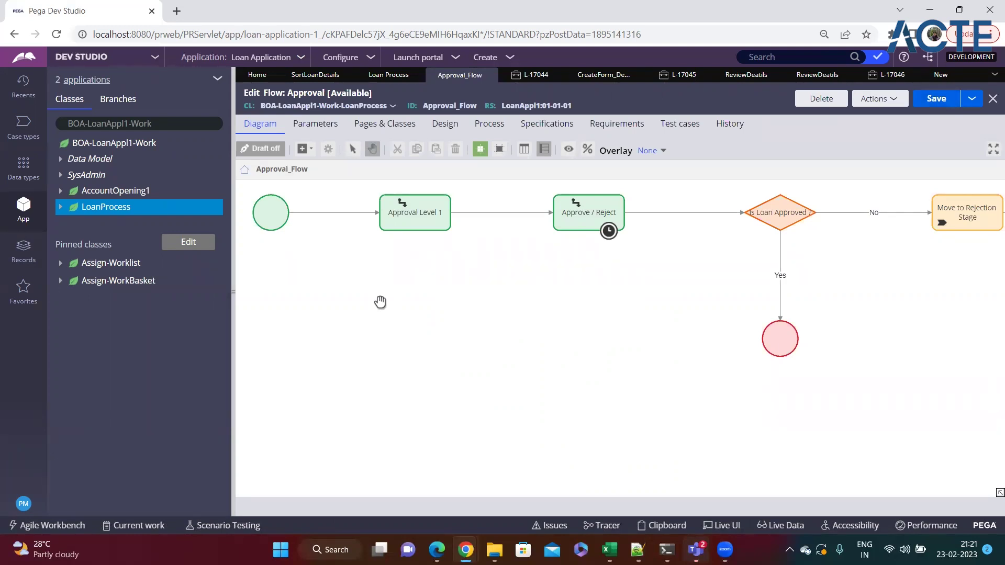
pyautogui.click(401, 226)
pyautogui.click(476, 292)
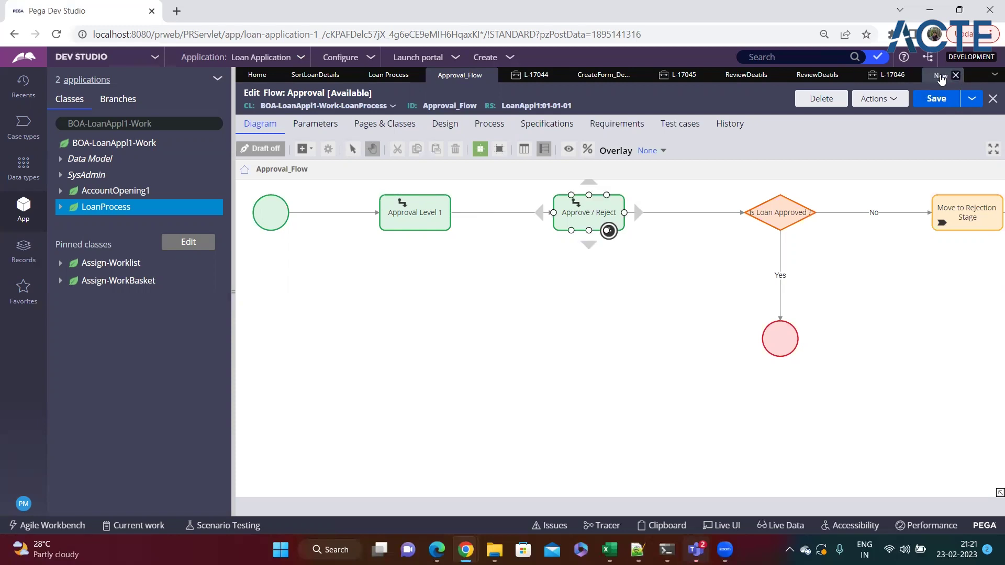
# Step: Switch to the Sample flow record and view its diagram's start shape
pyautogui.click(940, 74)
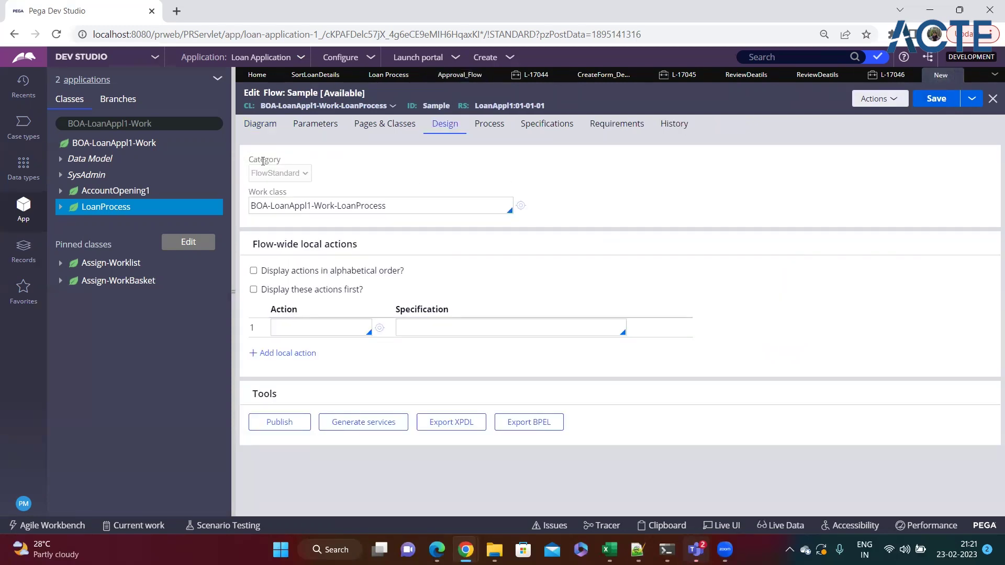
pyautogui.moveTo(248, 158); pyautogui.dragTo(295, 160)
pyautogui.click(266, 132)
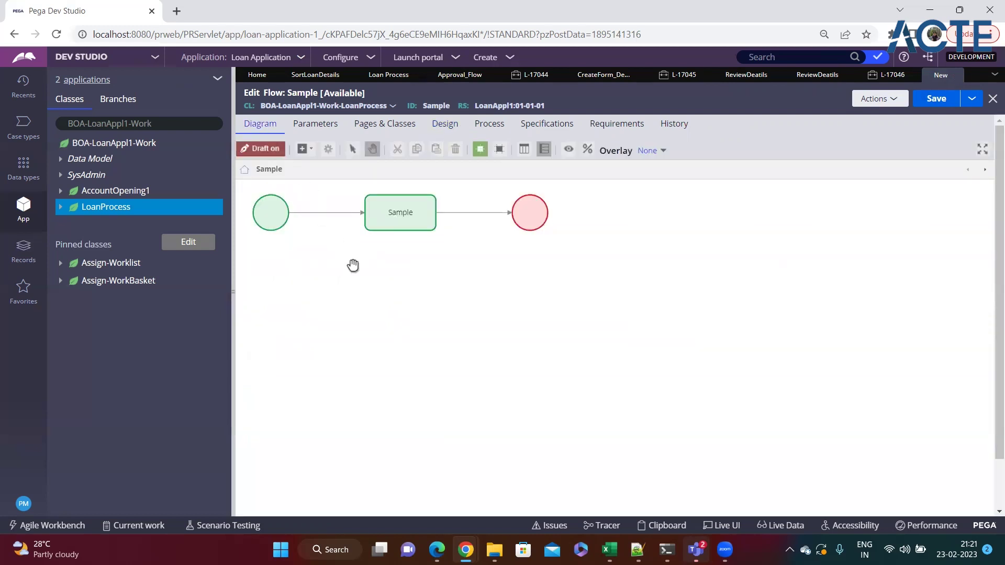
pyautogui.click(265, 197)
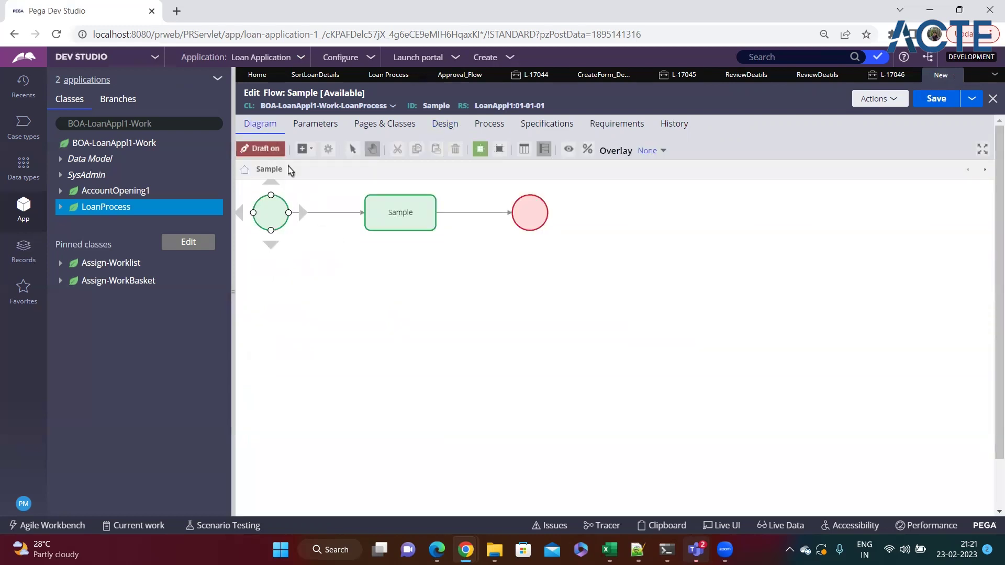
# Step: Start a new flow record for LoanProcess via Create > Process > Flow
pyautogui.click(95, 206)
pyautogui.rightClick(95, 206)
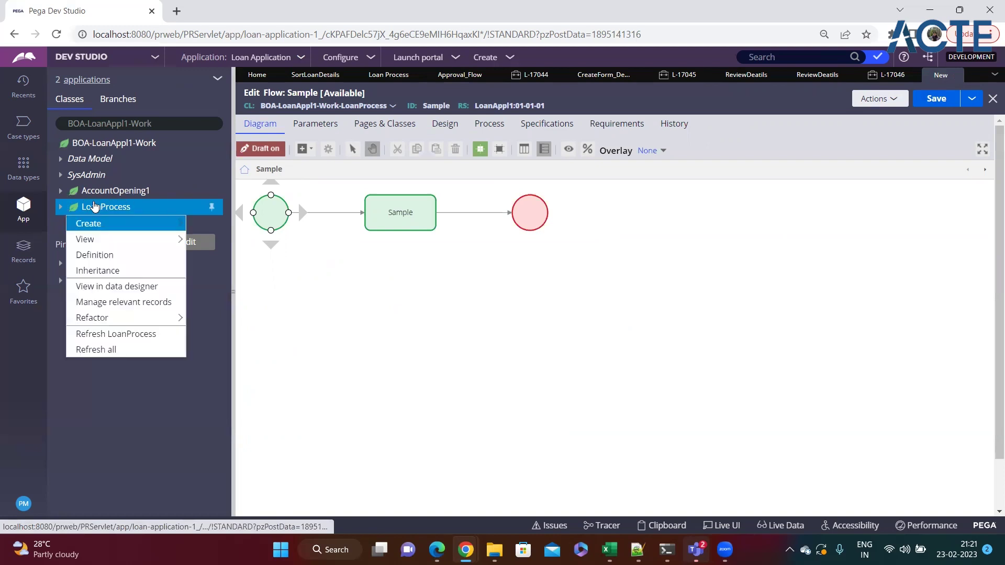
pyautogui.moveTo(99, 223)
pyautogui.moveTo(222, 353)
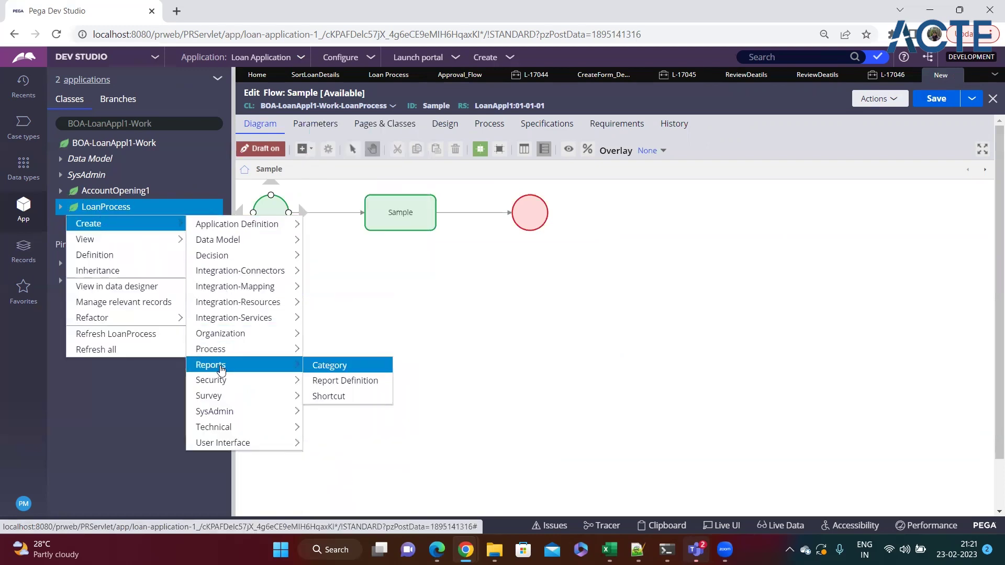
pyautogui.moveTo(134, 251)
pyautogui.moveTo(131, 224)
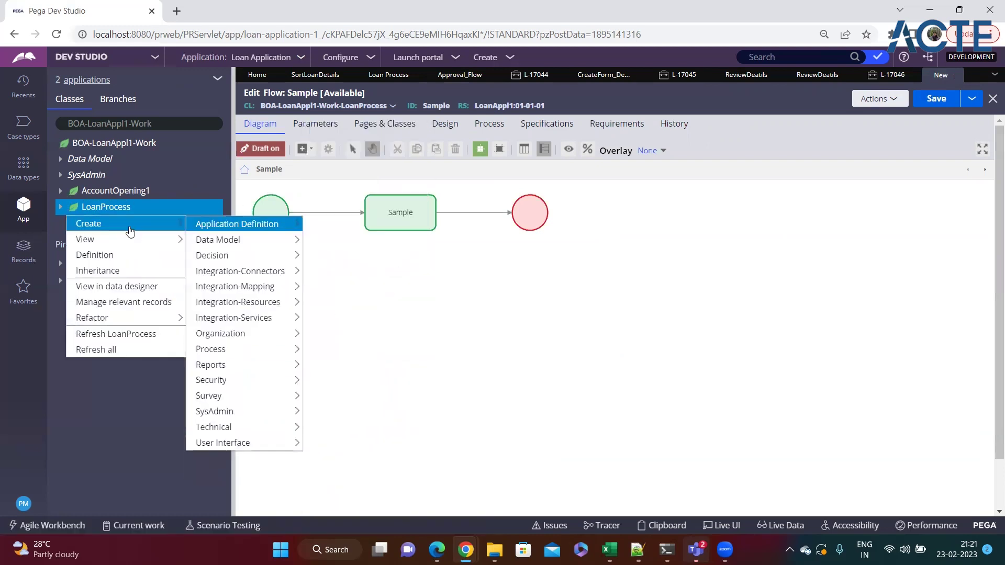
pyautogui.moveTo(222, 255)
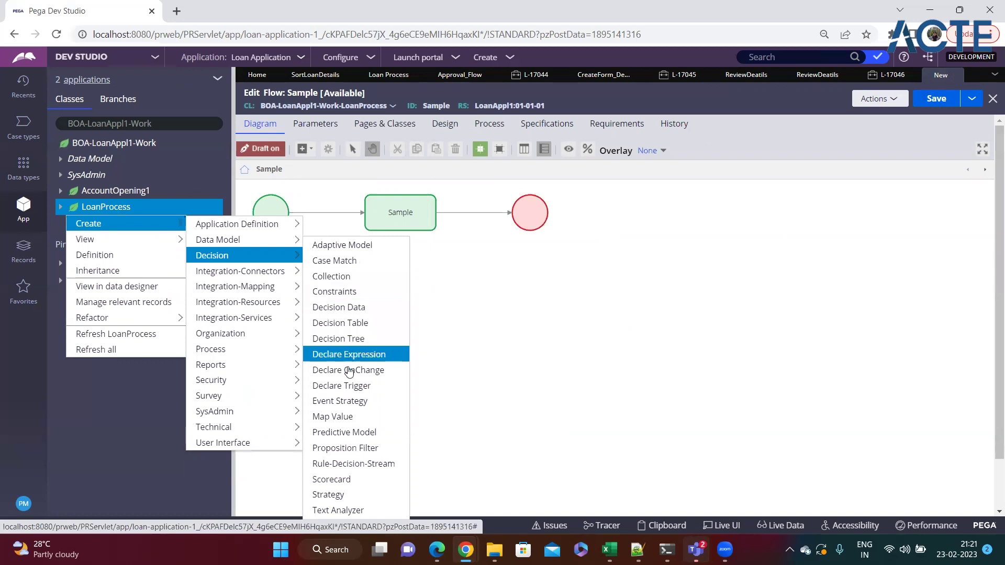
pyautogui.click(343, 340)
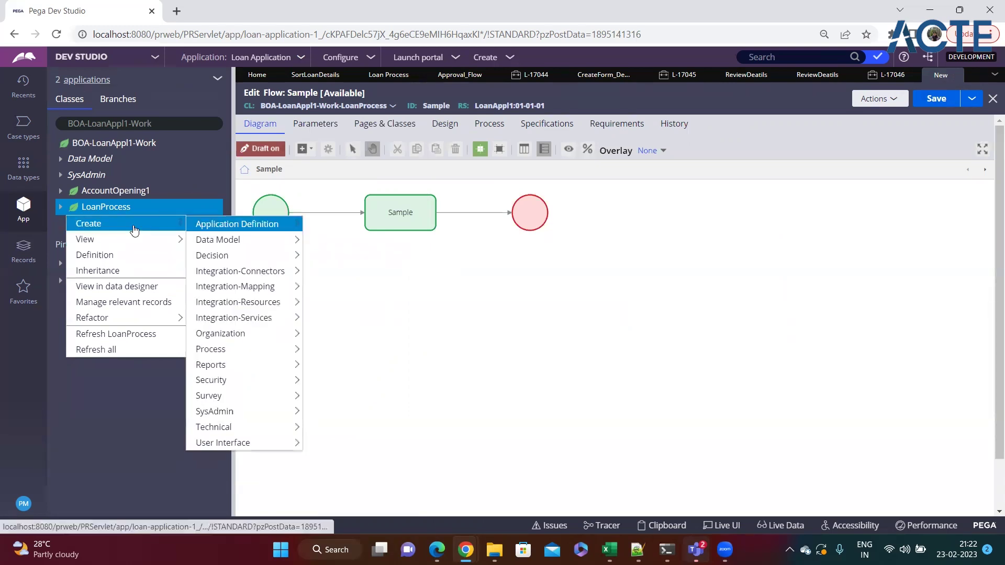
pyautogui.moveTo(231, 225)
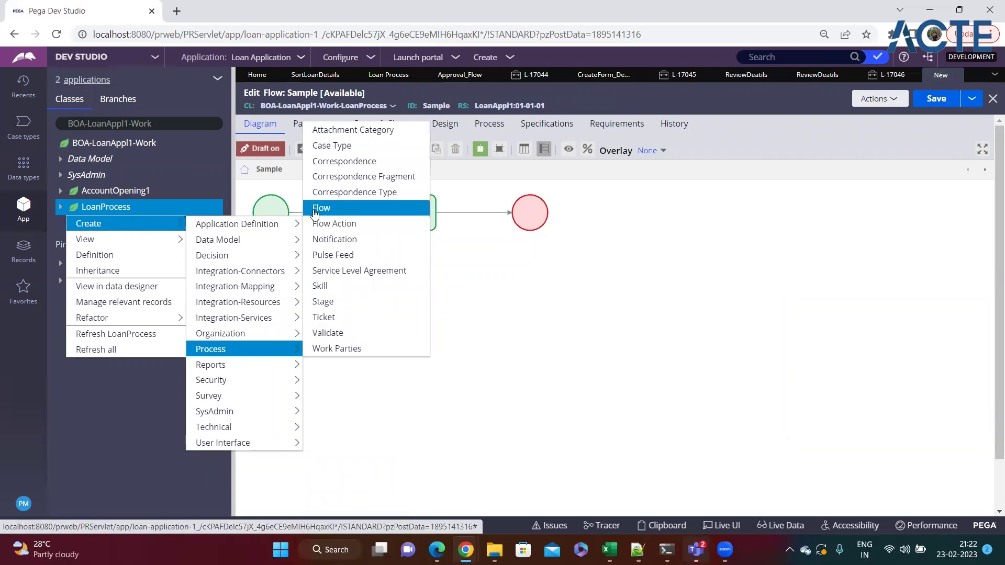
pyautogui.click(333, 211)
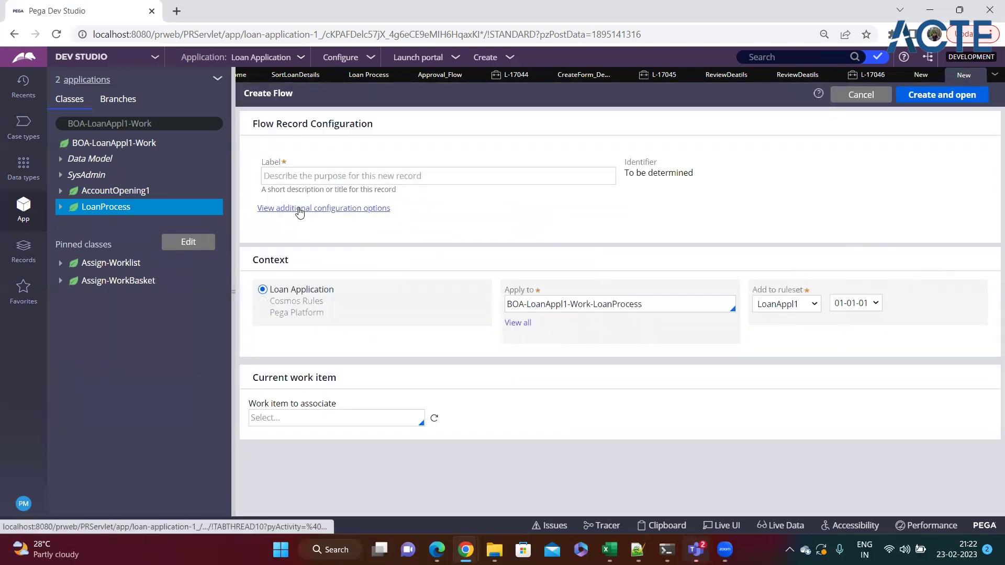
# Step: Create screen flow 'tesvxvcv bcb' from the standard screen-flow template and view its Design tab
pyautogui.click(393, 176)
pyautogui.write('te')
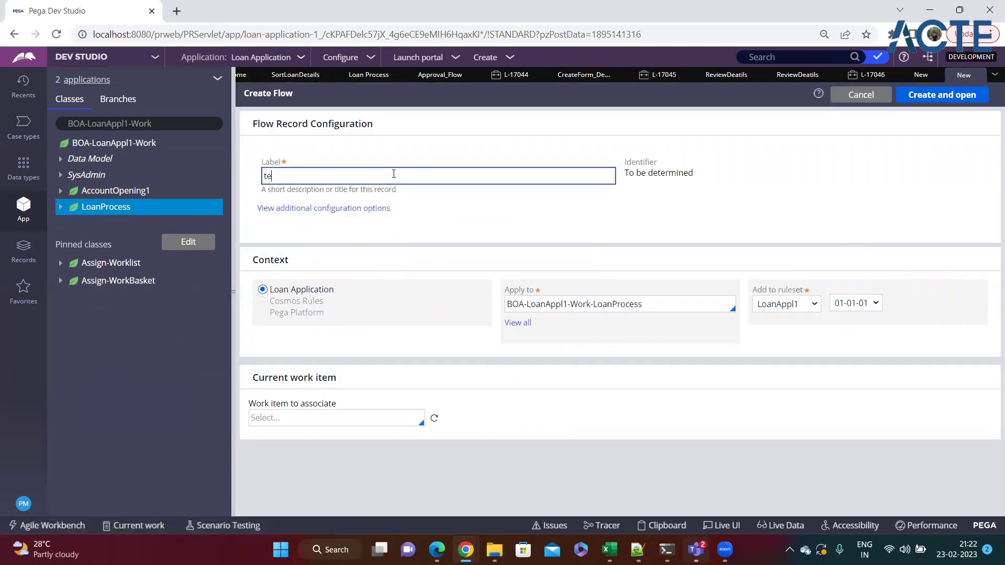
pyautogui.write('svxvcv bcb')
pyautogui.click(337, 210)
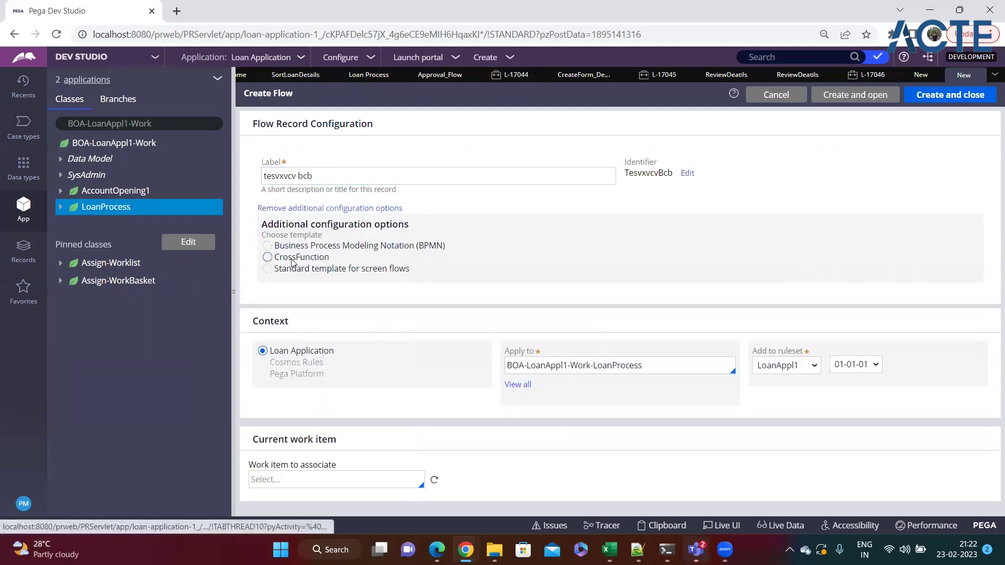
pyautogui.click(268, 268)
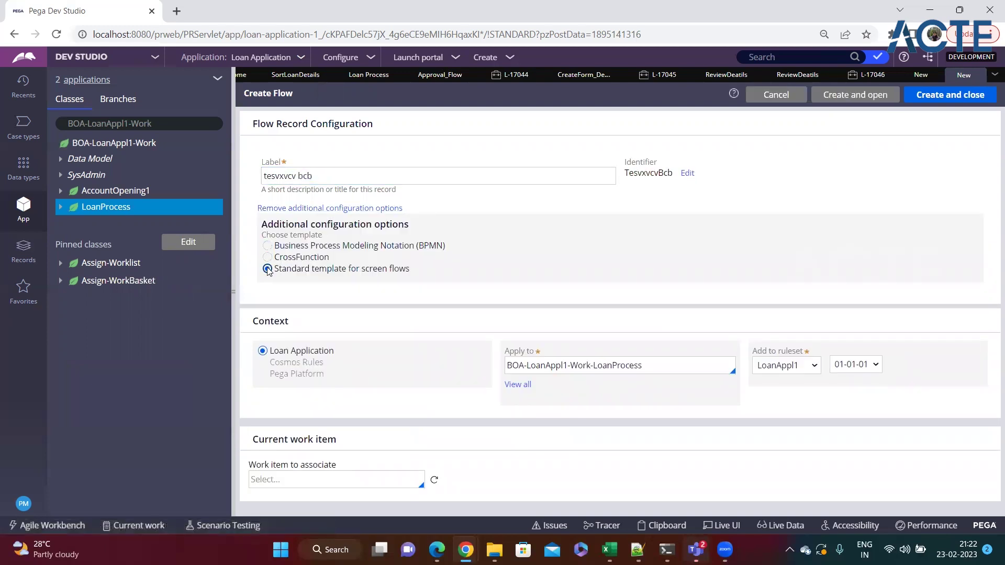
pyautogui.click(854, 95)
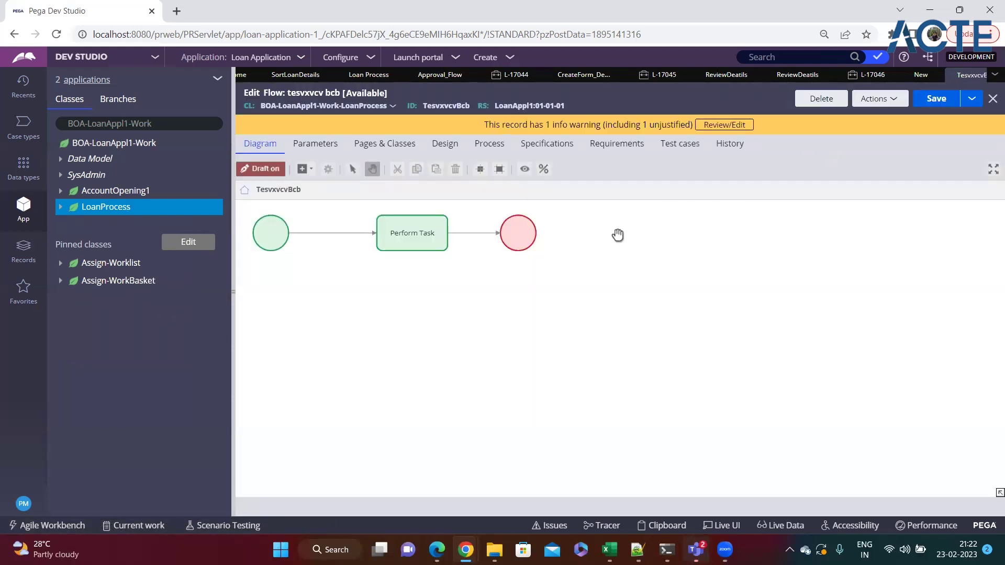
pyautogui.click(445, 145)
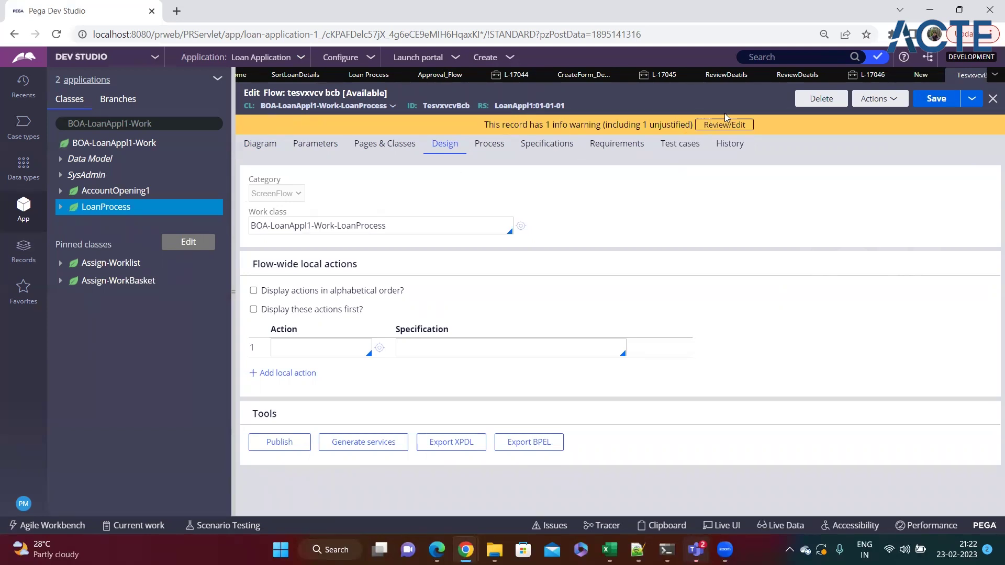
# Step: Delete the test flow with reason 'nr' and close all open record tabs
pyautogui.click(799, 100)
pyautogui.write('nr')
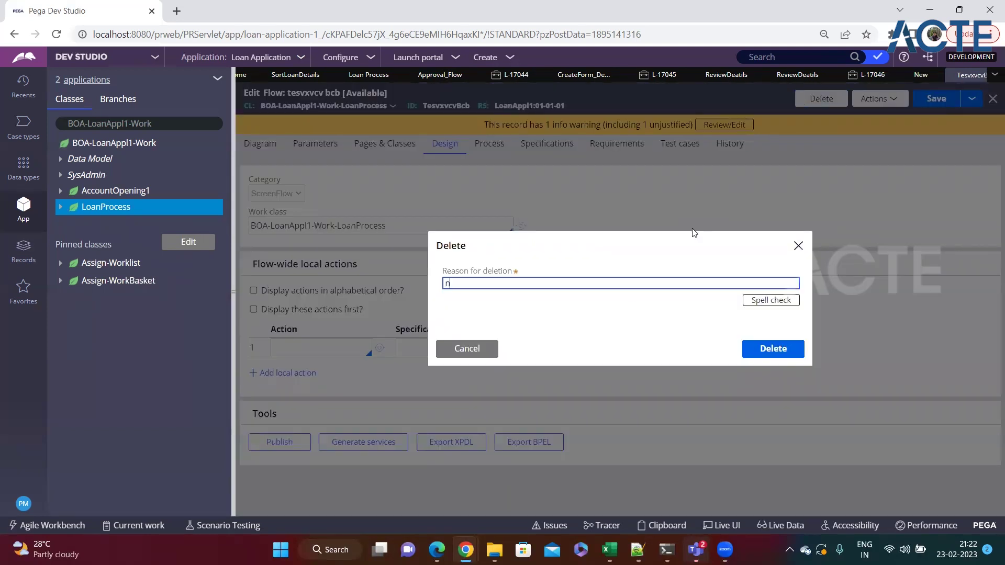
pyautogui.click(748, 349)
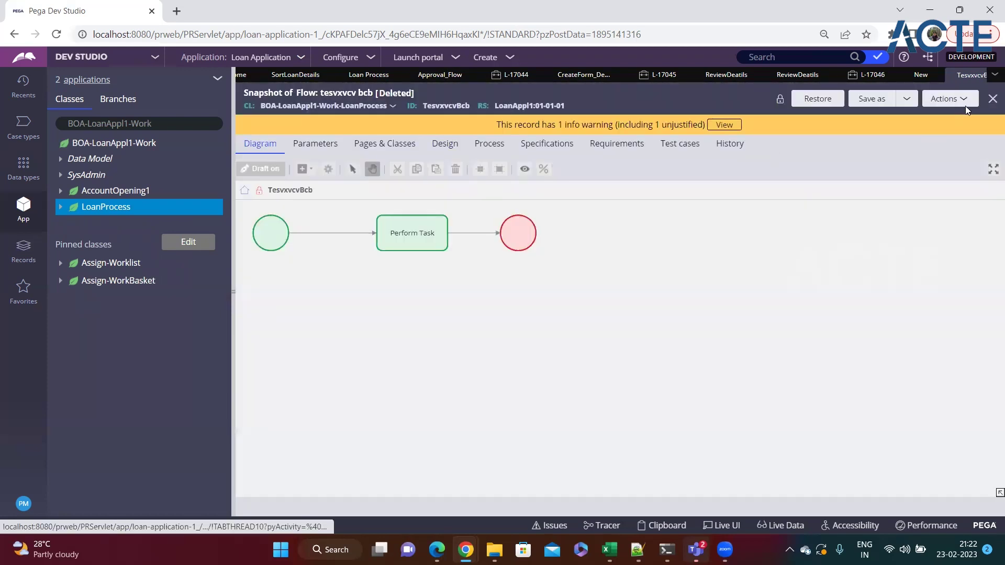
pyautogui.click(994, 74)
pyautogui.click(945, 267)
pyautogui.click(617, 135)
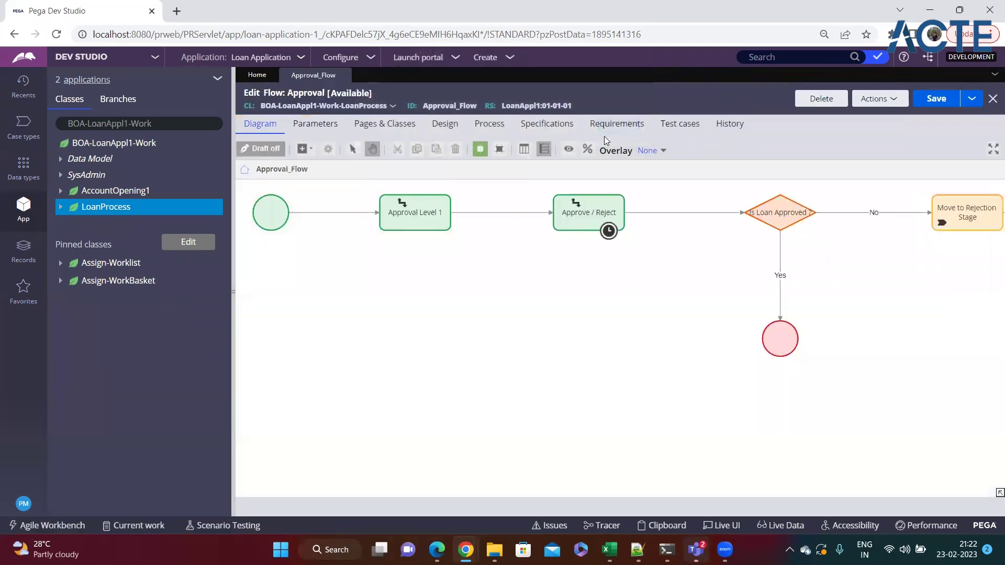
# Step: Collapse the class explorer, then zoom and pan so the Approval flow fills the editor
pyautogui.click(234, 296)
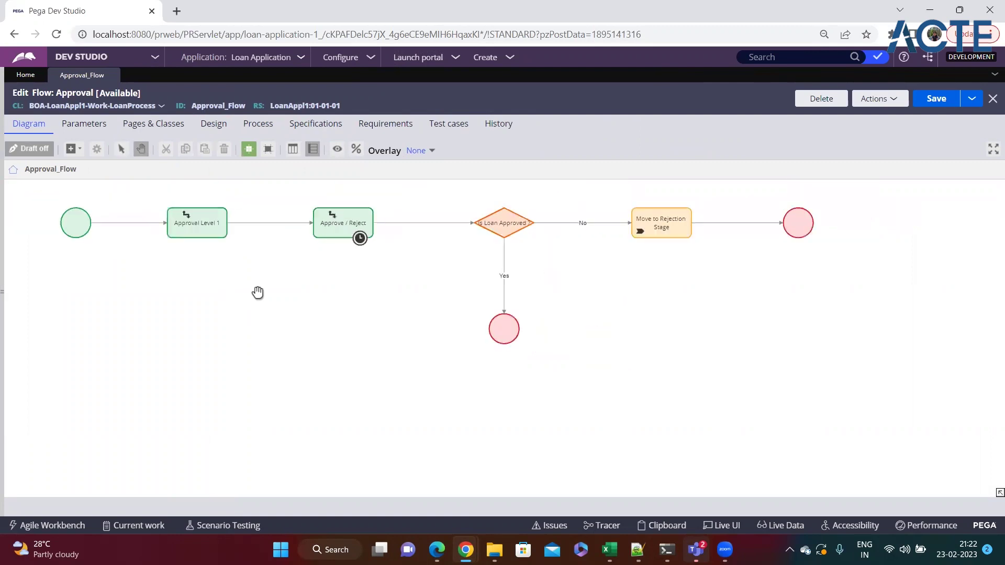
pyautogui.scroll(1, 257, 292)
pyautogui.moveTo(258, 292); pyautogui.dragTo(246, 314)
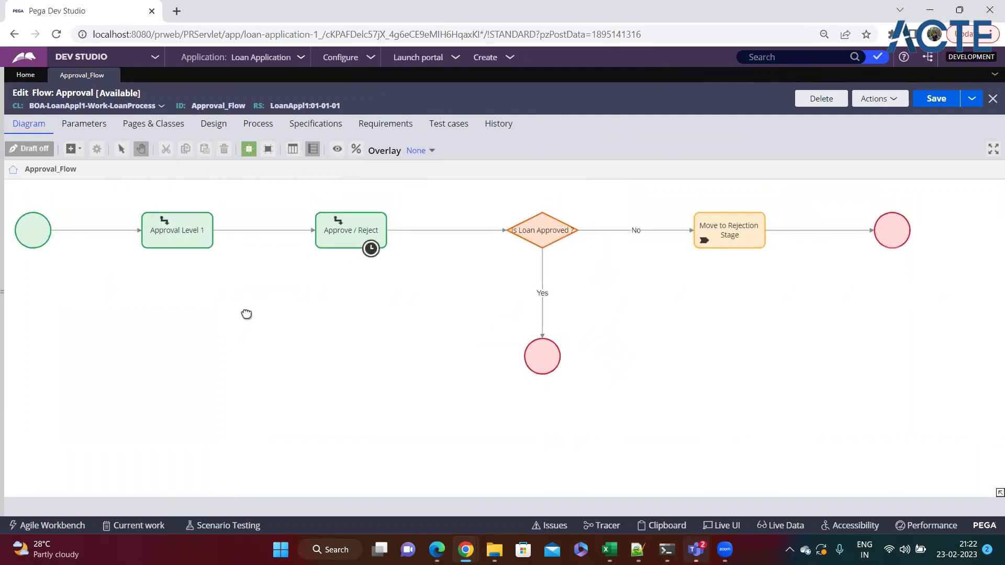
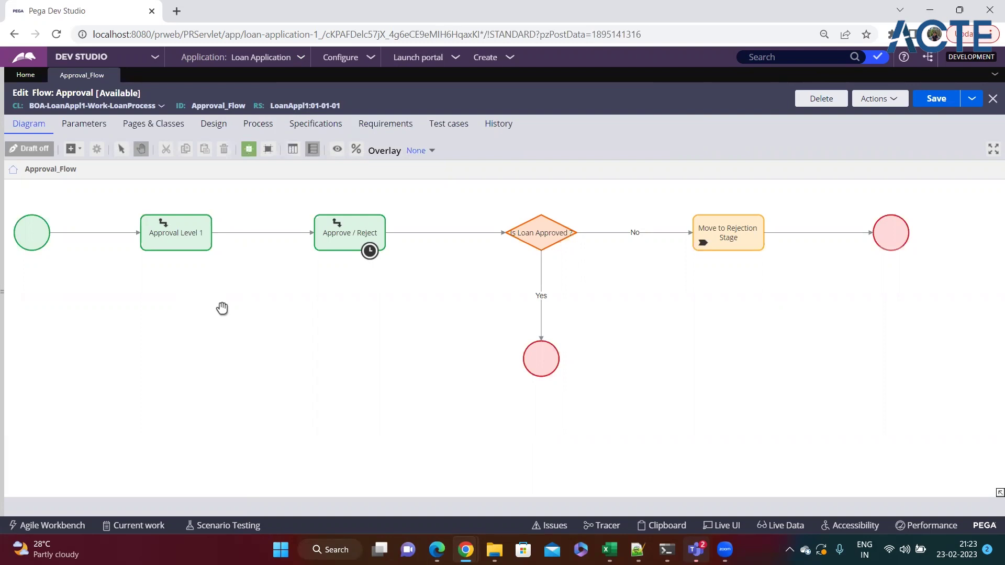
# Step: Look over the Approval Level 1 and Approve / Reject shapes, then switch to the Notepad++ notes
pyautogui.click(184, 232)
pyautogui.click(330, 243)
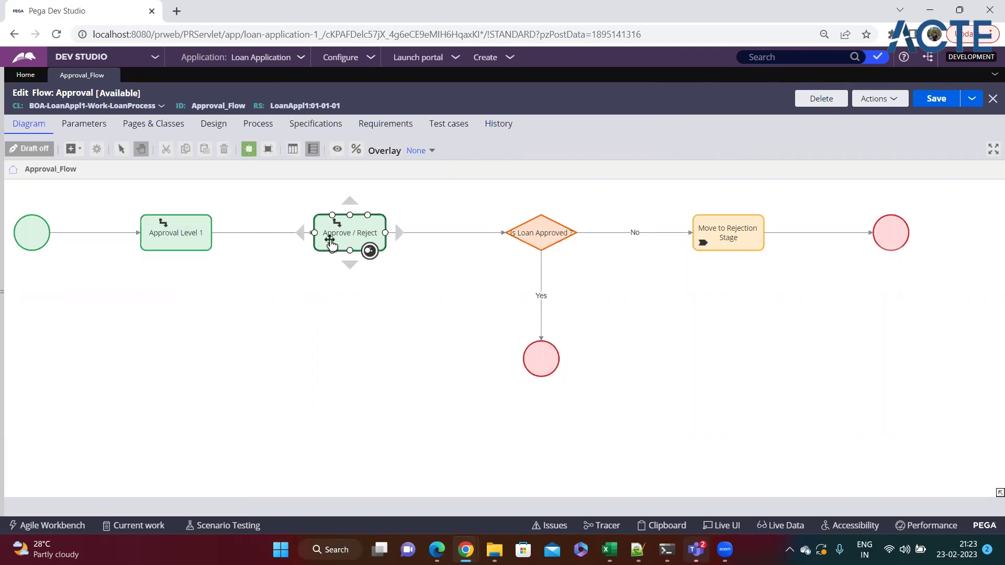
pyautogui.click(191, 240)
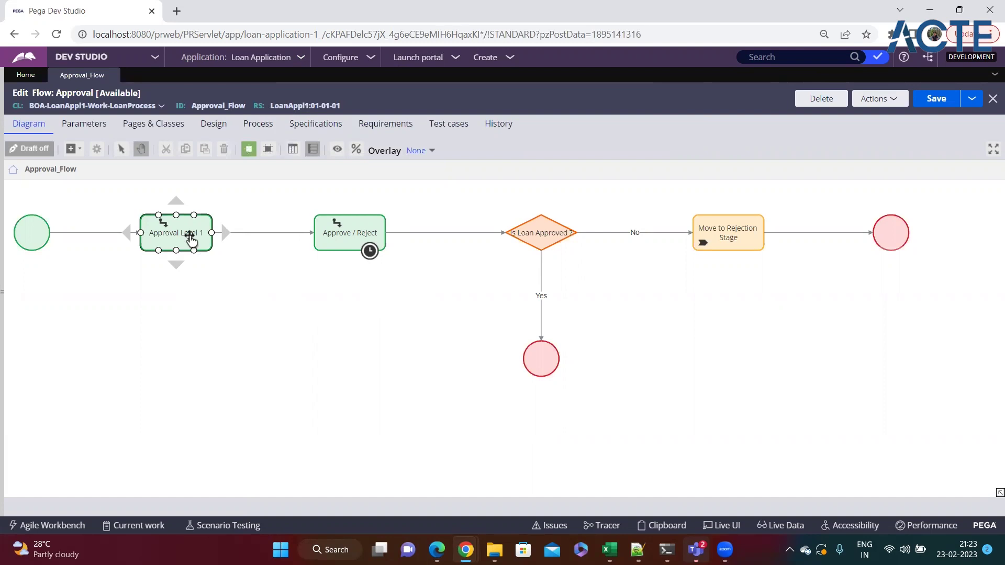
pyautogui.click(208, 268)
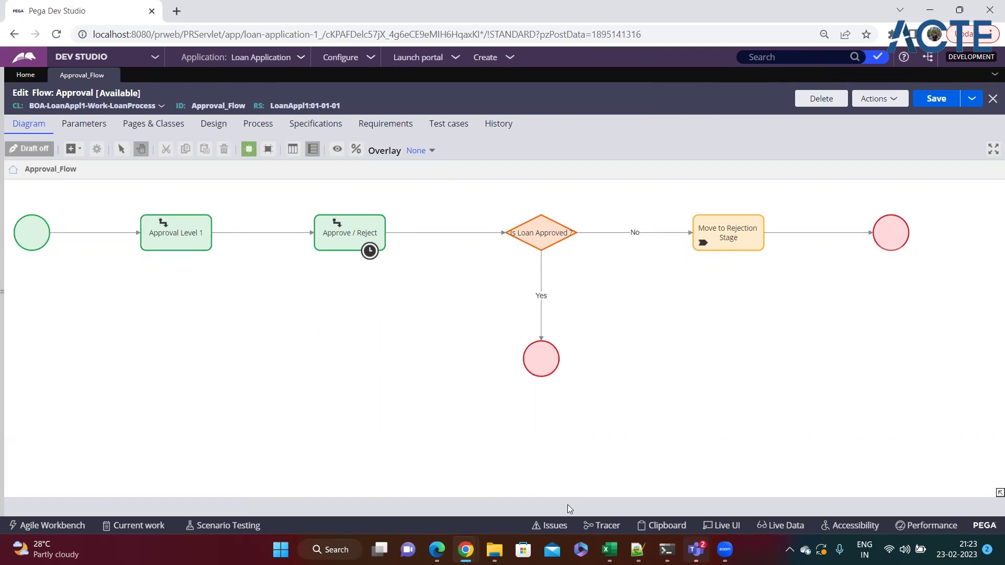
pyautogui.click(637, 549)
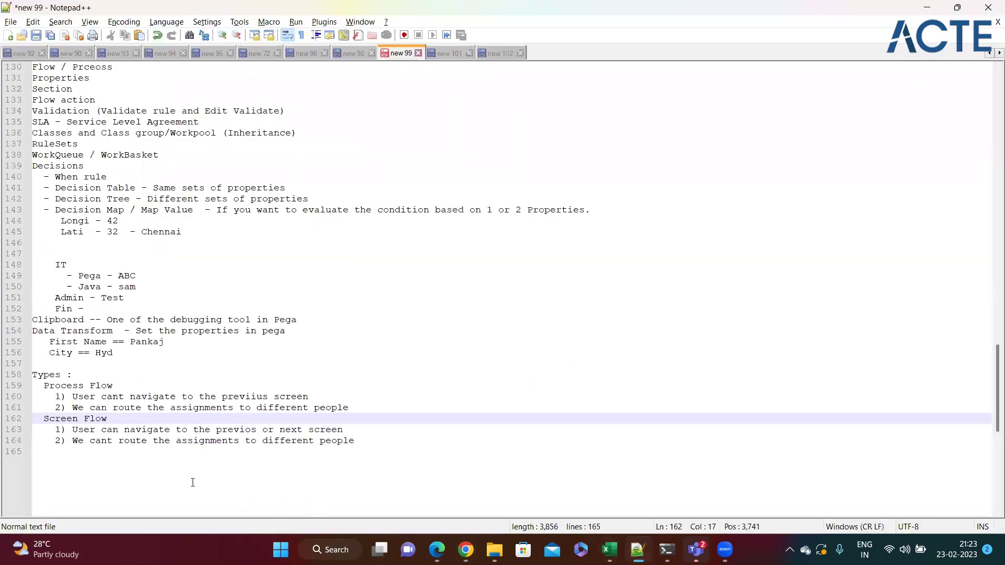
# Step: Start Process Flow point 3 on a new line: '3) We can have multiple'
pyautogui.click(367, 411)
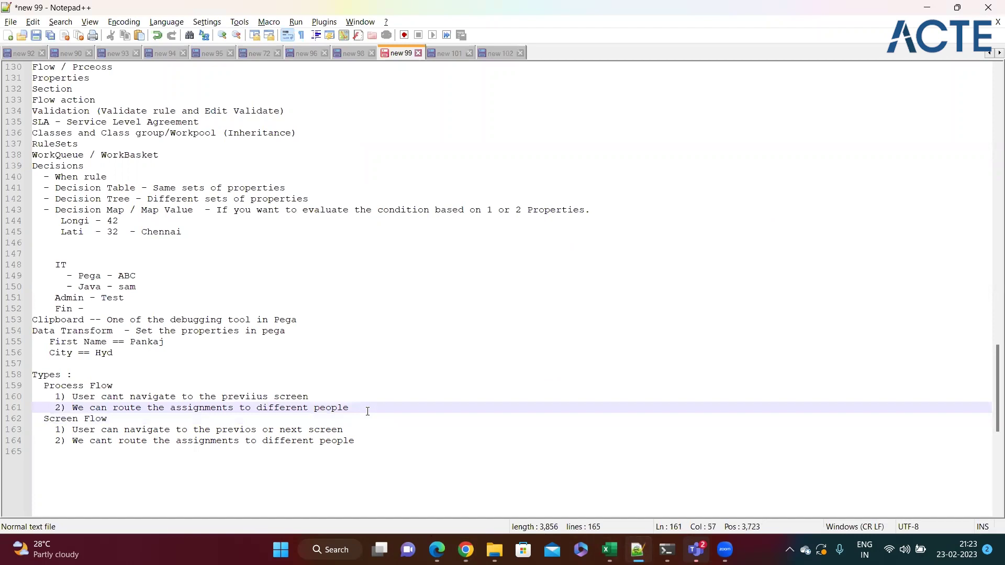
pyautogui.press('Return')
pyautogui.write('3)')
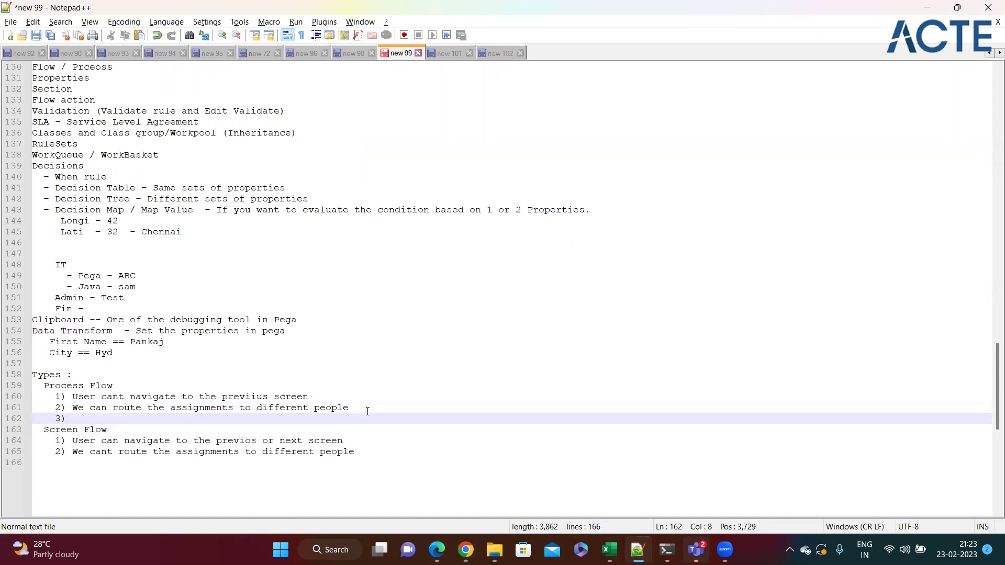
pyautogui.hotkey('alt', 'Tab')
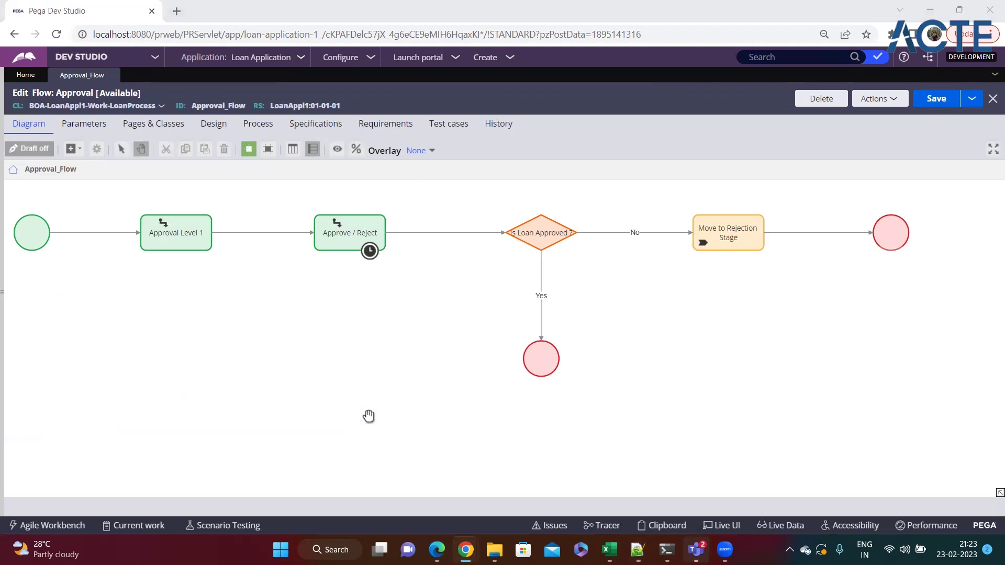
pyautogui.hotkey('alt', 'Tab')
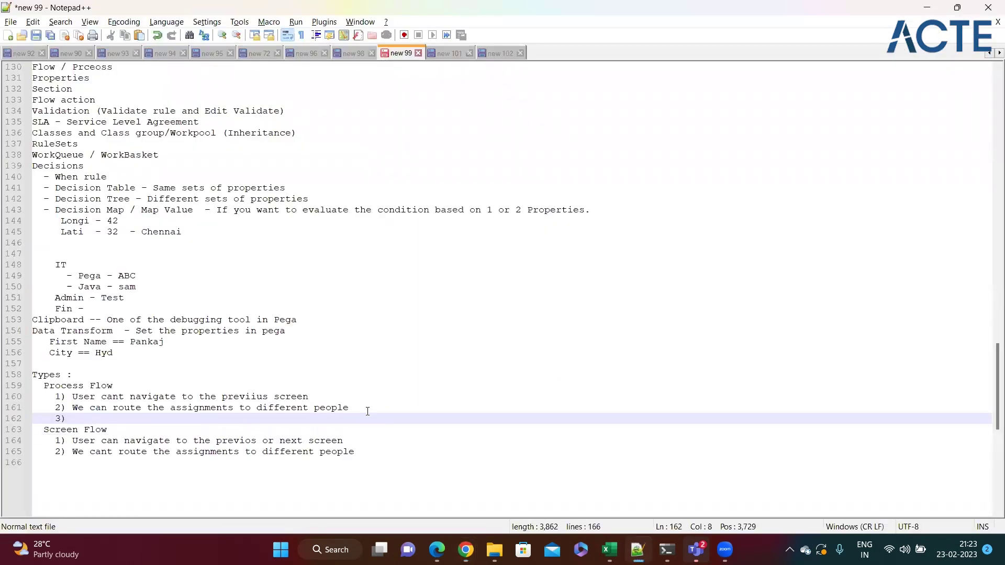
pyautogui.write('We can have ')
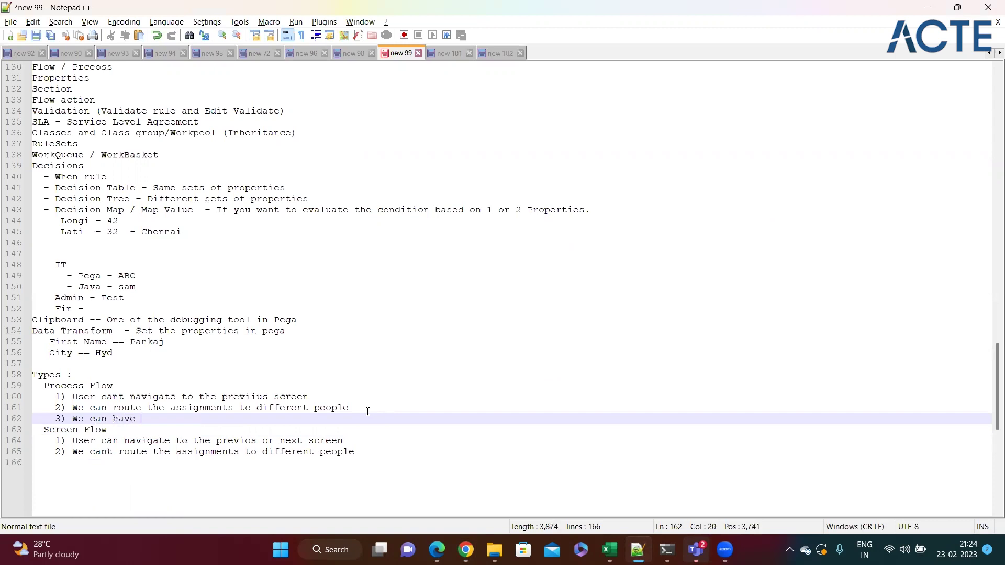
pyautogui.write('mu')
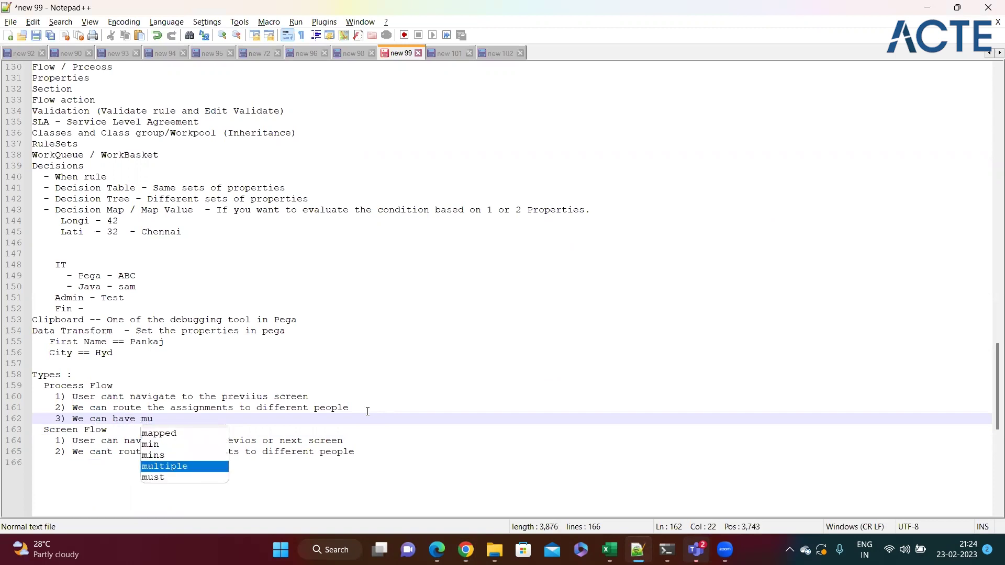
pyautogui.press('Return')
# Step: Finish point 3: flow actions are specified in the connector of the assignment shape; select it
pyautogui.write('flow action in one ')
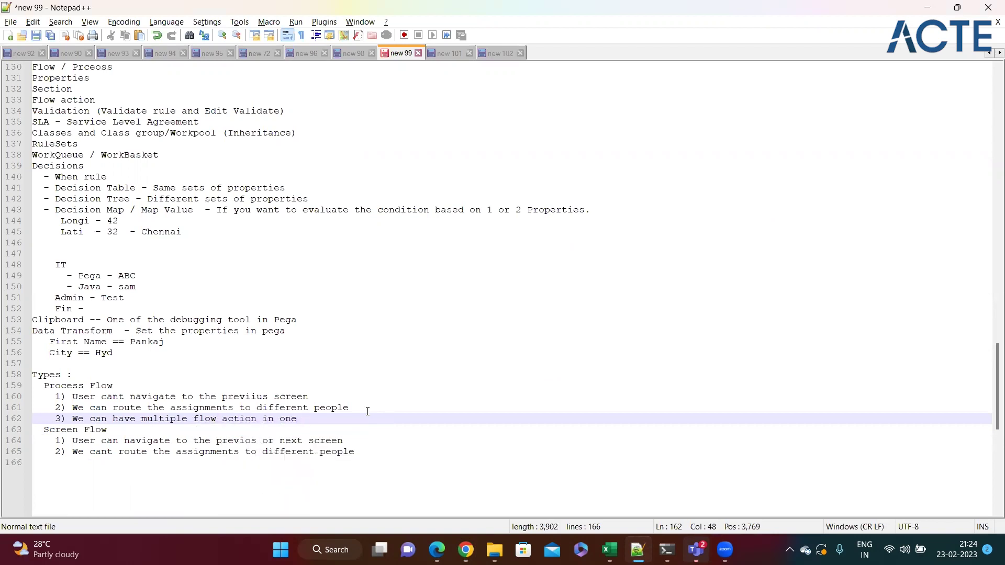
pyautogui.write('assignment and also we speic')
pyautogui.press('BackSpace')
pyautogui.press('BackSpace')
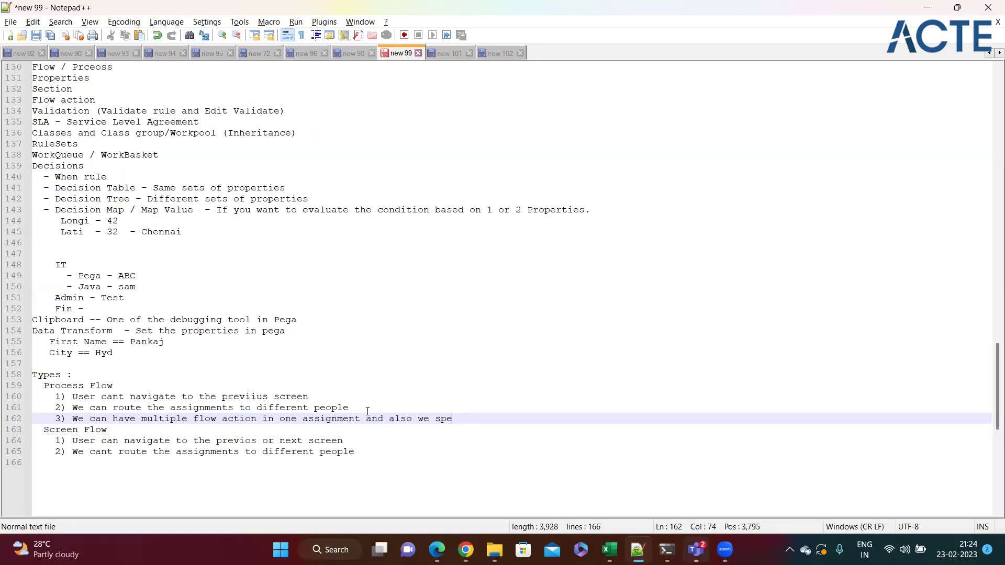
pyautogui.write('fy the flow action ')
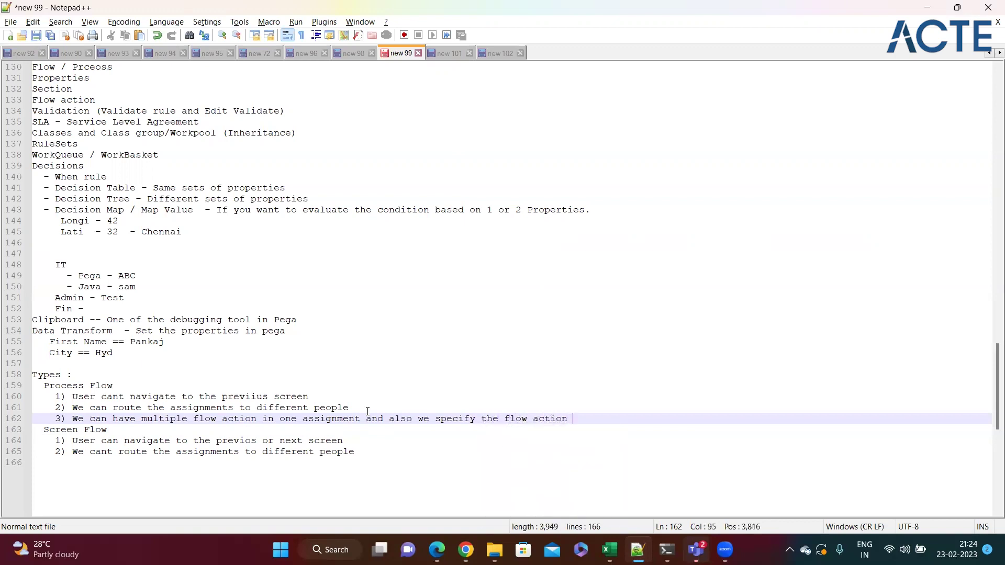
pyautogui.write('in the connec')
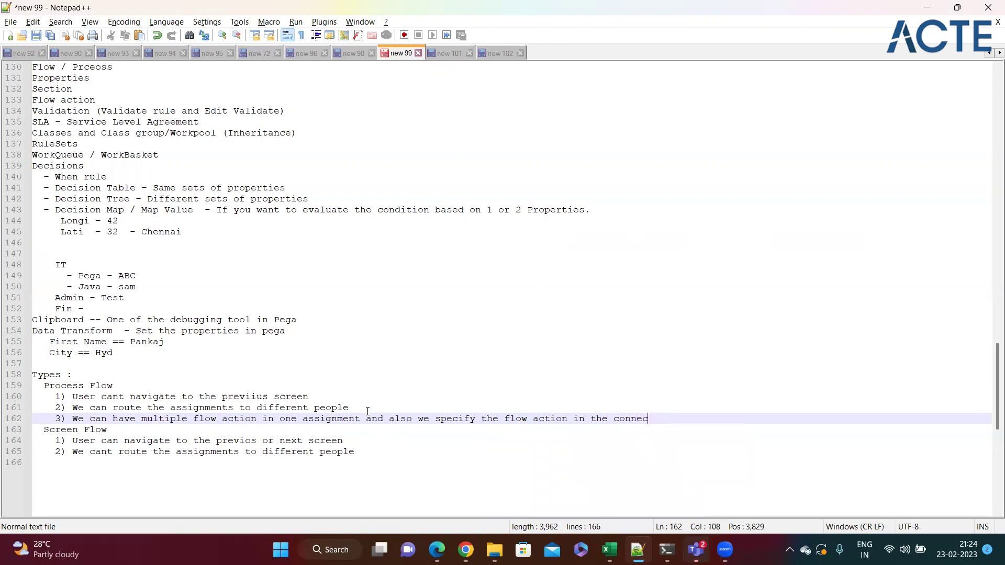
pyautogui.write('ter of the ')
pyautogui.write('flo')
pyautogui.press('BackSpace')
pyautogui.press('BackSpace')
pyautogui.press('BackSpace')
pyautogui.write('assignment ')
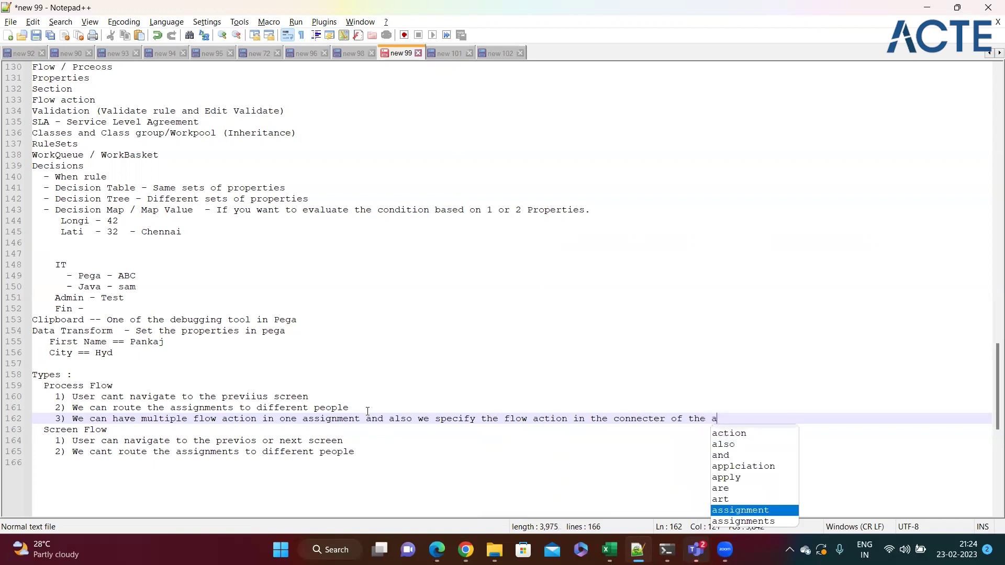
pyautogui.write('shaoe')
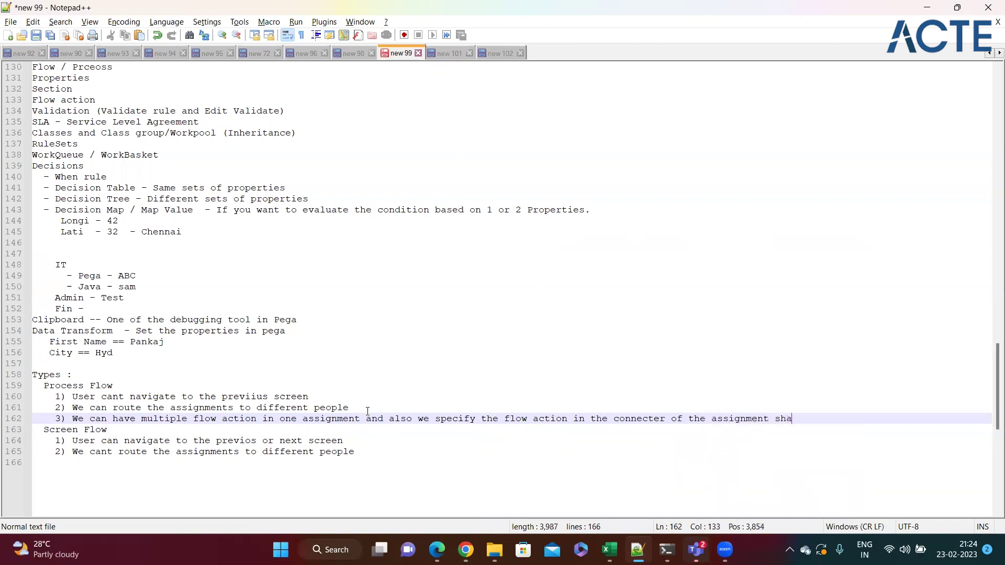
pyautogui.press('BackSpace')
pyautogui.press('BackSpace')
pyautogui.write('pe')
pyautogui.moveTo(827, 421); pyautogui.dragTo(58, 419)
pyautogui.hotkey('ctrl', 'c')
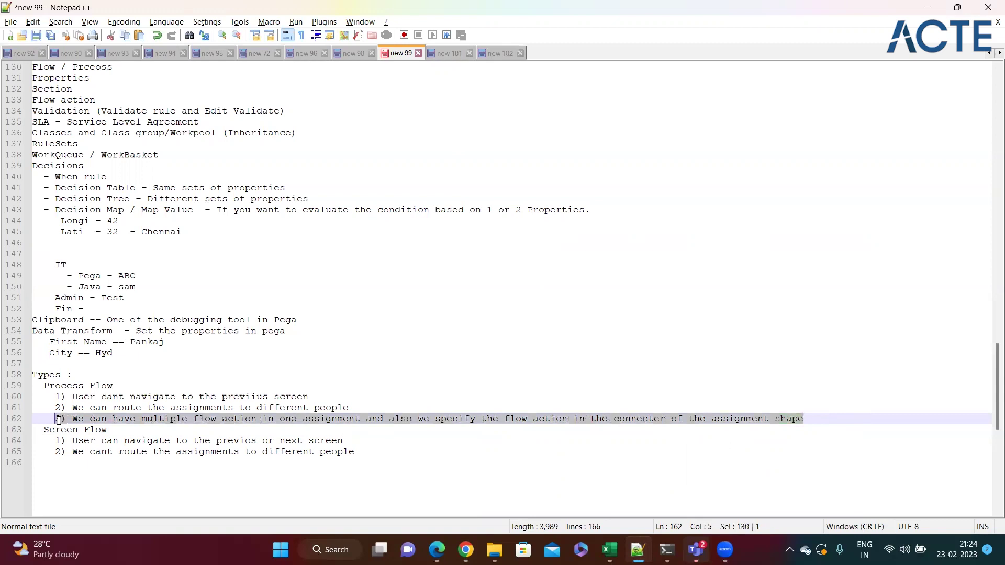
# Step: Paste the copied point as Screen Flow point 3, changing 'can' to 'cant'
pyautogui.click(377, 457)
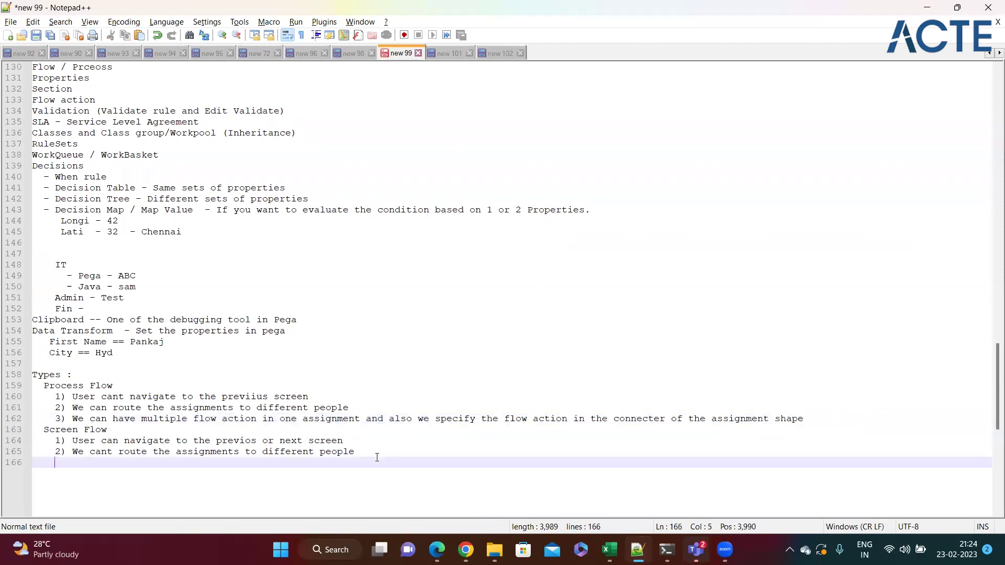
pyautogui.write('3)')
pyautogui.hotkey('ctrl', 'v')
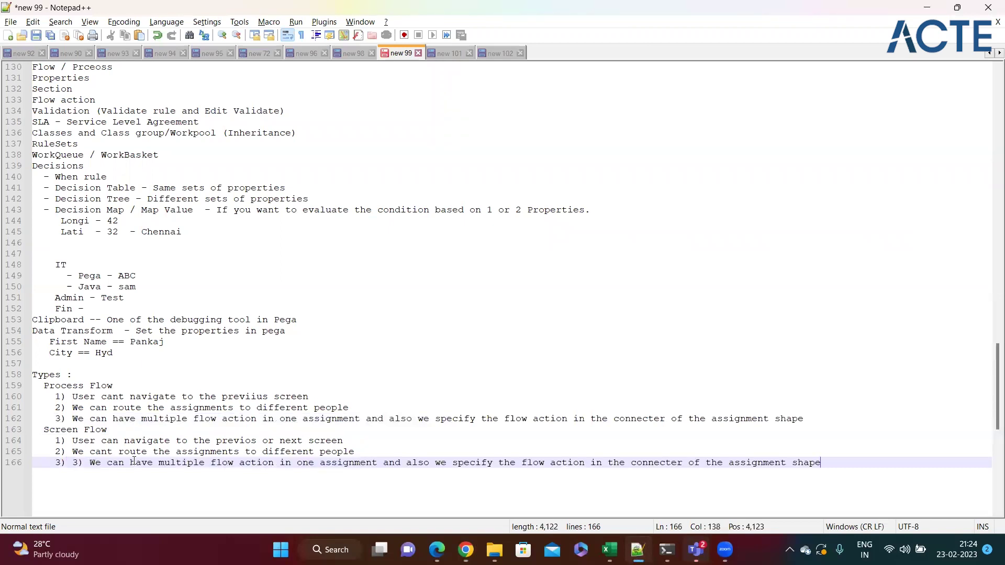
pyautogui.click(89, 461)
pyautogui.press('BackSpace')
pyautogui.press('BackSpace')
pyautogui.press('BackSpace')
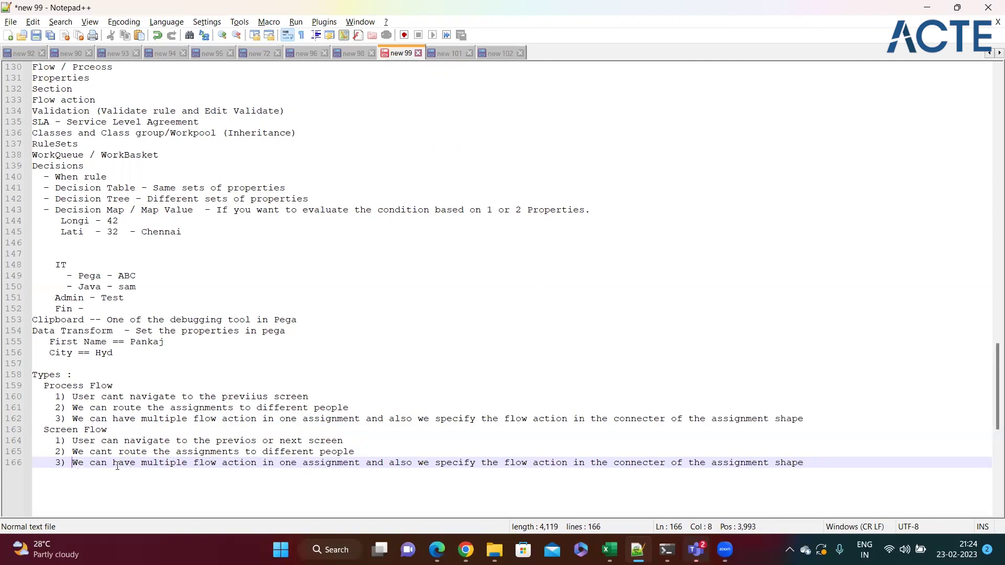
pyautogui.click(115, 462)
pyautogui.press('Left')
pyautogui.write('t')
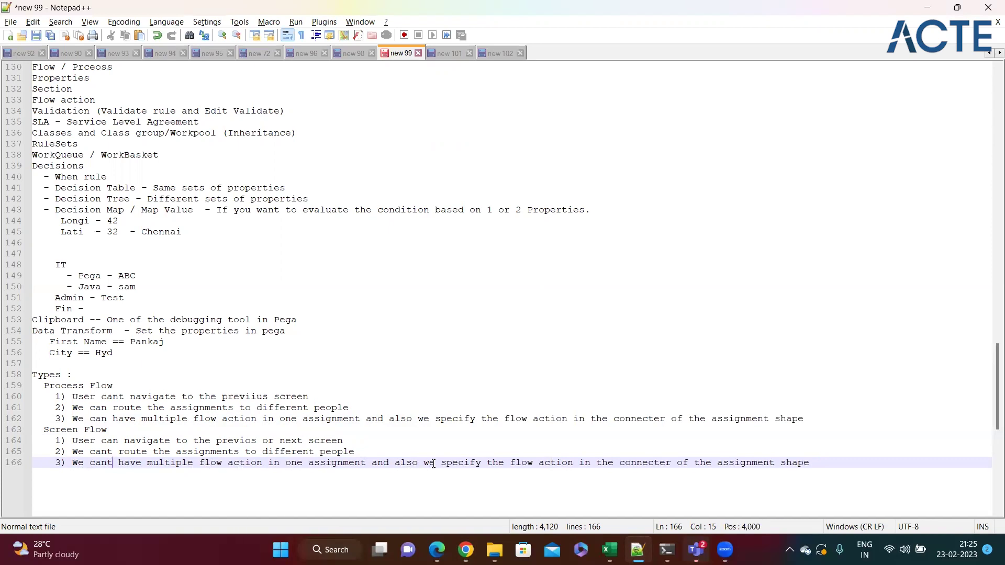
# Step: Reword the pasted point so the flow action is specified inside the assignment
pyautogui.click(595, 461)
pyautogui.press('Delete')
pyautogui.press('Delete')
pyautogui.press('Delete')
pyautogui.press('Delete')
pyautogui.press('Delete')
pyautogui.press('Delete')
pyautogui.press('Delete')
pyautogui.press('Delete')
pyautogui.press('Delete')
pyautogui.press('Delete')
pyautogui.press('Delete')
pyautogui.press('Delete')
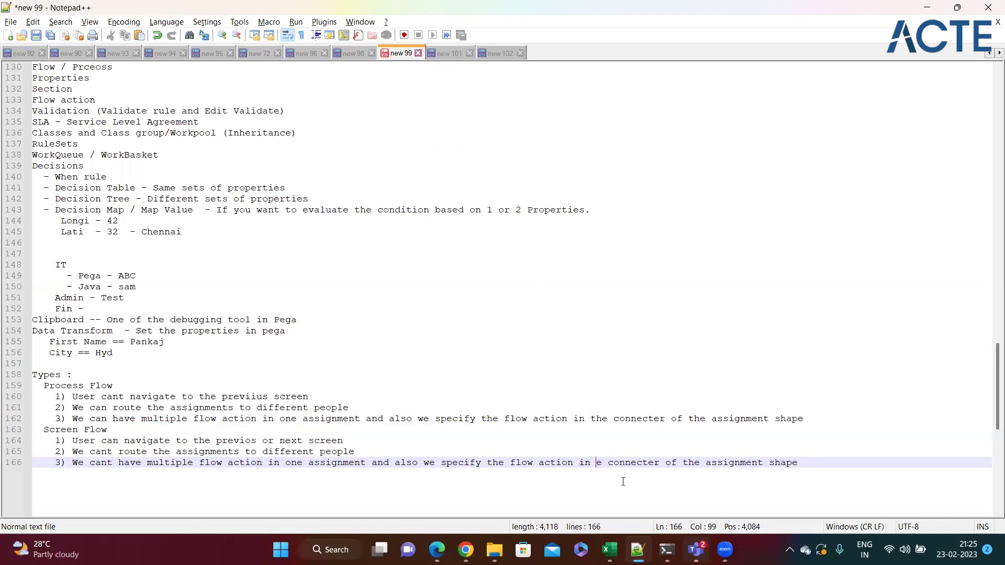
pyautogui.press('Delete')
pyautogui.press('Delete')
pyautogui.press('Delete')
pyautogui.press('Delete')
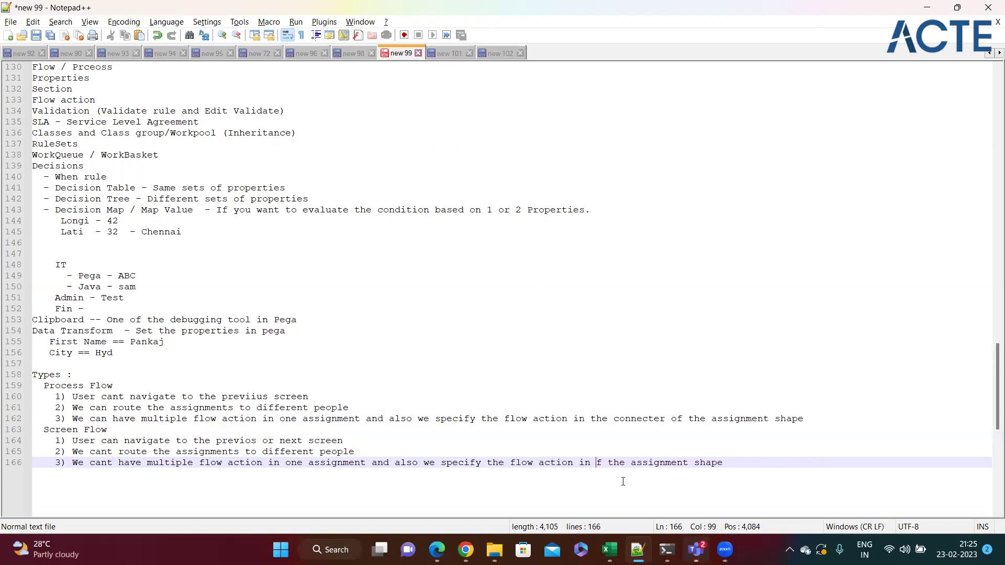
pyautogui.press('BackSpace')
pyautogui.write('side')
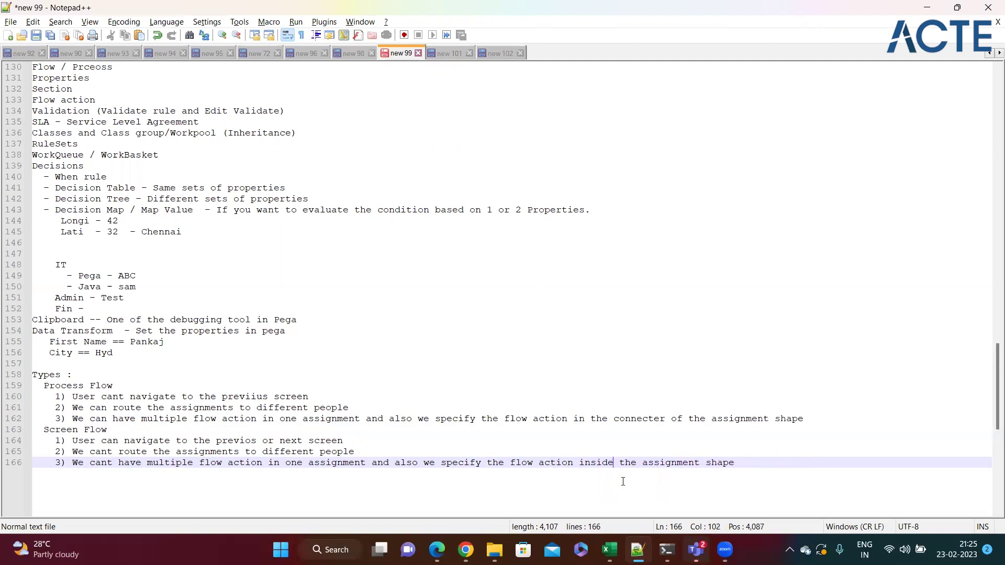
# Step: Review the three Process and Screen Flow points, then return to Pega Dev Studio
pyautogui.click(659, 439)
pyautogui.hotkey('alt', 'Tab')
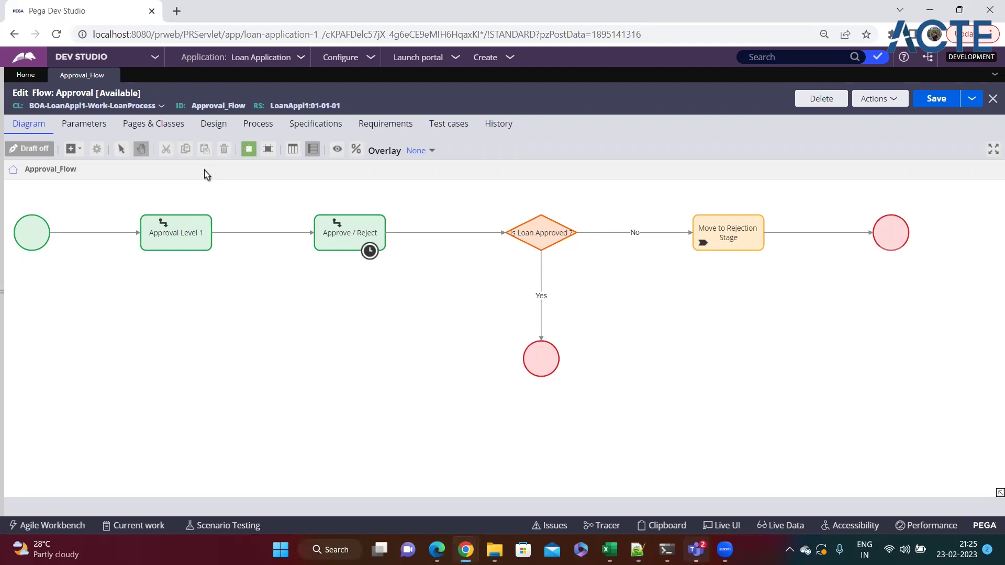
pyautogui.hotkey('alt', 'Tab')
pyautogui.scroll(6, 217, 229)
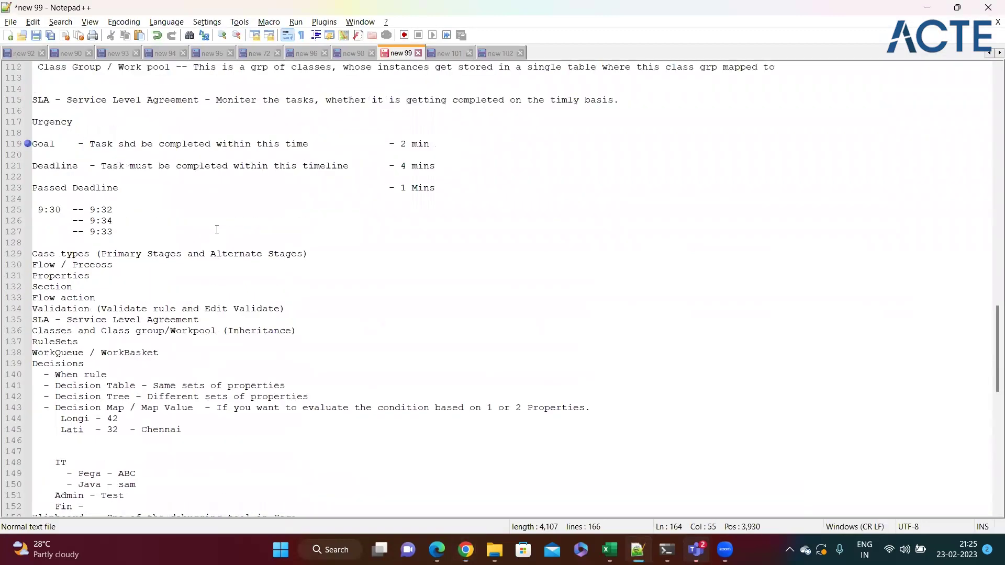
pyautogui.scroll(3, 216, 229)
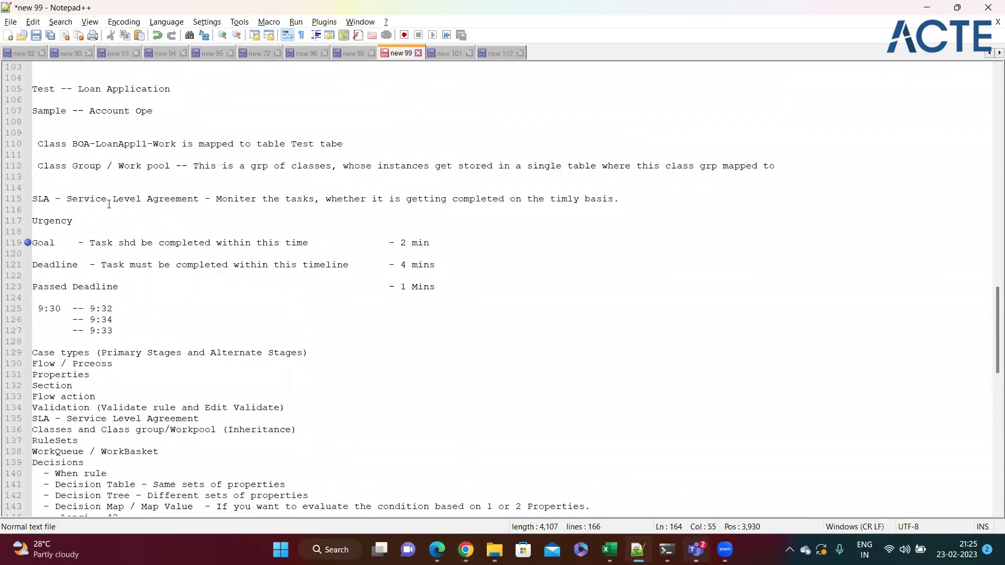
pyautogui.scroll(7, 109, 204)
pyautogui.scroll(-20, 126, 220)
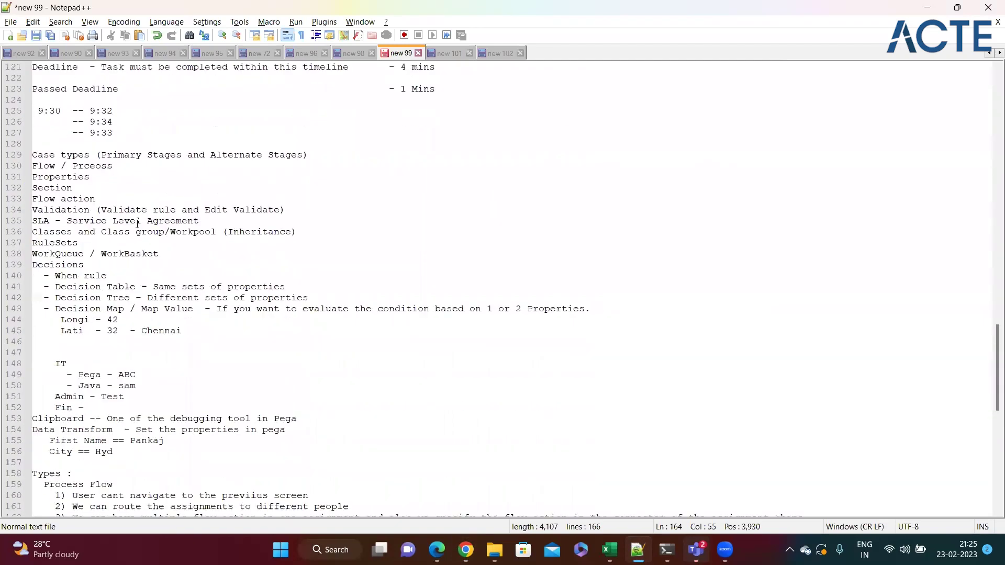
pyautogui.scroll(4, 140, 235)
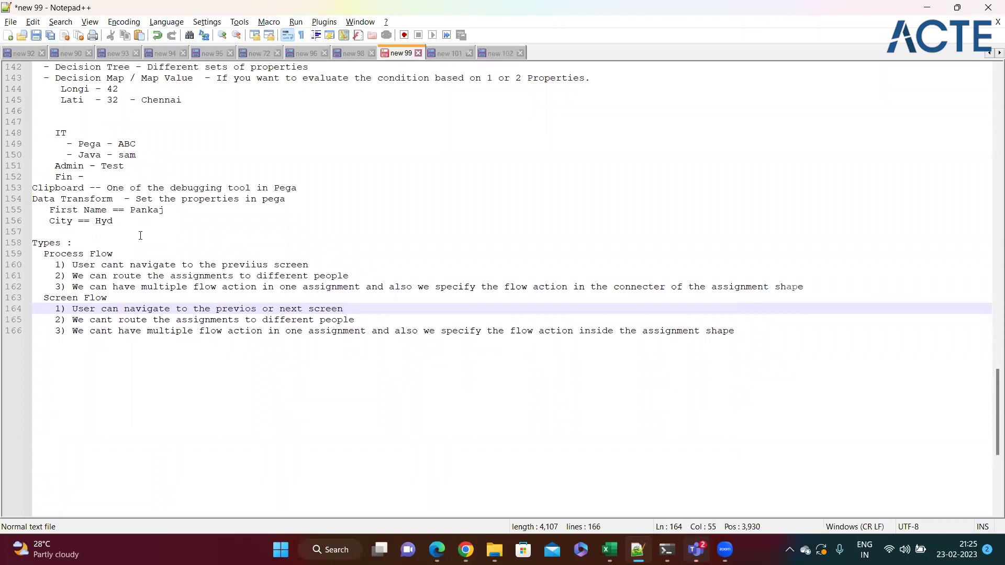
pyautogui.hotkey('alt', 'Tab')
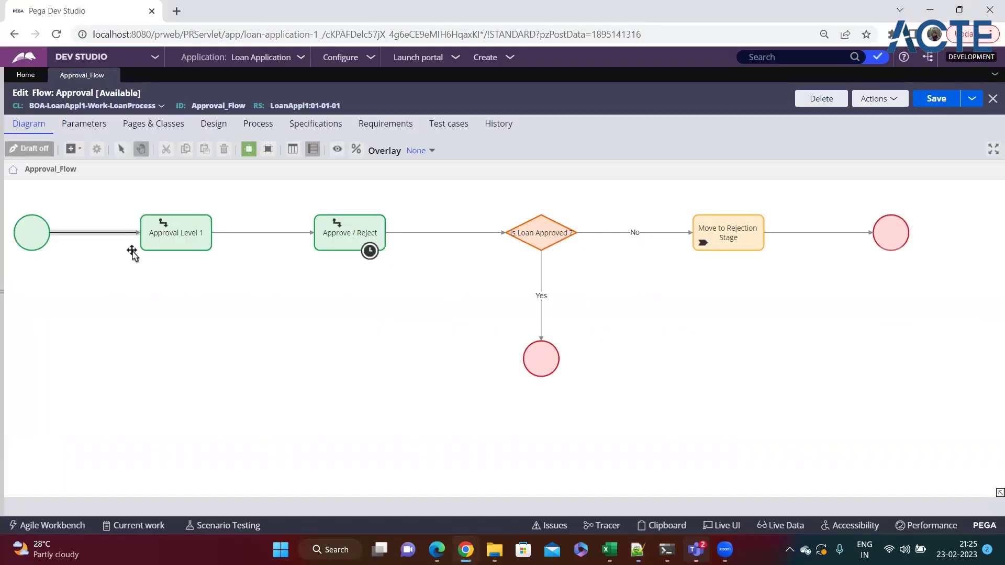
# Step: Open Capture Loan Details from Recents, inspect its Loan Details step, and return to Approval_Flow
pyautogui.click(24, 84)
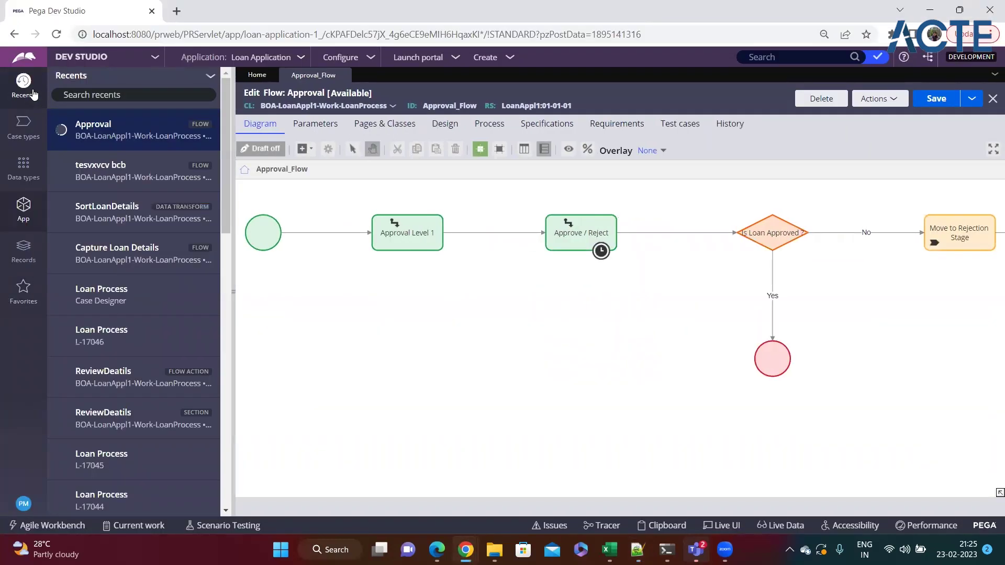
pyautogui.click(103, 255)
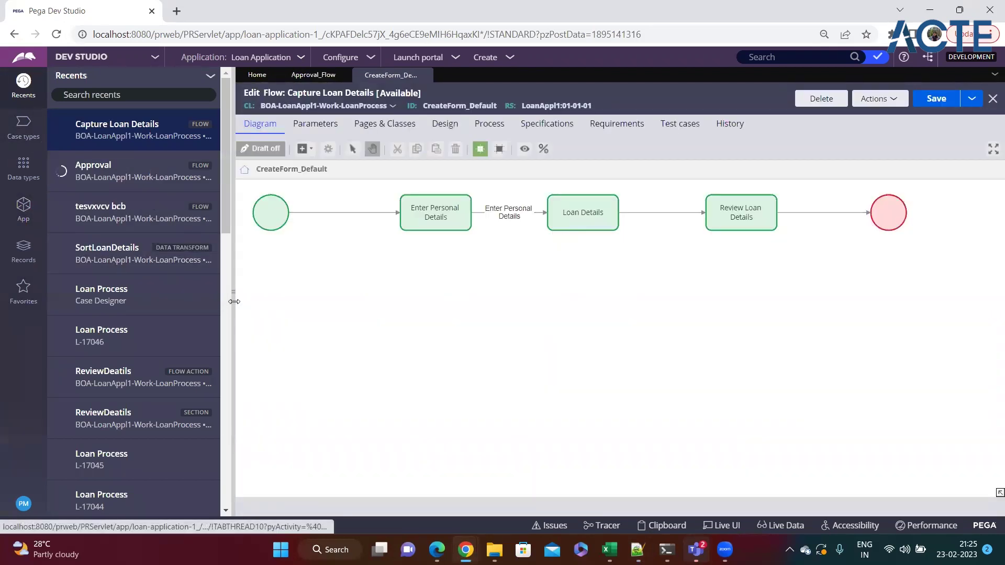
pyautogui.click(212, 228)
pyautogui.click(337, 229)
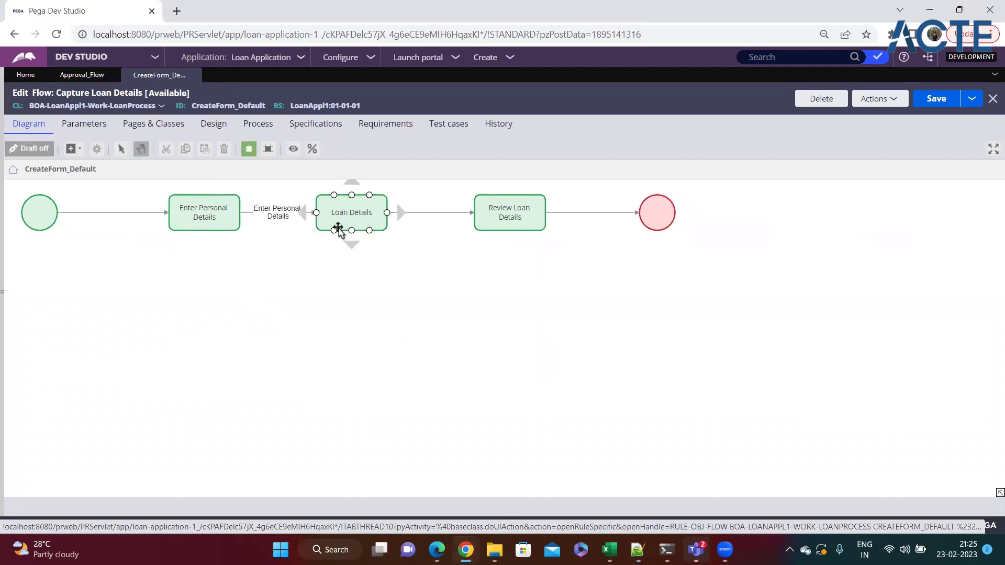
pyautogui.click(272, 219)
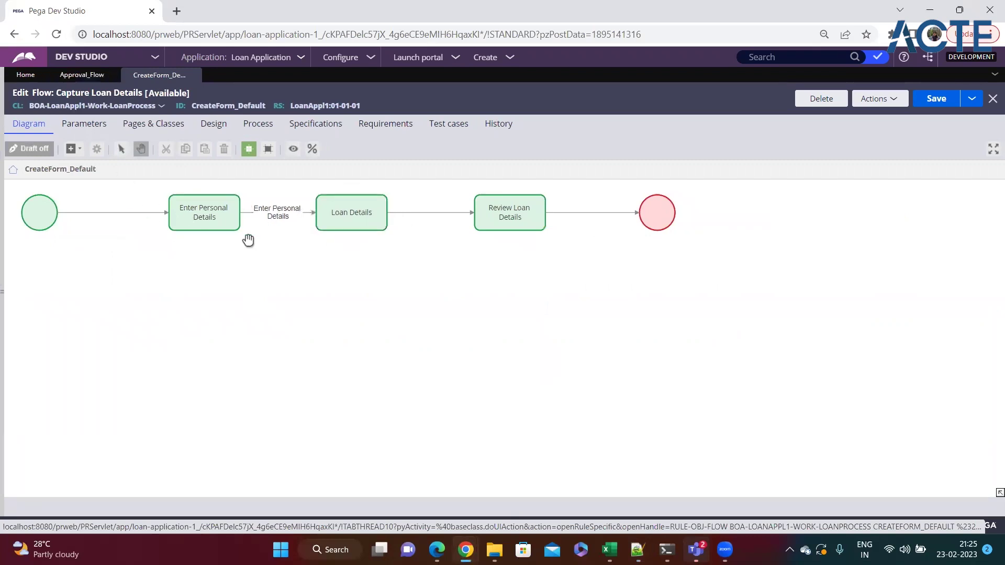
pyautogui.click(105, 76)
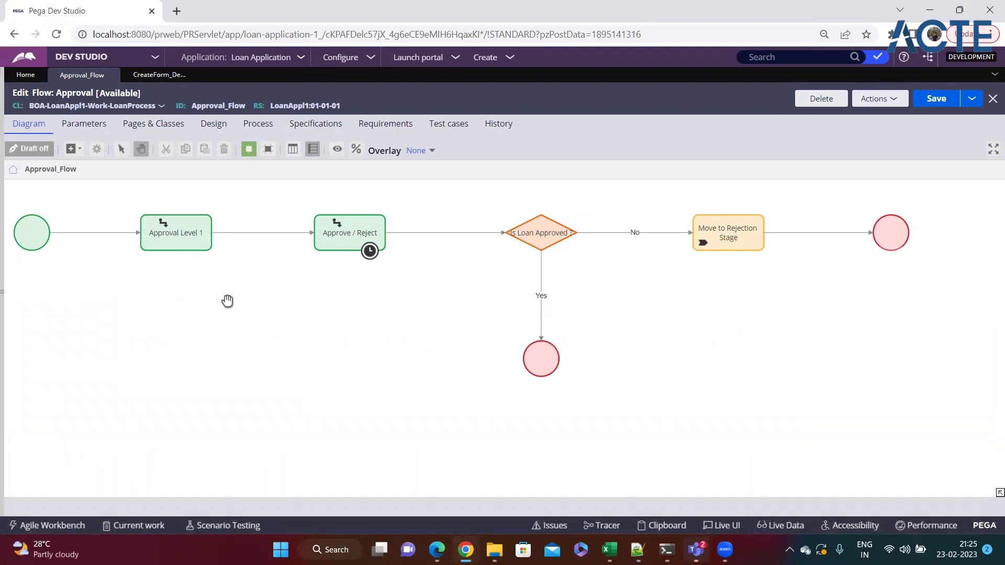
pyautogui.click(173, 233)
pyautogui.doubleClick(196, 233)
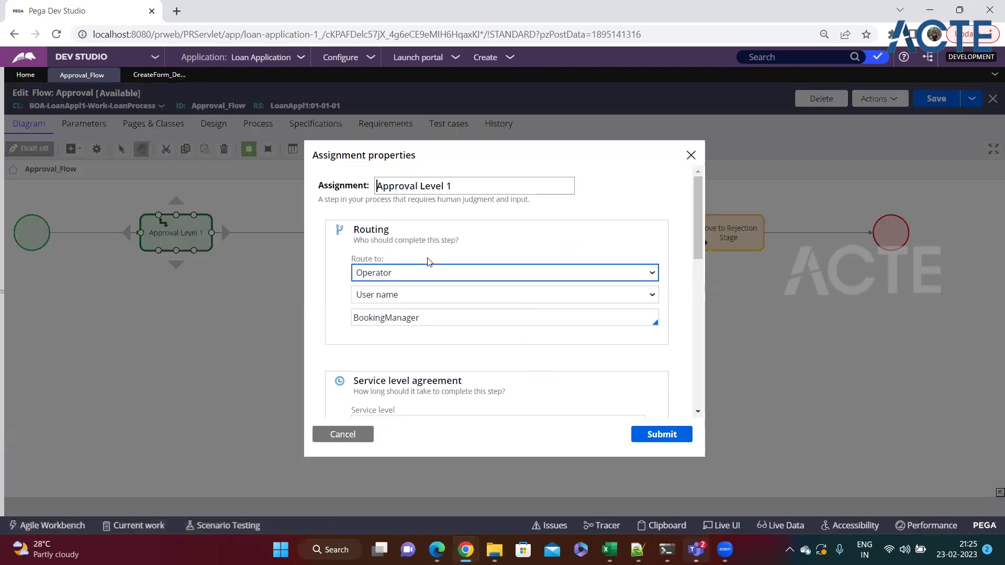
pyautogui.scroll(-10, 428, 261)
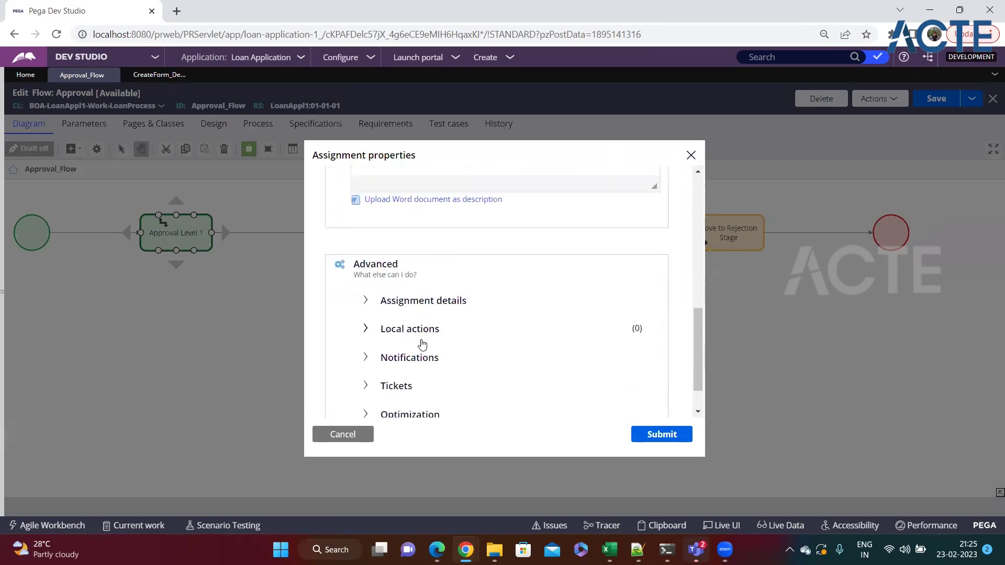
pyautogui.scroll(10, 403, 376)
pyautogui.click(336, 186)
pyautogui.click(691, 155)
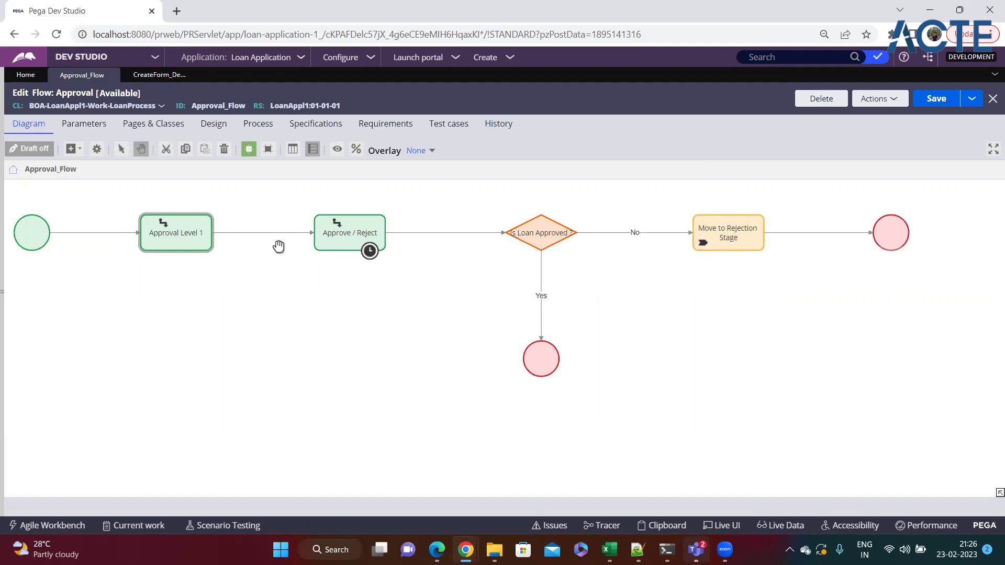
pyautogui.click(201, 234)
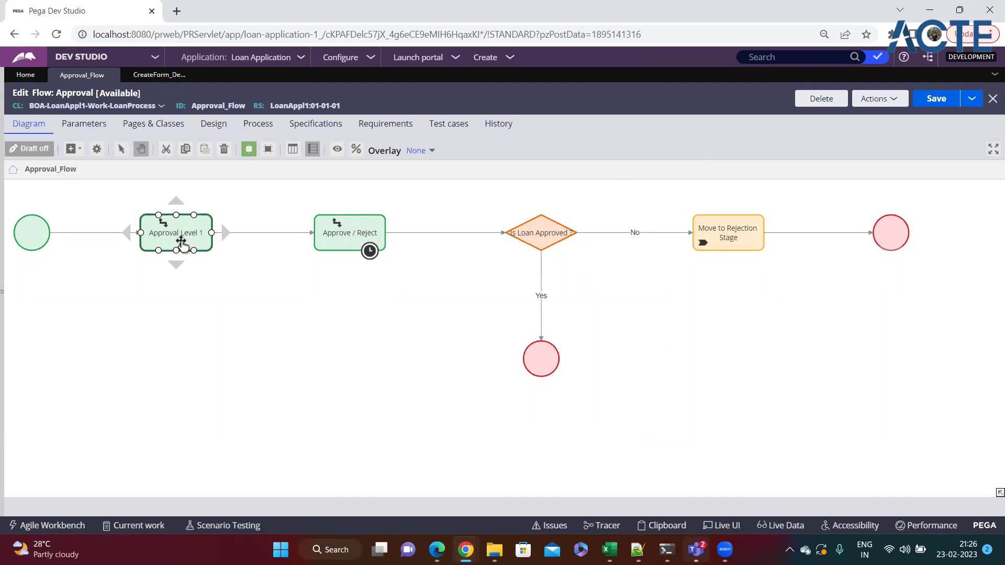
pyautogui.doubleClick(261, 237)
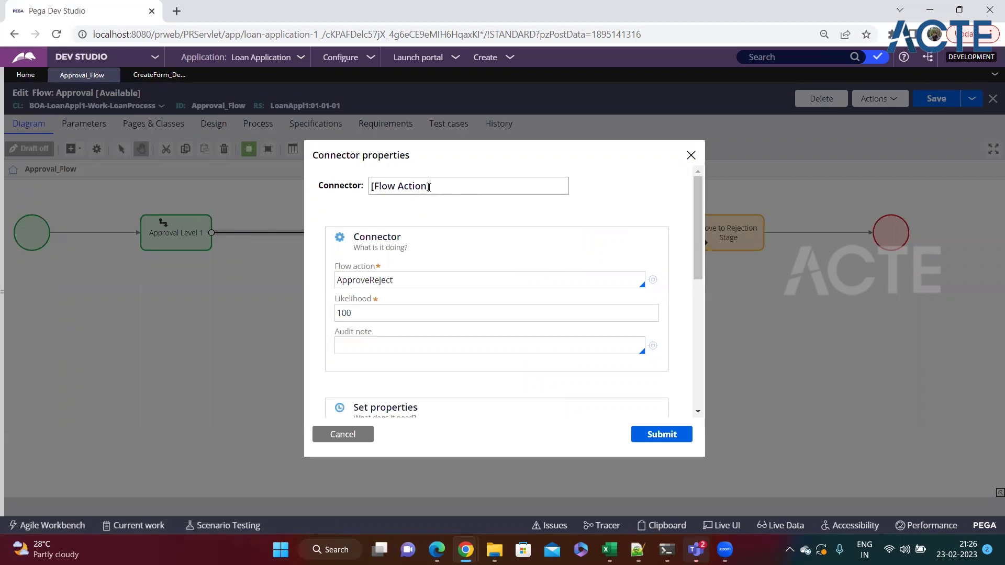
pyautogui.moveTo(429, 186); pyautogui.dragTo(363, 196)
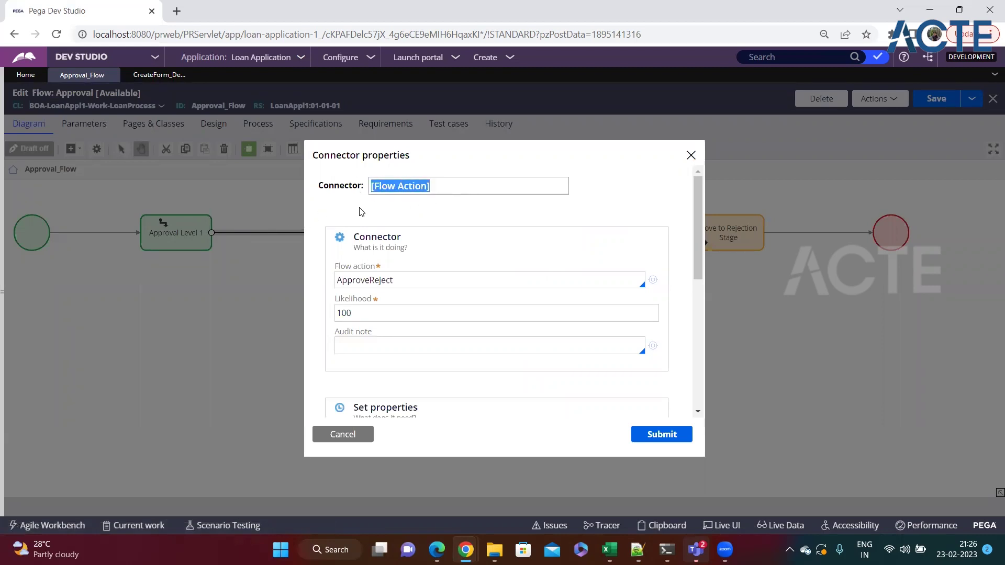
pyautogui.moveTo(394, 281); pyautogui.dragTo(336, 283)
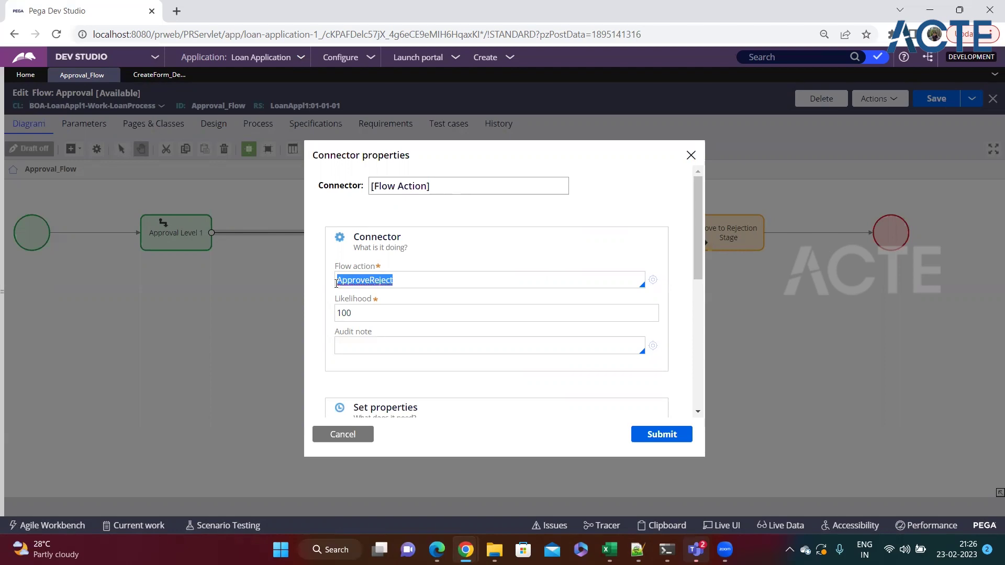
pyautogui.click(342, 435)
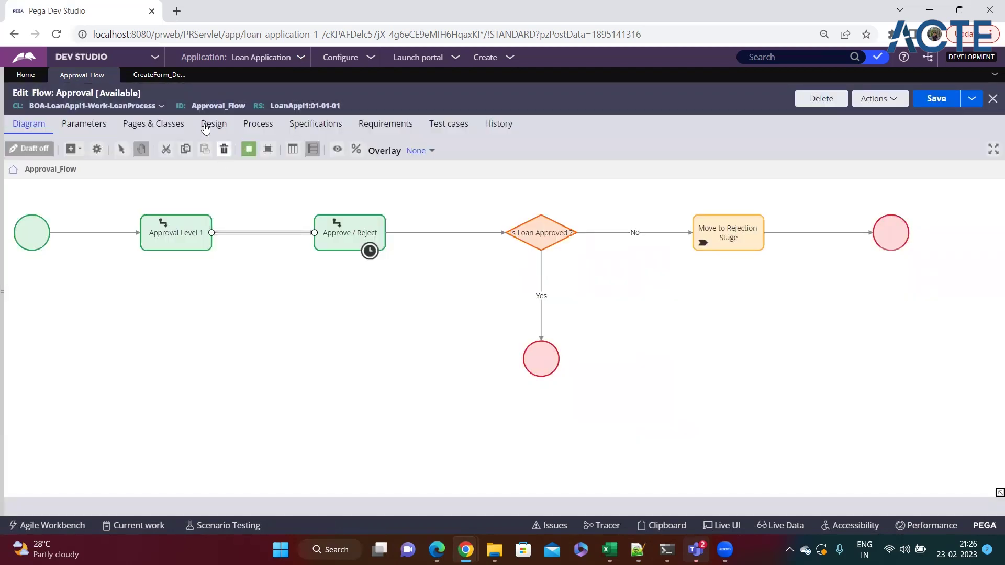
# Step: Rename the Loan Details → Review Loan Details connector from [Flow Action] to 'label'
pyautogui.click(151, 82)
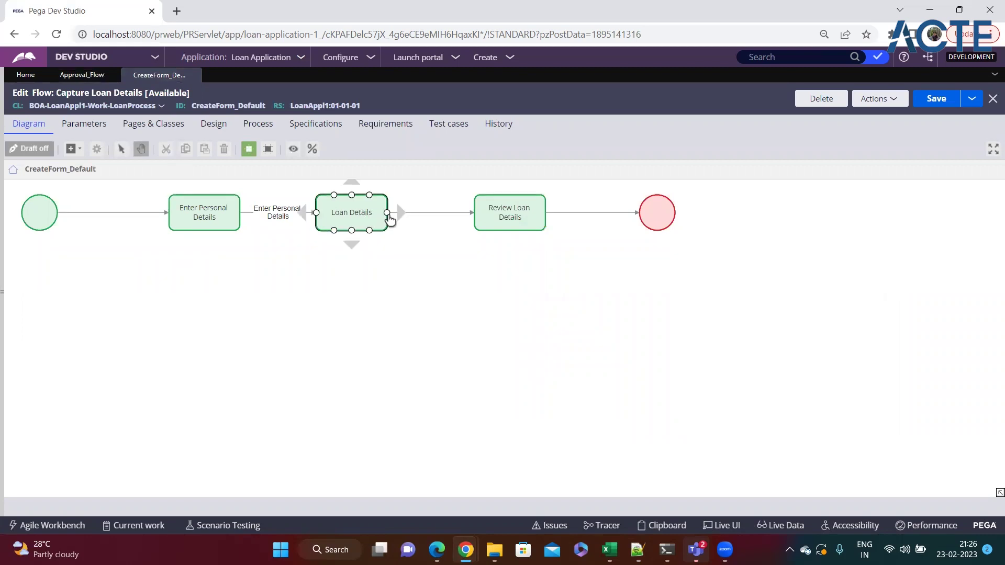
pyautogui.click(352, 213)
pyautogui.click(433, 213)
pyautogui.doubleClick(432, 214)
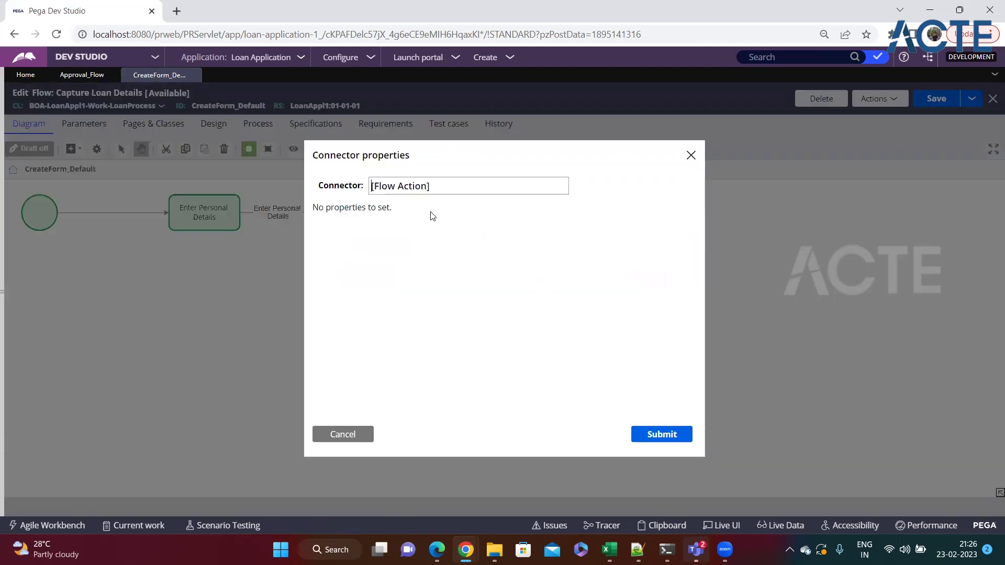
pyautogui.moveTo(428, 188); pyautogui.dragTo(370, 190)
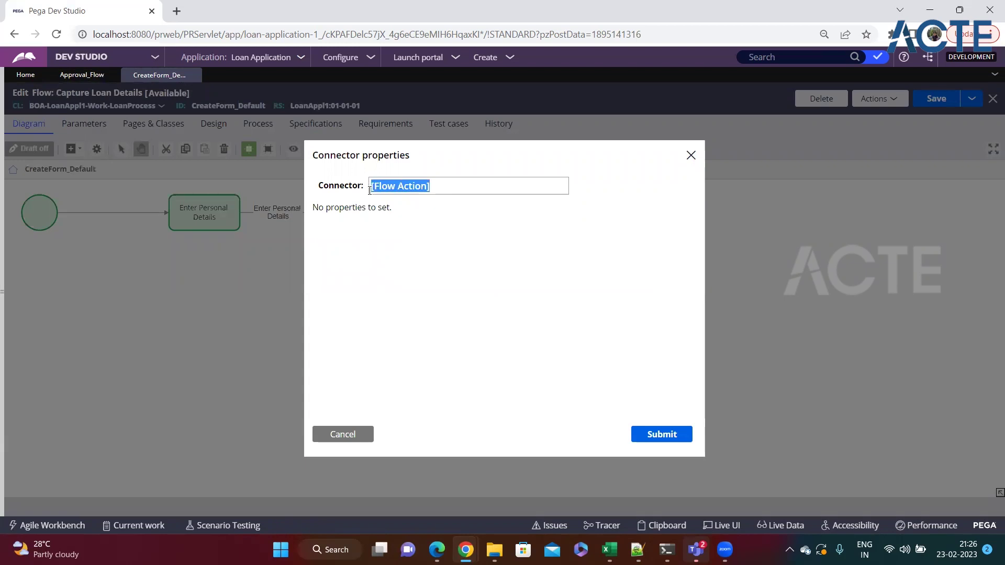
pyautogui.write('label')
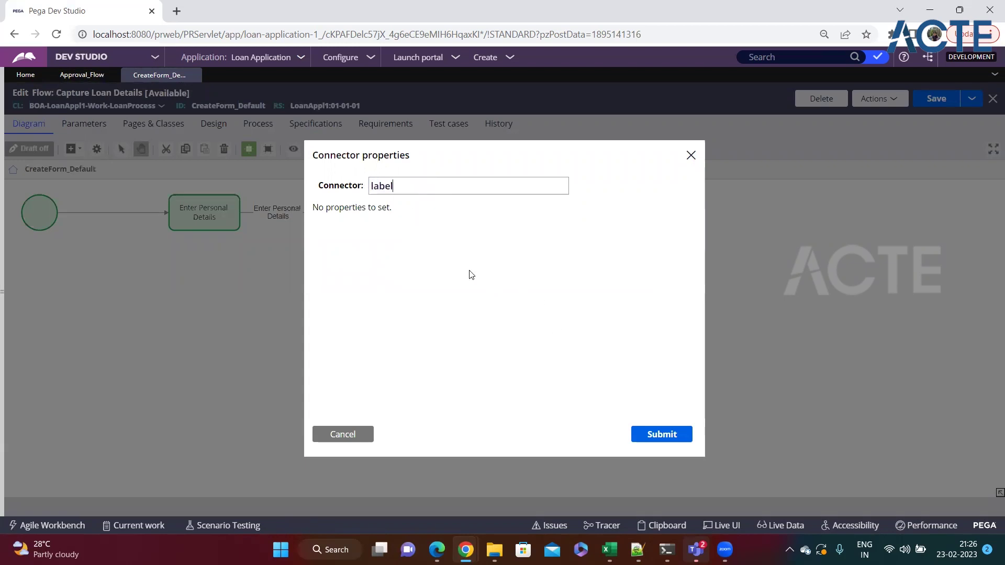
pyautogui.moveTo(391, 207); pyautogui.dragTo(314, 205)
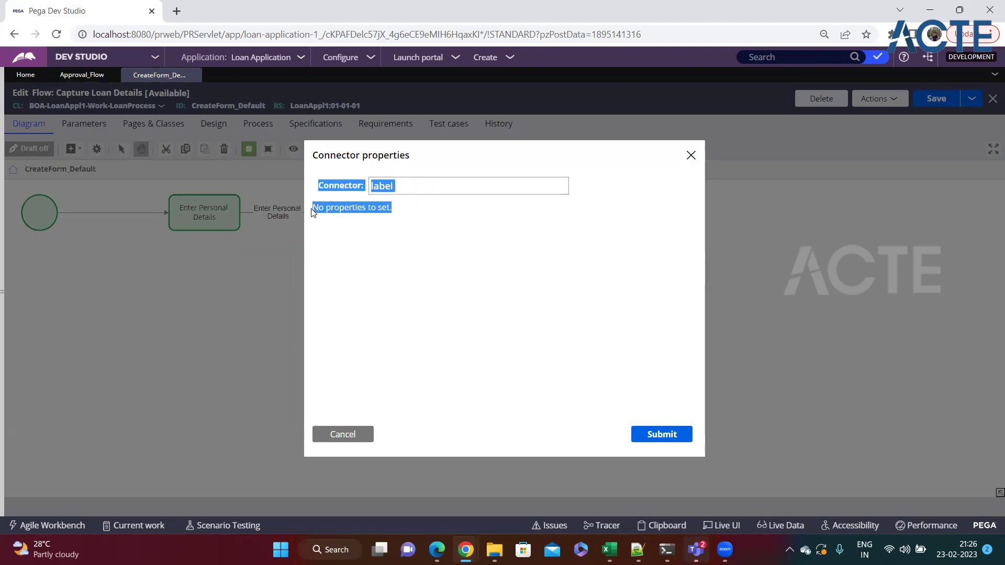
pyautogui.click(369, 225)
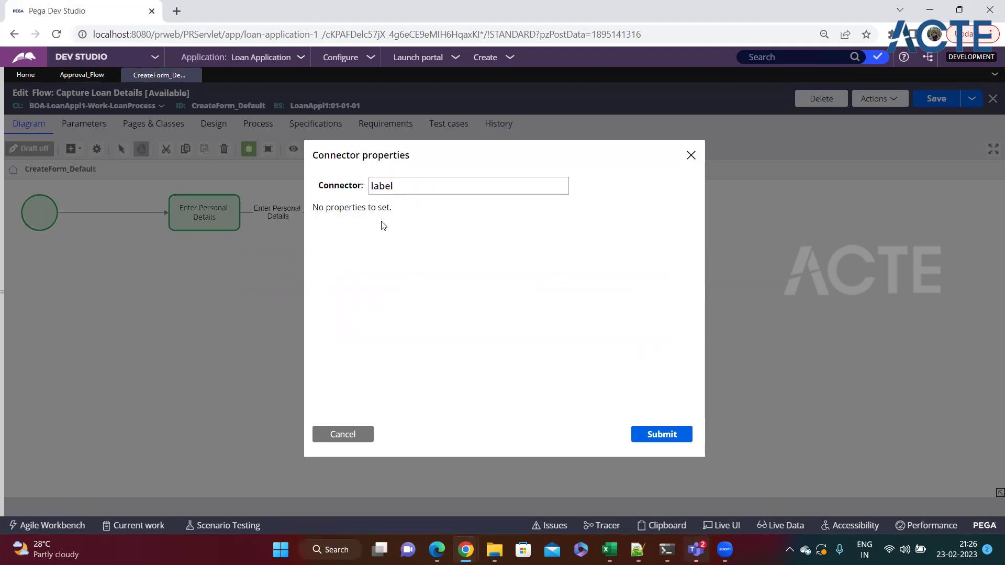
pyautogui.click(651, 437)
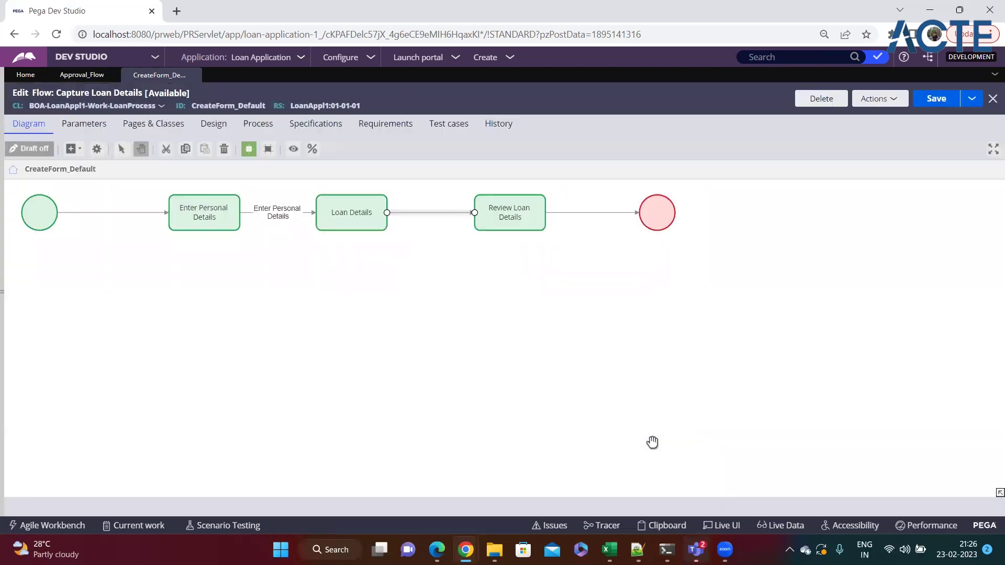
# Step: Check the Loan Details assignment's Flow action setting, then glance at the Notepad++ notes
pyautogui.click(350, 224)
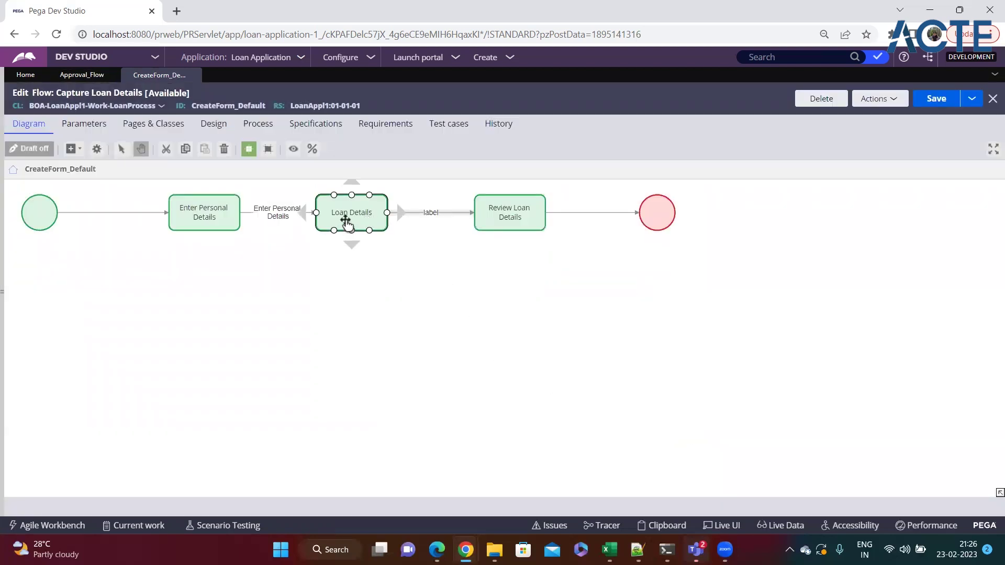
pyautogui.doubleClick(348, 217)
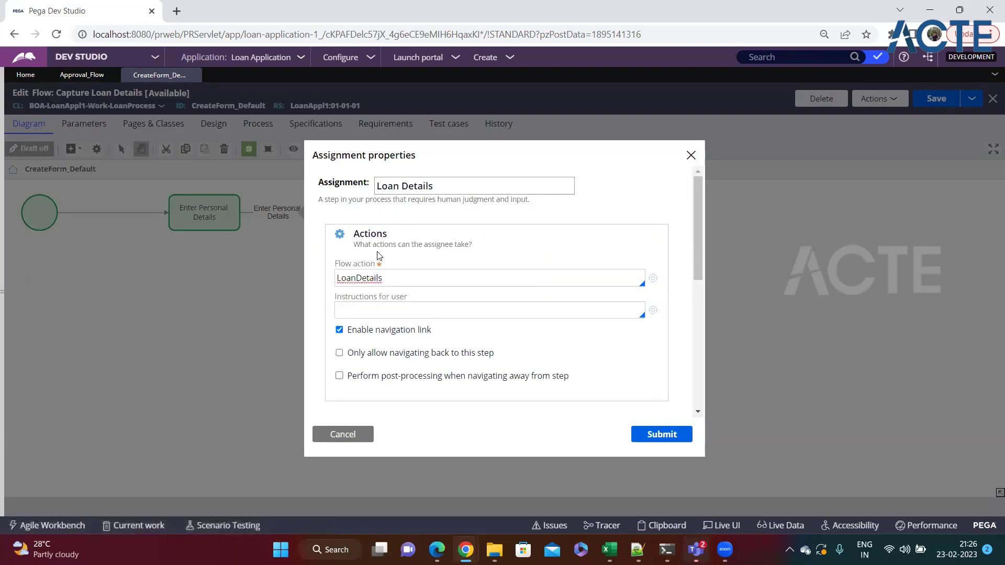
pyautogui.moveTo(375, 267); pyautogui.dragTo(336, 268)
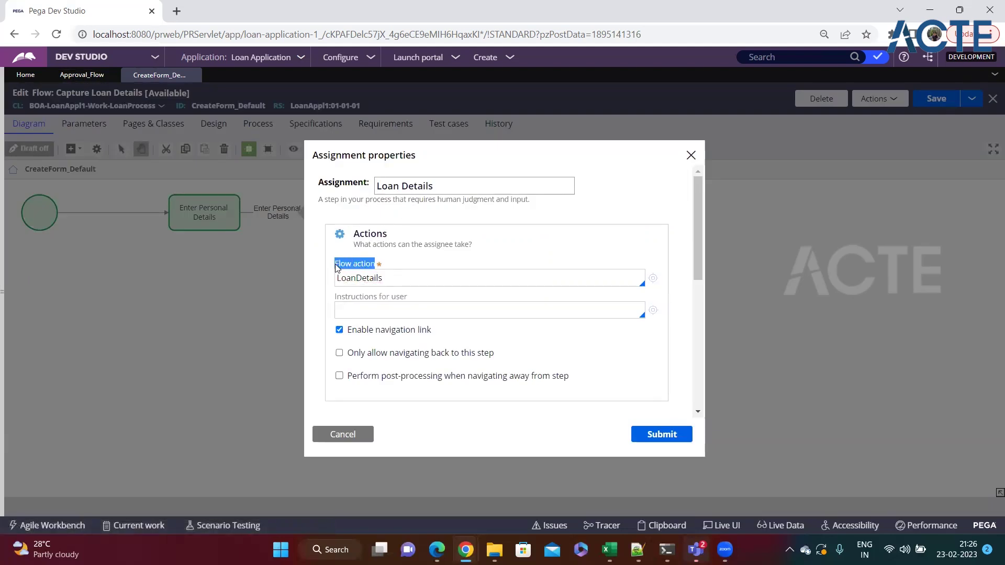
pyautogui.click(662, 435)
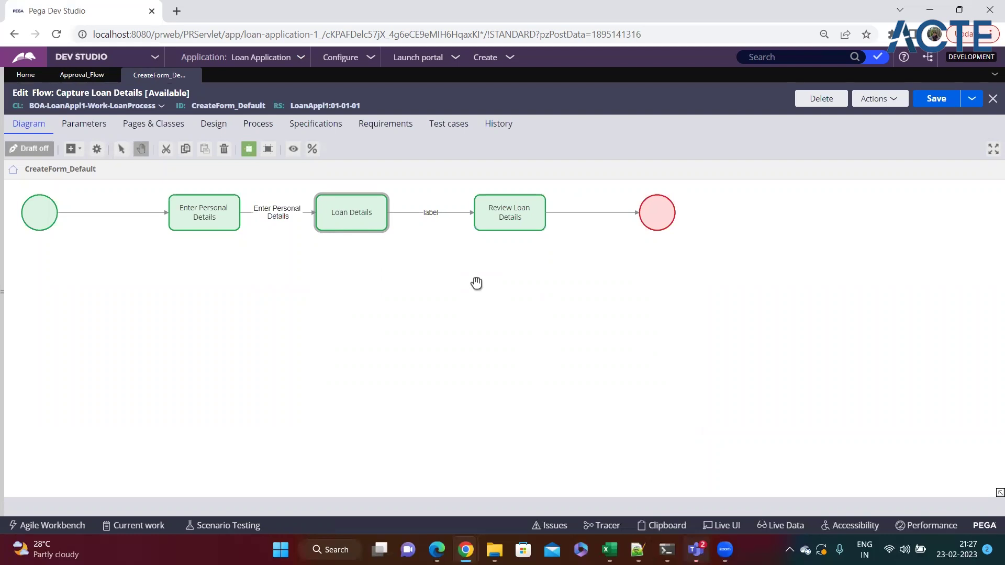
pyautogui.click(510, 211)
pyautogui.click(343, 216)
pyautogui.click(609, 549)
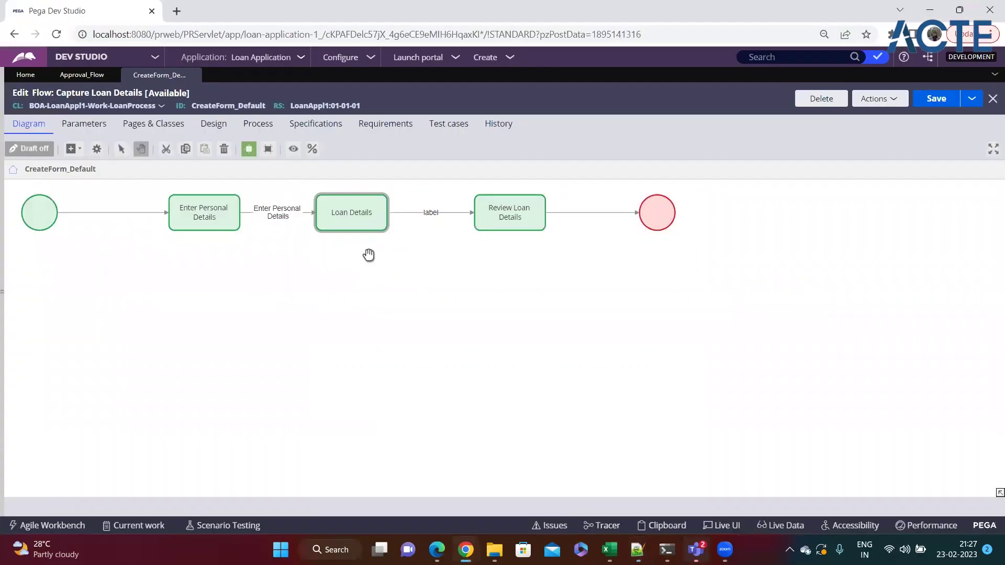
pyautogui.hotkey('alt', 'Tab')
# Step: Try a connector below Loan Details, check its LoanDetails flow action, then switch to the Approval flow
pyautogui.click(347, 228)
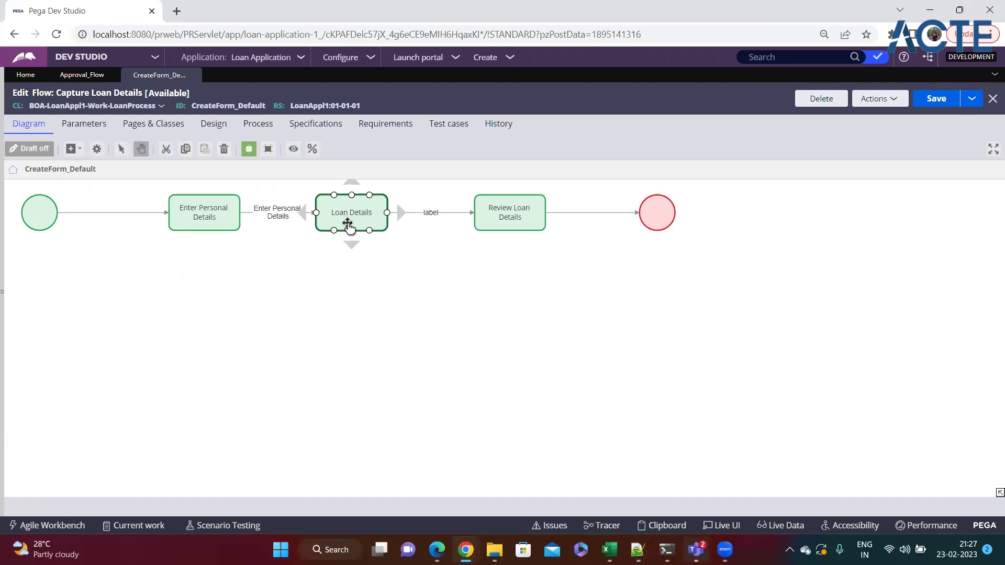
pyautogui.moveTo(350, 245); pyautogui.dragTo(354, 332)
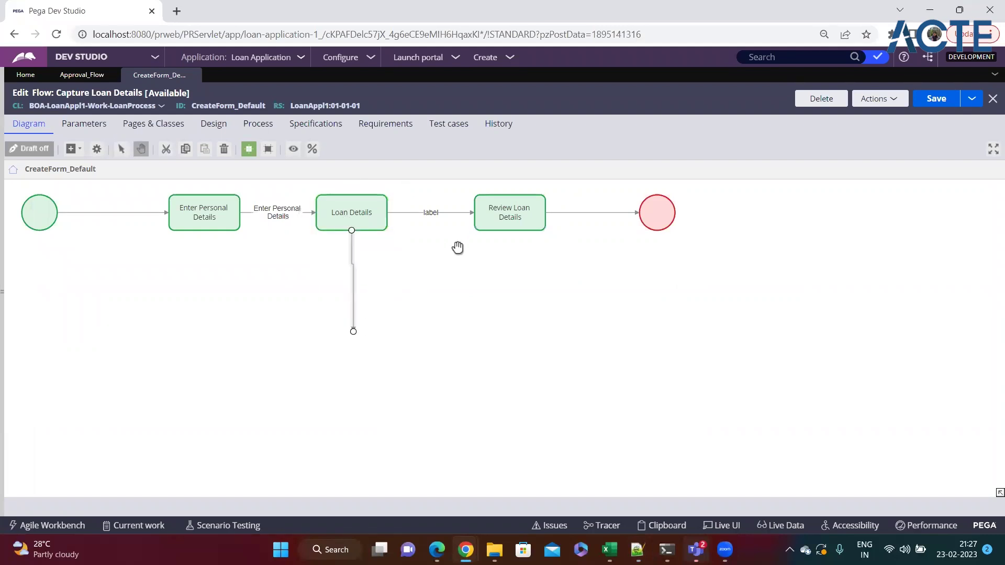
pyautogui.click(354, 282)
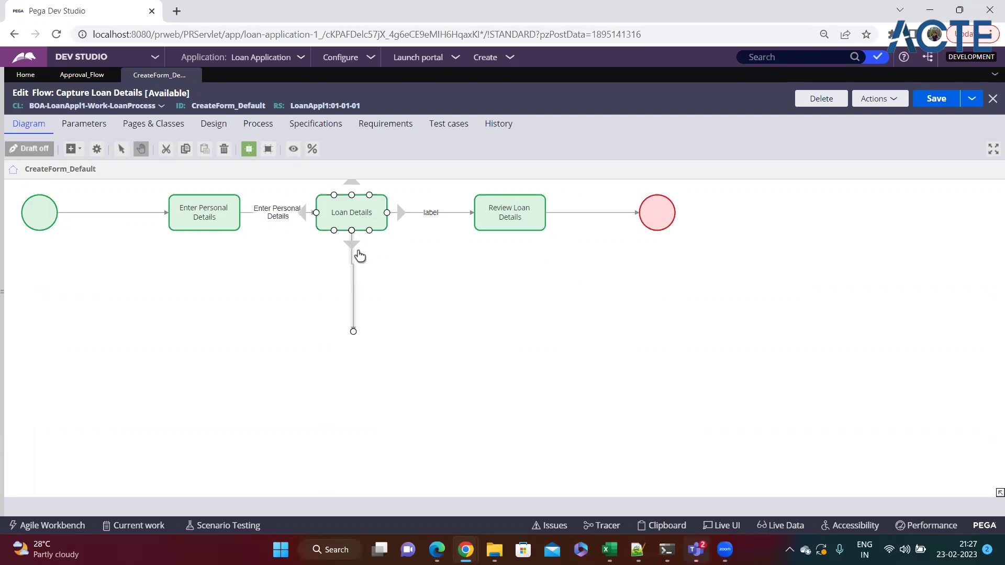
pyautogui.doubleClick(354, 271)
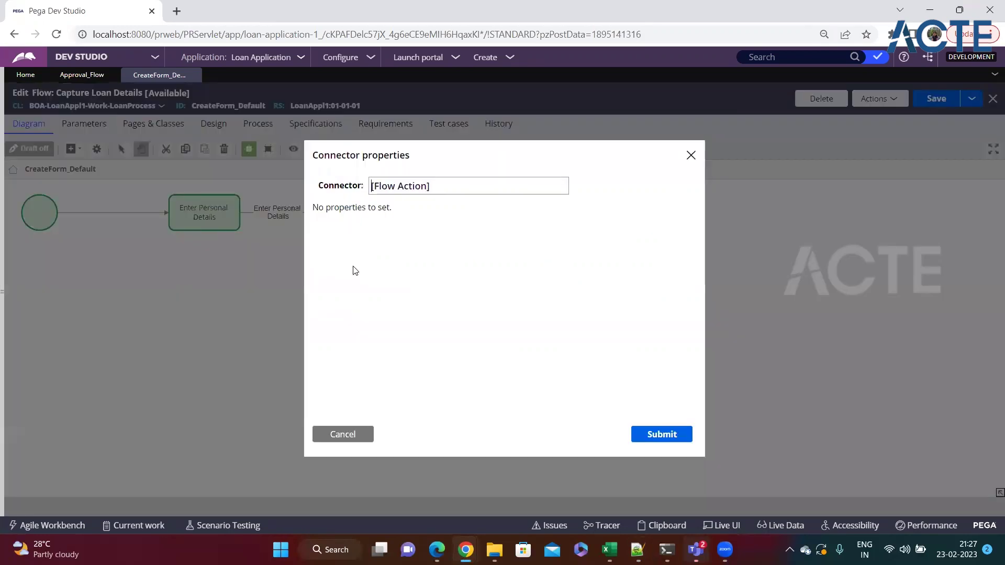
pyautogui.click(343, 435)
pyautogui.doubleClick(355, 212)
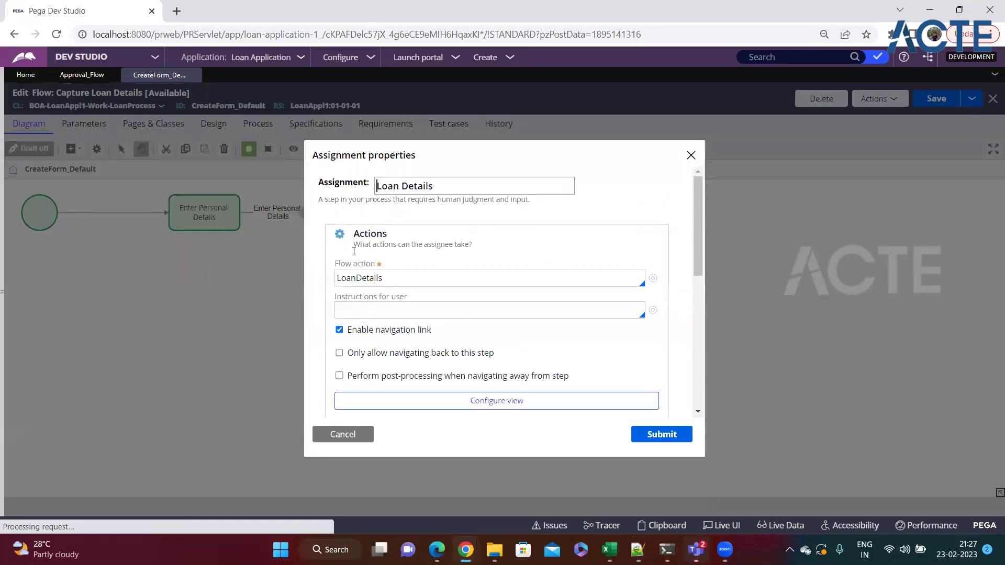
pyautogui.doubleClick(385, 278)
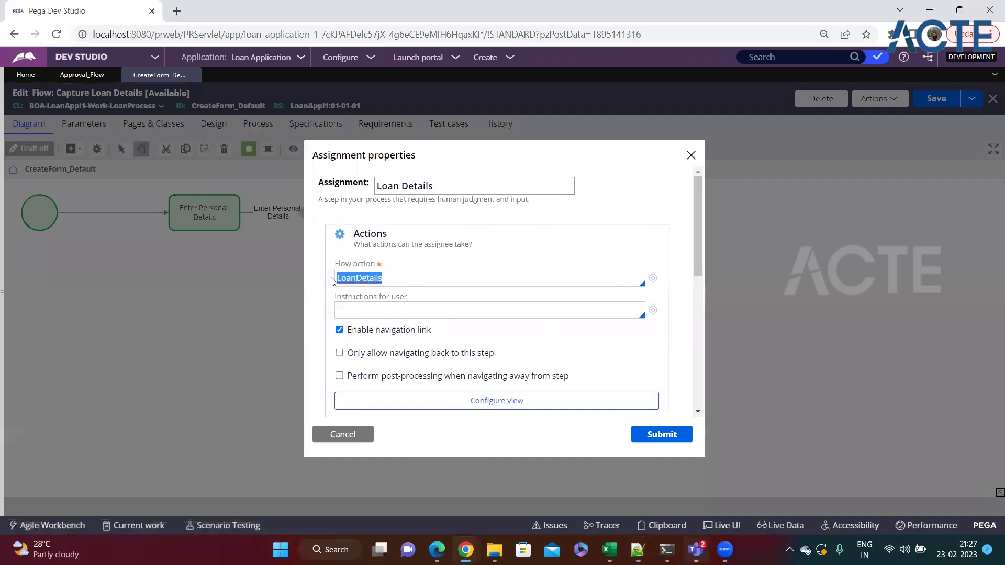
pyautogui.click(82, 74)
pyautogui.click(150, 277)
# Step: Draw a connector down from Approval Level 1 with the ReviewDeatils flow action
pyautogui.rightClick(150, 278)
pyautogui.moveTo(157, 284)
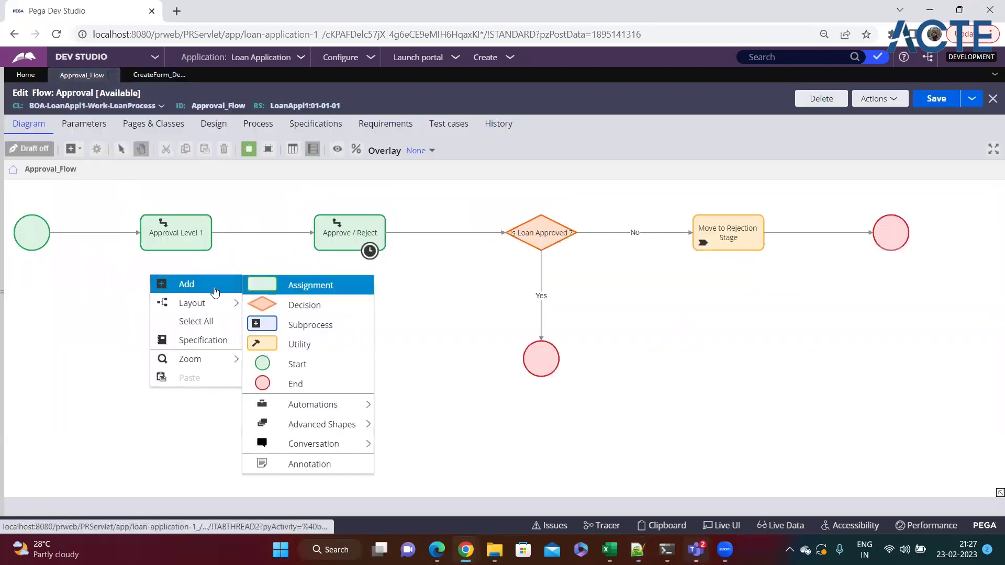
pyautogui.click(301, 285)
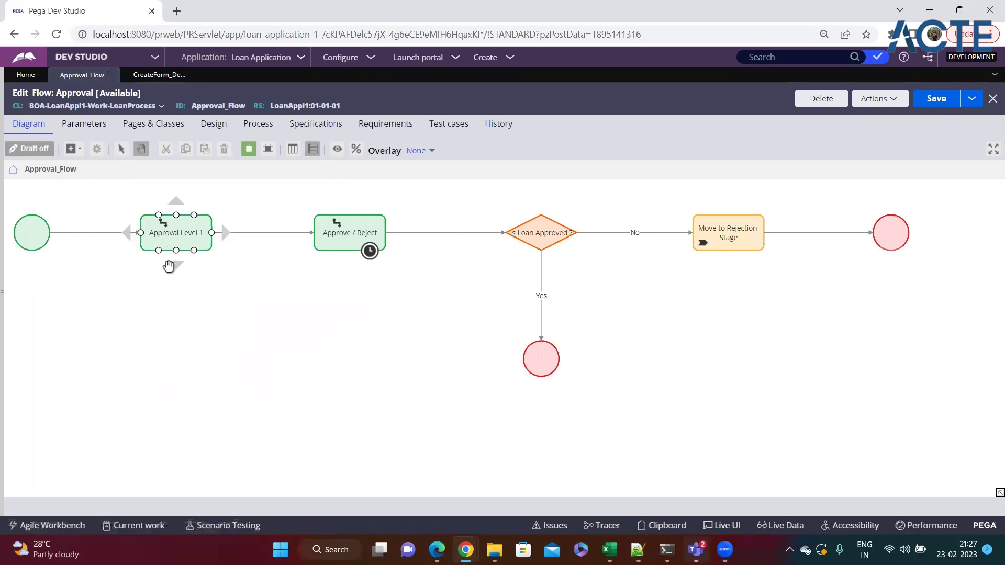
pyautogui.moveTo(178, 304); pyautogui.dragTo(180, 340)
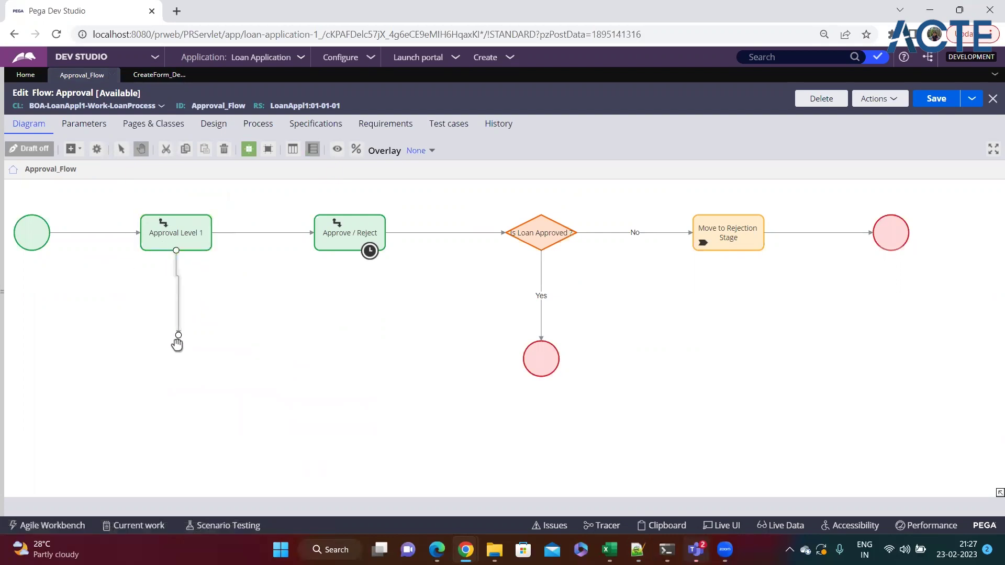
pyautogui.doubleClick(180, 305)
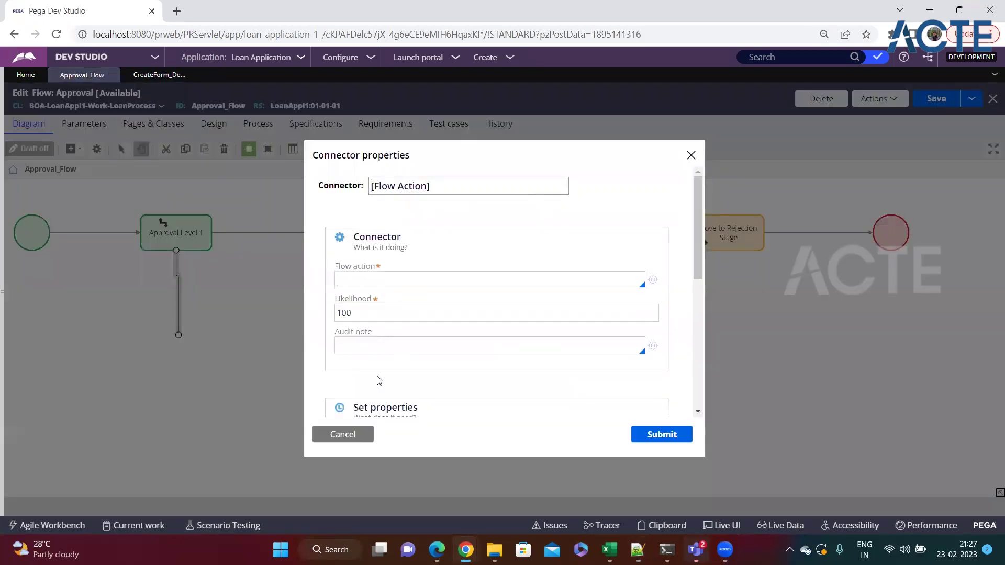
pyautogui.press('Down')
pyautogui.press('Down')
pyautogui.press('Down')
pyautogui.press('Down')
pyautogui.press('Down')
pyautogui.press('Down')
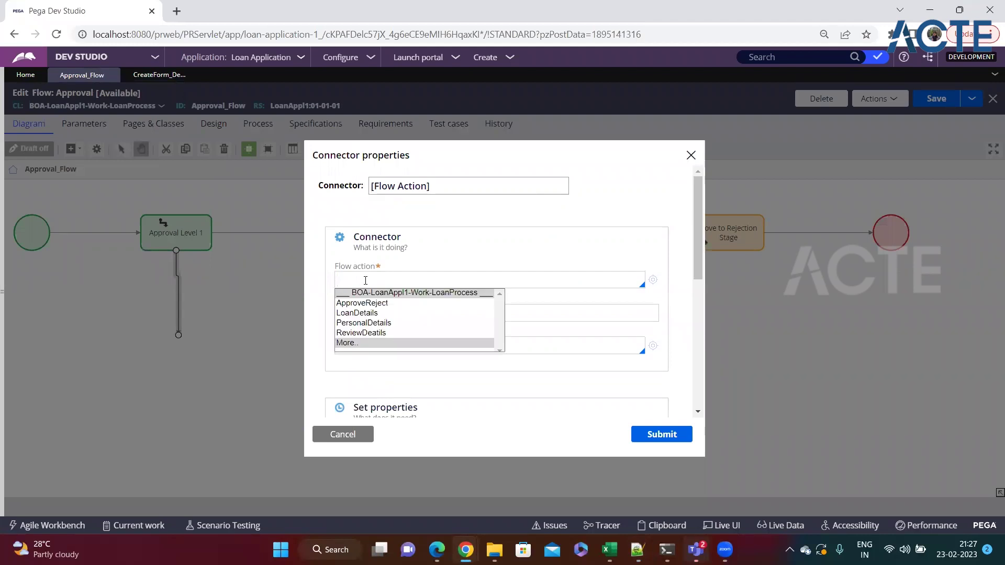
pyautogui.press('Up')
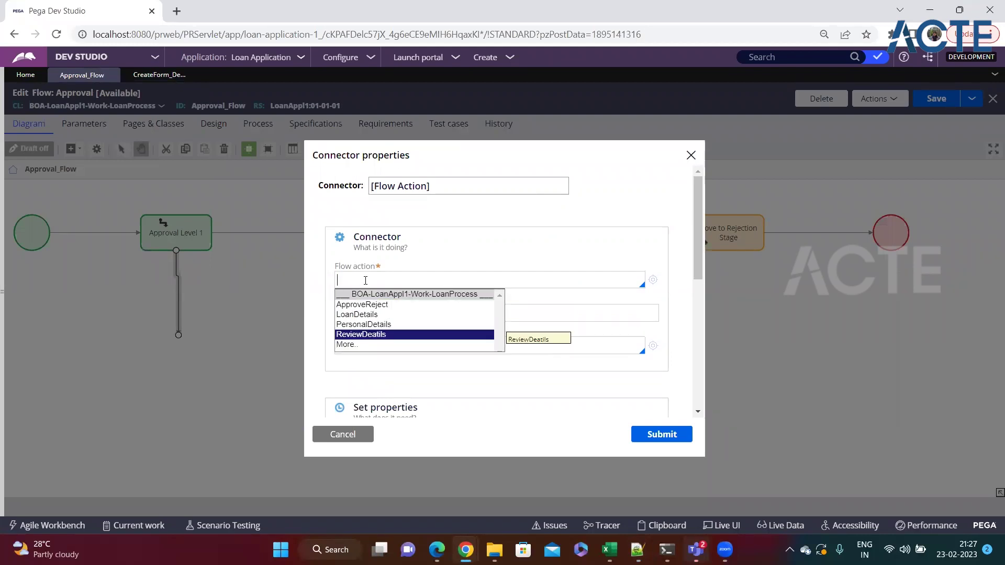
pyautogui.press('Return')
pyautogui.click(660, 434)
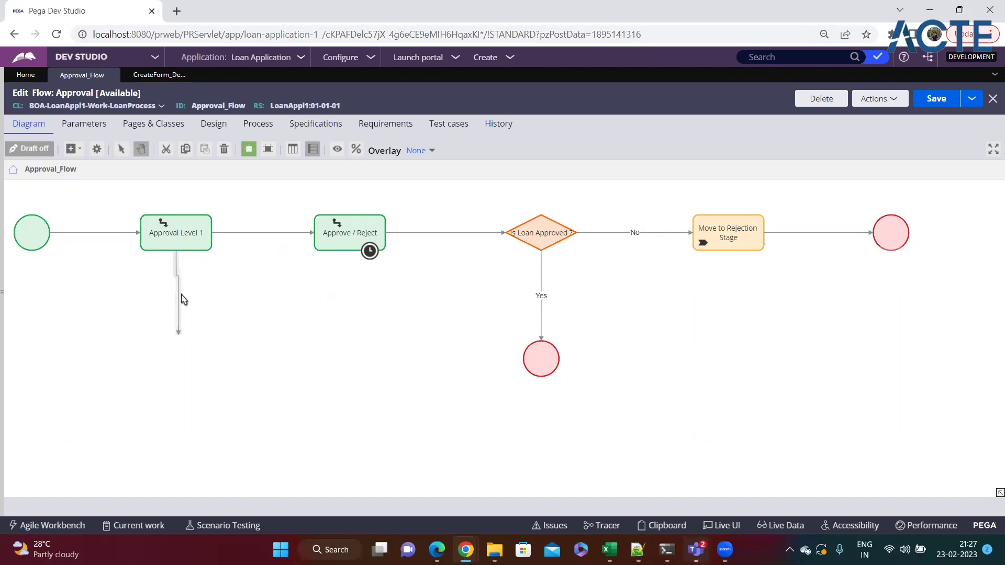
# Step: Adjust the dangling connector's end and inspect the Approval Level 1 → Approve / Reject connector
pyautogui.click(215, 298)
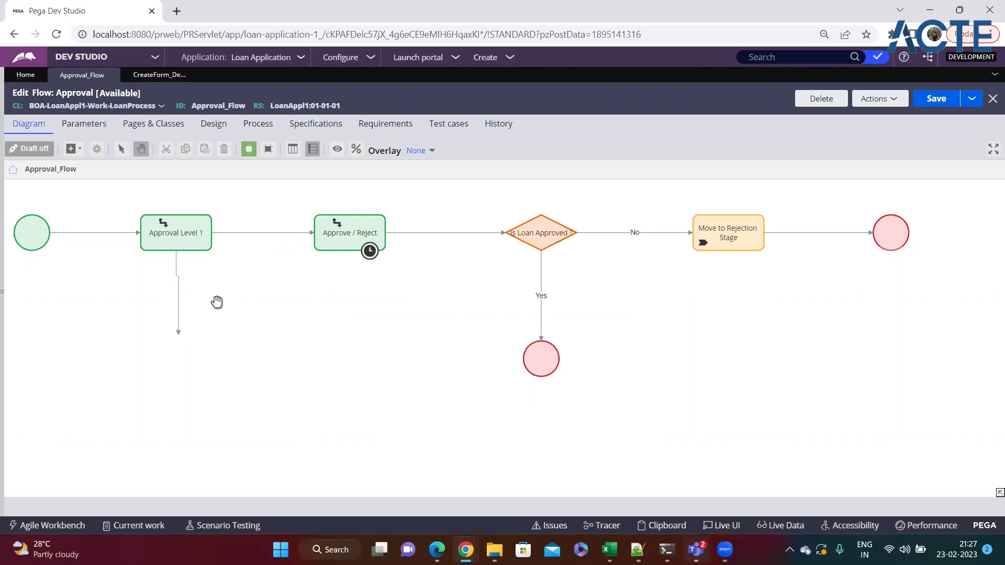
pyautogui.click(178, 309)
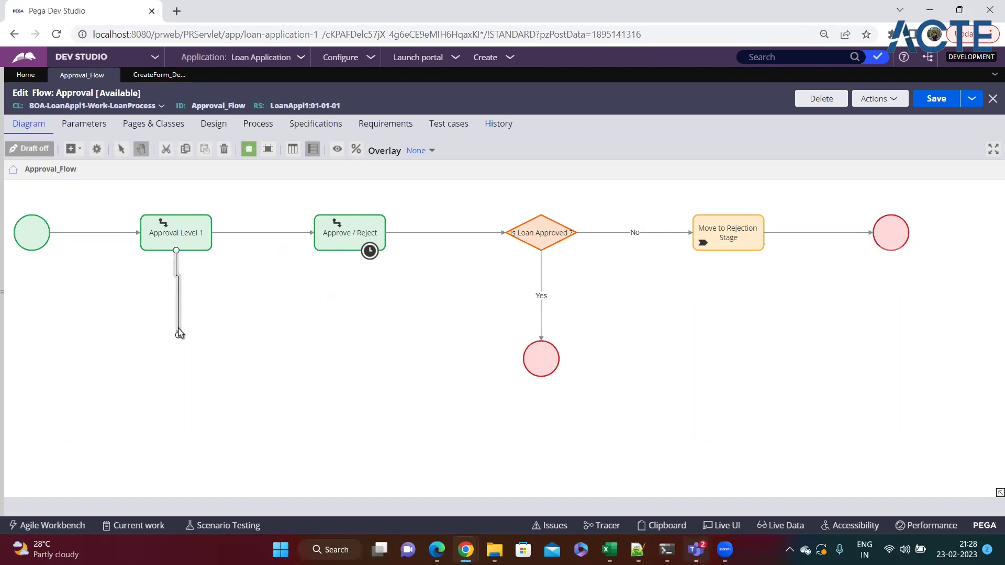
pyautogui.moveTo(178, 335); pyautogui.dragTo(172, 338)
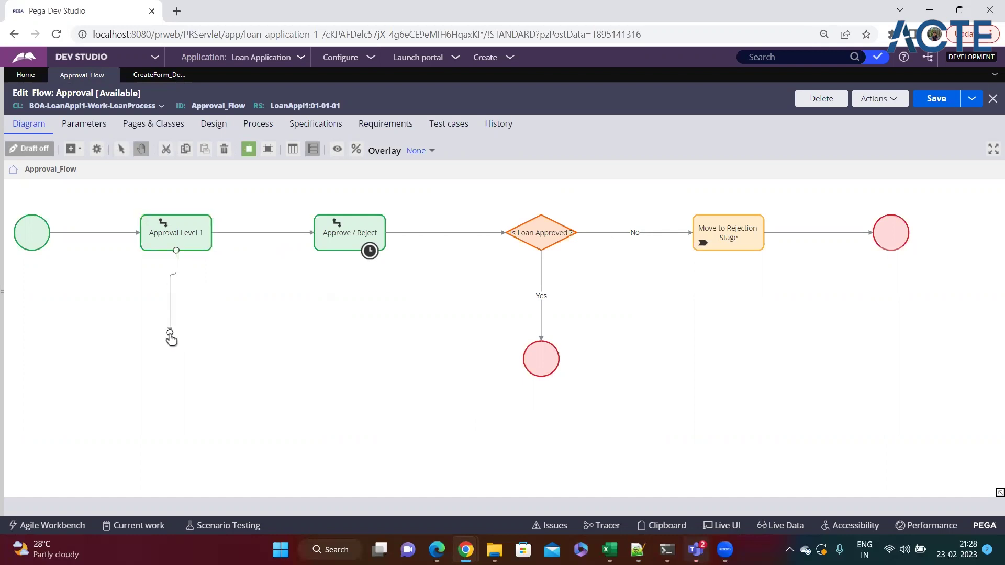
pyautogui.click(244, 234)
pyautogui.doubleClick(249, 234)
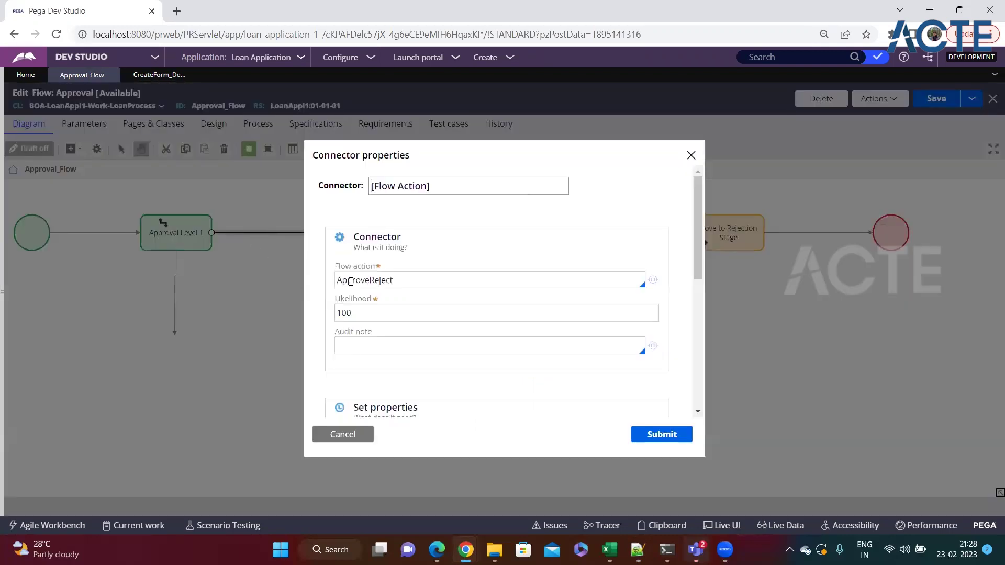
pyautogui.click(356, 434)
# Step: Add an End shape below Approval Level 1 and attach the new connector to it
pyautogui.rightClick(135, 347)
pyautogui.moveTo(169, 354)
pyautogui.click(278, 273)
pyautogui.moveTo(157, 360); pyautogui.dragTo(177, 349)
pyautogui.doubleClick(176, 296)
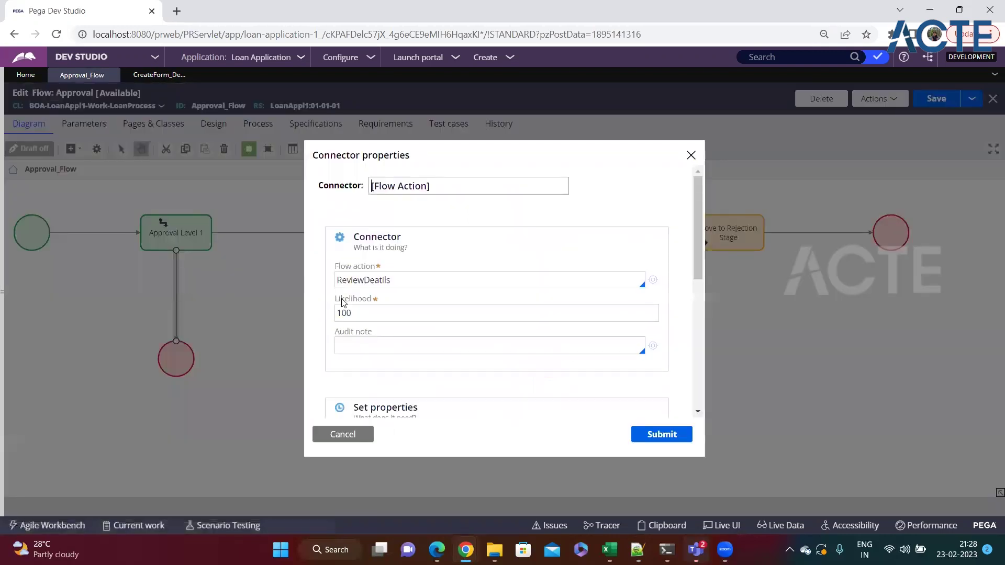
pyautogui.click(364, 435)
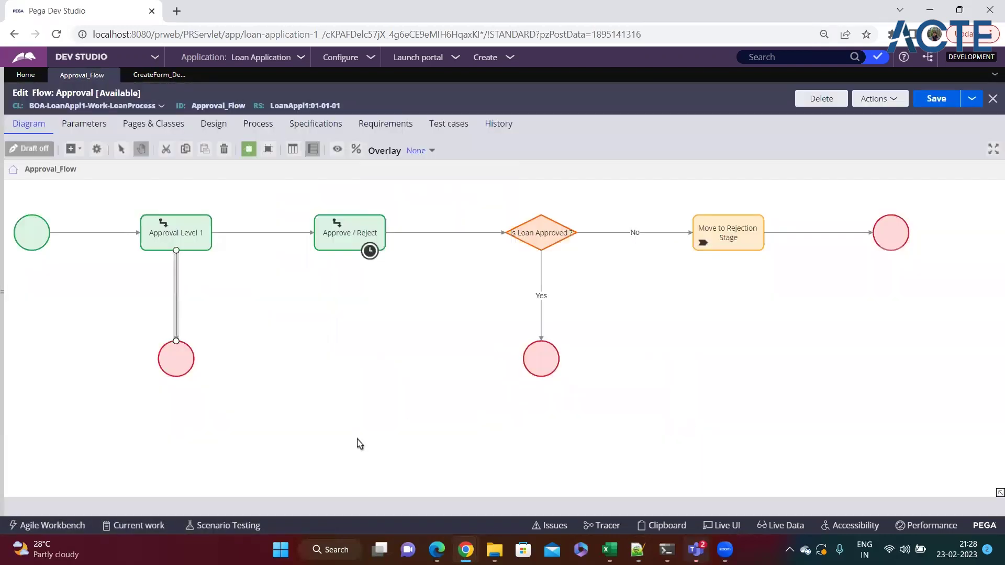
# Step: Compare flow actions: ApproveReject on the Approve / Reject connector, ReviewDeatils on the End connector
pyautogui.doubleClick(255, 233)
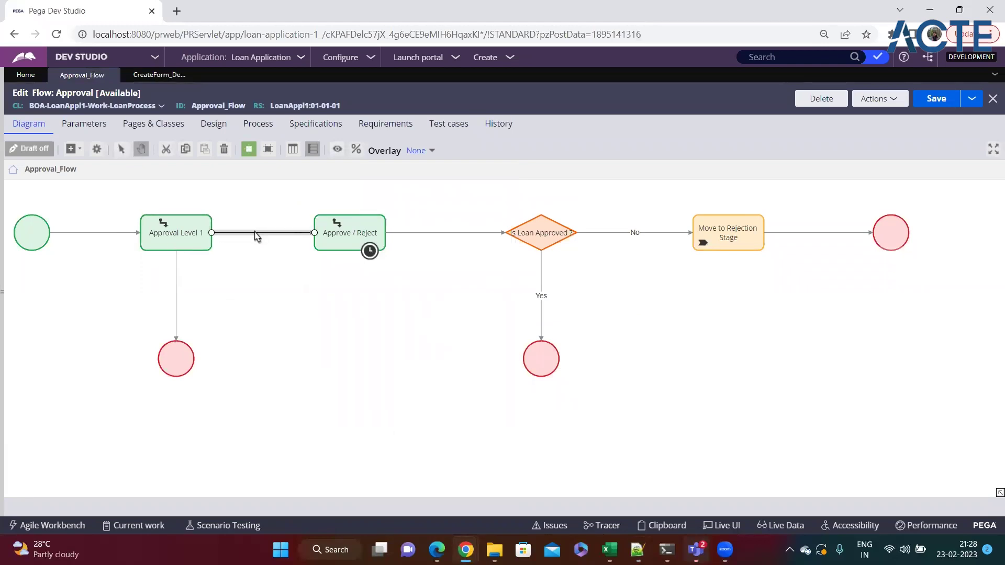
pyautogui.doubleClick(371, 285)
pyautogui.click(411, 282)
pyautogui.click(341, 436)
pyautogui.click(176, 297)
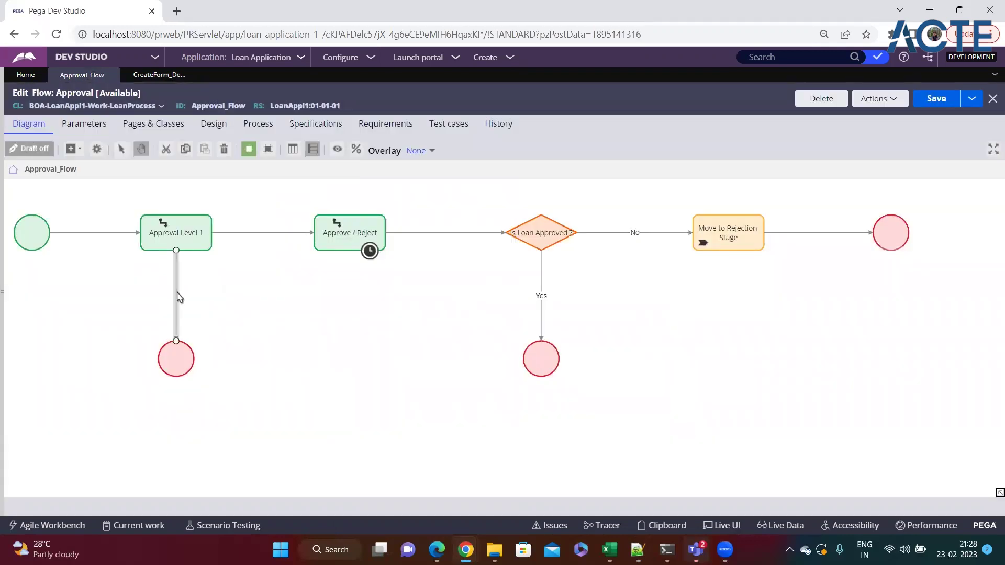
pyautogui.doubleClick(176, 295)
pyautogui.click(389, 282)
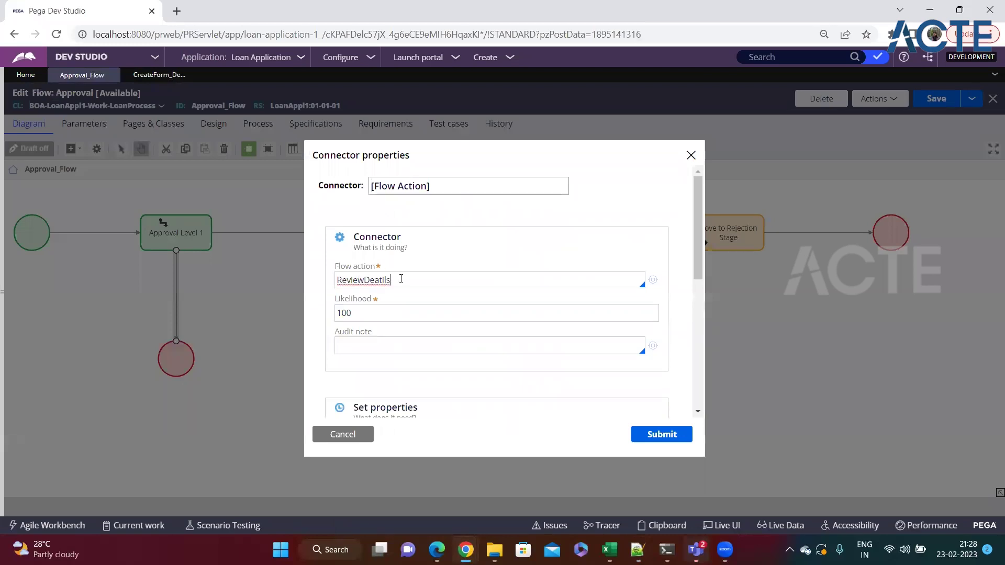
pyautogui.click(342, 436)
# Step: Recheck both Approval Level 1 connectors, then inspect the Is Loan Approved? decision
pyautogui.click(262, 234)
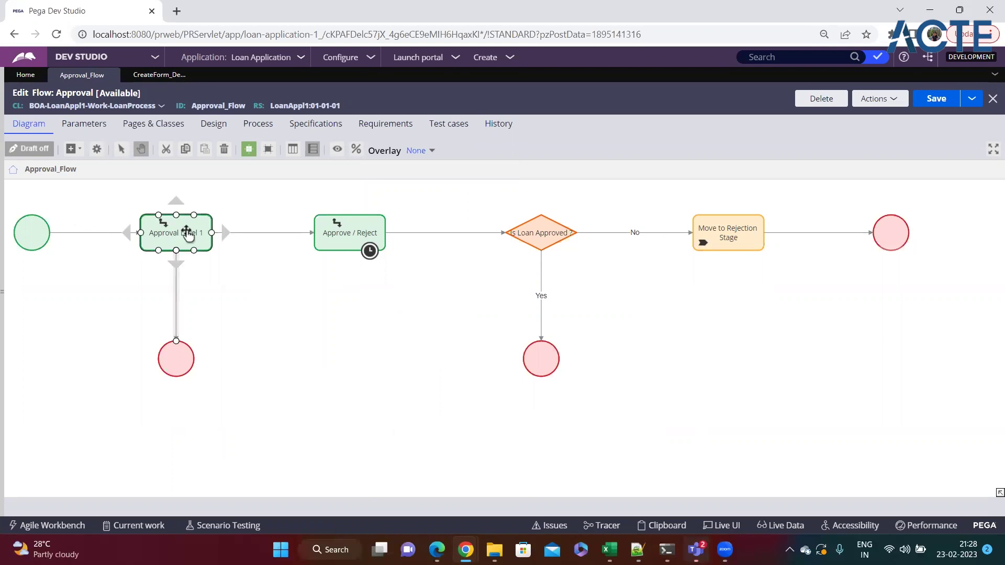
pyautogui.doubleClick(260, 236)
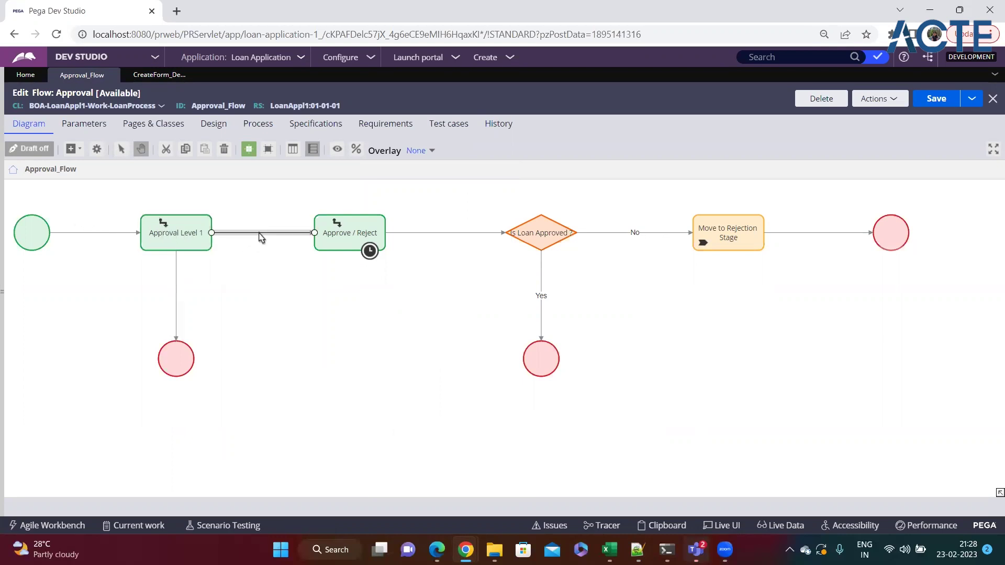
pyautogui.click(336, 435)
pyautogui.doubleClick(177, 309)
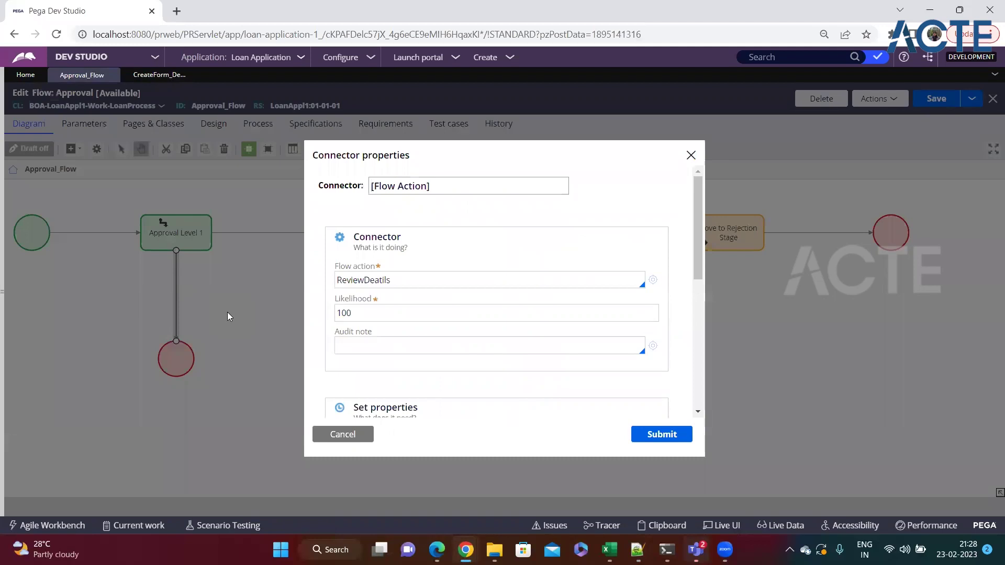
pyautogui.click(322, 435)
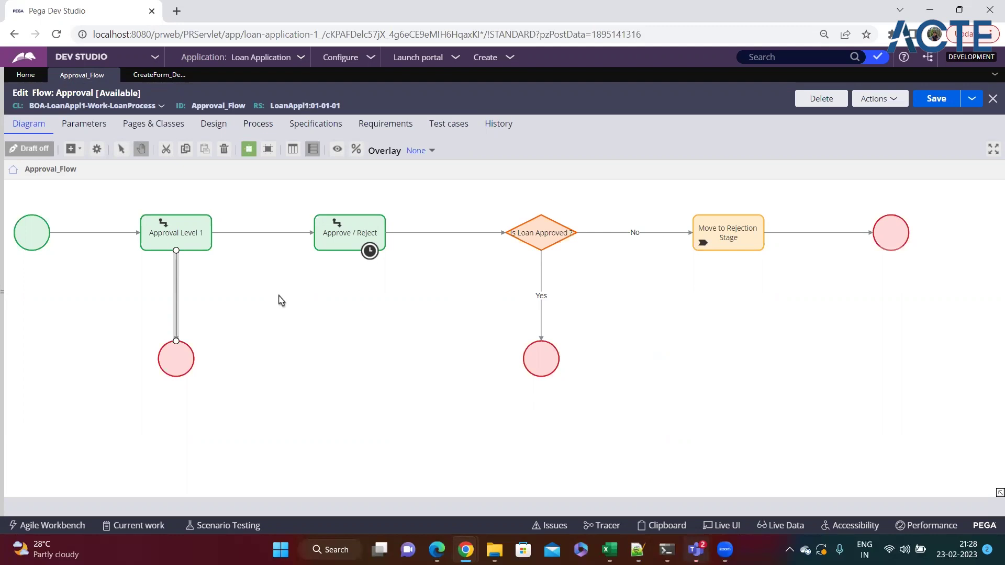
pyautogui.click(541, 237)
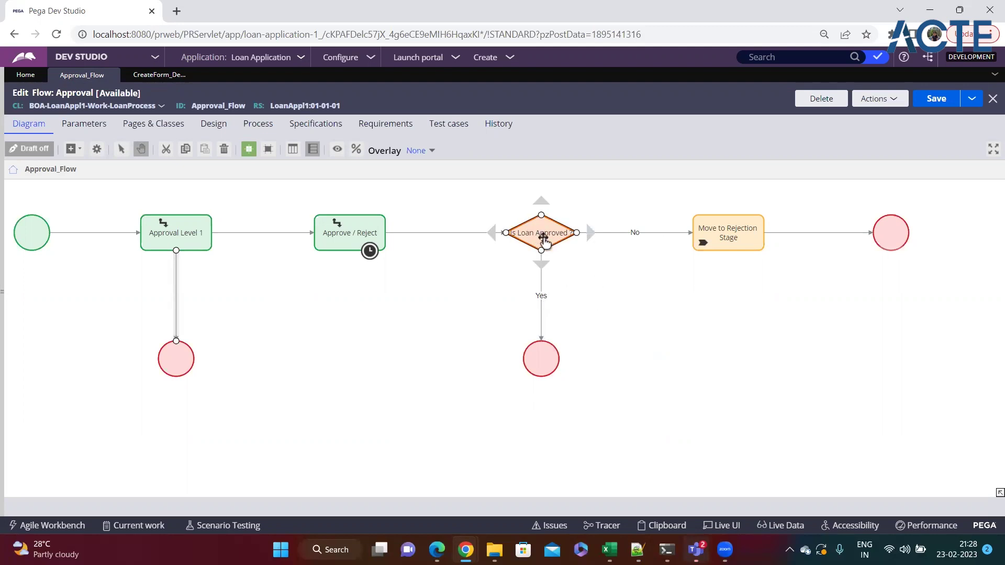
pyautogui.click(540, 303)
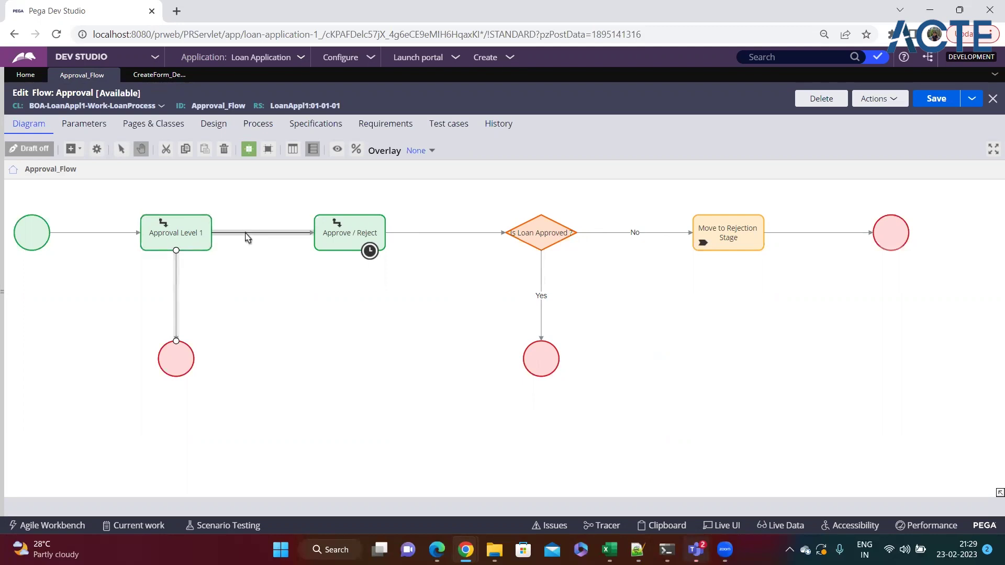
# Step: Rename the vertical connector leading to the End shape A1
pyautogui.doubleClick(178, 283)
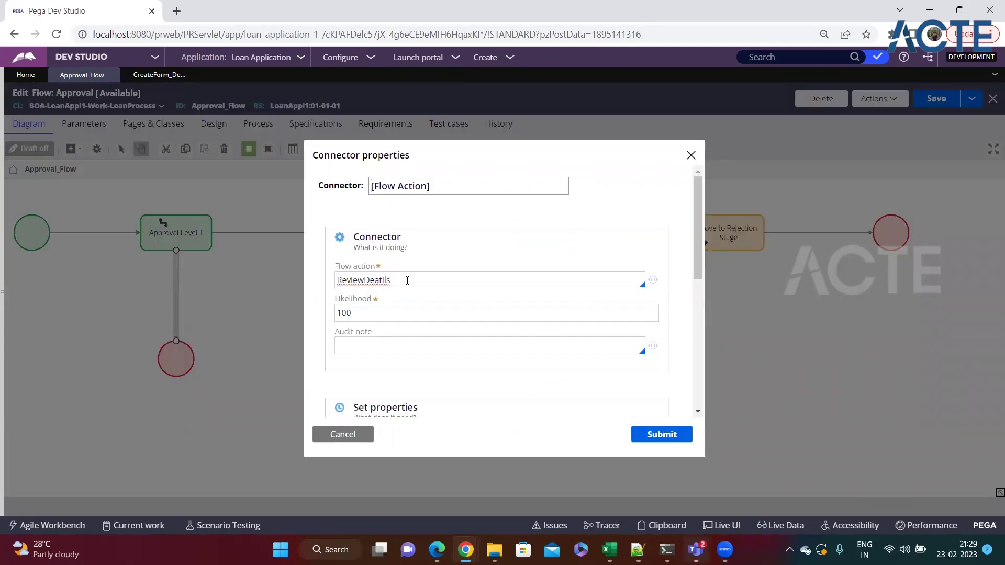
pyautogui.tripleClick(558, 185)
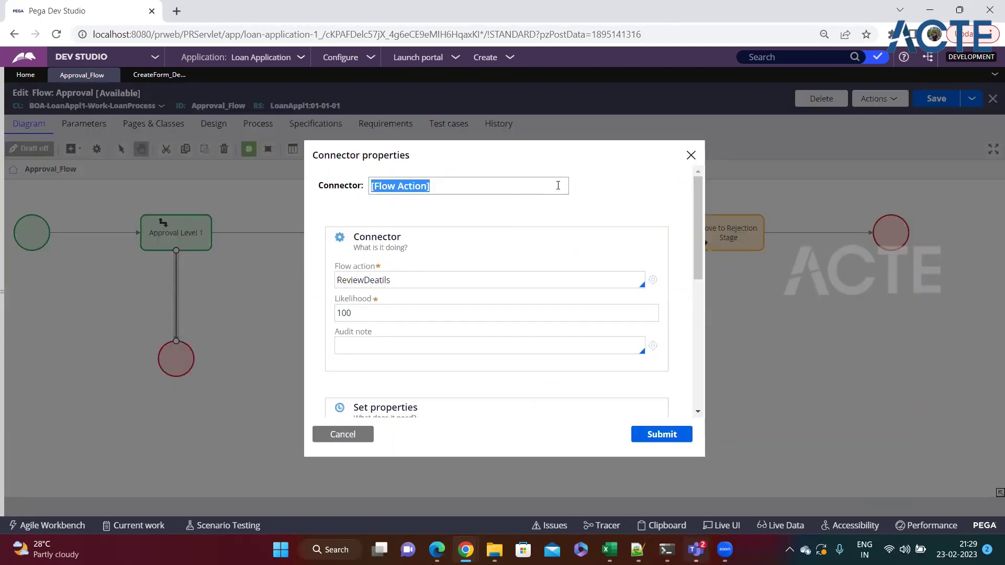
pyautogui.write('A1')
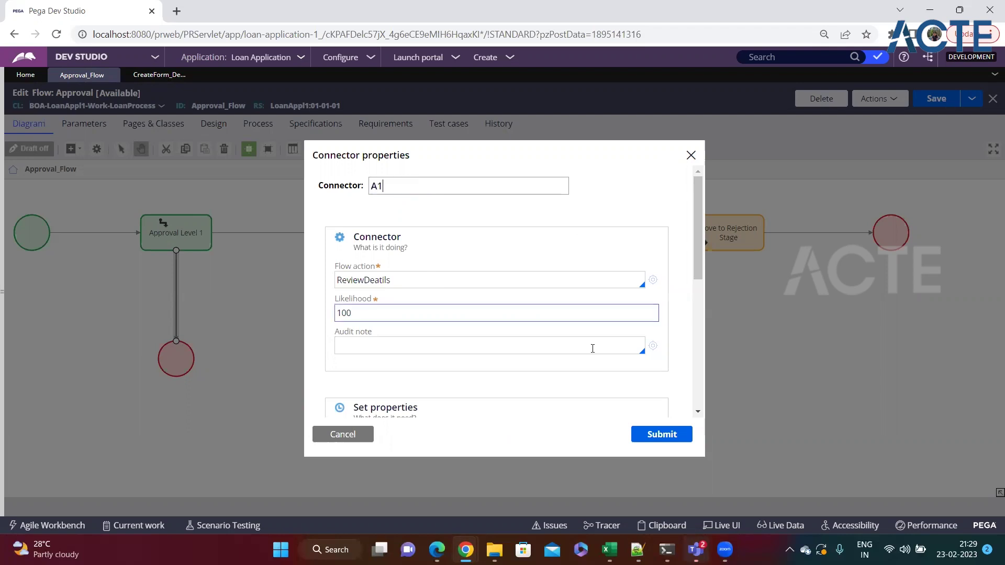
pyautogui.click(636, 435)
# Step: Replace the Approval Level 1 → Approve / Reject connector's placeholder name with A2
pyautogui.doubleClick(283, 233)
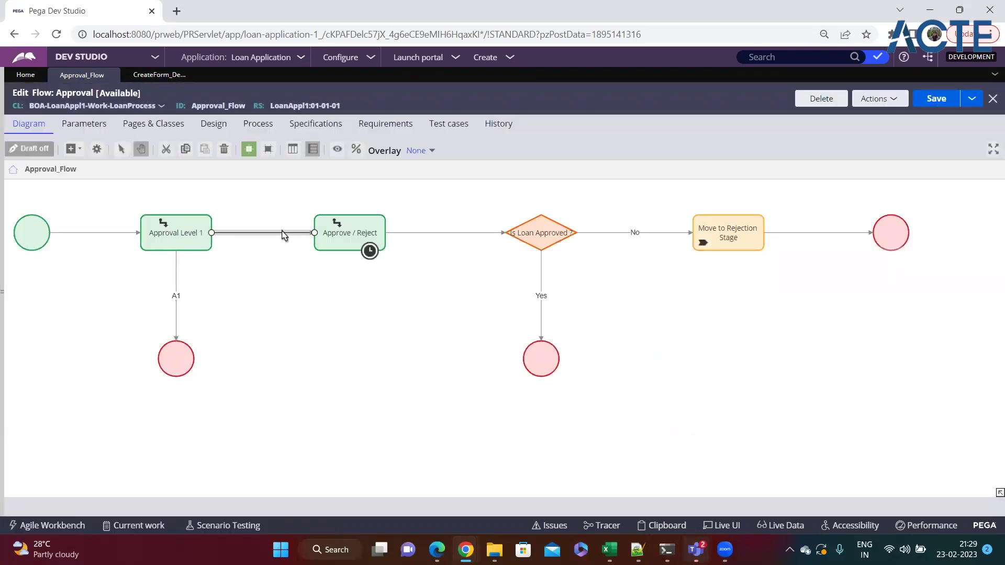
pyautogui.tripleClick(444, 187)
pyautogui.write('A2')
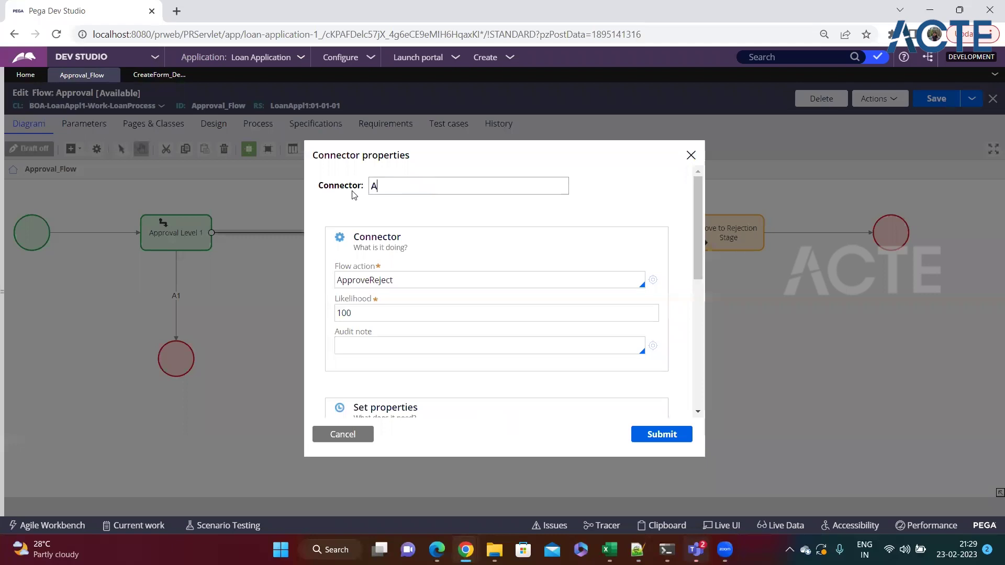
pyautogui.click(662, 434)
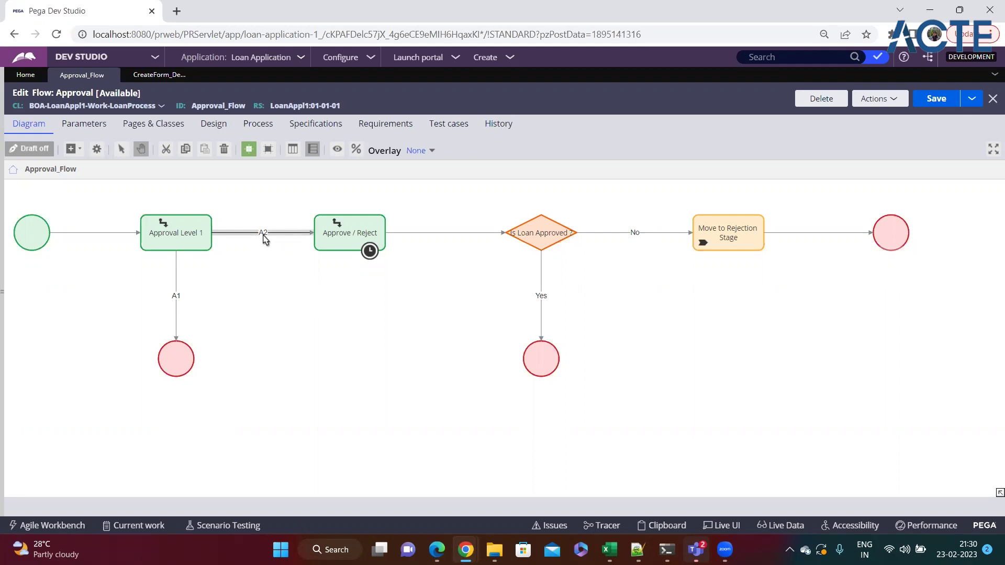
pyautogui.click(259, 272)
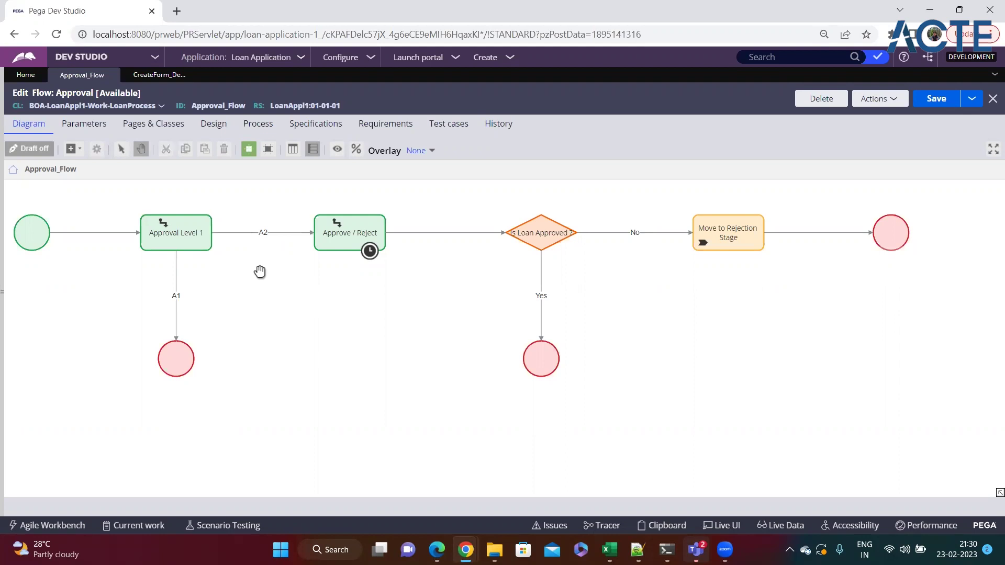
pyautogui.click(725, 549)
pyautogui.click(204, 240)
# Step: Set connector A2's likelihood to 60 and submit
pyautogui.doubleClick(259, 233)
pyautogui.moveTo(336, 298); pyautogui.dragTo(372, 304)
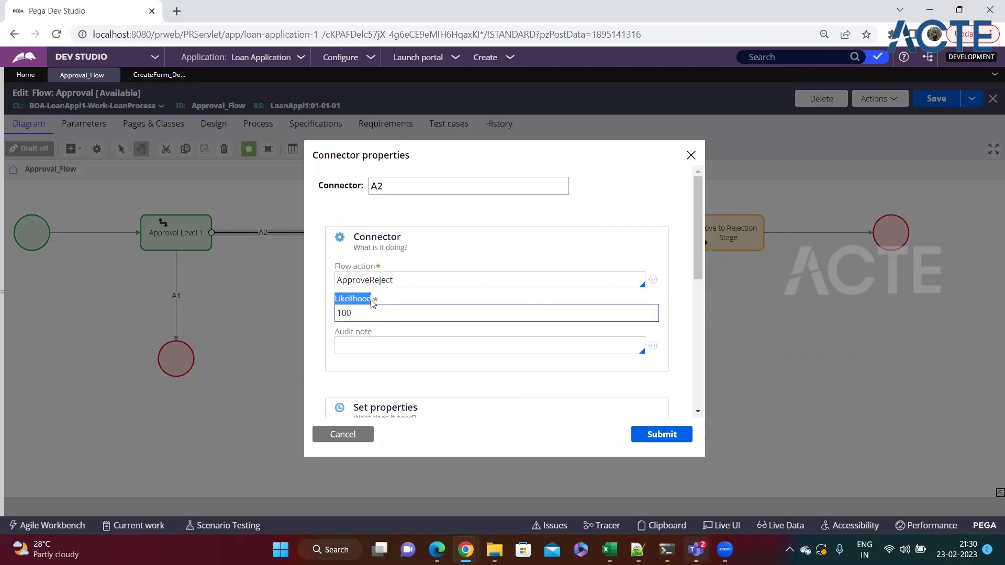
pyautogui.click(369, 300)
pyautogui.doubleClick(366, 300)
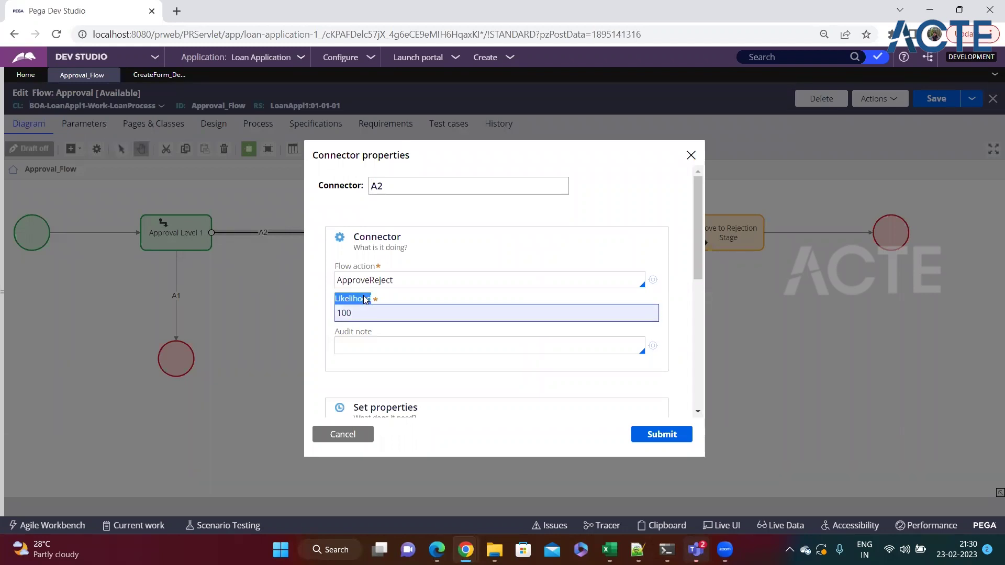
pyautogui.click(365, 311)
pyautogui.doubleClick(364, 314)
pyautogui.click(367, 315)
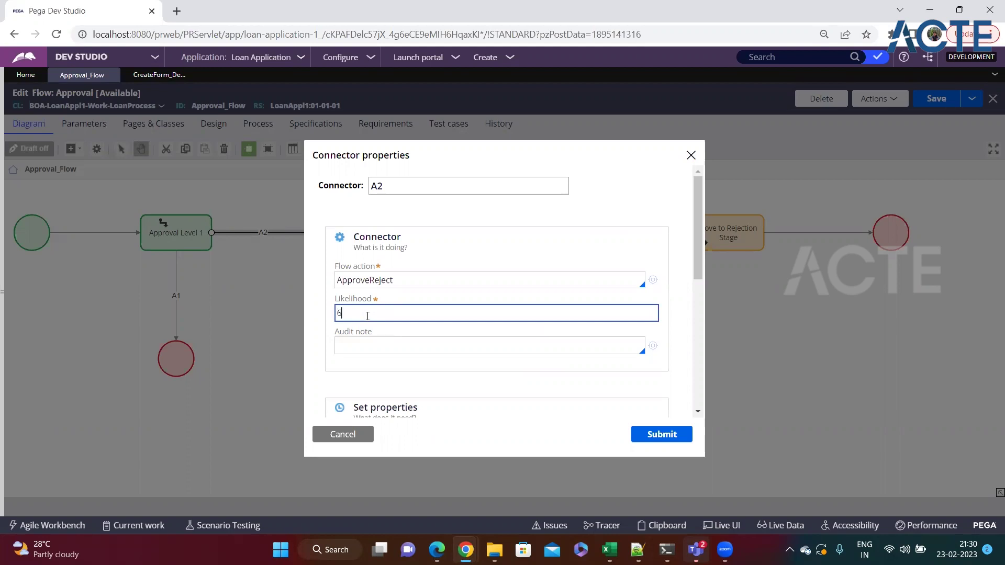
pyautogui.click(671, 434)
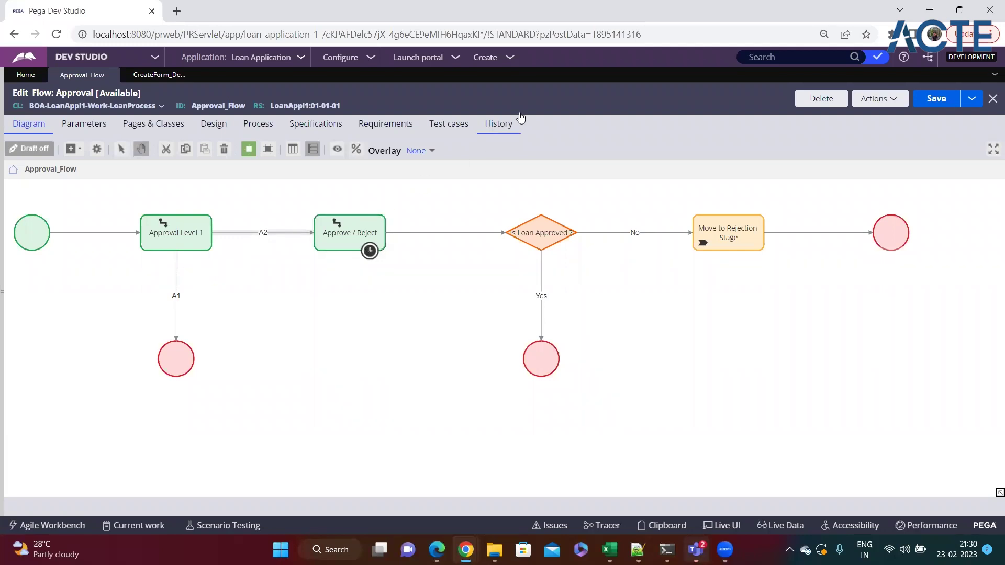
# Step: Set connector A1's likelihood to 40 and submit
pyautogui.doubleClick(176, 274)
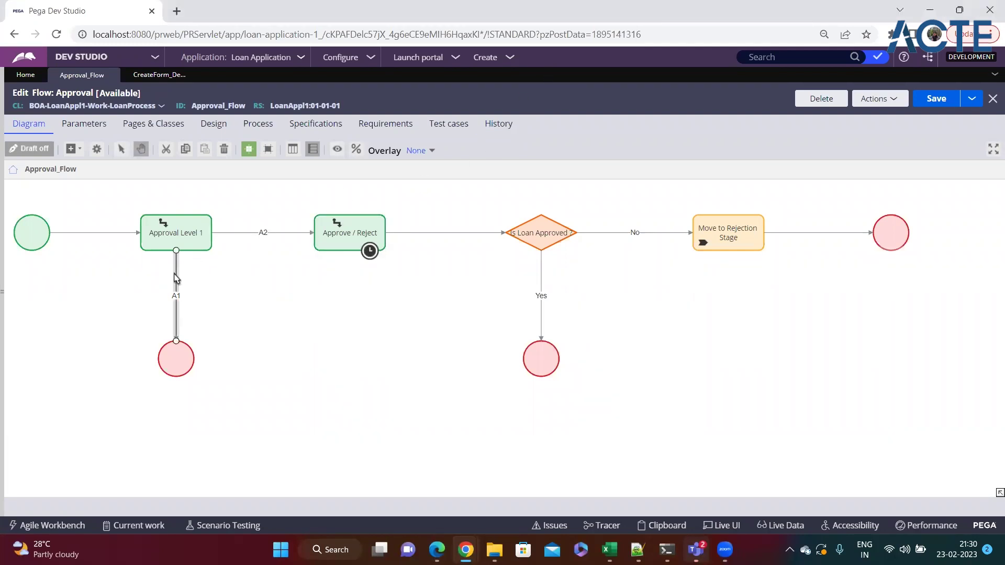
pyautogui.click(364, 313)
pyautogui.doubleClick(364, 314)
pyautogui.write('40')
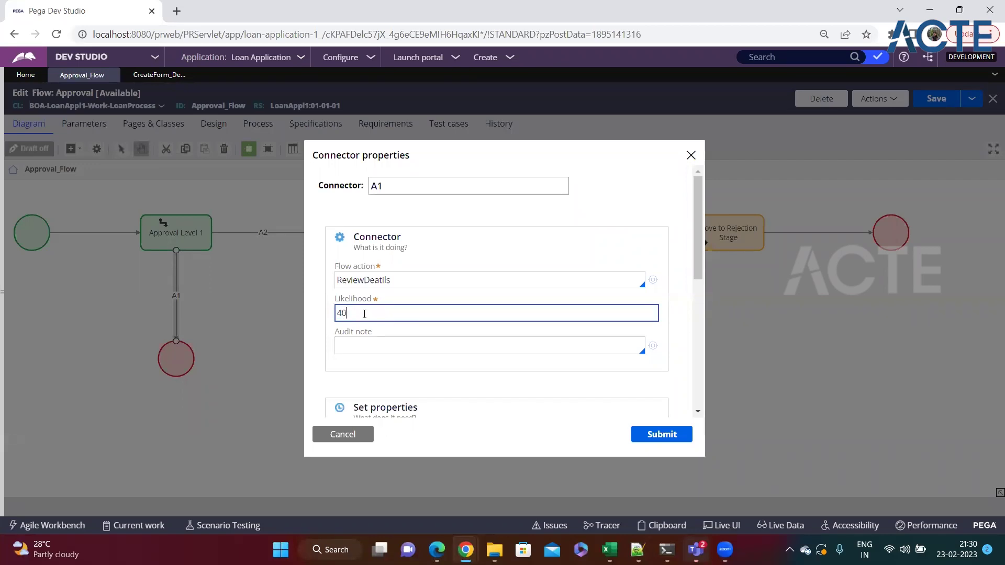
pyautogui.click(634, 434)
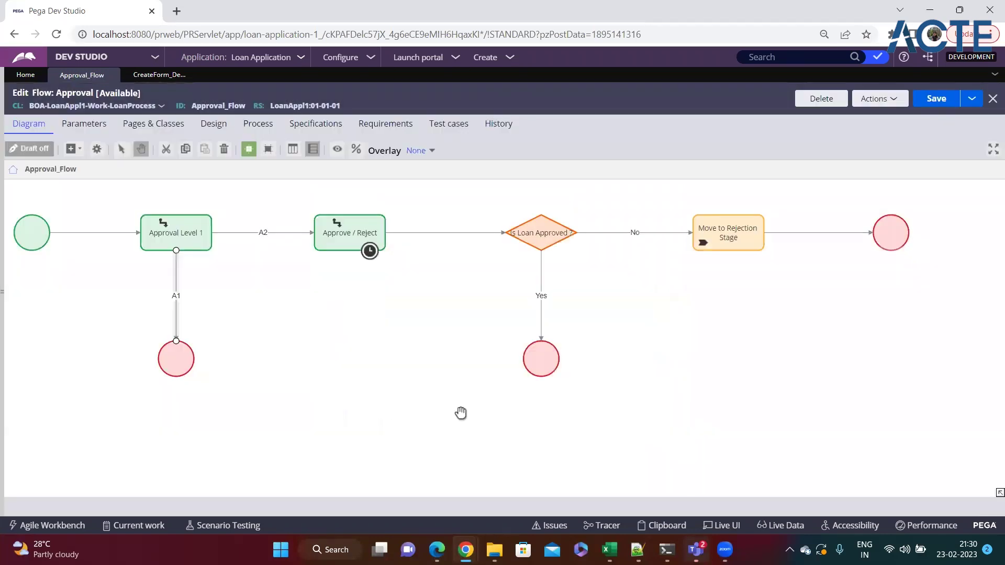
# Step: Reopen connector A2 to confirm its likelihood of 60, closing without changes
pyautogui.click(221, 242)
pyautogui.click(254, 234)
pyautogui.doubleClick(254, 236)
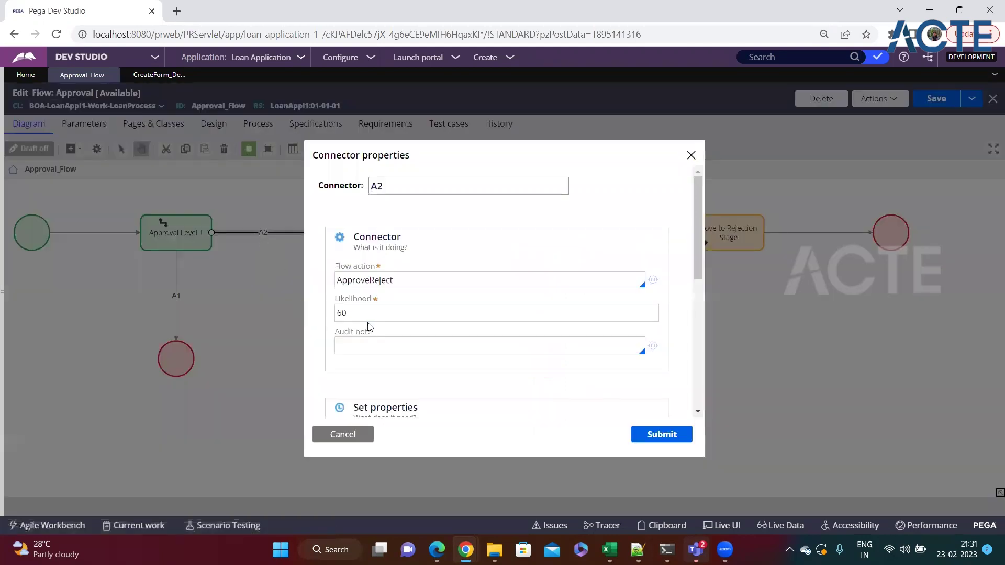
pyautogui.moveTo(368, 332); pyautogui.dragTo(341, 313)
pyautogui.click(357, 314)
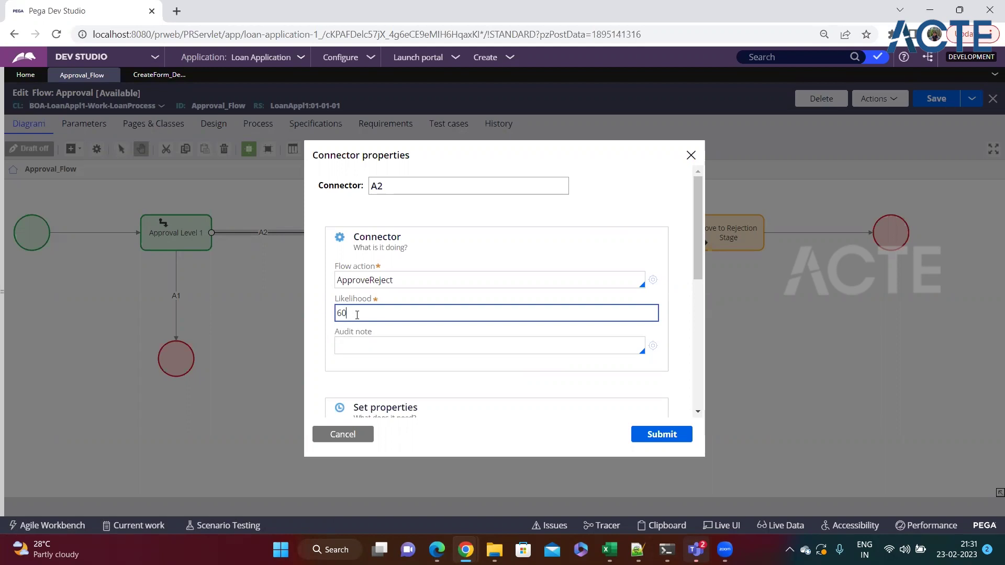
pyautogui.moveTo(361, 312); pyautogui.dragTo(333, 314)
pyautogui.click(358, 312)
pyautogui.click(340, 436)
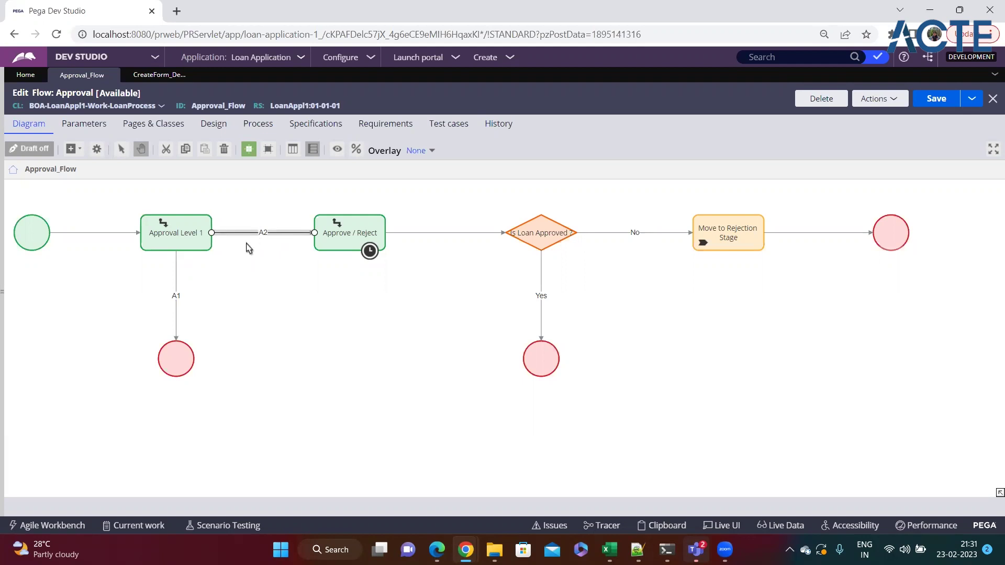
# Step: Start a new Loan Process case and continue past Enter Personal Details
pyautogui.click(510, 58)
pyautogui.moveTo(521, 70)
pyautogui.click(642, 83)
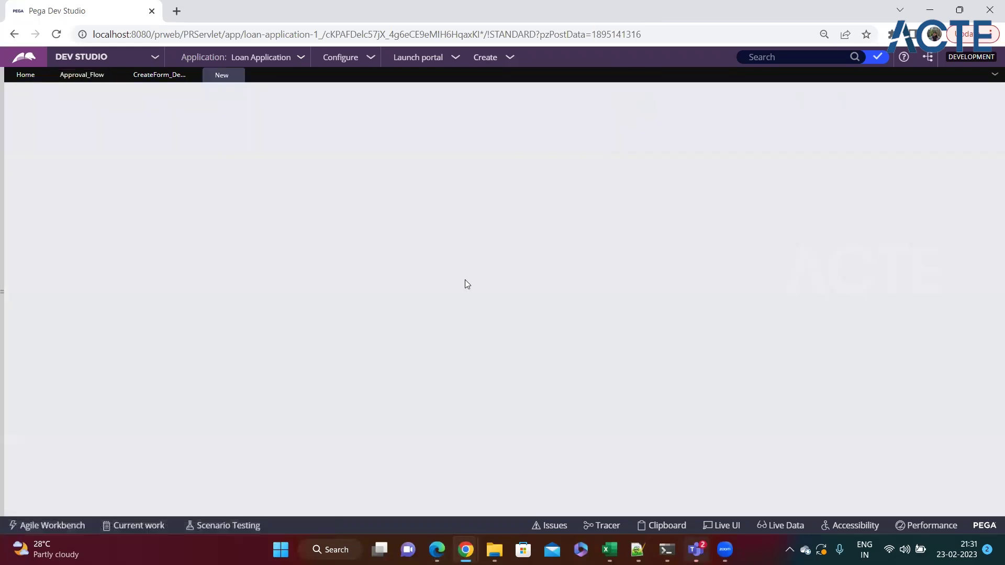
pyautogui.scroll(-5, 663, 359)
pyautogui.click(886, 440)
# Step: Choose Education Loan with a loan amount, review, and create the case to reach Approval
pyautogui.click(338, 230)
pyautogui.click(293, 264)
pyautogui.click(296, 270)
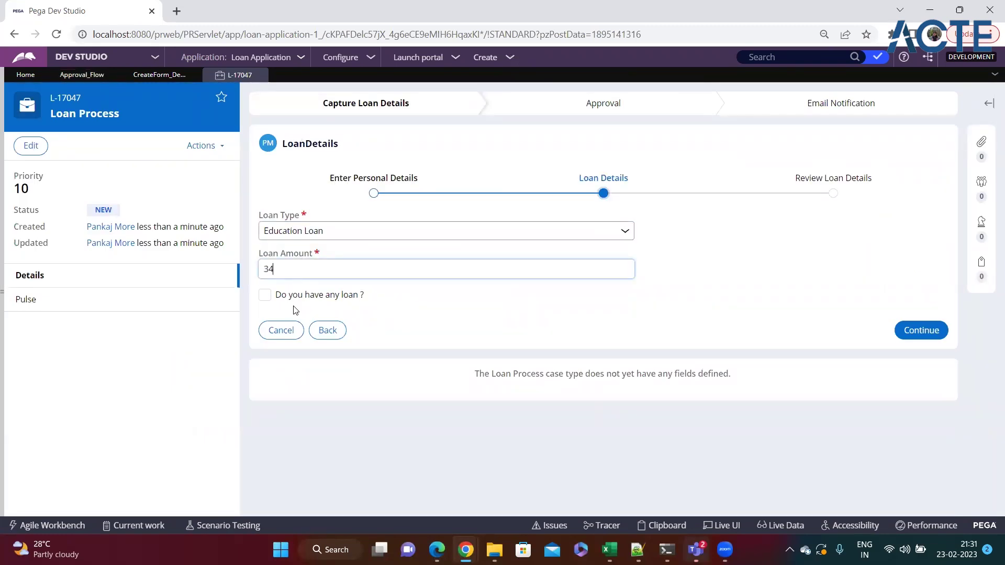
pyautogui.click(920, 330)
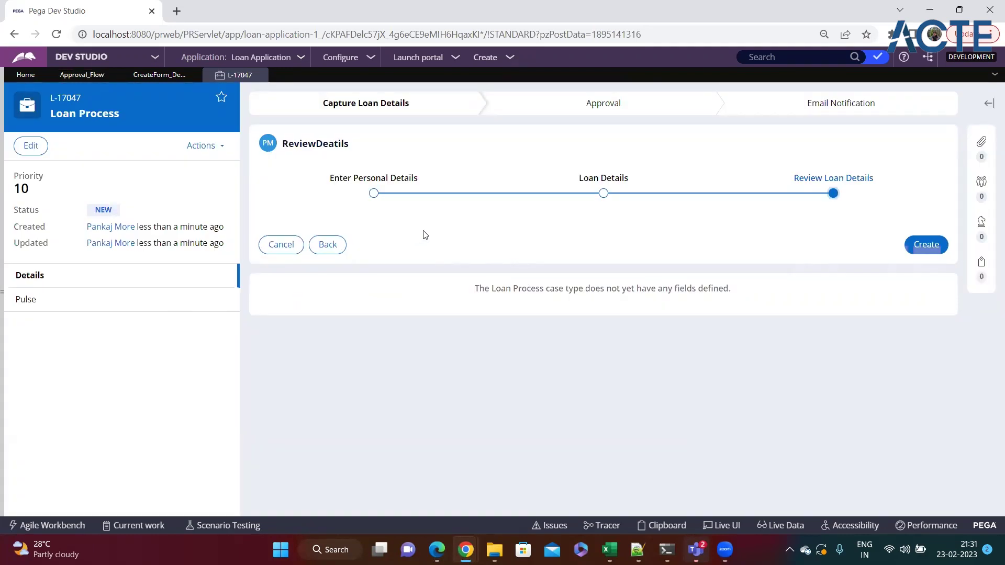
pyautogui.click(924, 246)
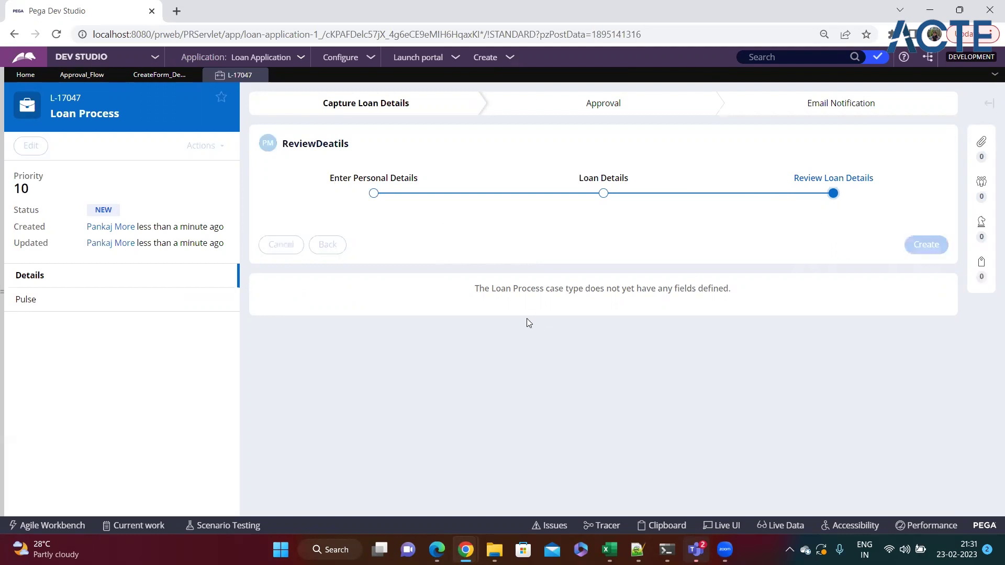
# Step: Browse the case's actions list, then return to the Capture Loan Details flow
pyautogui.scroll(-1, 366, 251)
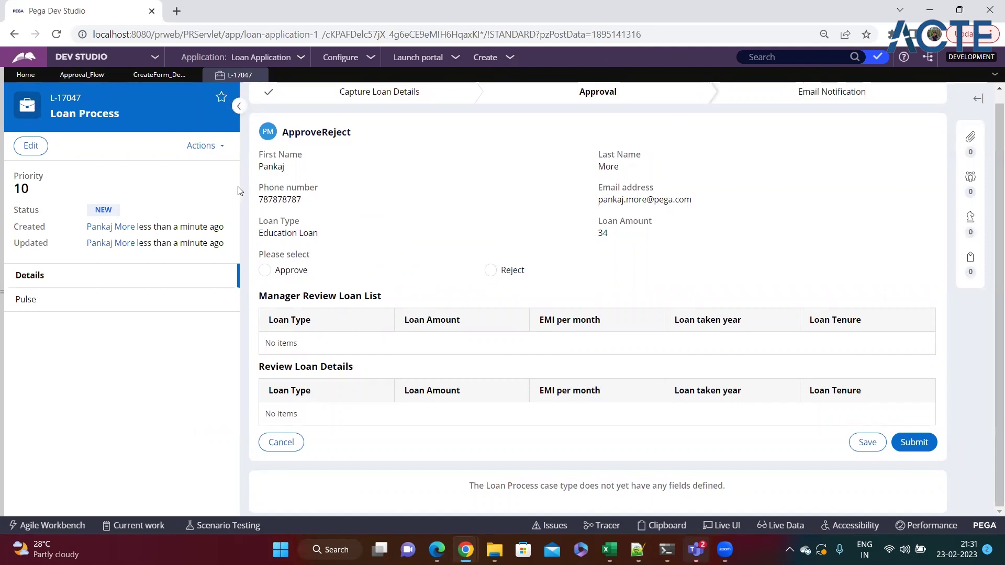
pyautogui.click(222, 147)
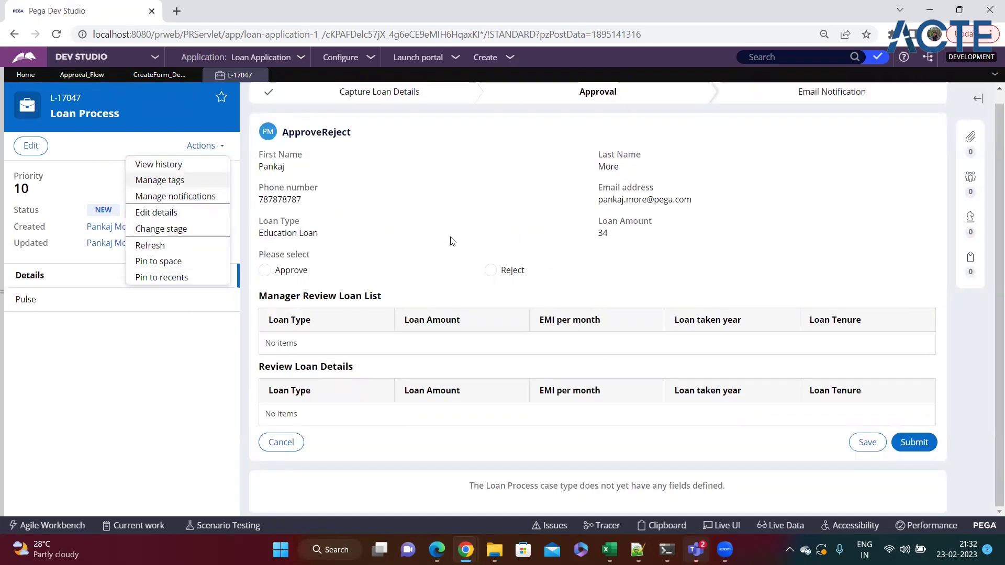
pyautogui.press('Escape')
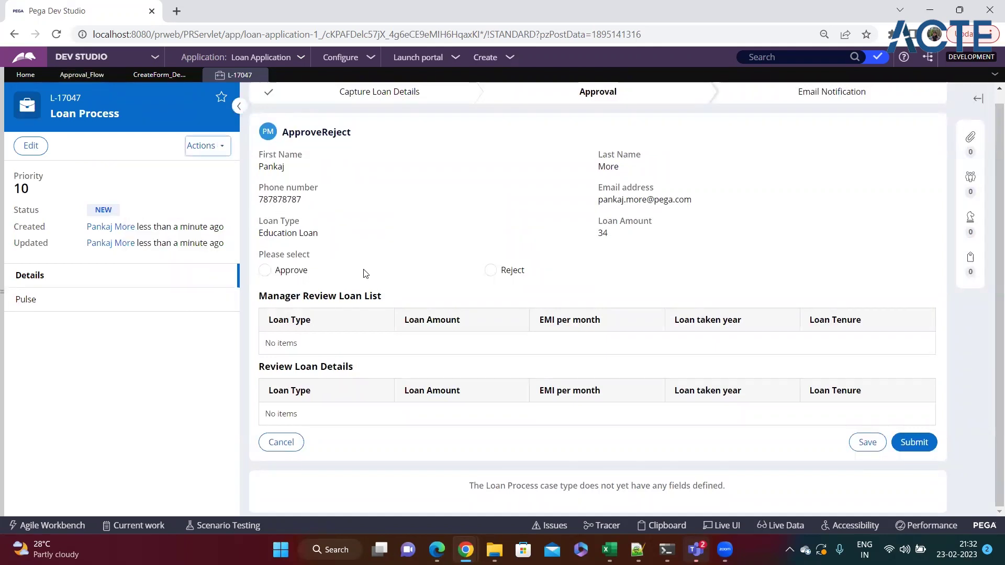
pyautogui.click(217, 147)
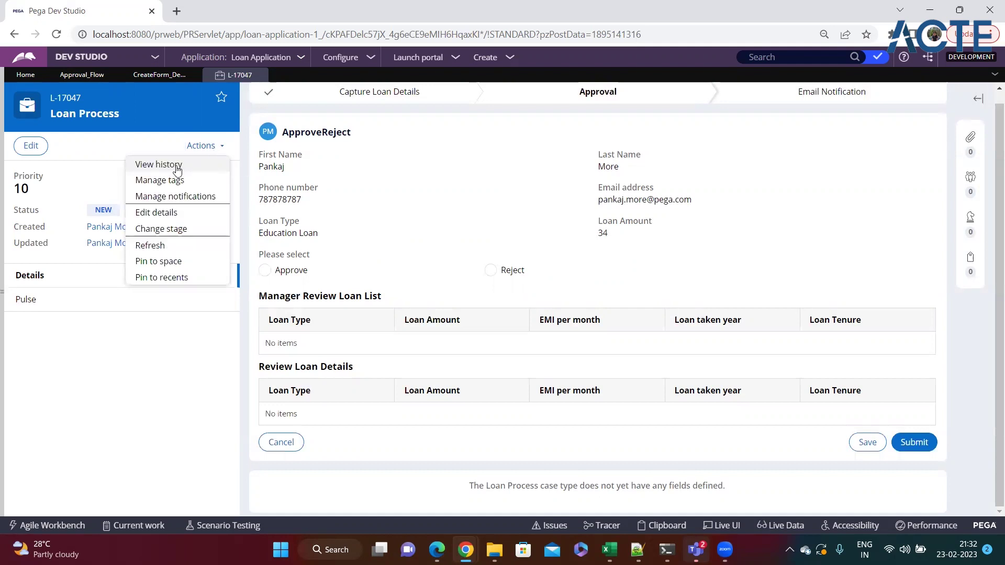
pyautogui.press('Escape')
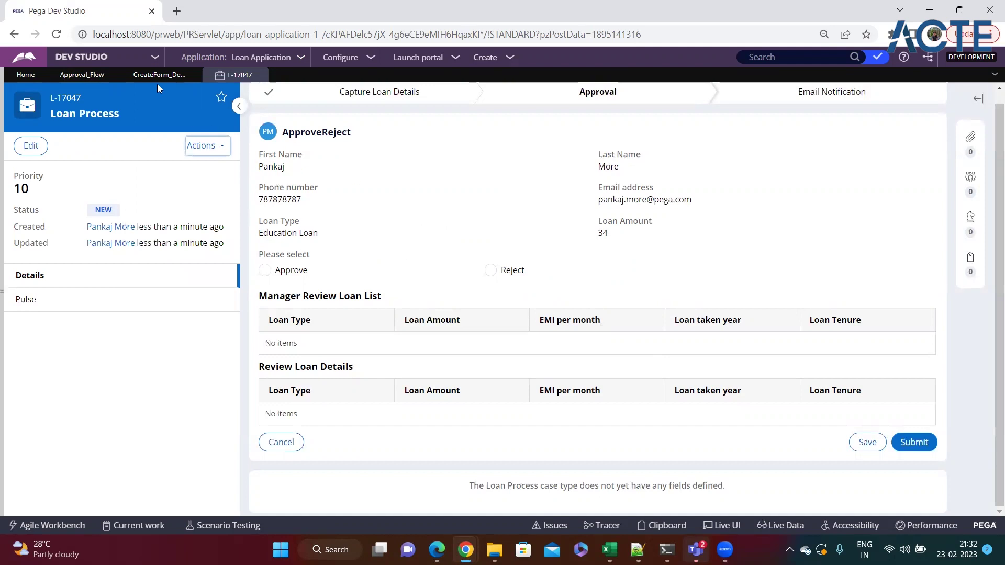
pyautogui.click(223, 149)
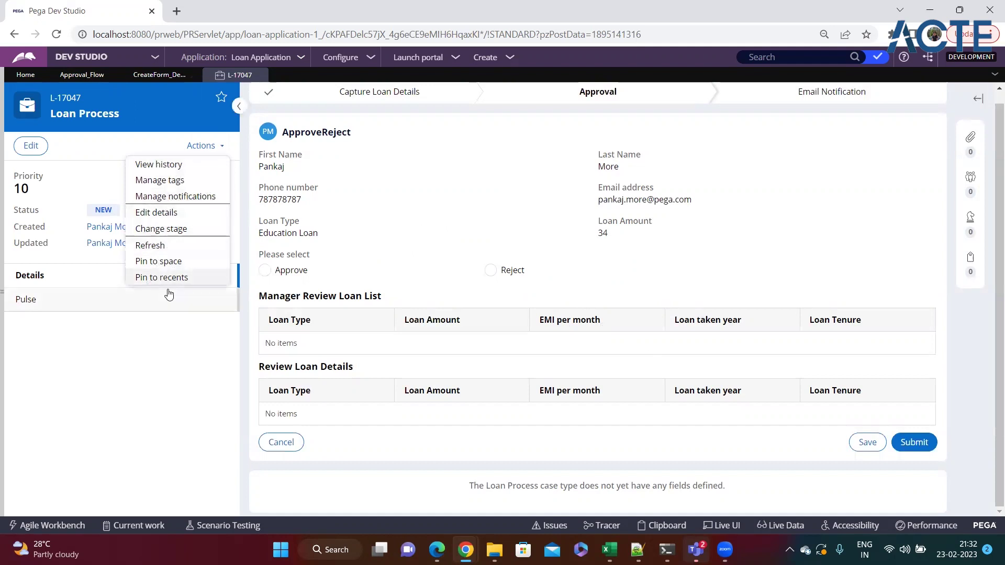
pyautogui.click(202, 247)
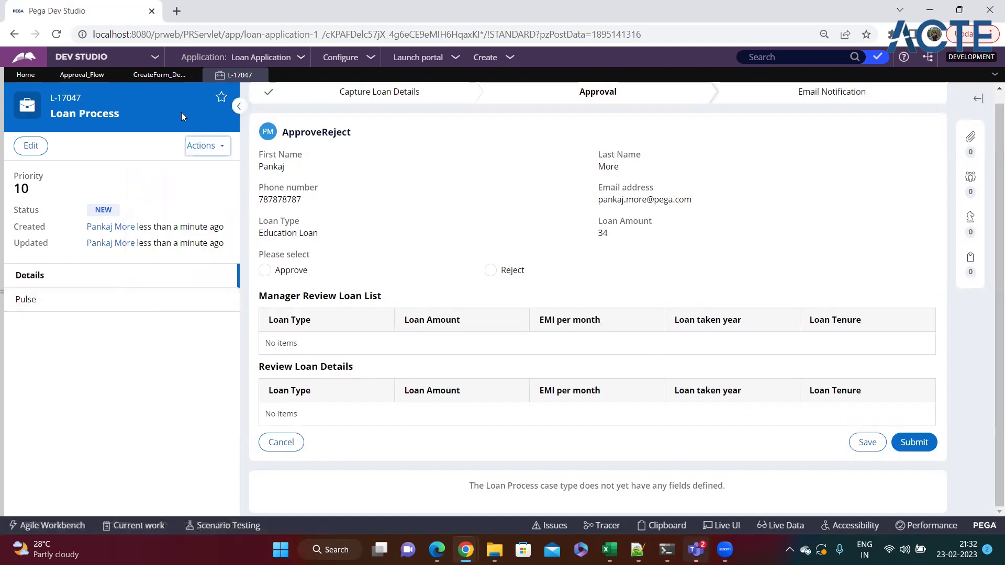
pyautogui.click(160, 78)
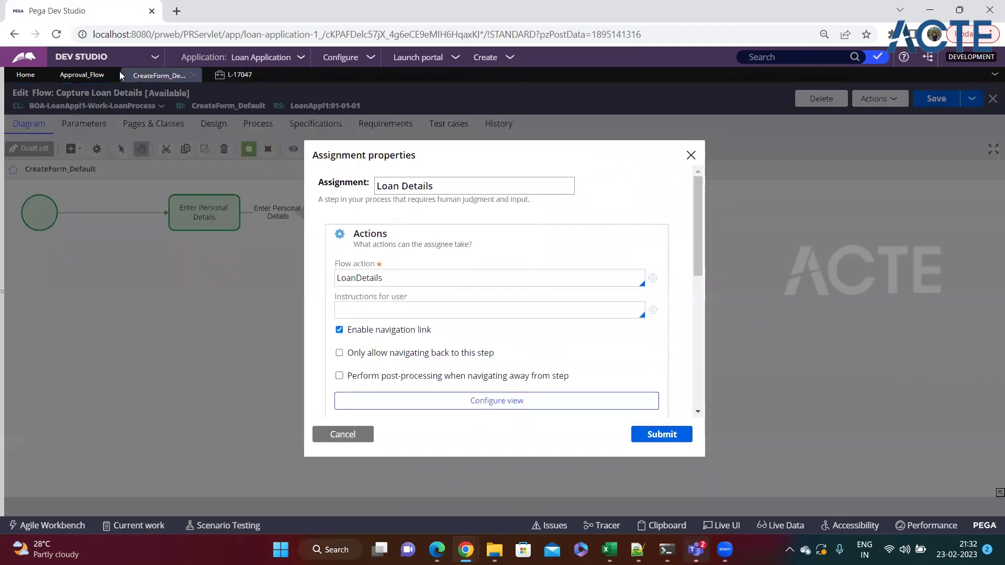
# Step: In the Approval flow, set connector A2's likelihood back to 100
pyautogui.click(82, 75)
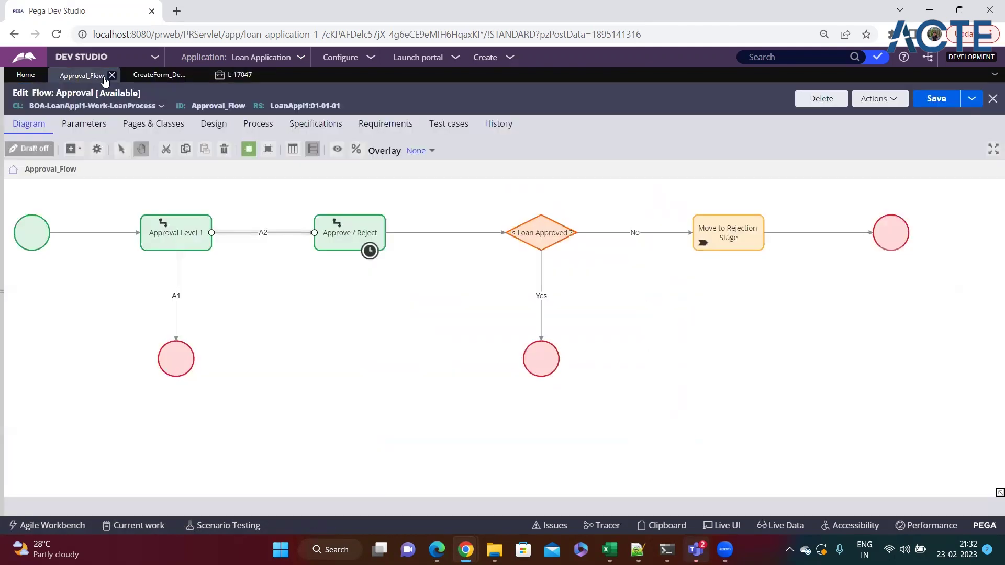
pyautogui.doubleClick(246, 232)
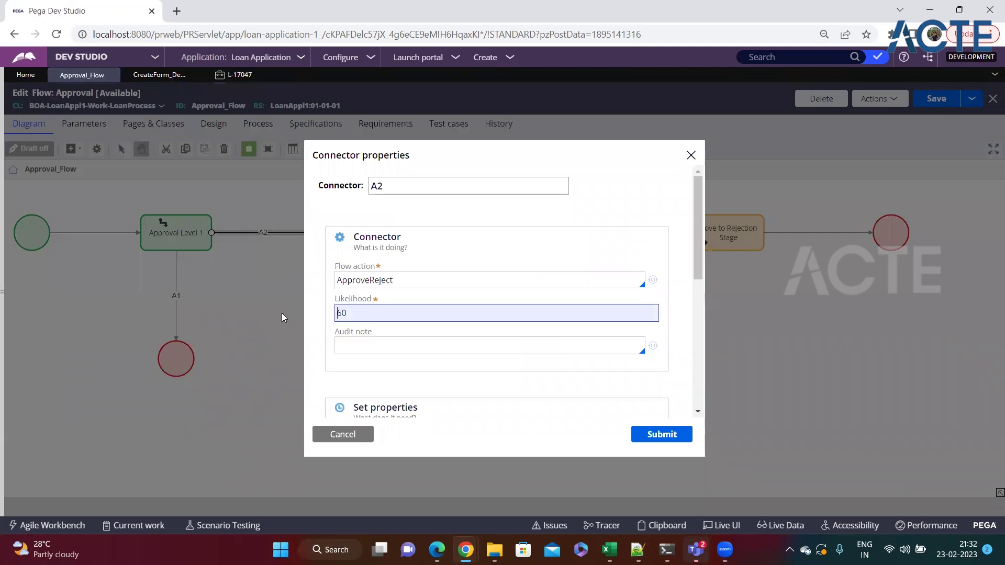
pyautogui.click(691, 155)
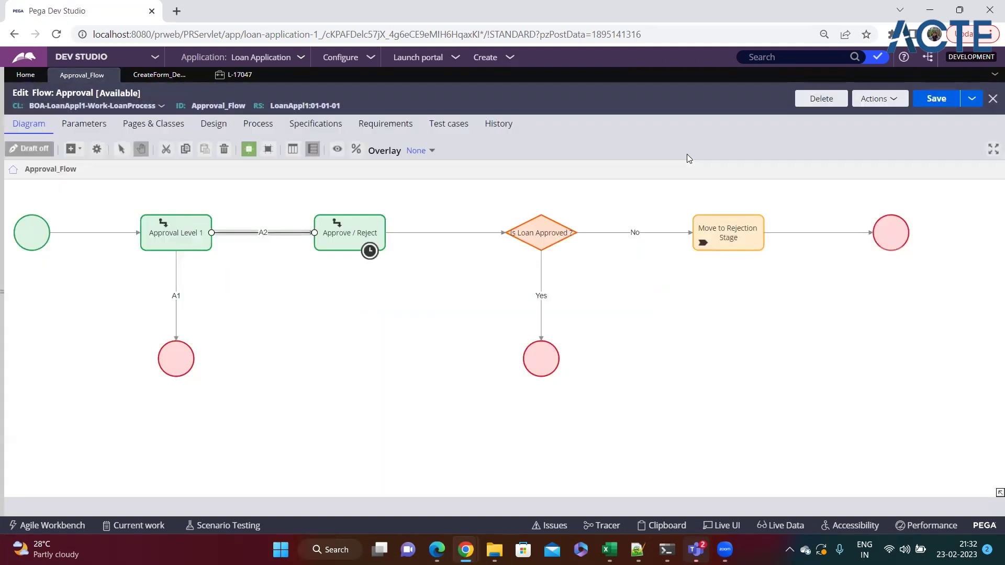
pyautogui.doubleClick(260, 234)
pyautogui.moveTo(385, 312); pyautogui.dragTo(301, 321)
pyautogui.write('100')
pyautogui.click(648, 437)
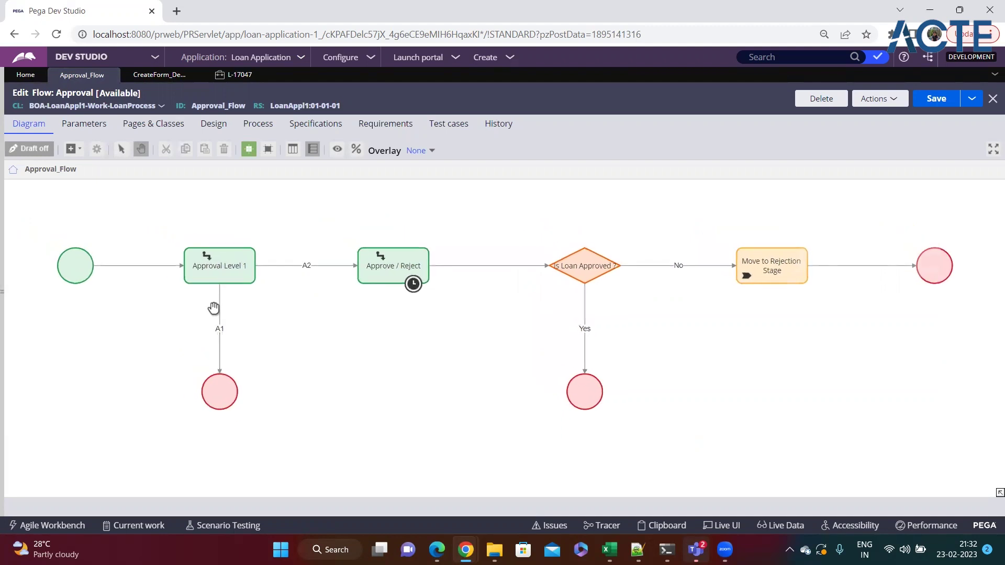
# Step: Change connector A1's likelihood to 100 and save the Approval flow
pyautogui.doubleClick(219, 317)
pyautogui.moveTo(366, 313); pyautogui.dragTo(325, 316)
pyautogui.write('100')
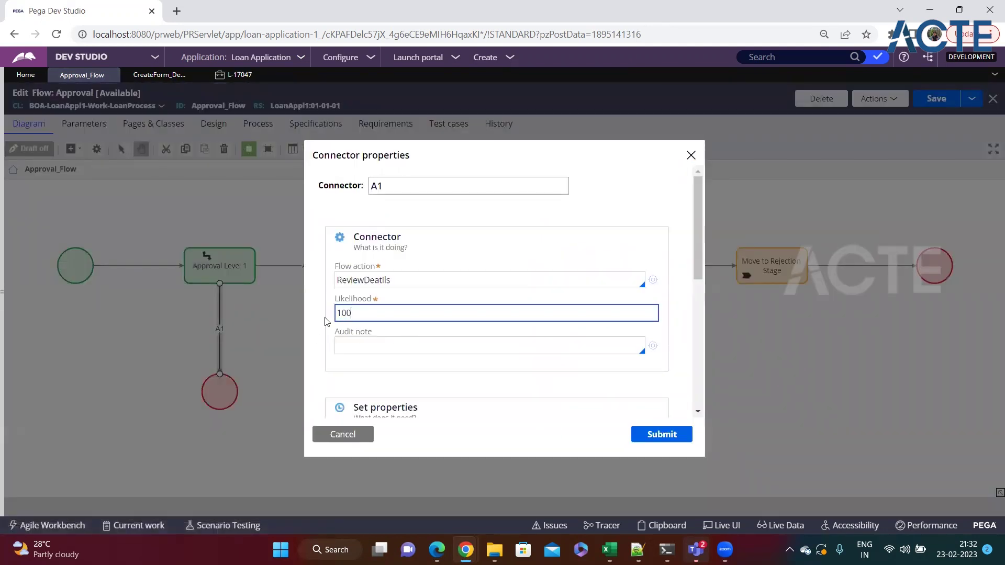
pyautogui.click(653, 436)
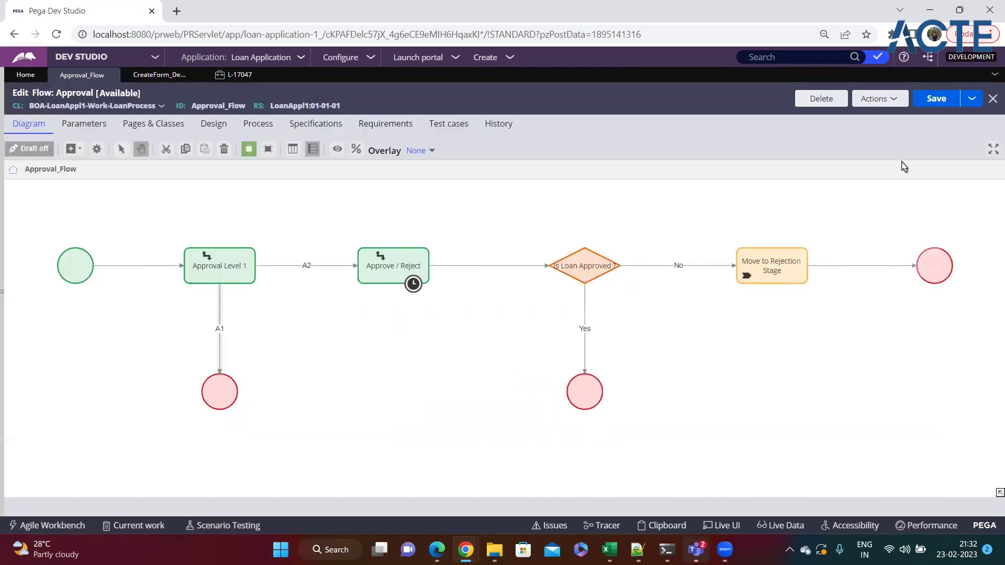
pyautogui.click(932, 94)
pyautogui.click(191, 265)
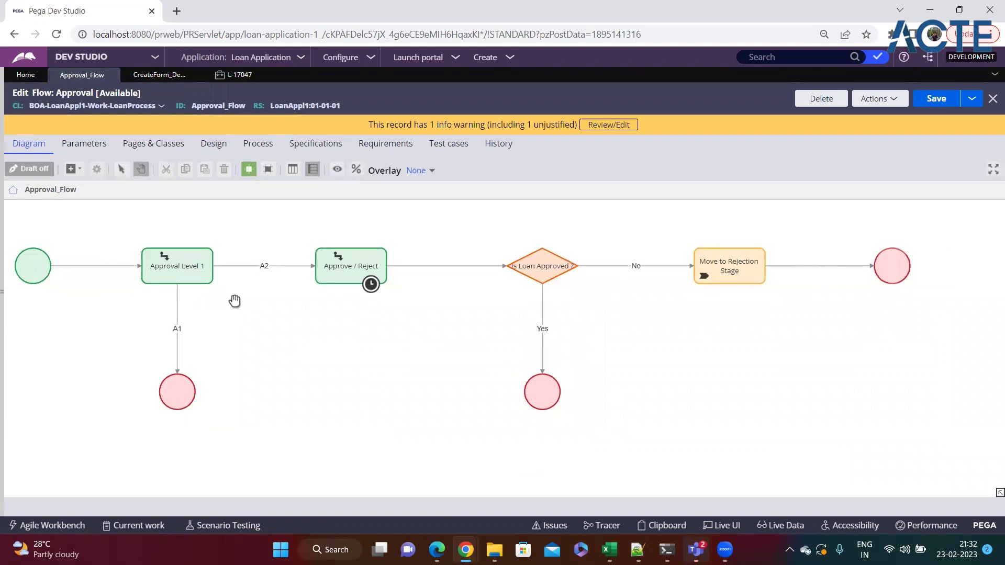
# Step: Inspect the A2 (ApproveReject) and A1 connectors, closing each without changes
pyautogui.doubleClick(250, 270)
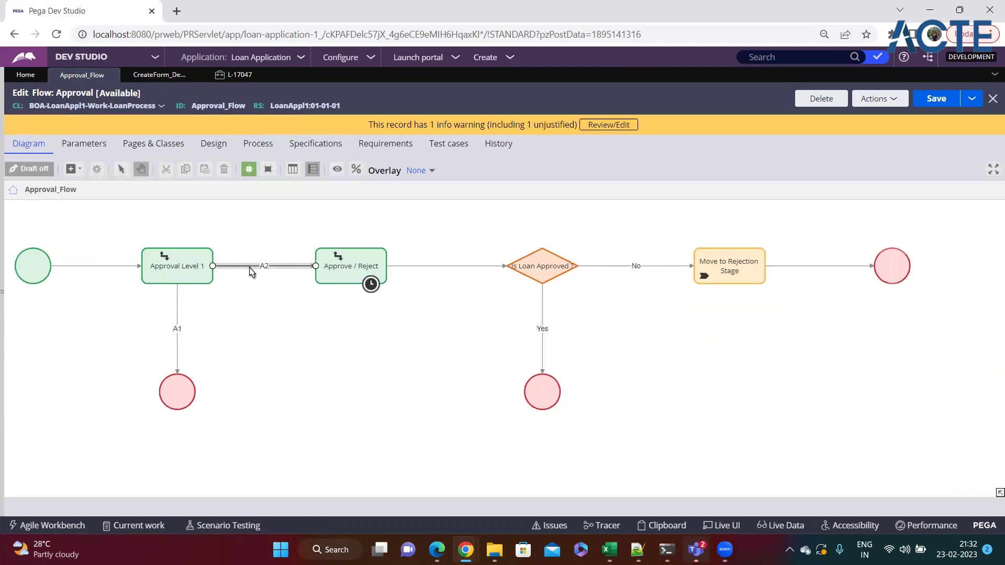
pyautogui.moveTo(339, 281); pyautogui.dragTo(416, 281)
pyautogui.click(343, 434)
pyautogui.click(177, 320)
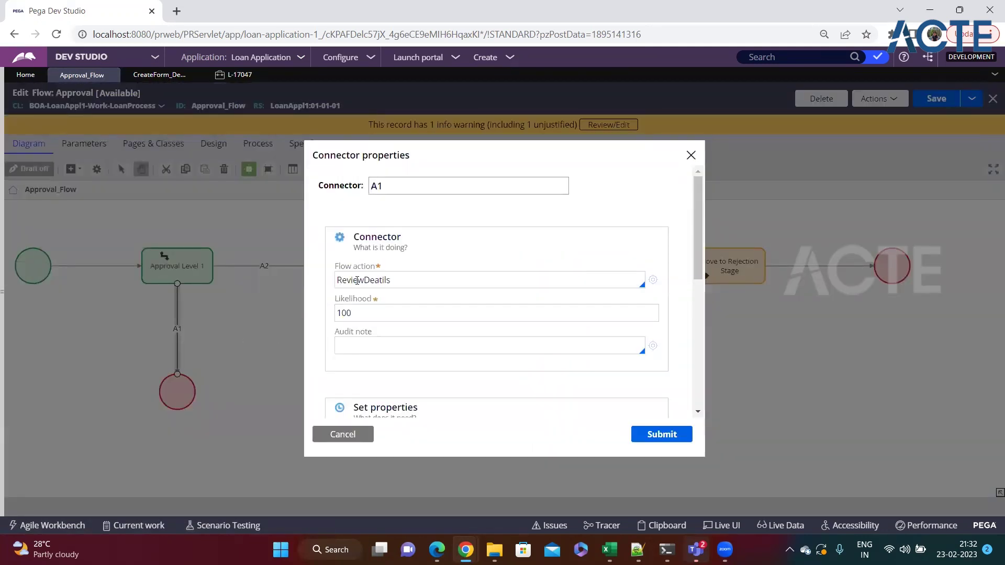
pyautogui.click(343, 434)
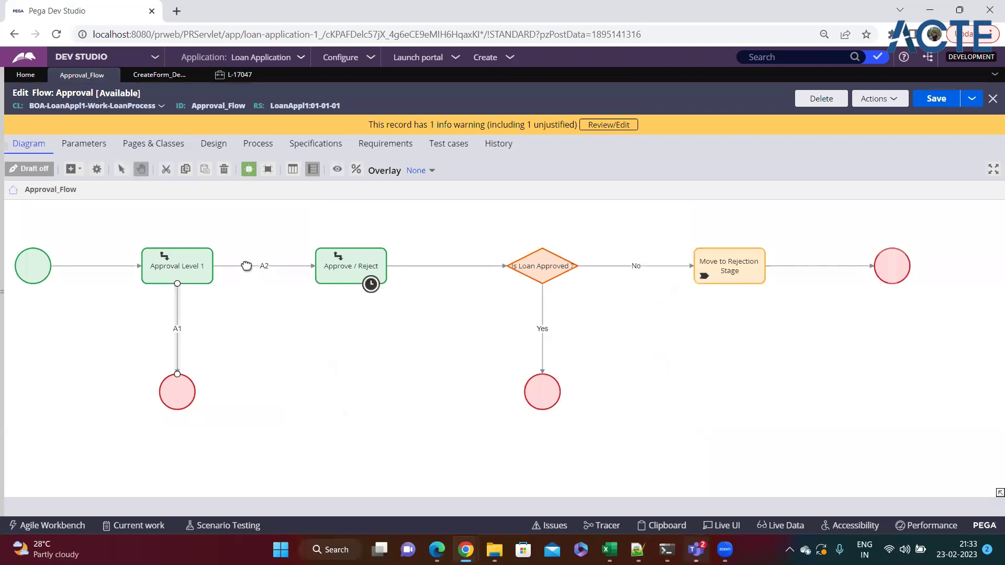
pyautogui.doubleClick(299, 277)
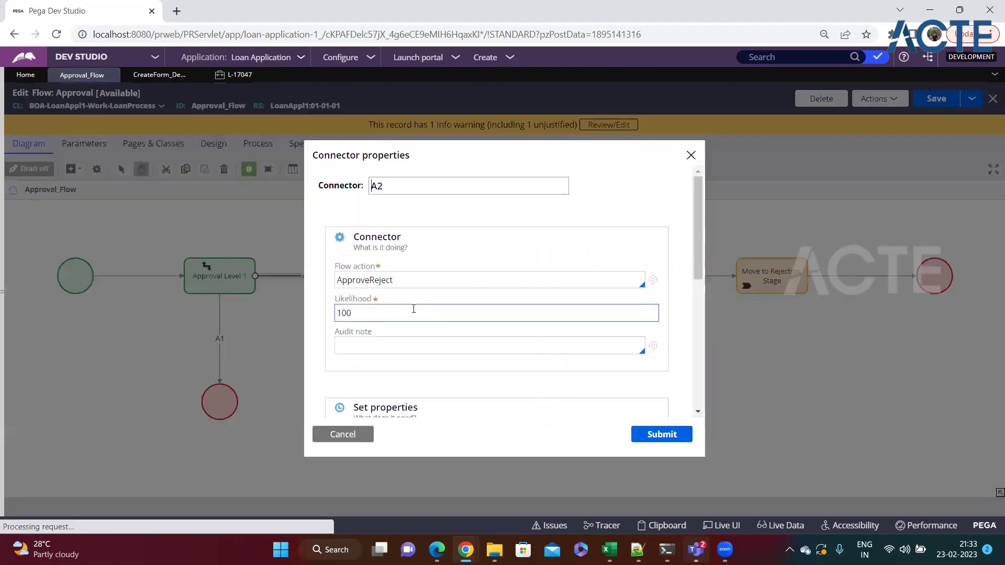
pyautogui.moveTo(391, 281); pyautogui.dragTo(333, 281)
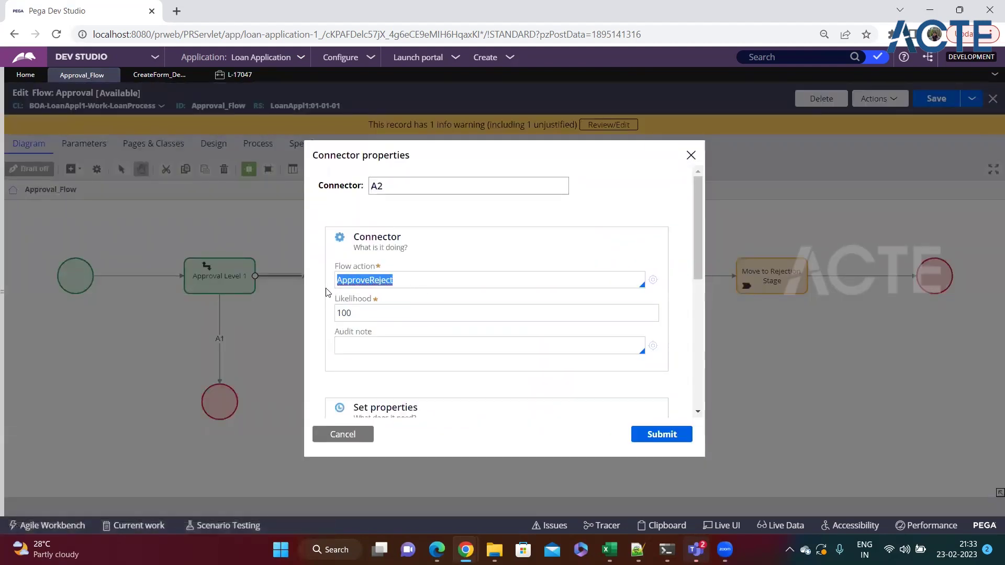
pyautogui.click(343, 436)
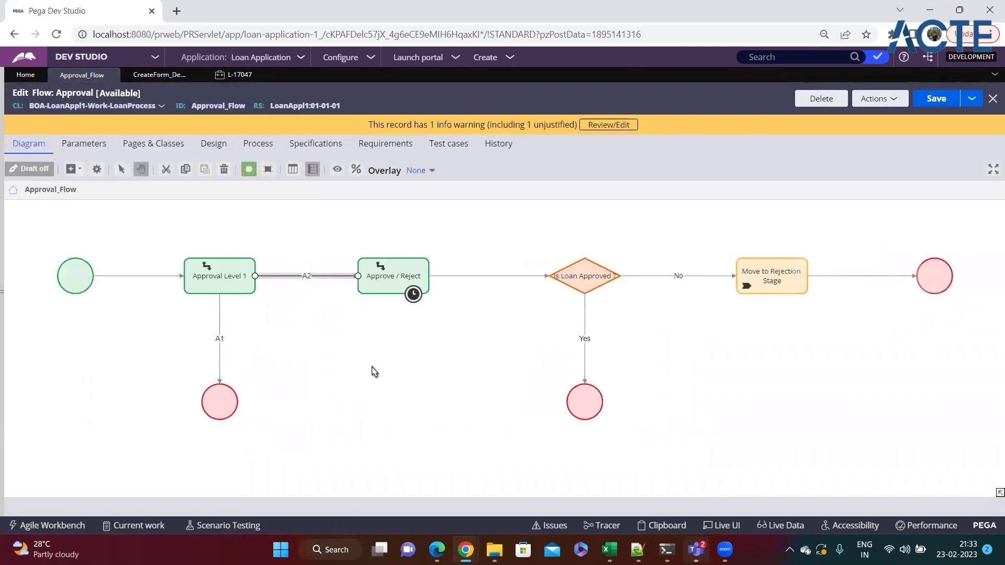
pyautogui.click(221, 324)
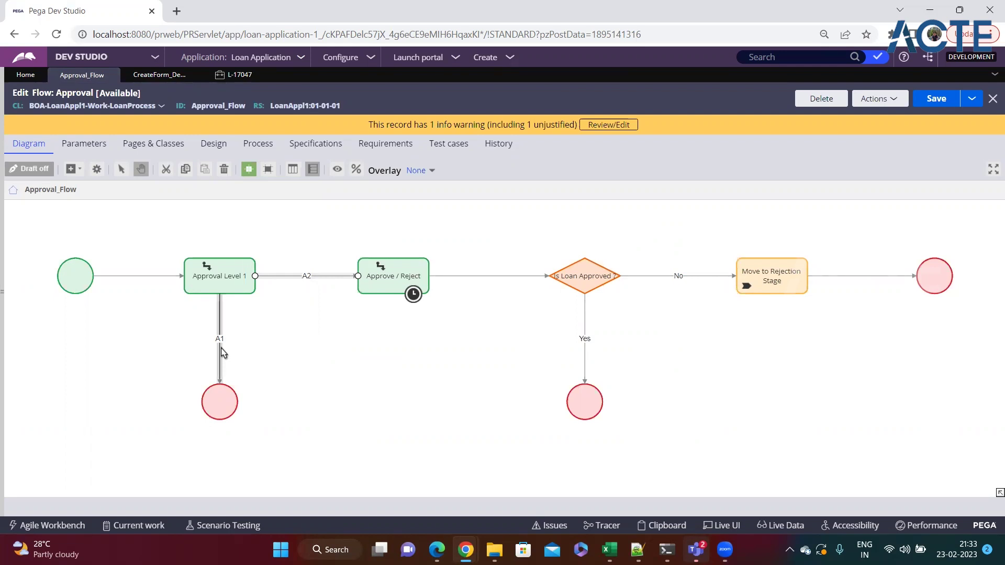
pyautogui.moveTo(381, 350); pyautogui.dragTo(305, 333)
# Step: Inspect the Yes and No decision connectors, No at likelihood 50, closing without changes
pyautogui.doubleClick(510, 307)
pyautogui.click(341, 343)
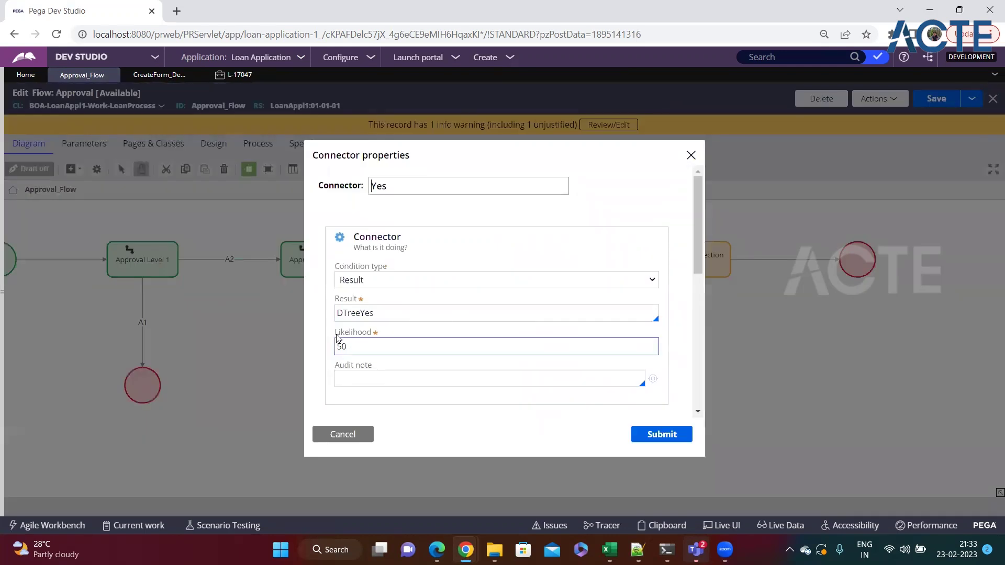
pyautogui.moveTo(336, 339); pyautogui.dragTo(419, 338)
pyautogui.click(361, 439)
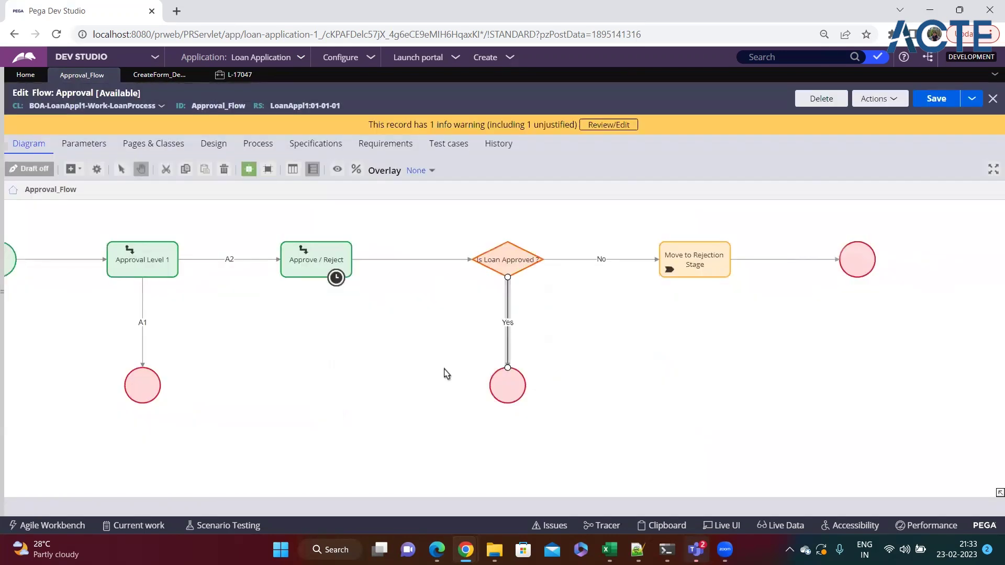
pyautogui.doubleClick(589, 260)
pyautogui.click(337, 432)
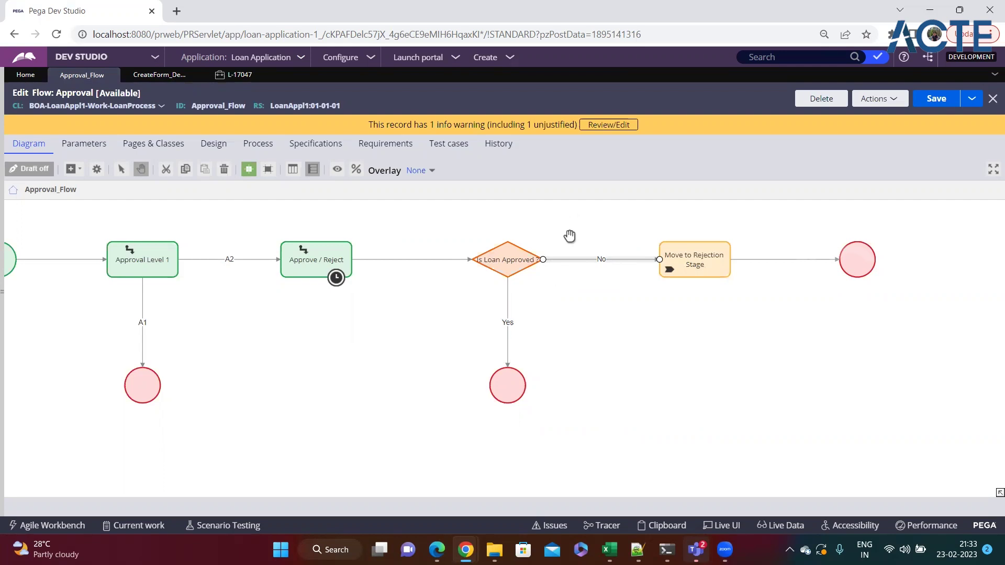
pyautogui.doubleClick(593, 262)
pyautogui.moveTo(350, 347); pyautogui.dragTo(329, 359)
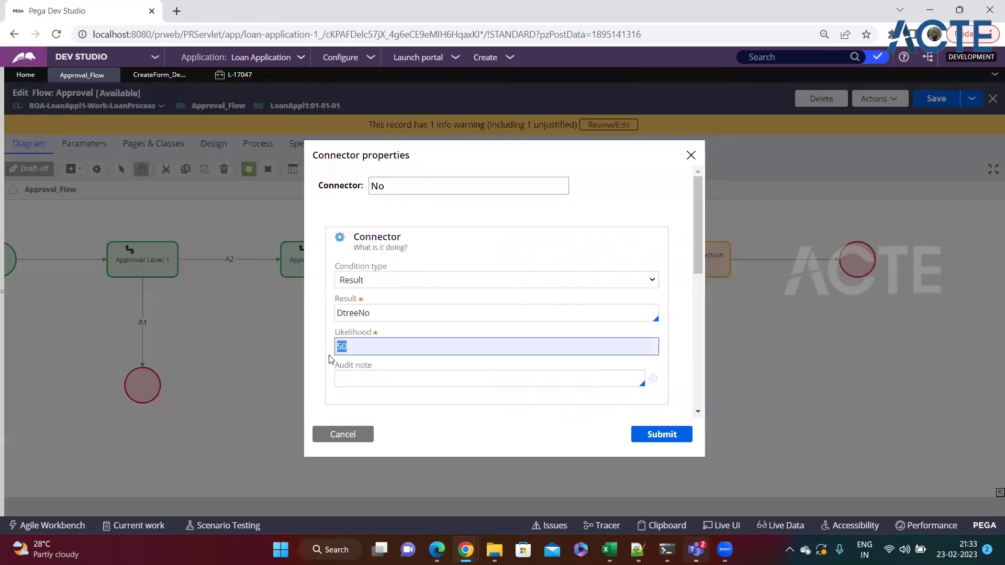
pyautogui.click(337, 434)
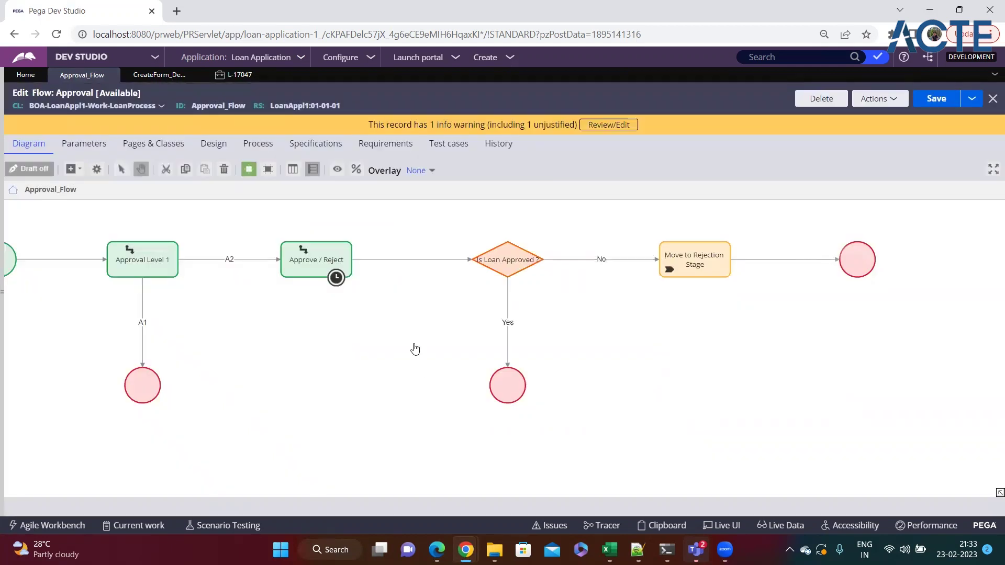
pyautogui.moveTo(379, 350); pyautogui.dragTo(482, 359)
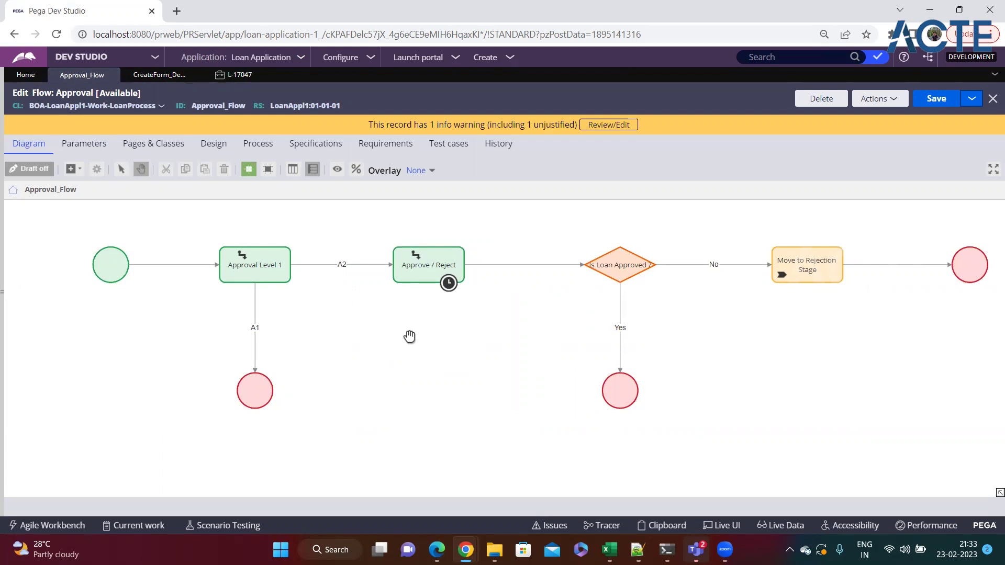
# Step: In Notepad++, add 's' to make line 162 read 'multiple flow actions', then return to Pega
pyautogui.click(637, 550)
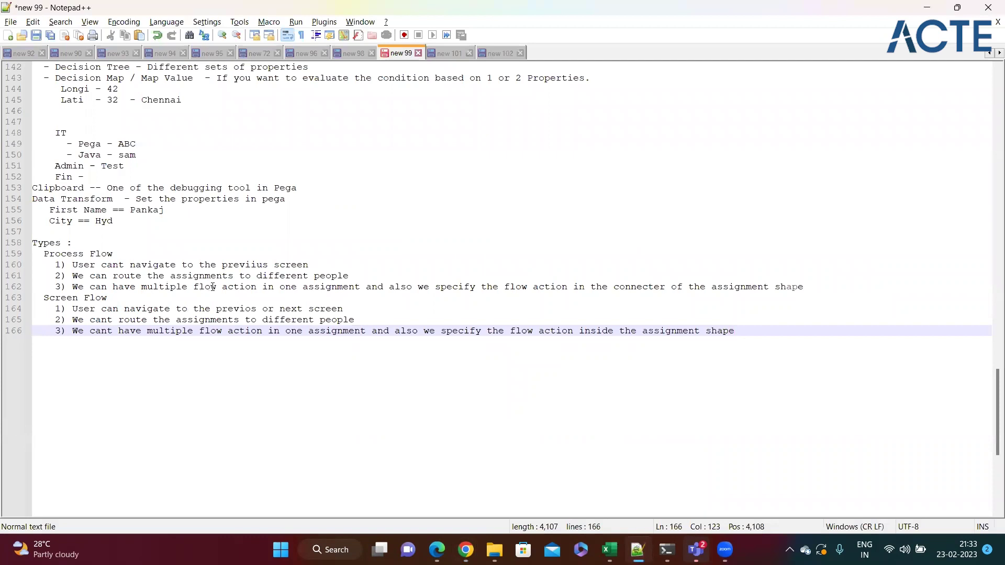
pyautogui.click(259, 287)
pyautogui.write('s')
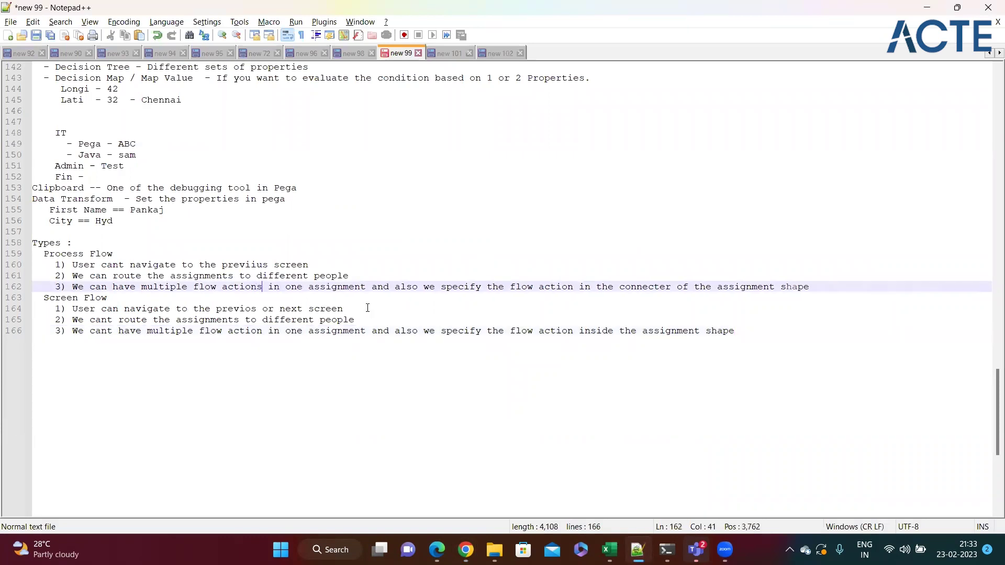
pyautogui.click(366, 307)
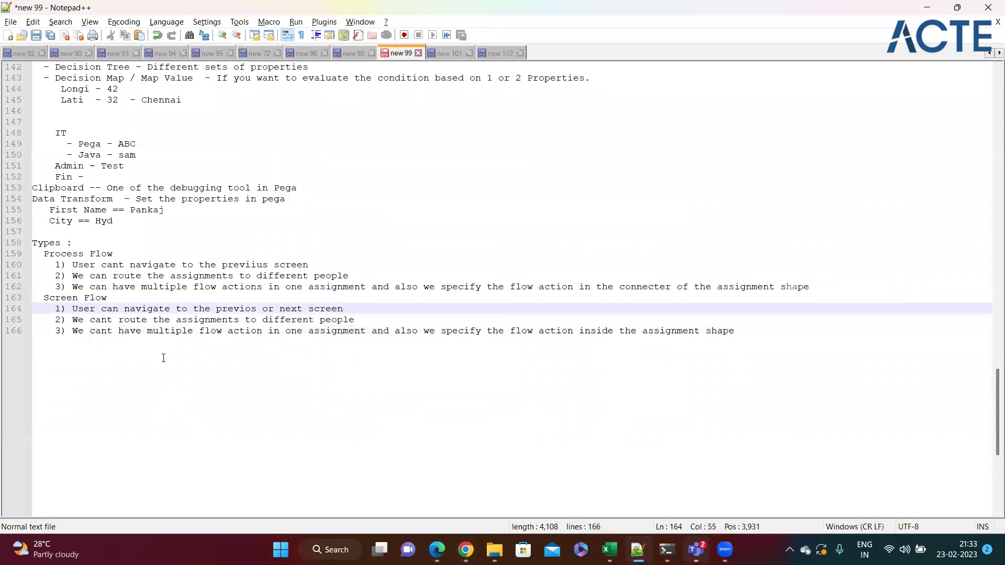
pyautogui.hotkey('alt', 'Tab')
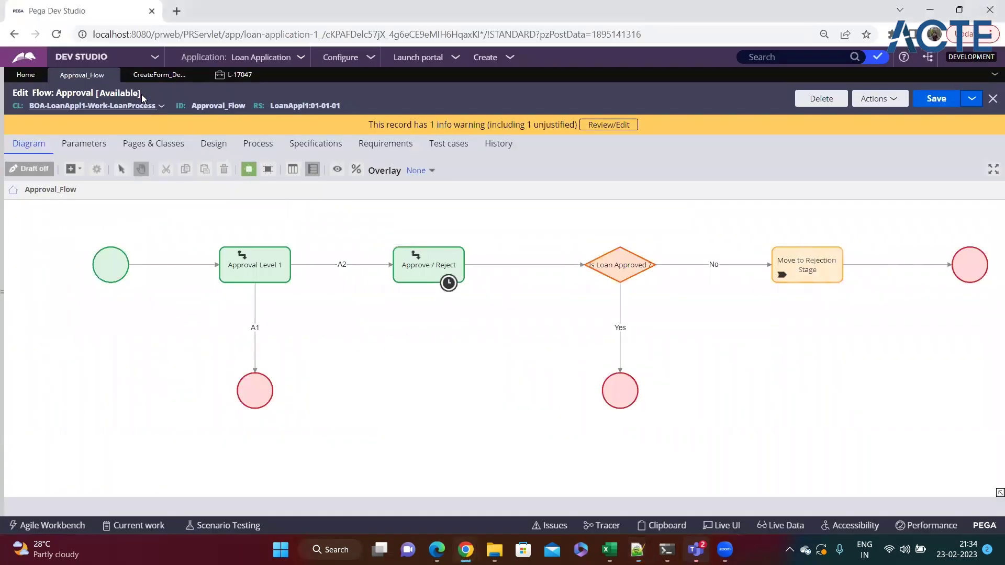
# Step: In the Capture Loan Details flow, review the Enter Personal Details assignment properties without changes
pyautogui.click(159, 75)
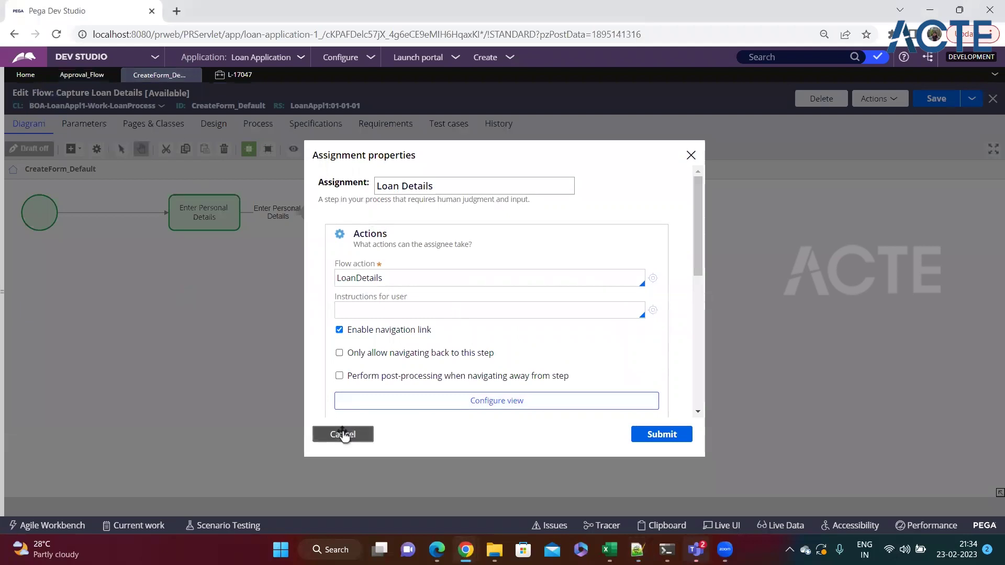
pyautogui.click(342, 434)
pyautogui.doubleClick(205, 224)
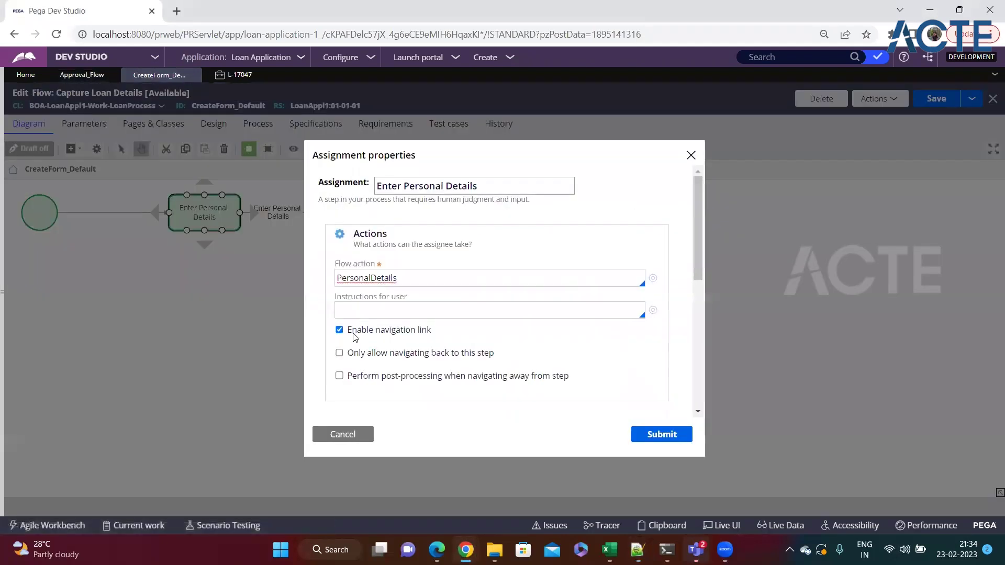
pyautogui.click(345, 436)
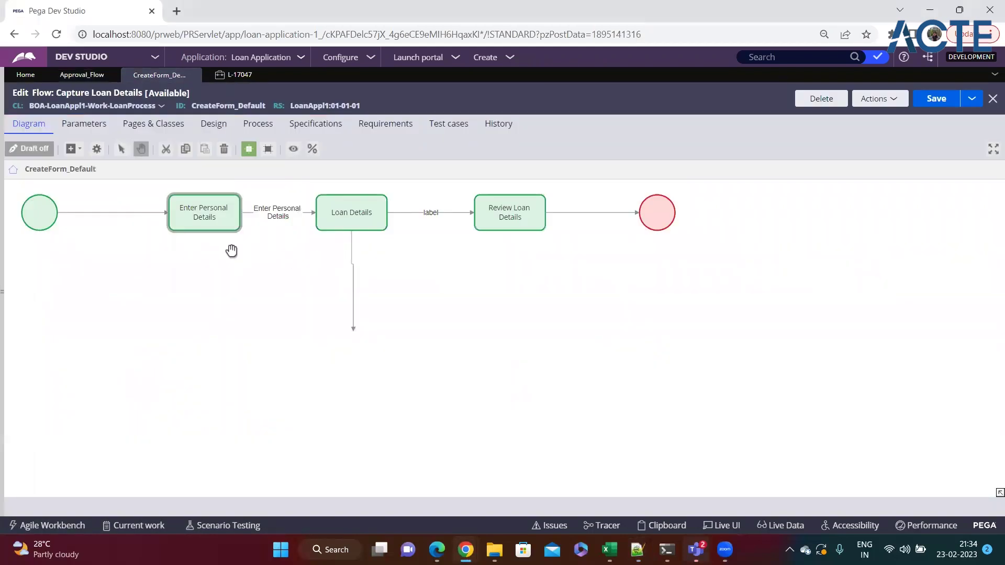
pyautogui.click(205, 234)
# Step: Check lines 162 and 166 of the Notepad++ notes, then go back to Pega
pyautogui.hotkey('alt', 'Tab')
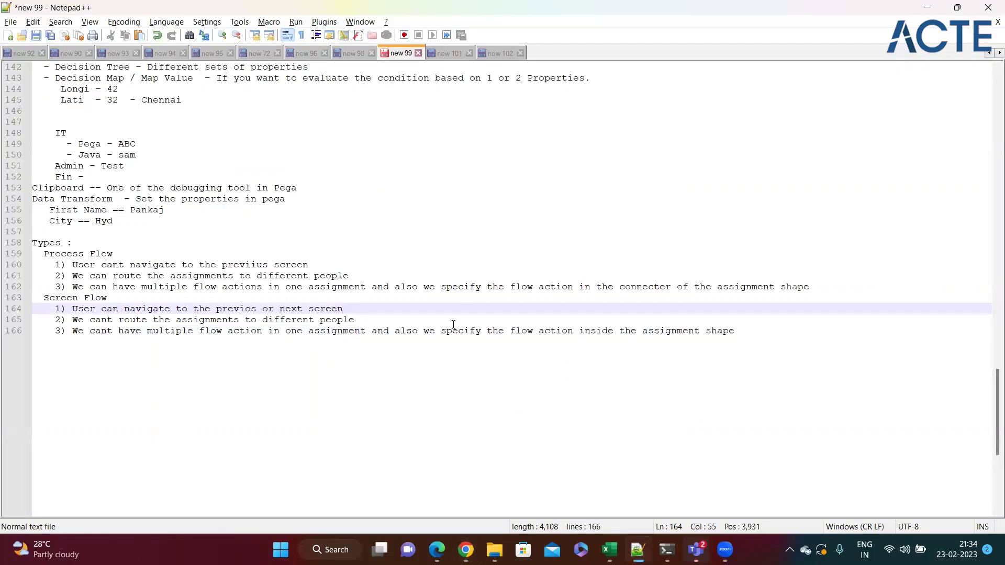
pyautogui.click(772, 331)
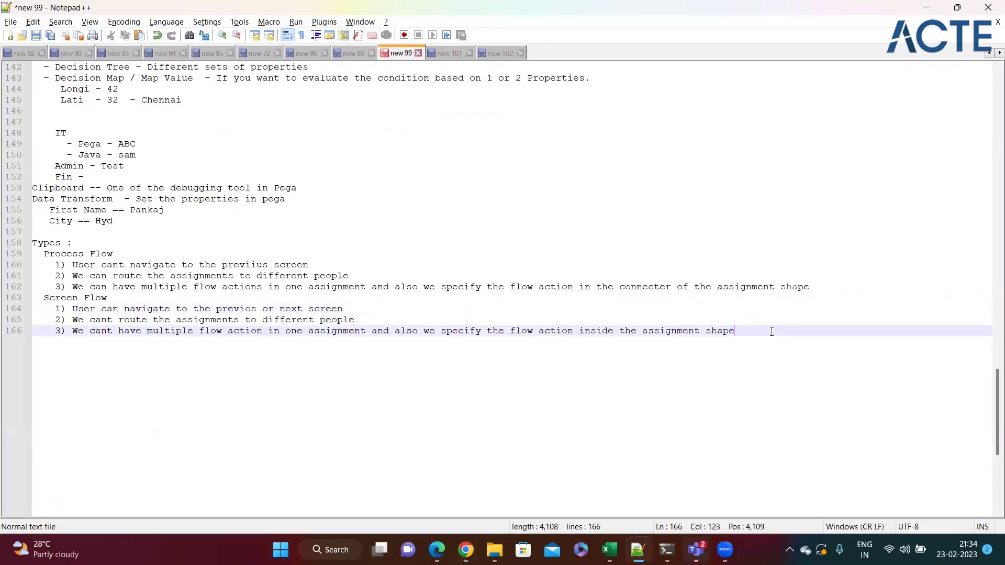
pyautogui.click(820, 289)
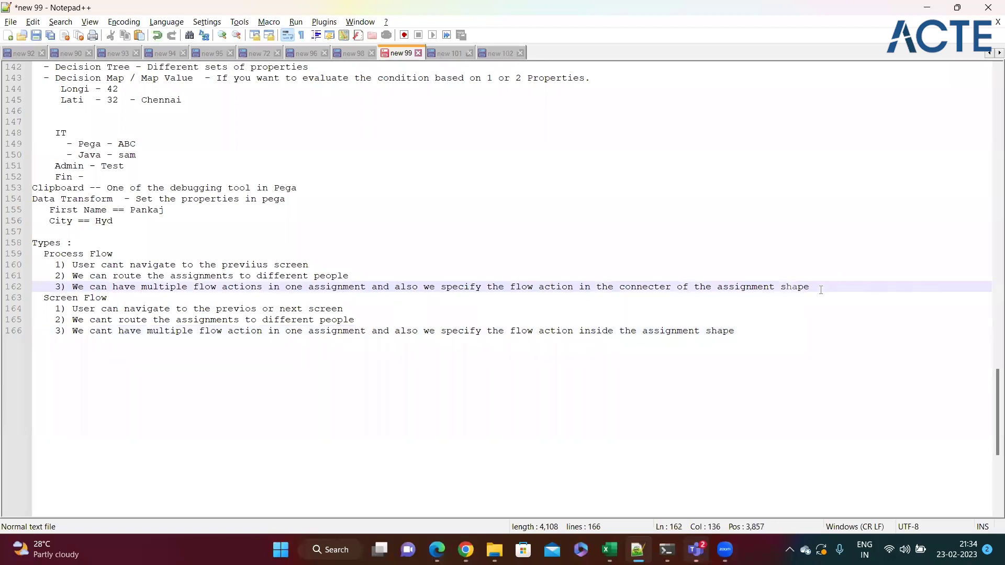
pyautogui.hotkey('alt', 'Tab')
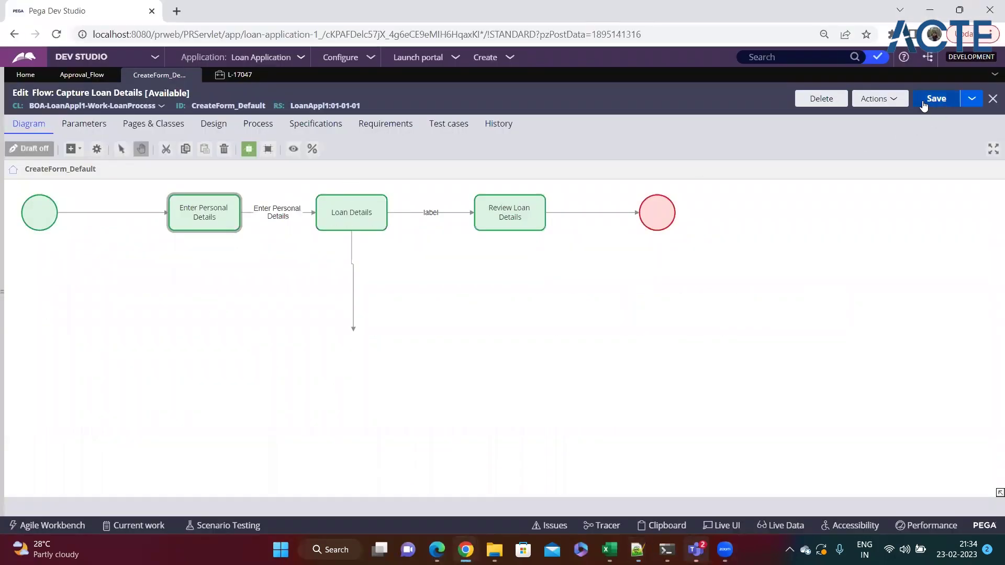
# Step: Reload the Capture Loan Details flow and open the Create > New case type list
pyautogui.click(879, 99)
pyautogui.click(822, 131)
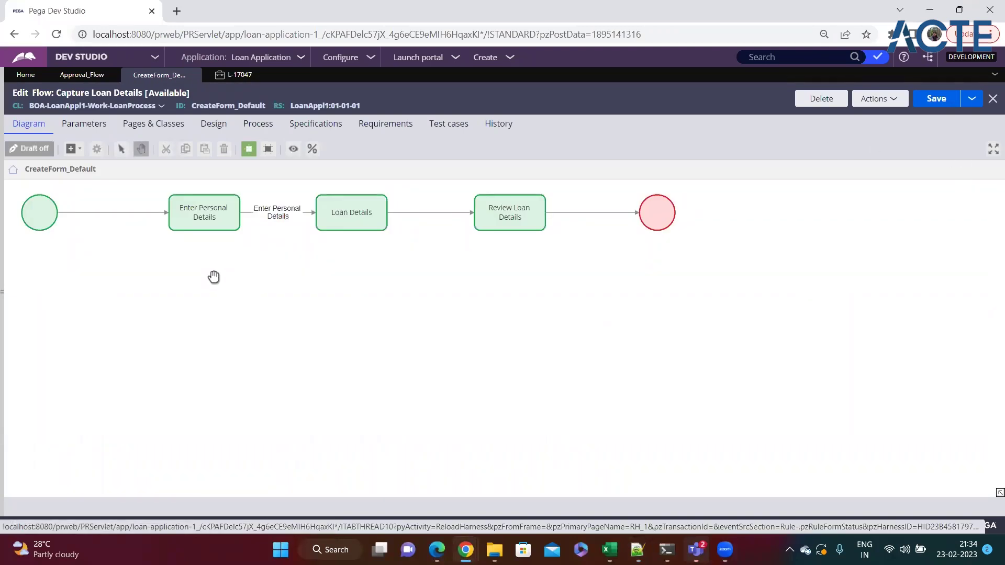
pyautogui.click(206, 220)
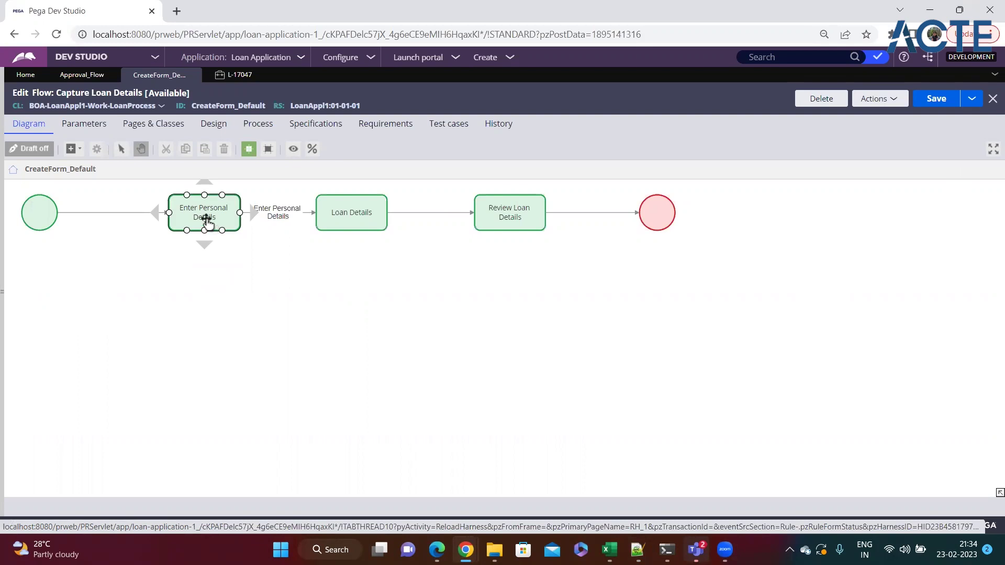
pyautogui.click(492, 58)
# Step: Start Loan Process case L-17048, review its Enter Personal Details form, then return to Capture Loan Details
pyautogui.moveTo(521, 68)
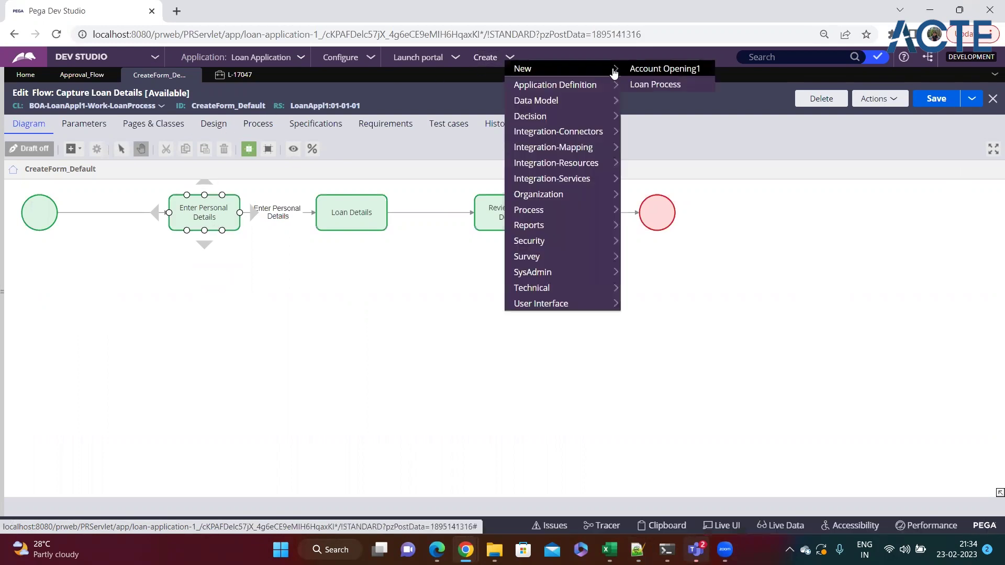
pyautogui.click(643, 86)
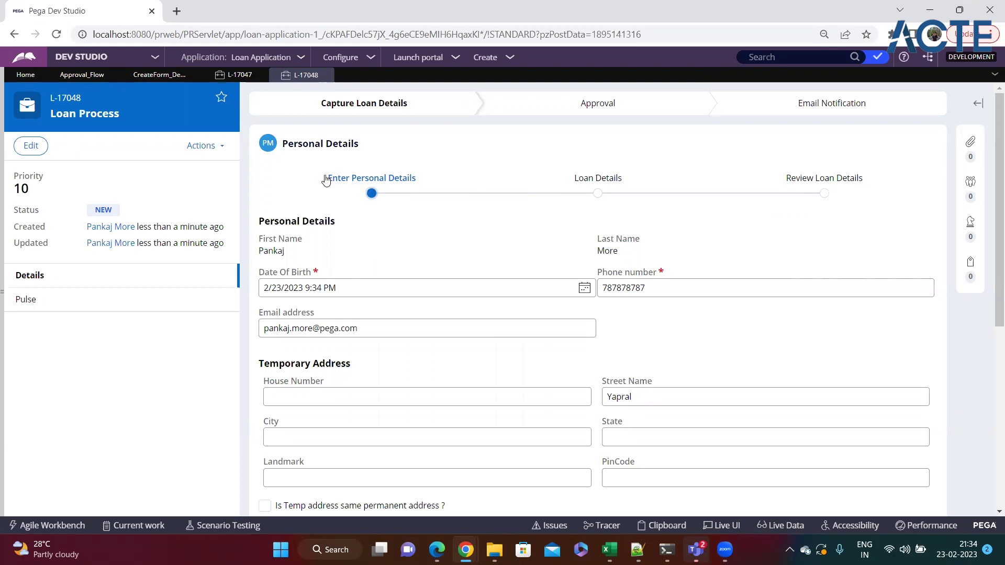
pyautogui.moveTo(326, 181); pyautogui.dragTo(442, 182)
pyautogui.click(85, 76)
pyautogui.click(149, 74)
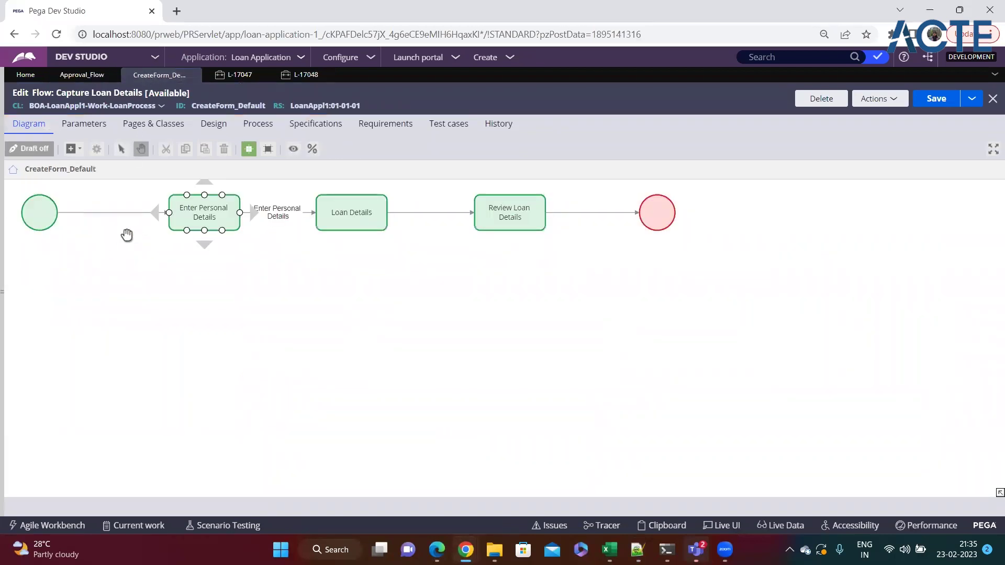
# Step: Set the Start shape's harness to Custom 'TabbedScreenFlow', submit, and save the Capture Loan Details flow
pyautogui.doubleClick(39, 216)
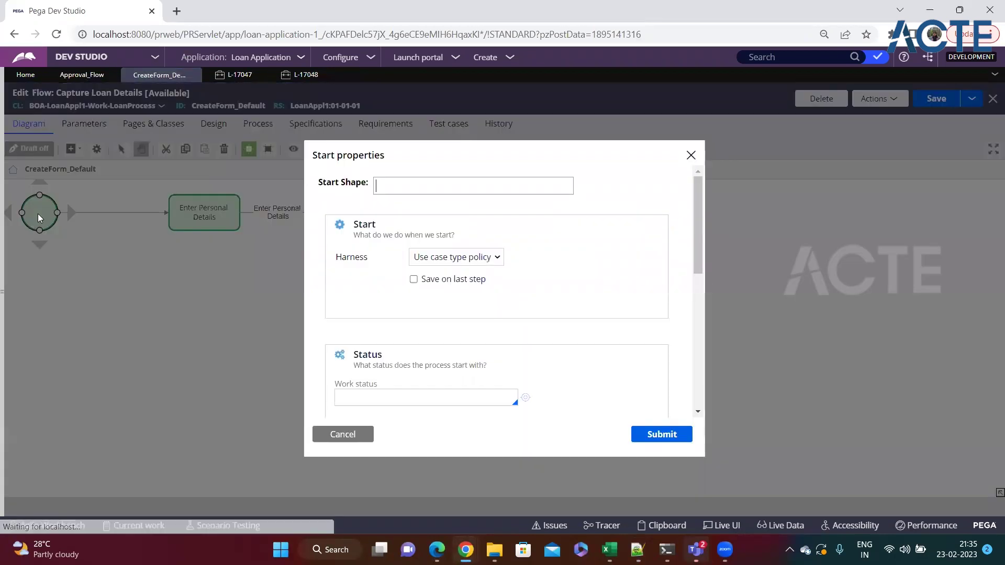
pyautogui.moveTo(335, 257); pyautogui.dragTo(390, 263)
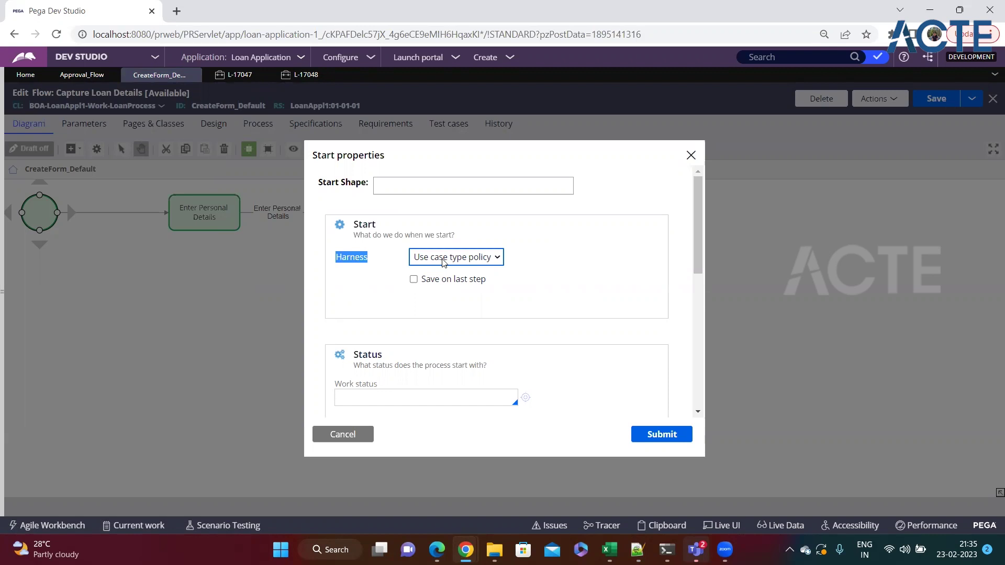
pyautogui.click(474, 257)
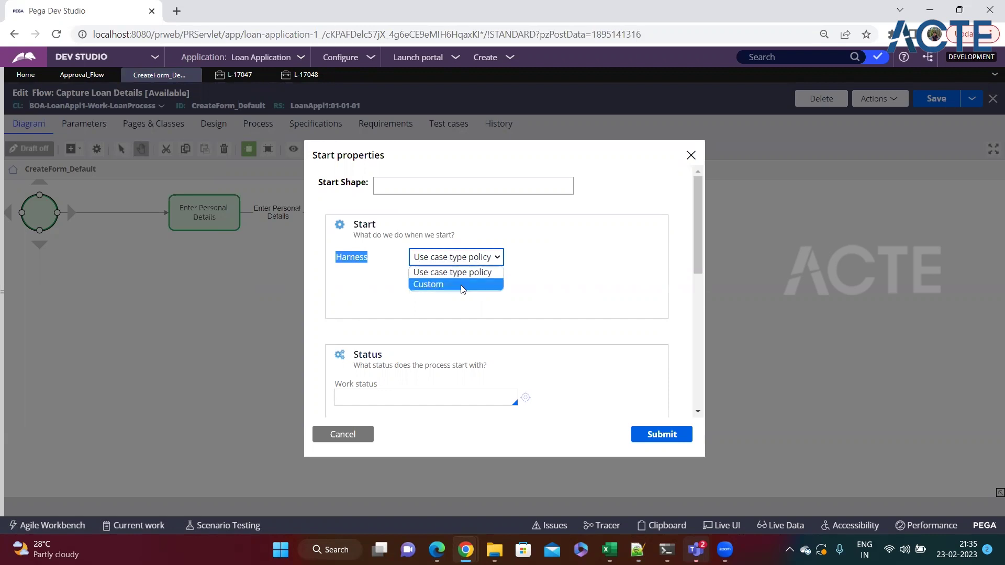
pyautogui.click(464, 284)
pyautogui.click(462, 284)
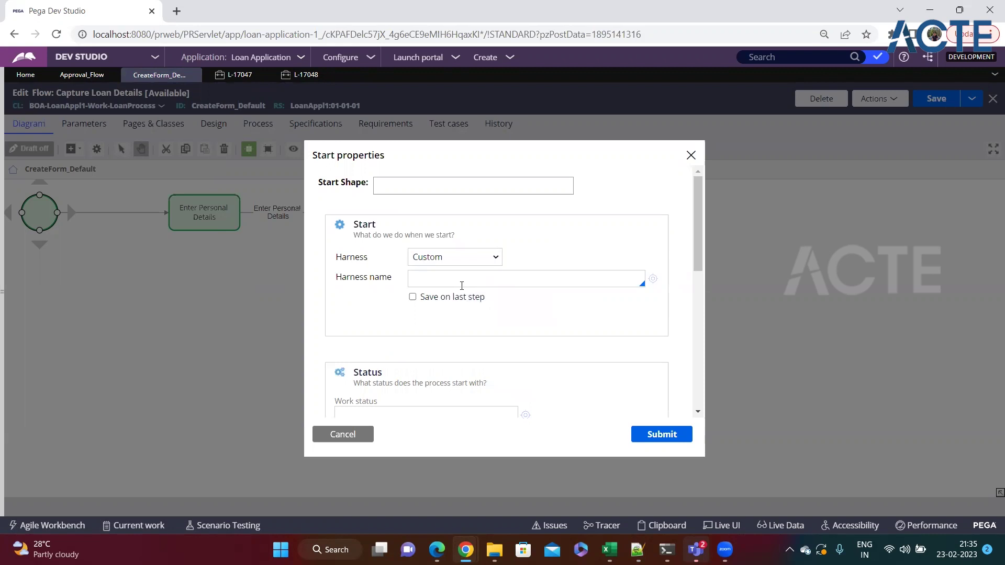
pyautogui.write('Ta')
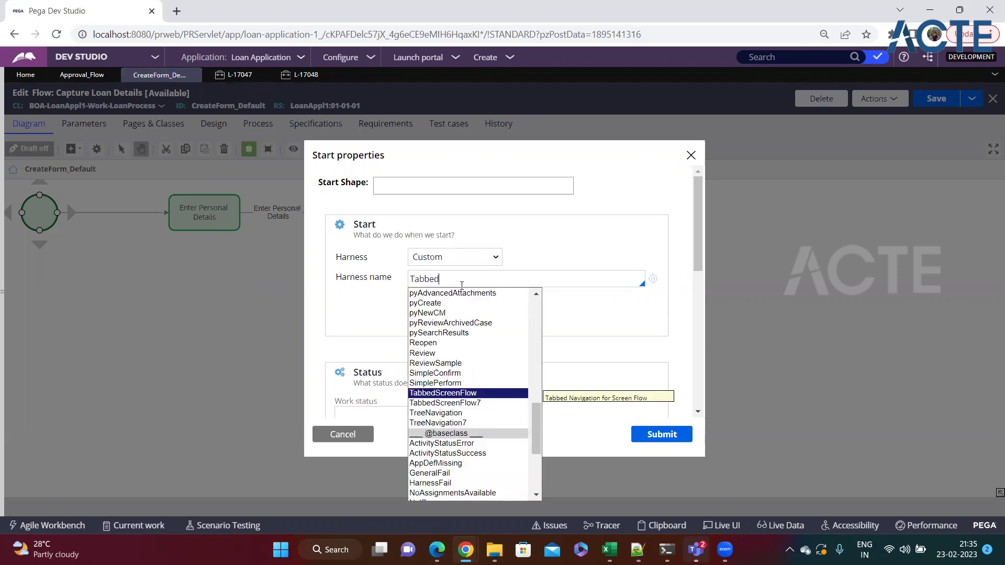
pyautogui.write('bbed')
pyautogui.press('Return')
pyautogui.click(660, 434)
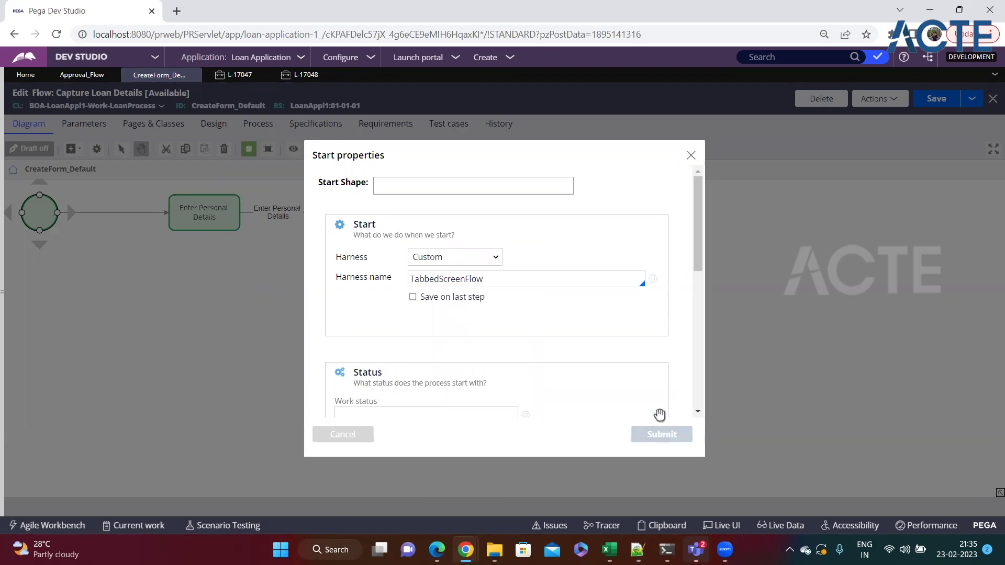
pyautogui.click(922, 105)
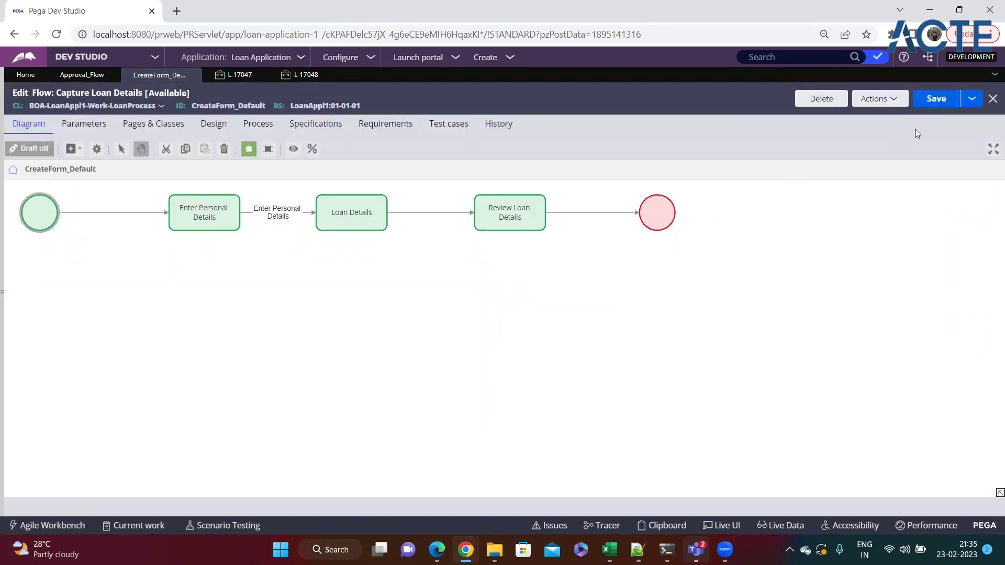
# Step: Start Loan Process case L-17049 and try its tabs, dismissing the flagged-fields warning
pyautogui.click(509, 58)
pyautogui.moveTo(586, 68)
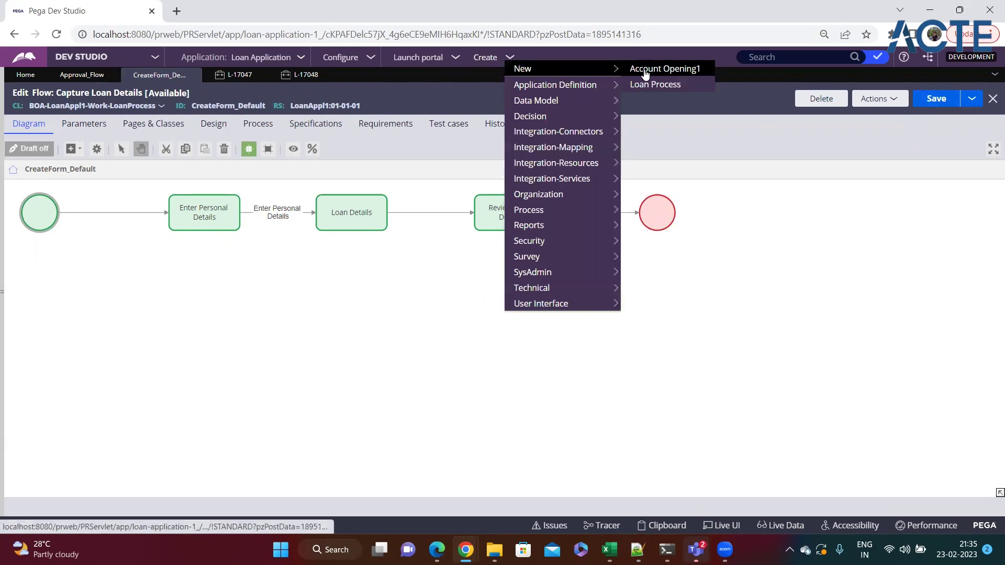
pyautogui.click(640, 86)
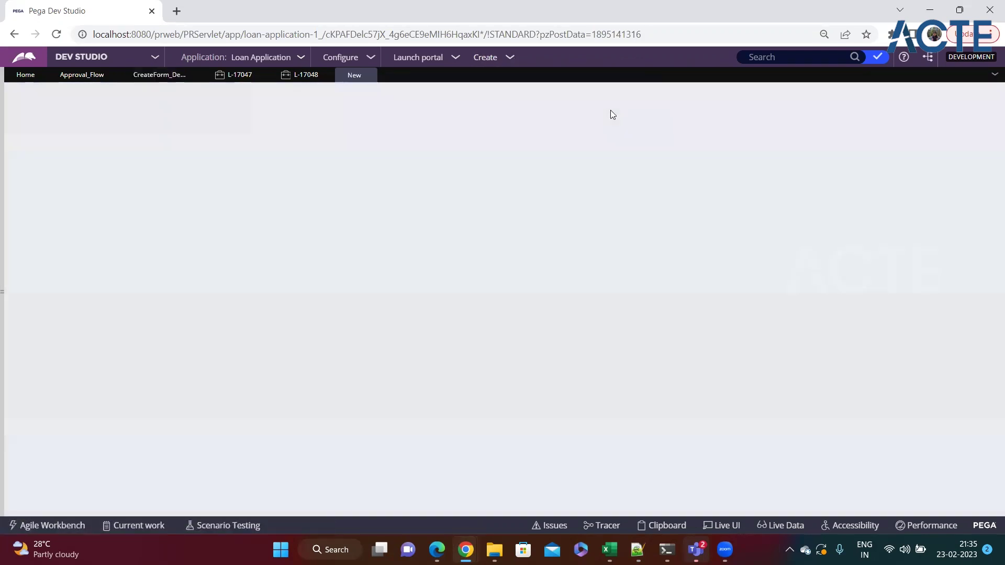
pyautogui.scroll(-3, 149, 397)
pyautogui.scroll(3, 155, 410)
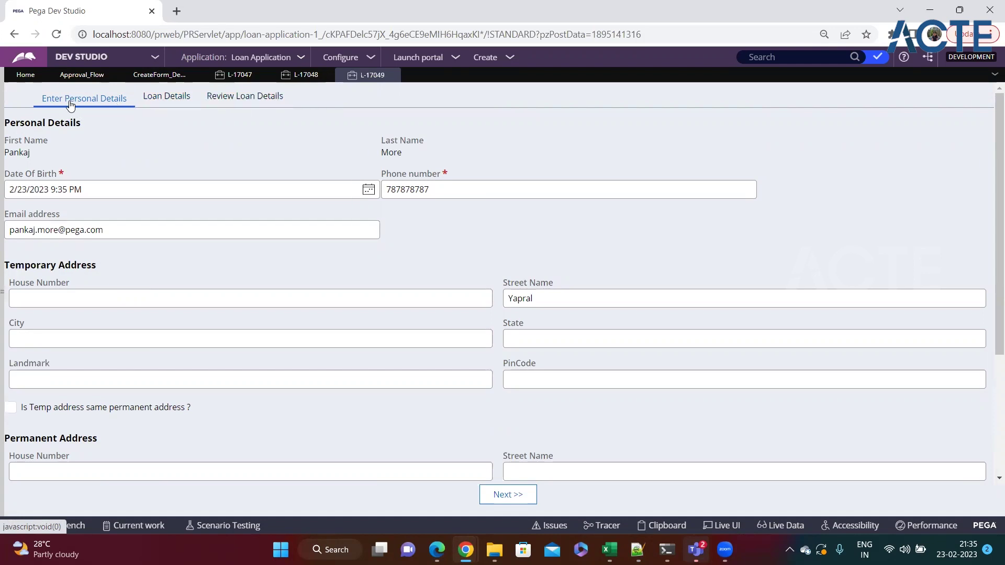
pyautogui.click(156, 105)
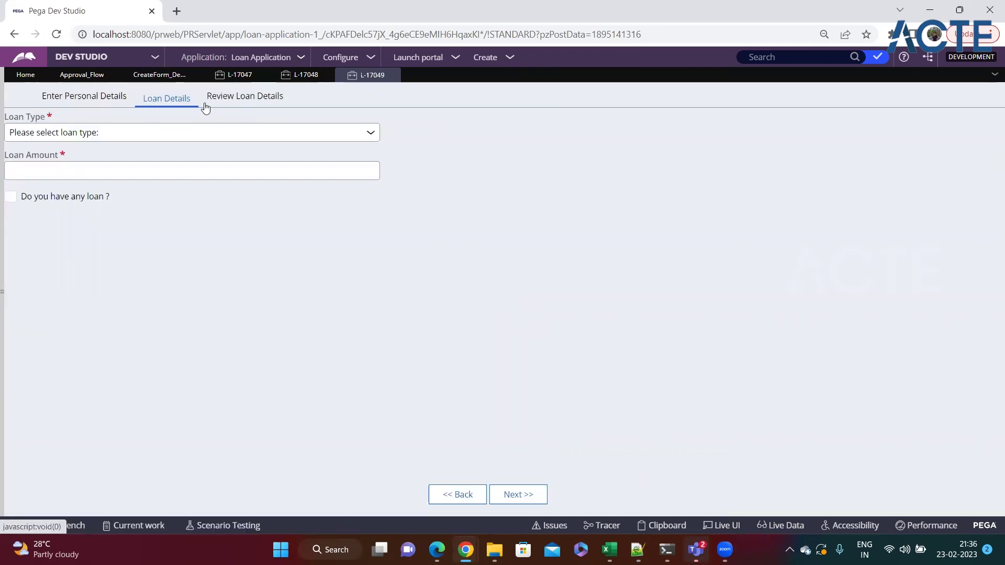
pyautogui.click(225, 106)
pyautogui.click(602, 108)
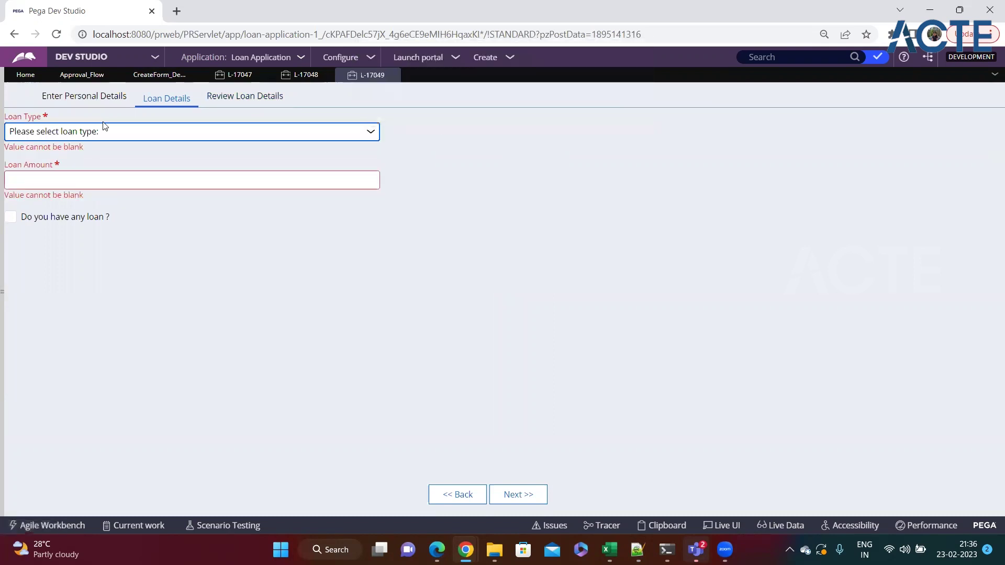
# Step: Choose Education Loan with amount 3234 and move to Review Loan Details
pyautogui.click(78, 158)
pyautogui.click(61, 174)
pyautogui.write('3234')
pyautogui.click(246, 97)
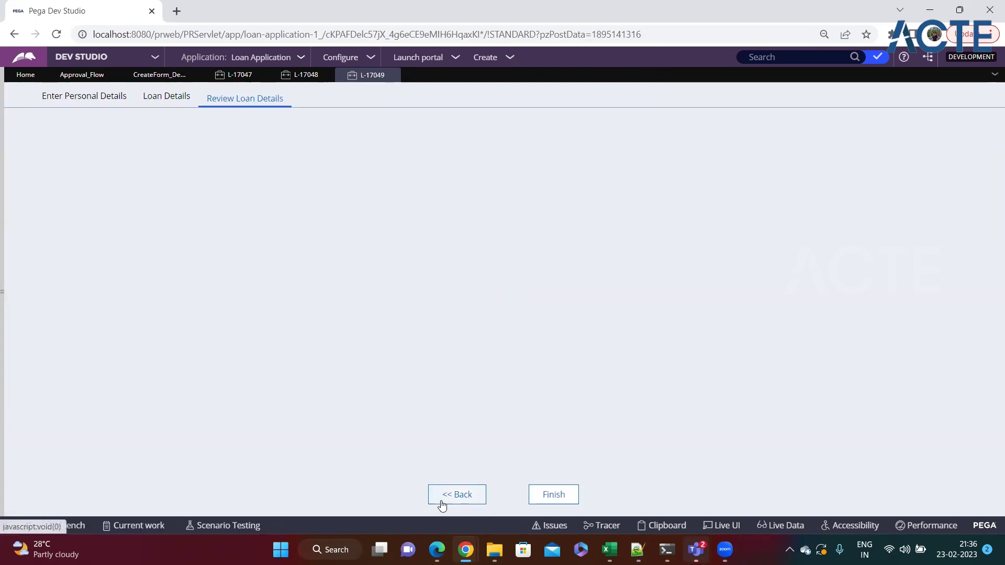
# Step: Step Back and Next through the tabs, ending on Review Loan Details
pyautogui.click(465, 497)
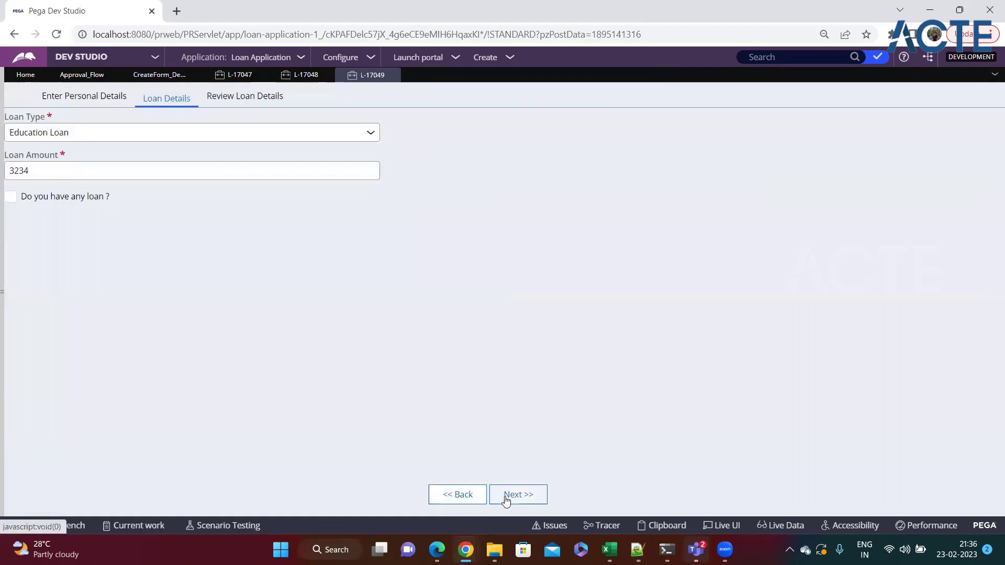
pyautogui.click(503, 495)
pyautogui.click(462, 496)
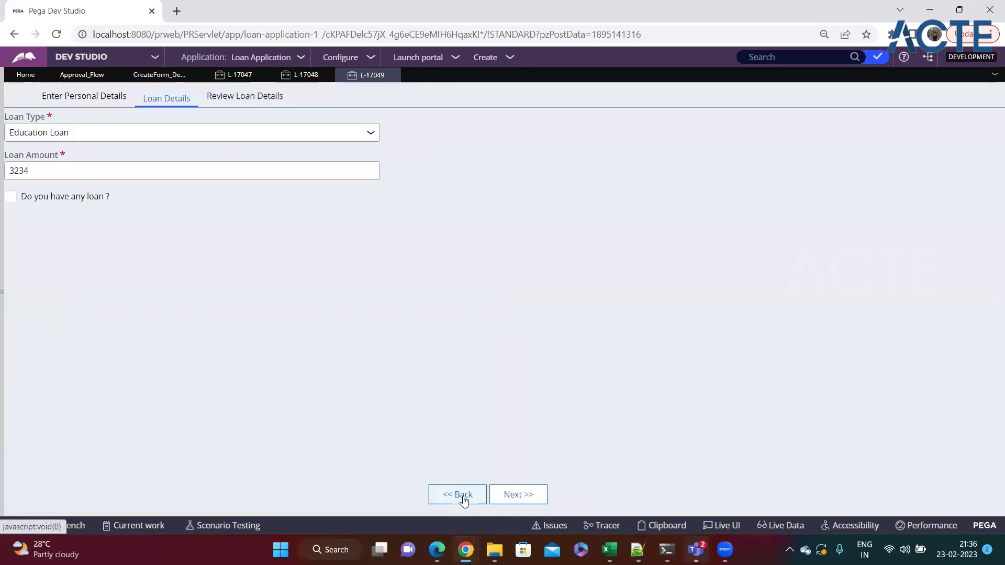
pyautogui.click(465, 497)
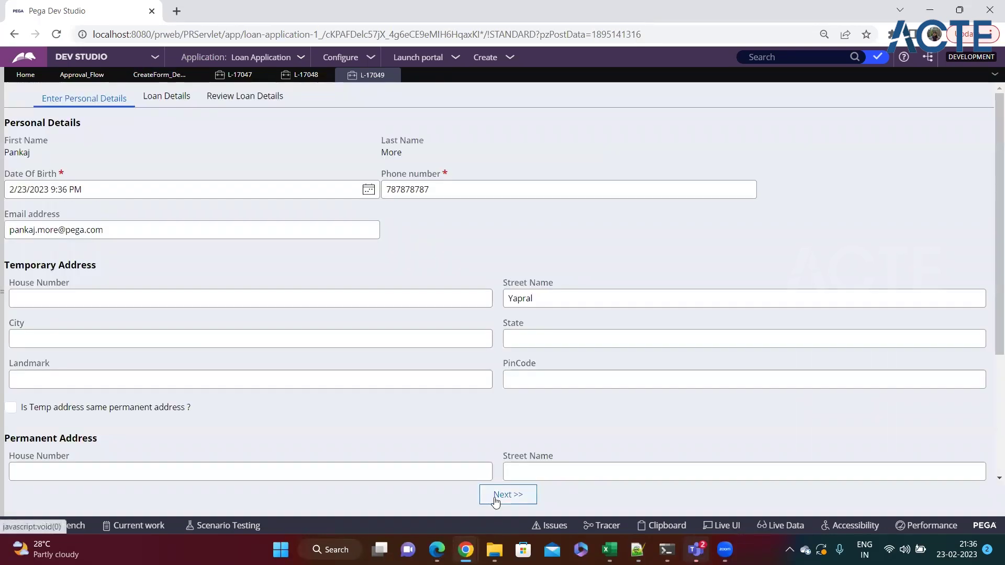
pyautogui.scroll(-3, 410, 471)
pyautogui.scroll(3, 517, 445)
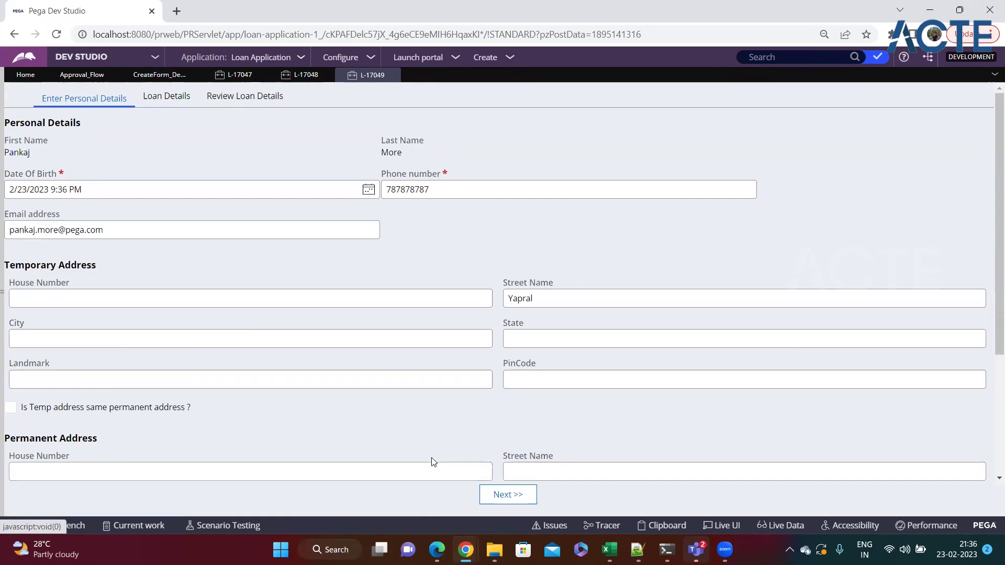
pyautogui.click(492, 498)
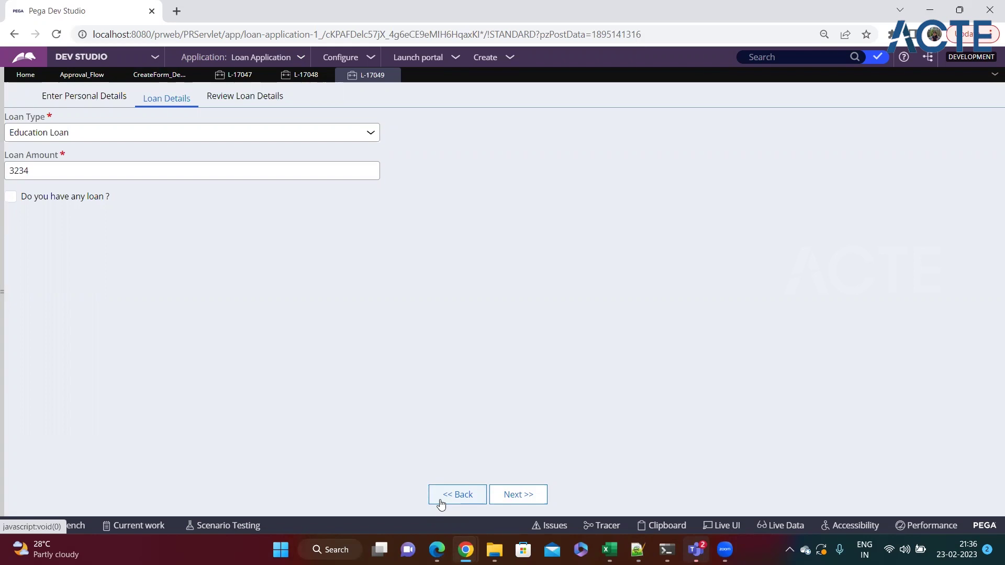
pyautogui.click(518, 501)
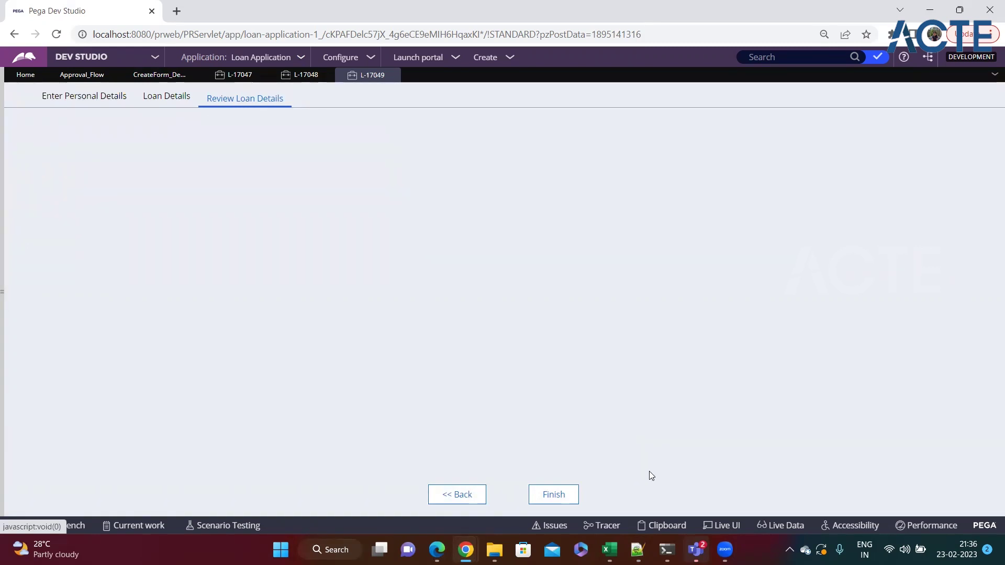
# Step: Open the TabbedScreenFlow harness via live UI inspection and review its Finish button's visibility settings
pyautogui.click(709, 526)
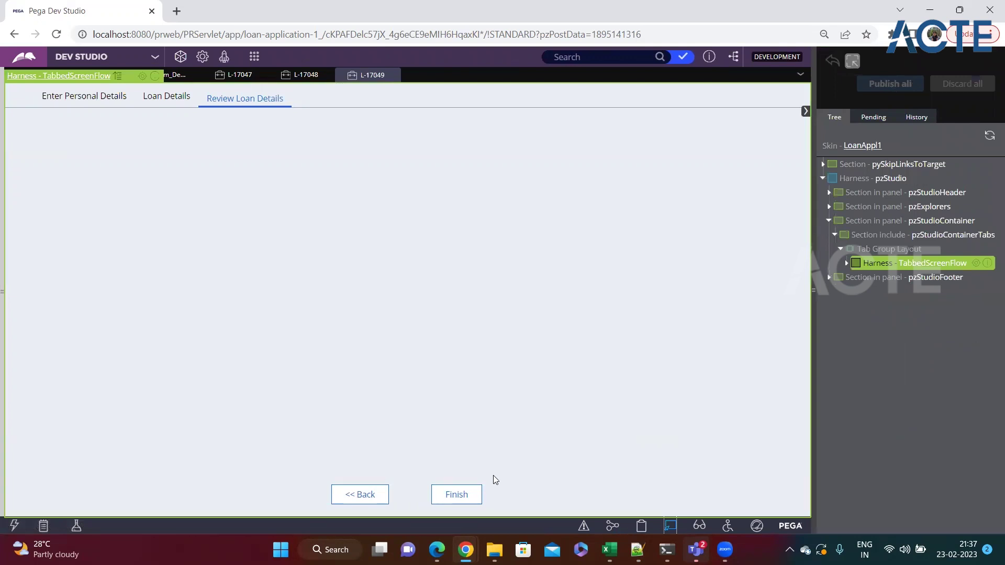
pyautogui.click(975, 263)
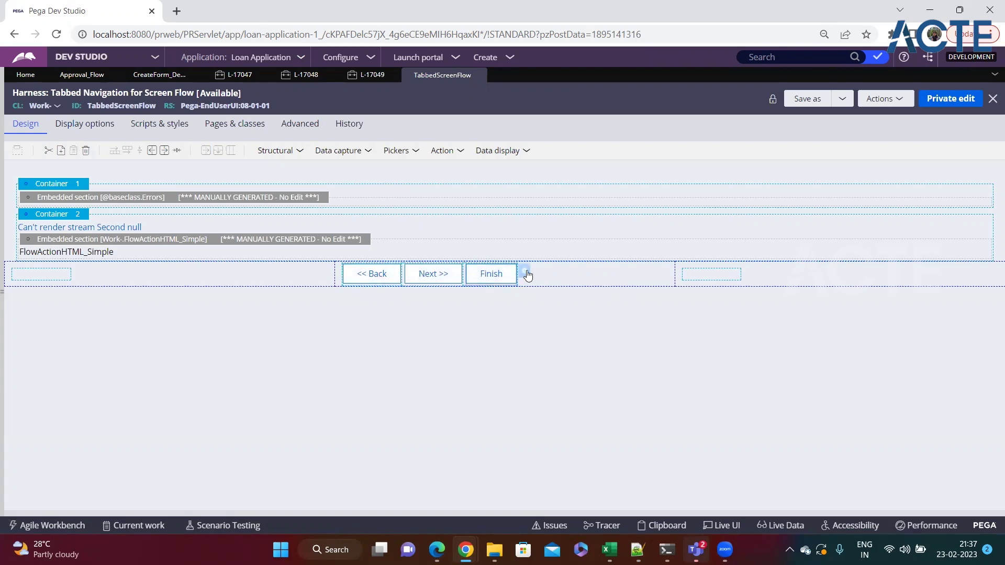
pyautogui.click(526, 274)
pyautogui.scroll(-2, 445, 317)
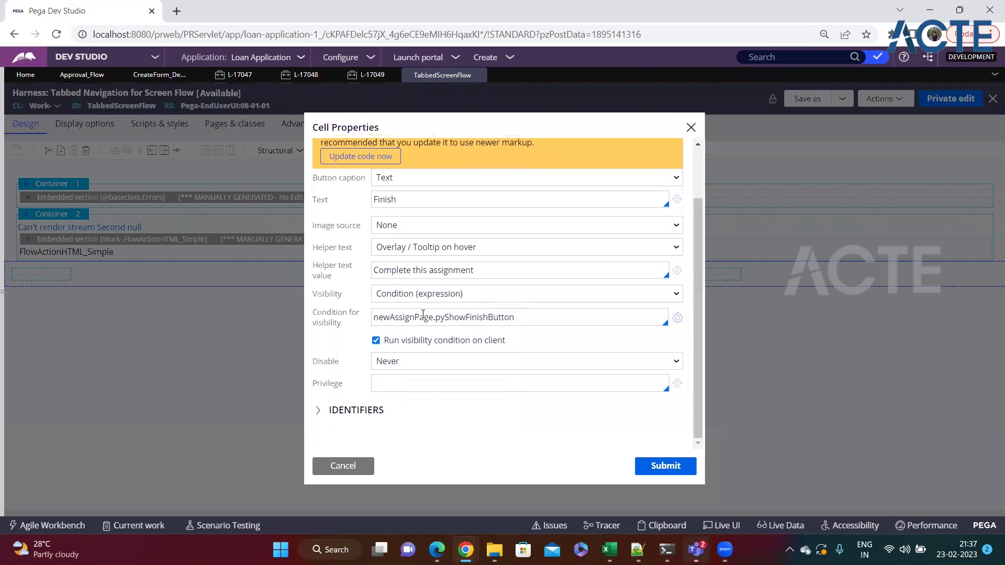
pyautogui.moveTo(395, 318); pyautogui.dragTo(564, 317)
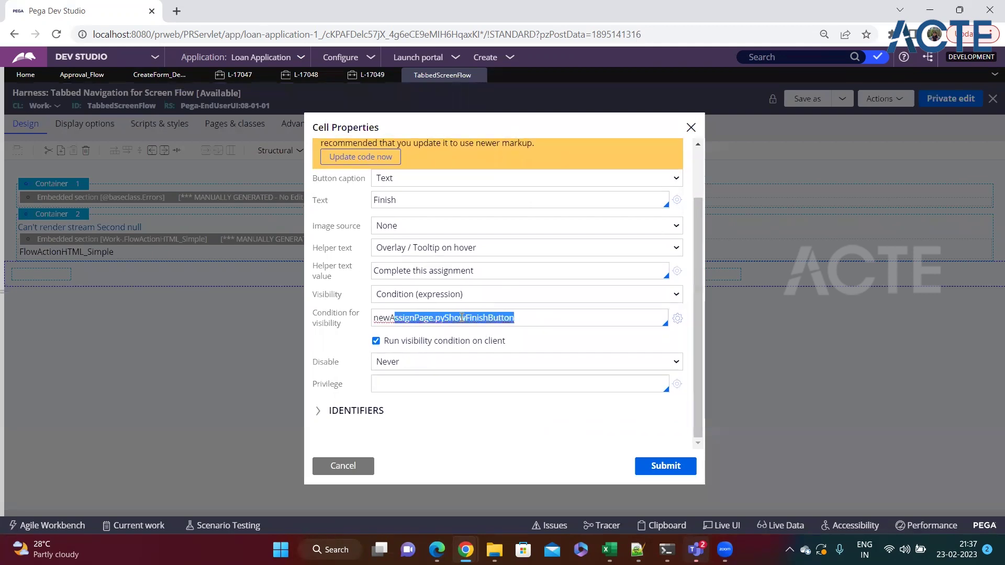
pyautogui.click(515, 292)
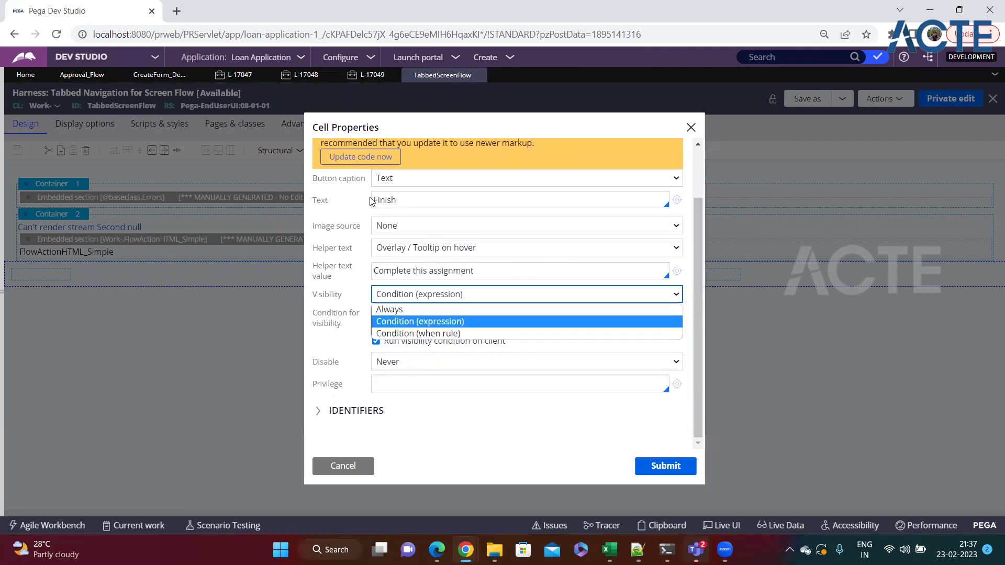
pyautogui.click(689, 129)
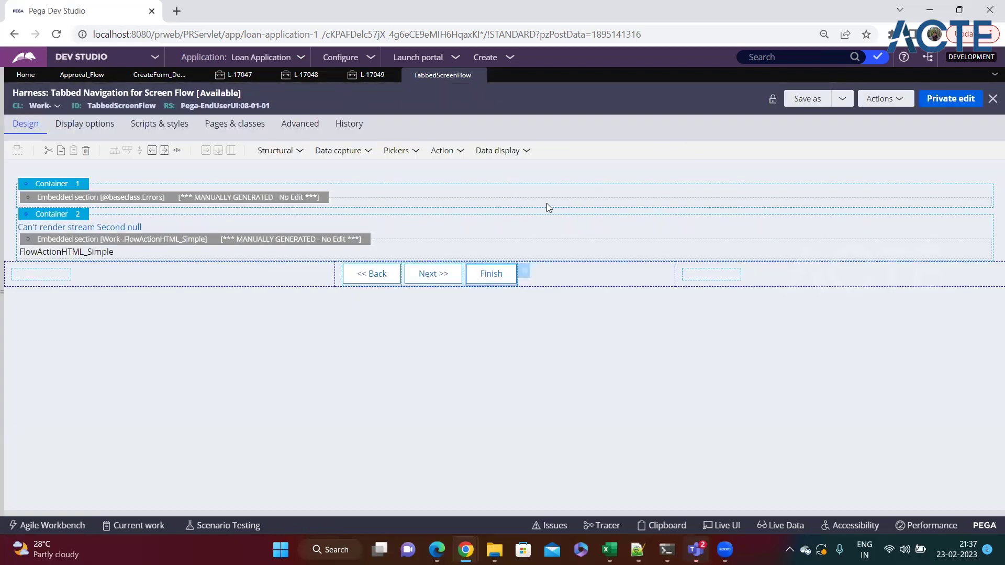
pyautogui.click(372, 78)
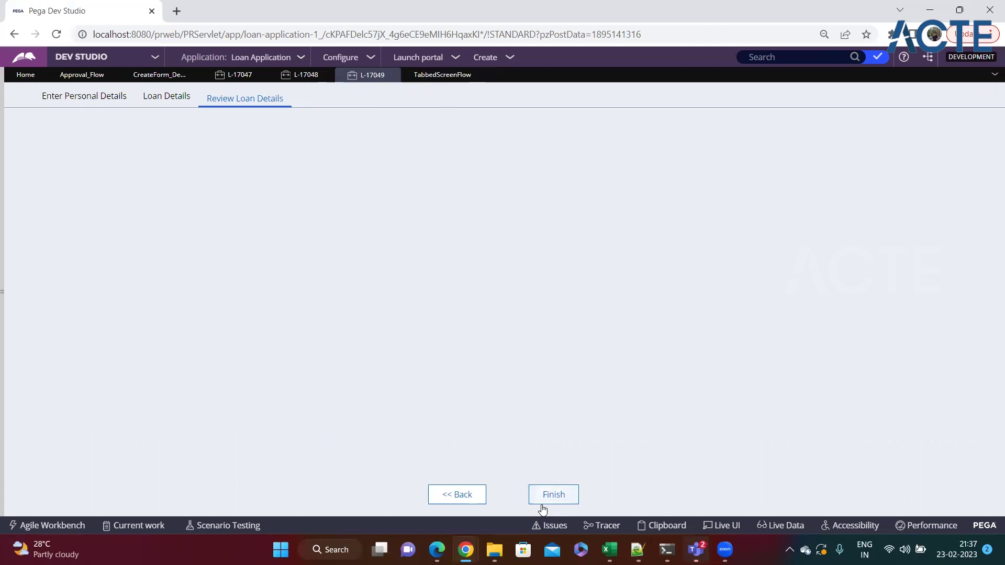
pyautogui.click(443, 76)
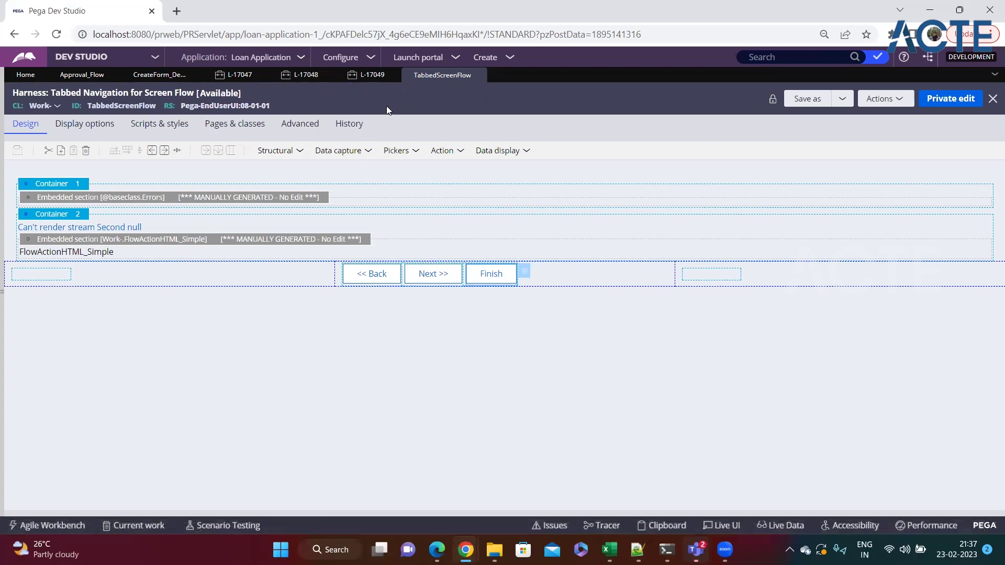
# Step: Save the harness as a Work- copy in ruleset LoanAppl1 01-01-01 and open it
pyautogui.click(801, 104)
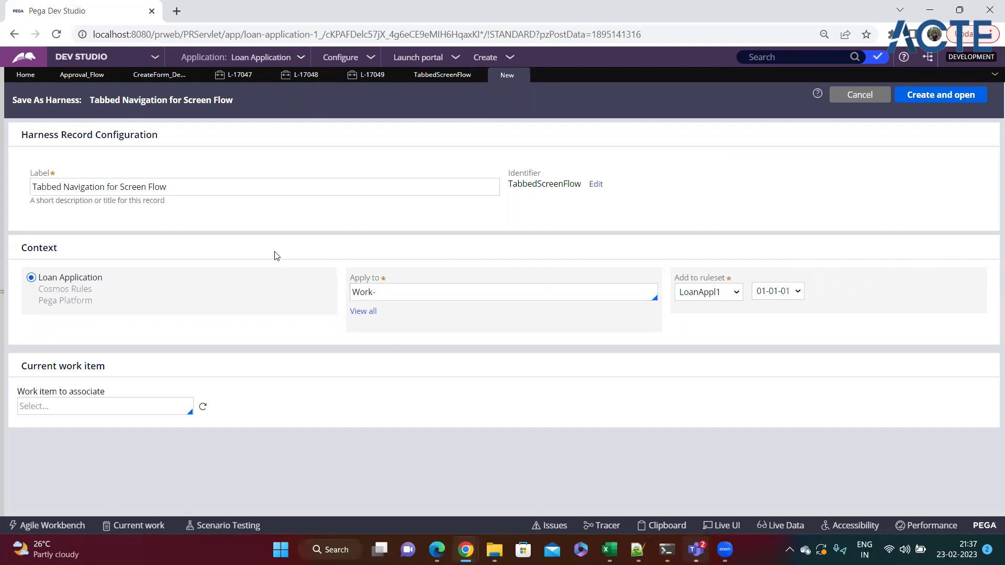
pyautogui.click(181, 189)
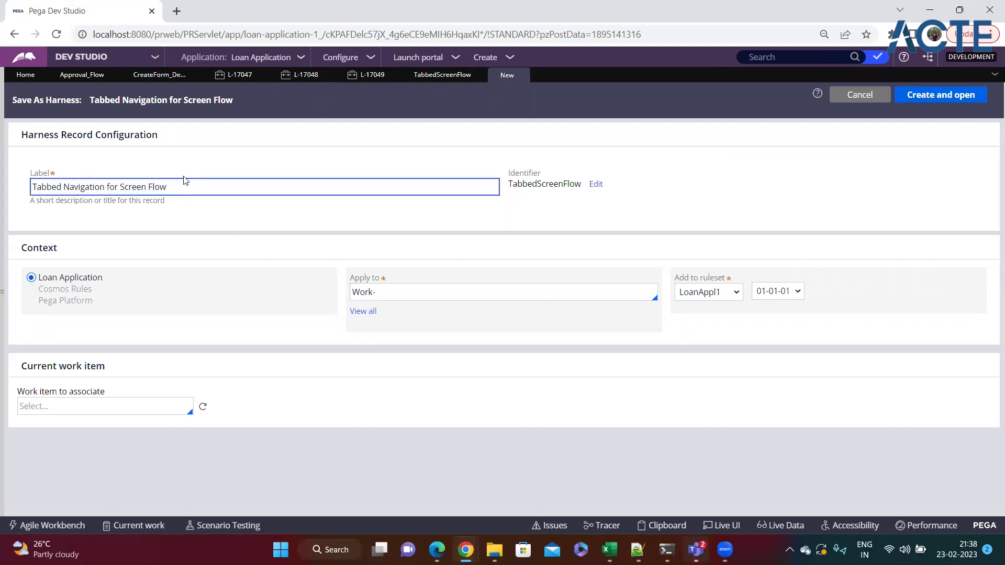
pyautogui.moveTo(679, 278); pyautogui.dragTo(734, 282)
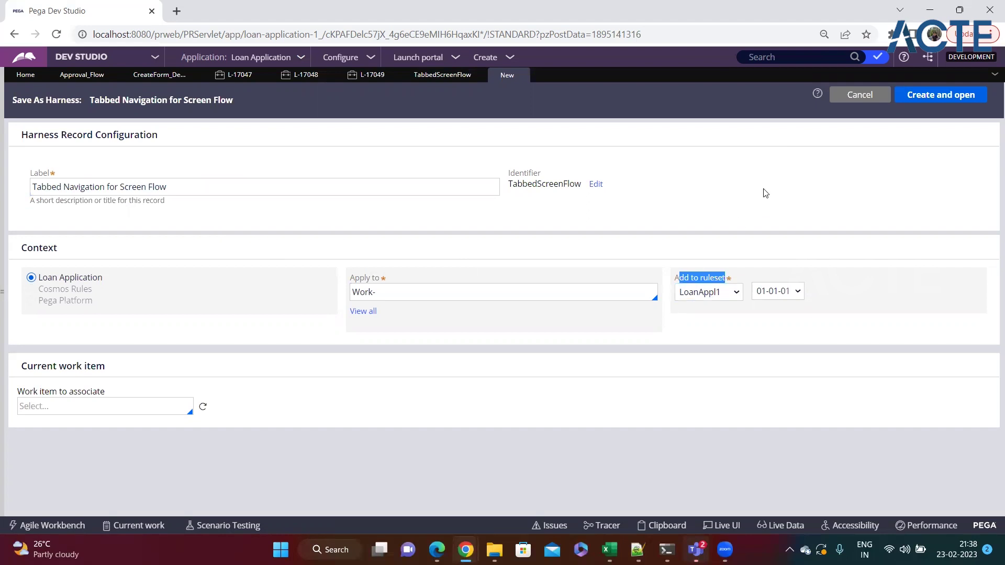
pyautogui.click(909, 97)
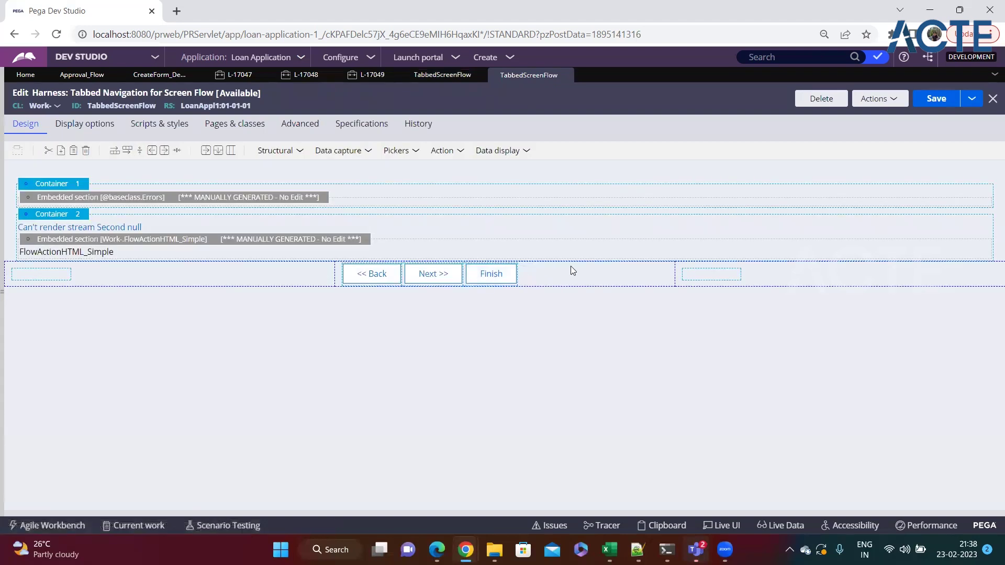
# Step: Change the Finish button's Text property to Complete and save the Tabbed Navigation harness copy
pyautogui.doubleClick(512, 281)
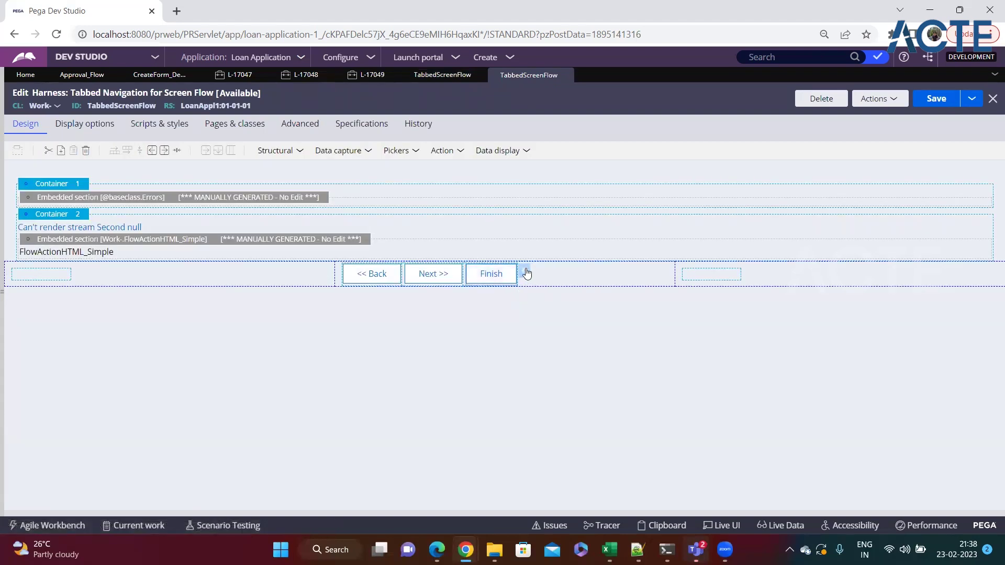
pyautogui.click(524, 271)
pyautogui.doubleClick(413, 265)
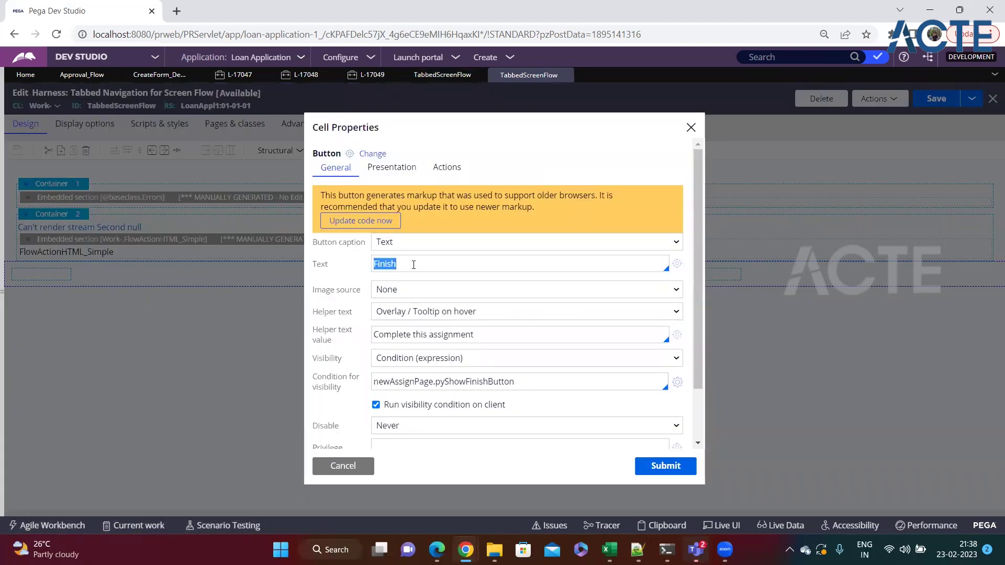
pyautogui.write('Complete')
pyautogui.click(665, 465)
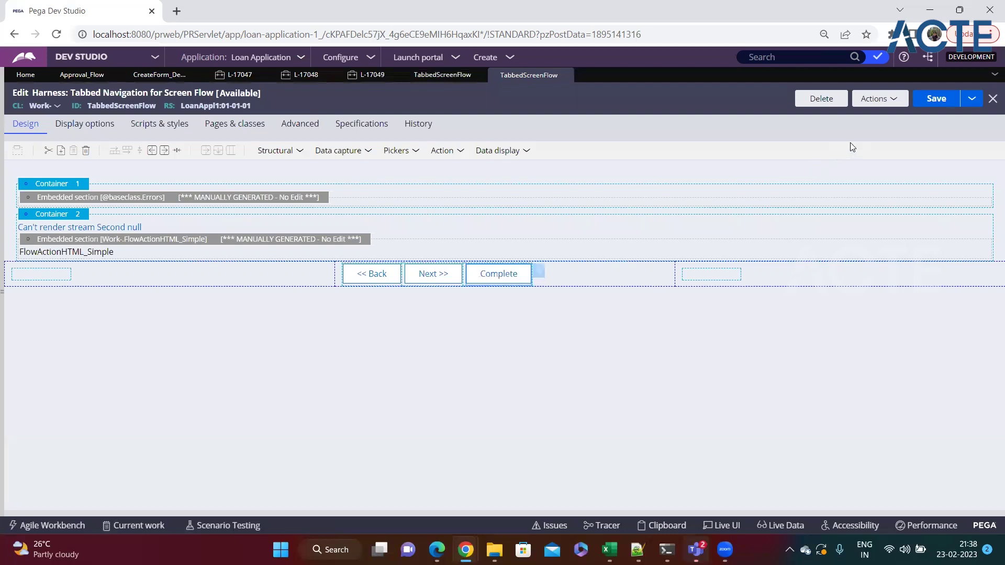
pyautogui.click(915, 103)
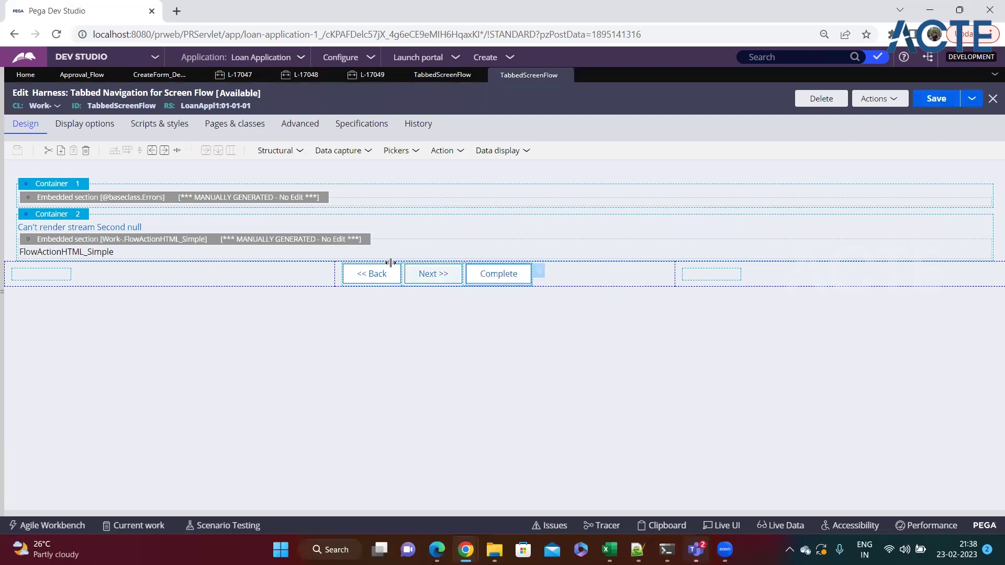
pyautogui.click(485, 58)
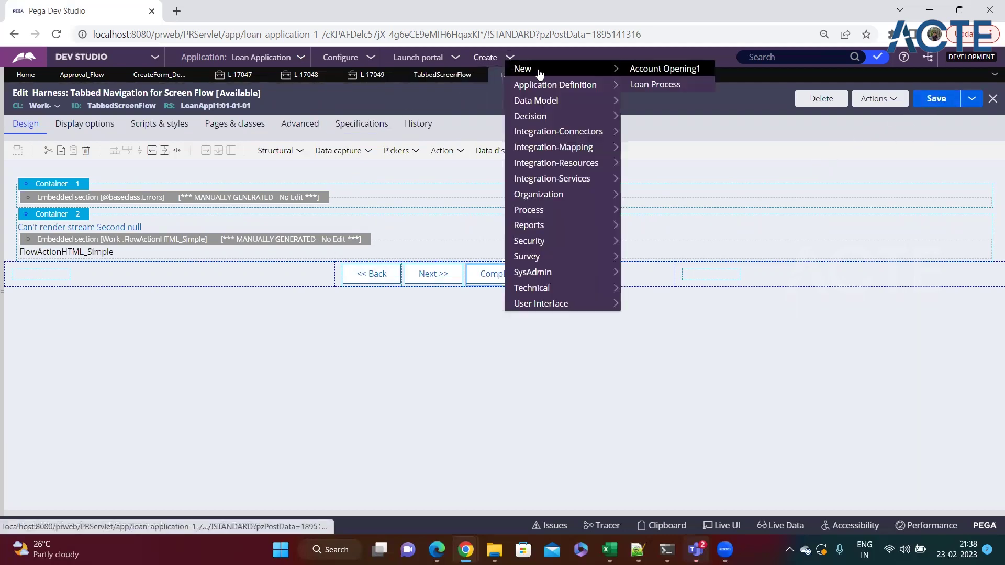
# Step: Start a new Loan Process case and move past the personal details step
pyautogui.click(654, 83)
pyautogui.scroll(-3, 550, 408)
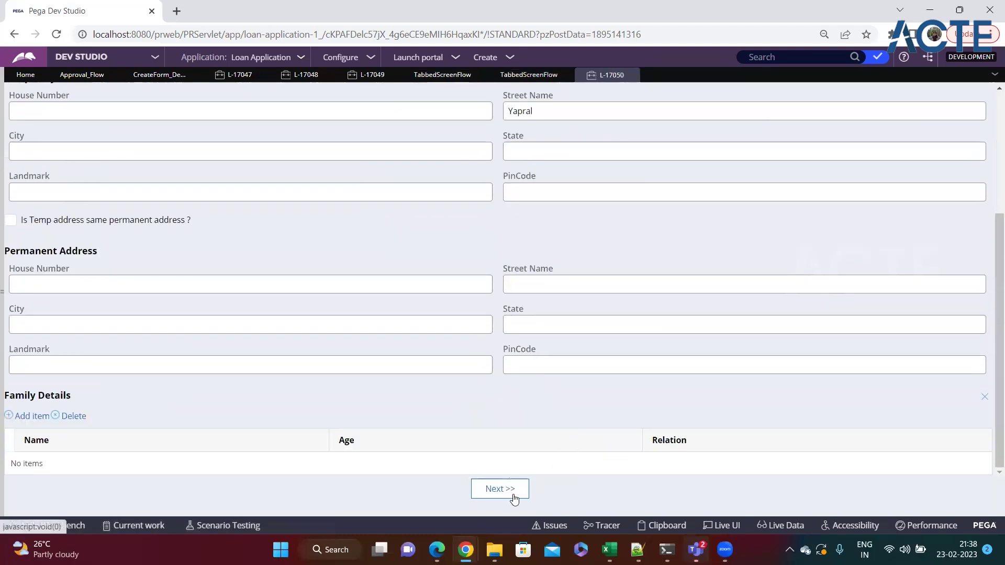
pyautogui.click(513, 495)
pyautogui.click(513, 495)
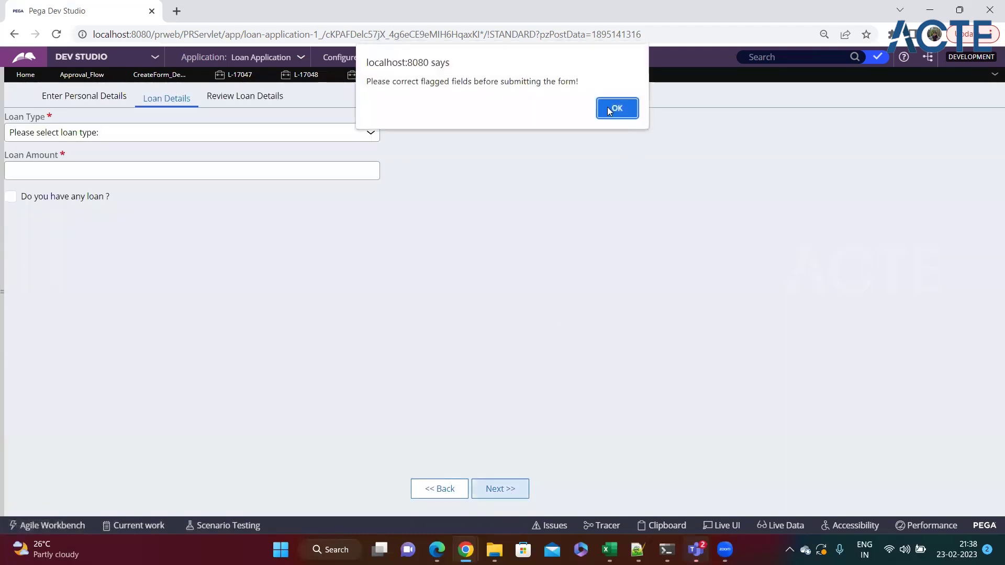
pyautogui.click(611, 109)
# Step: Choose Education Loan with amount 200, reach Review Loan Details, then return to the harness tab
pyautogui.click(37, 132)
pyautogui.click(39, 157)
pyautogui.click(50, 168)
pyautogui.write('200')
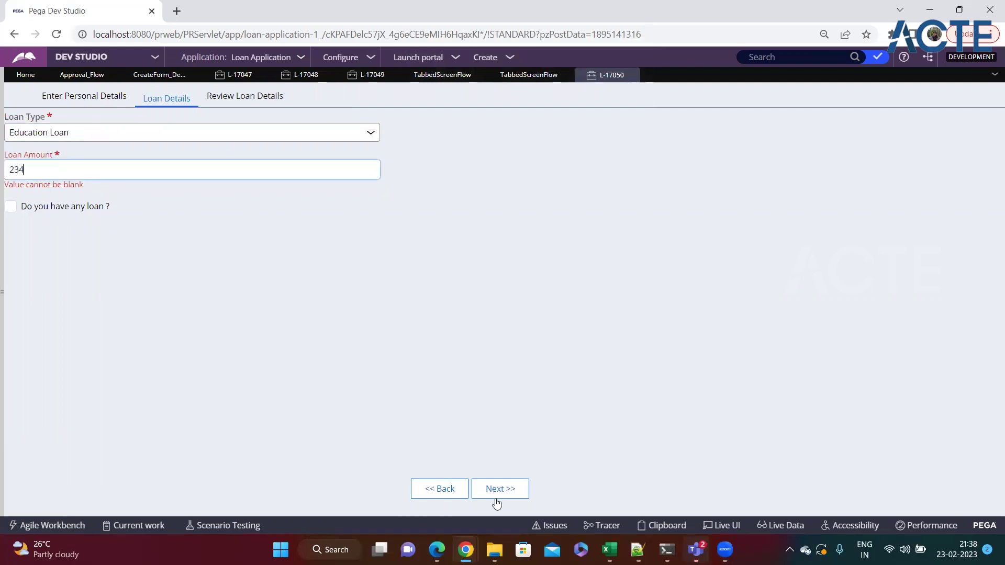
pyautogui.click(497, 492)
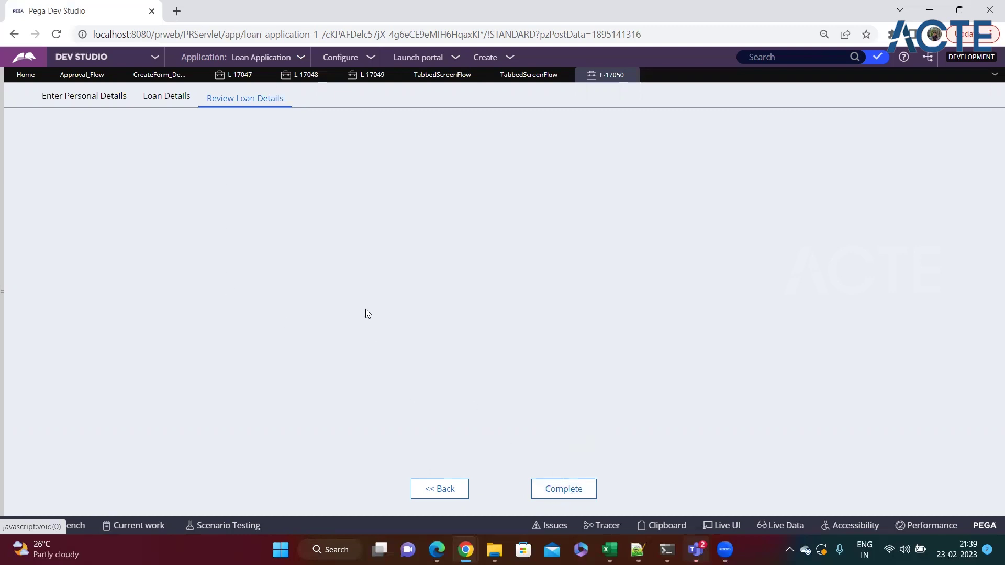
pyautogui.click(528, 75)
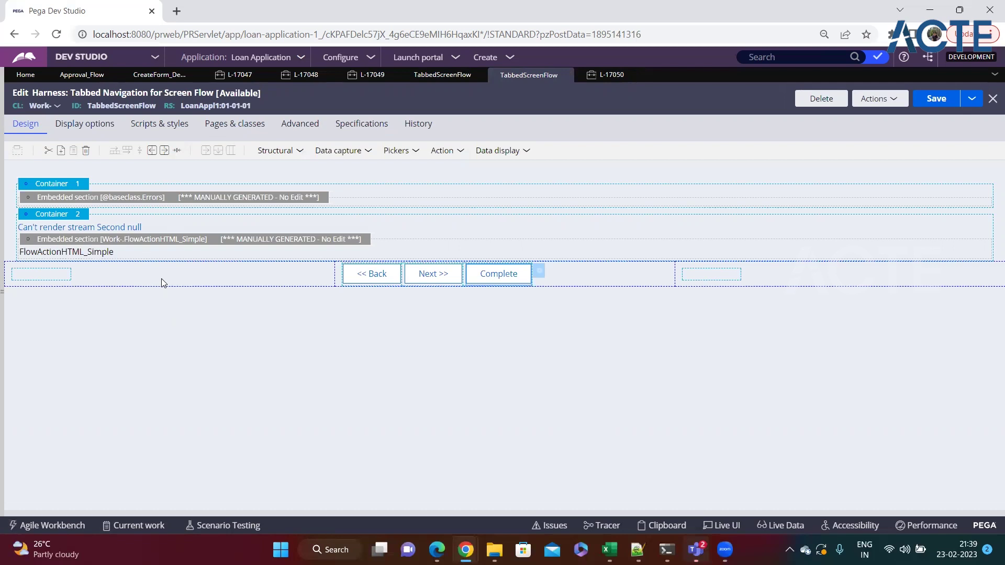
# Step: Compare the Finish and Complete TabbedScreenFlow harnesses, close all Dev Studio tabs, and return to Notepad++
pyautogui.click(416, 79)
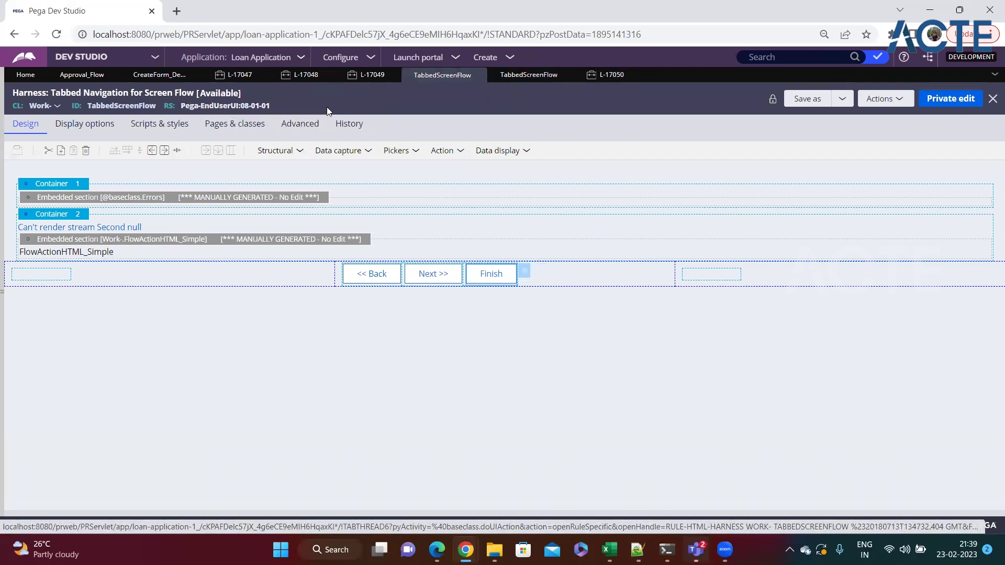
pyautogui.click(525, 75)
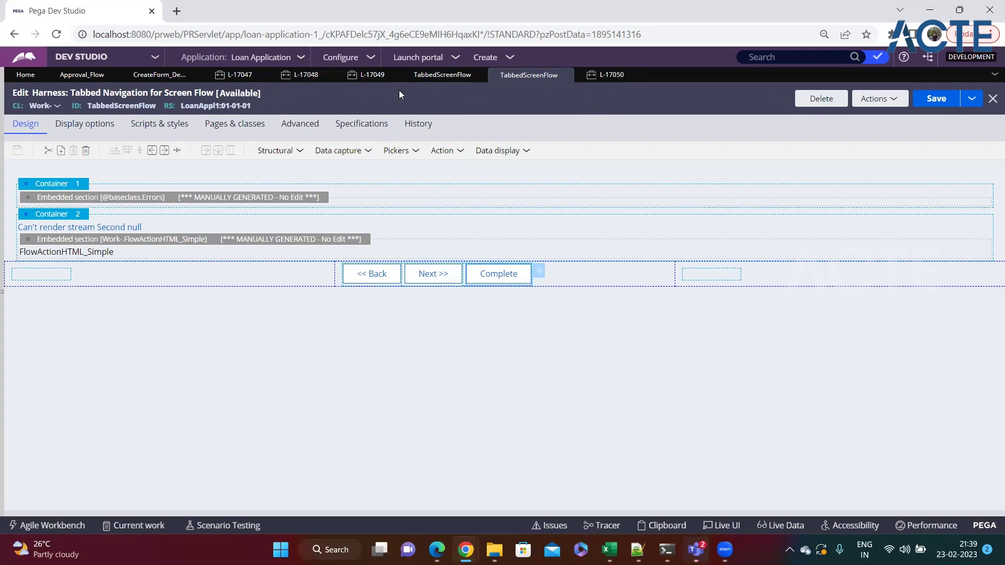
pyautogui.click(994, 74)
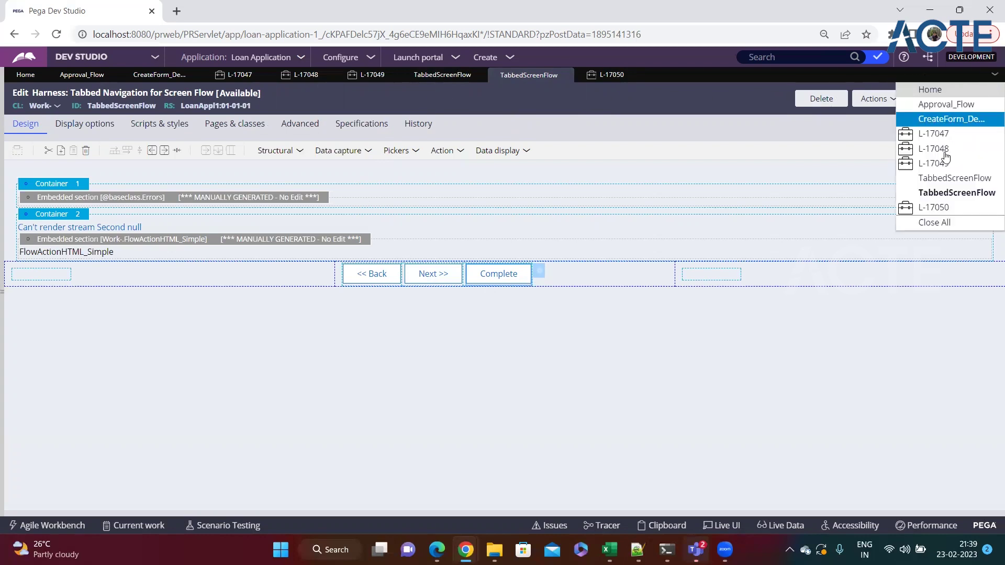
pyautogui.click(921, 222)
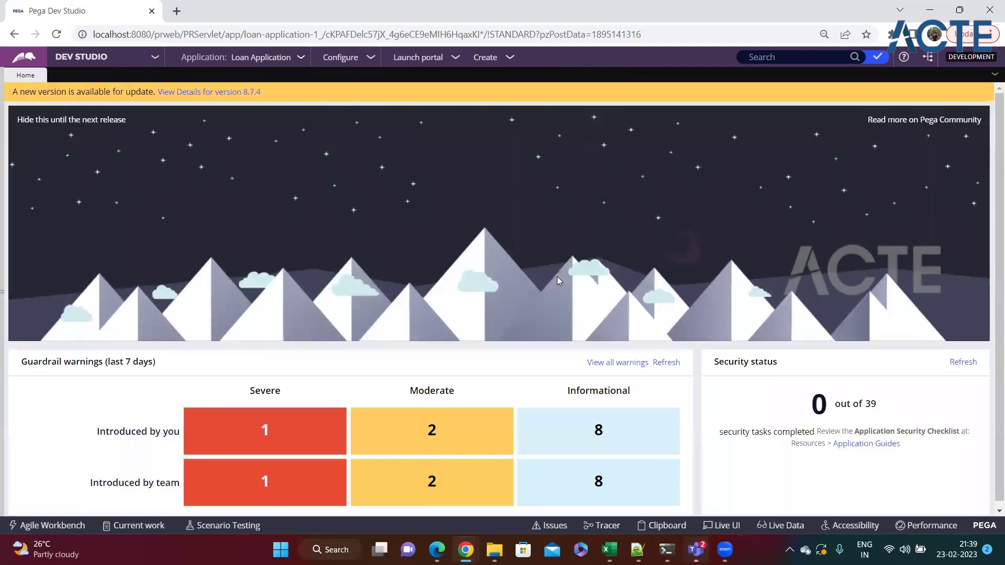
pyautogui.click(637, 549)
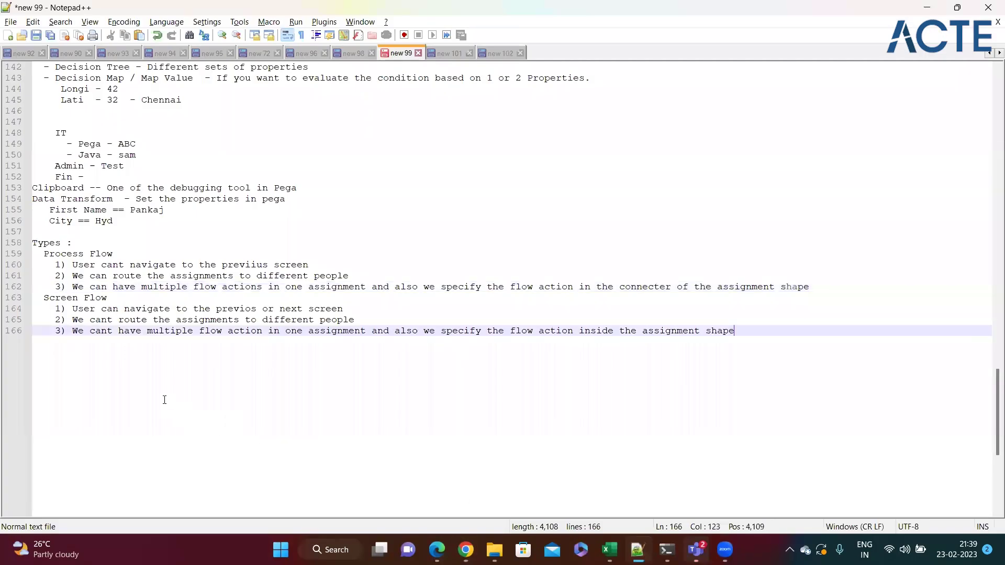
# Step: Check the Types and Screen Flow note lines, then reopen Capture Loan Details from Recents and select its start shape
pyautogui.click(125, 245)
pyautogui.click(173, 298)
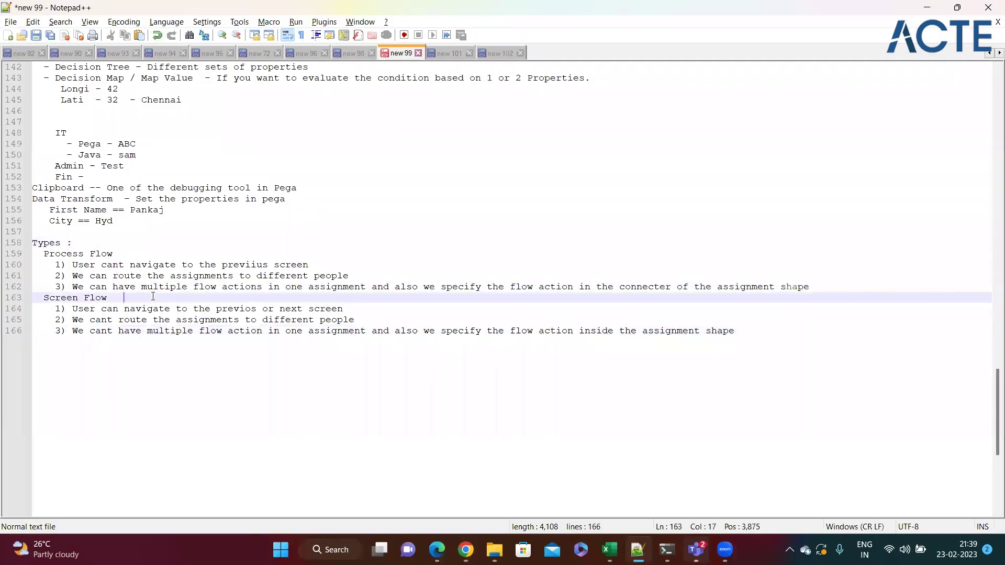
pyautogui.hotkey('alt', 'Tab')
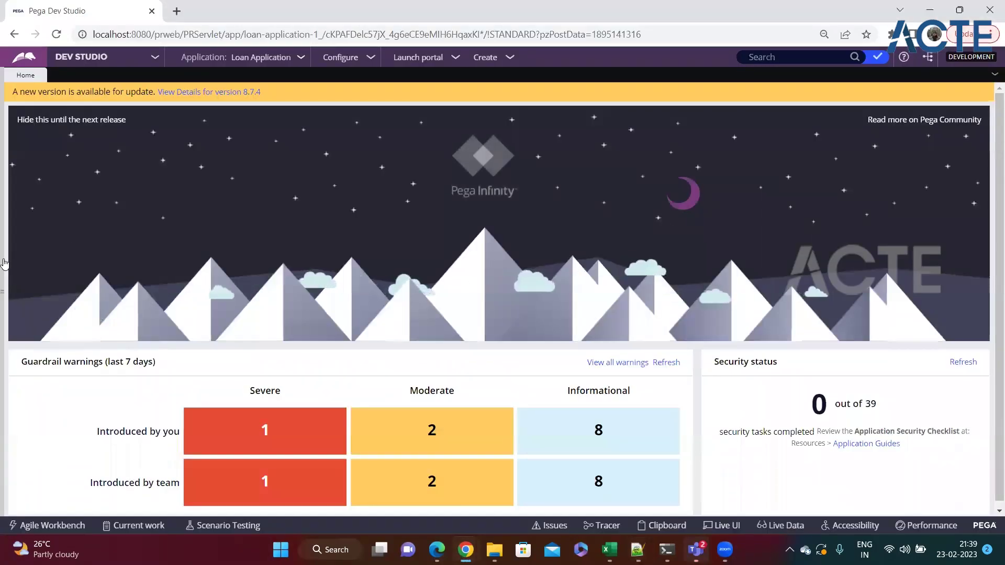
pyautogui.click(23, 56)
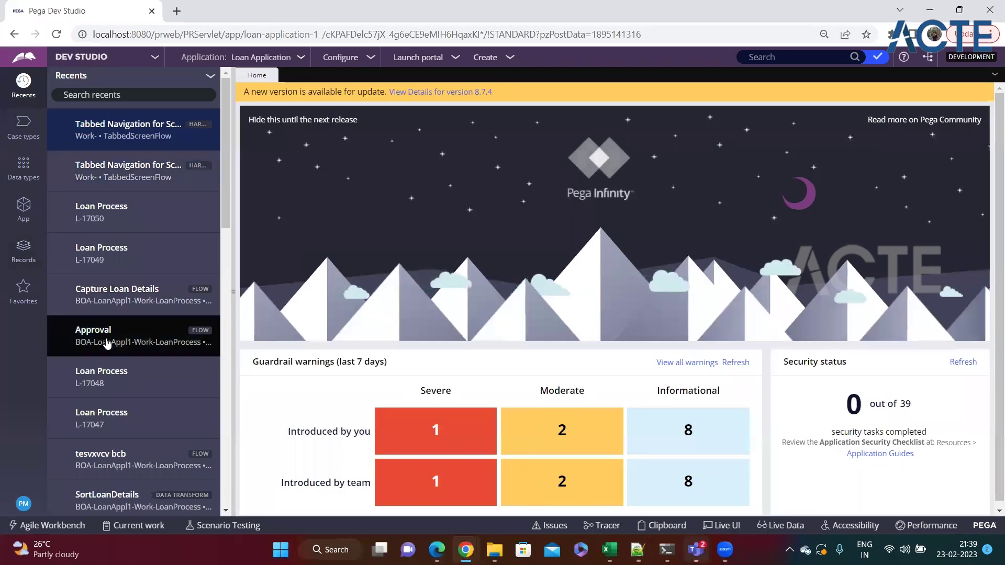
pyautogui.click(111, 295)
pyautogui.click(268, 213)
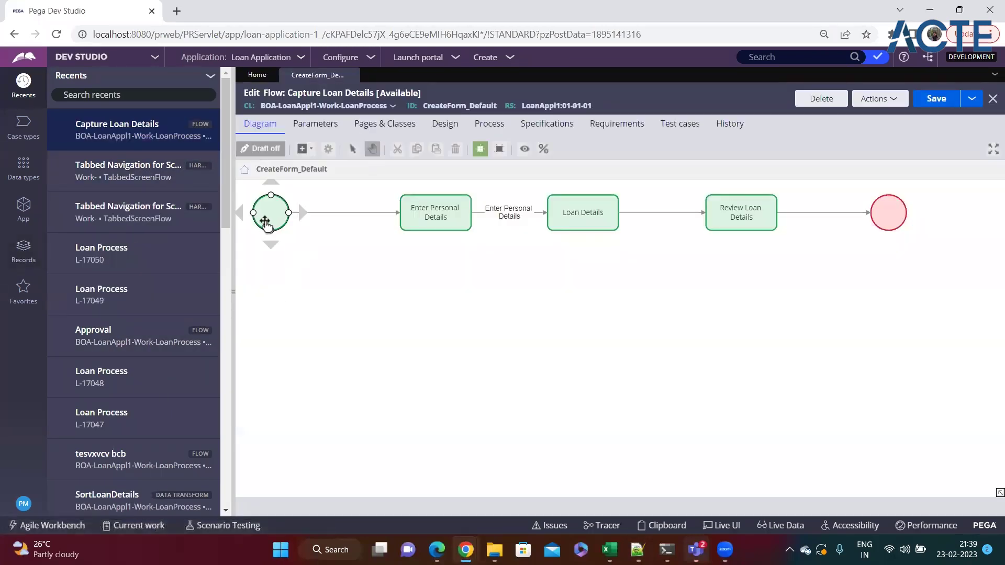